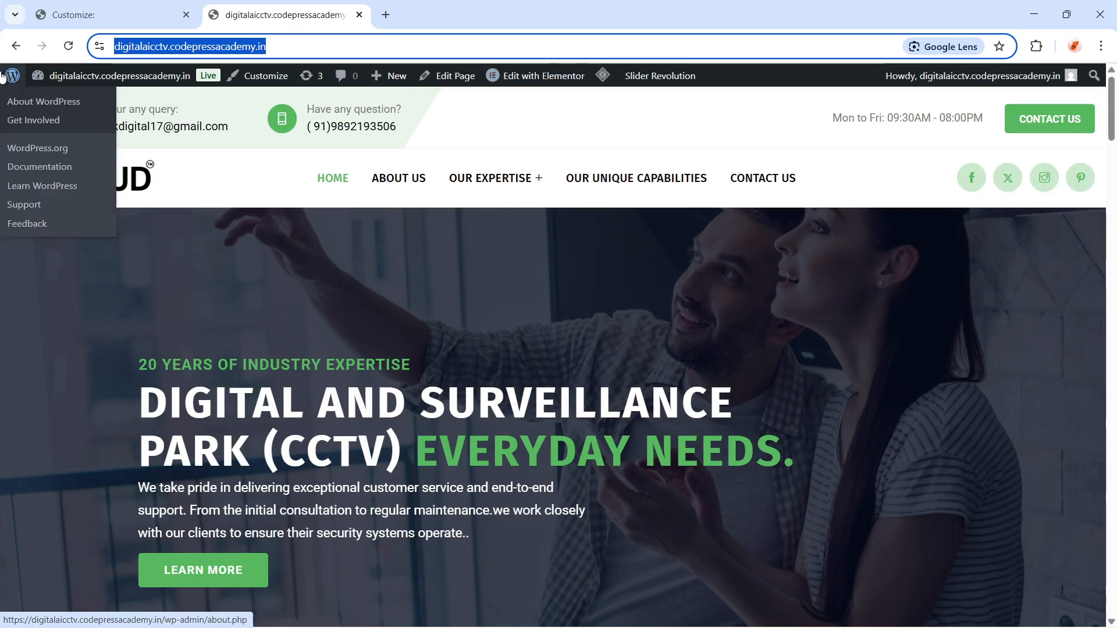
# Close the theme customizer, confirming that unsaved changes will be discarded
pyautogui.moveTo(17, 89)
pyautogui.click(87, 15)
pyautogui.click(20, 84)
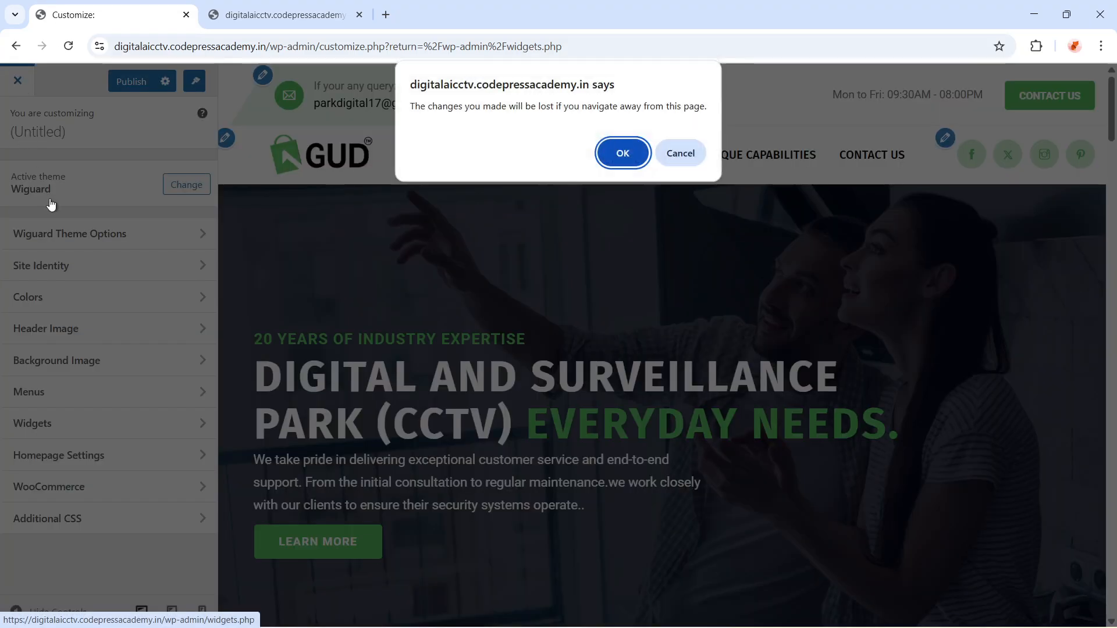
pyautogui.click(620, 154)
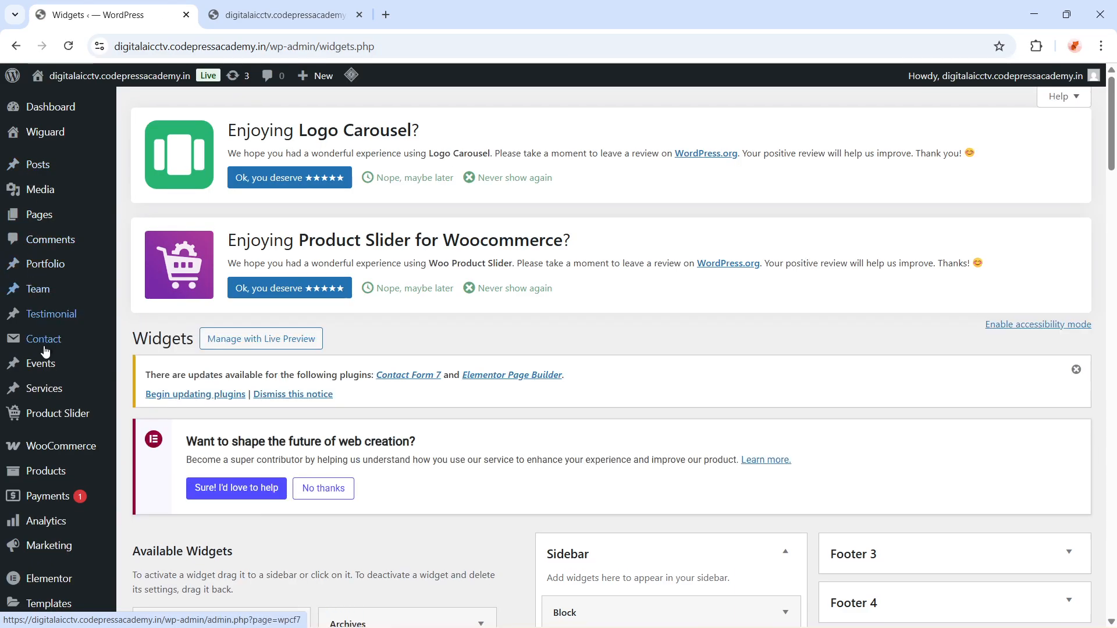
# Open the installed Themes page under Appearance and review the active Wiguard and Wiguard Child themes
pyautogui.scroll(-6, 50, 343)
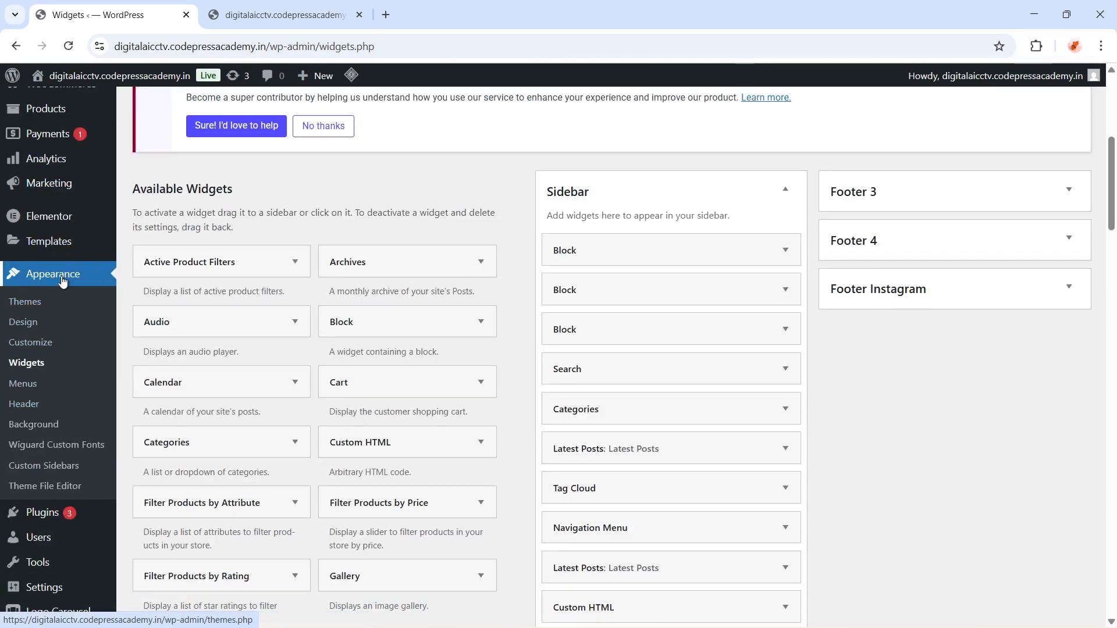
pyautogui.click(13, 309)
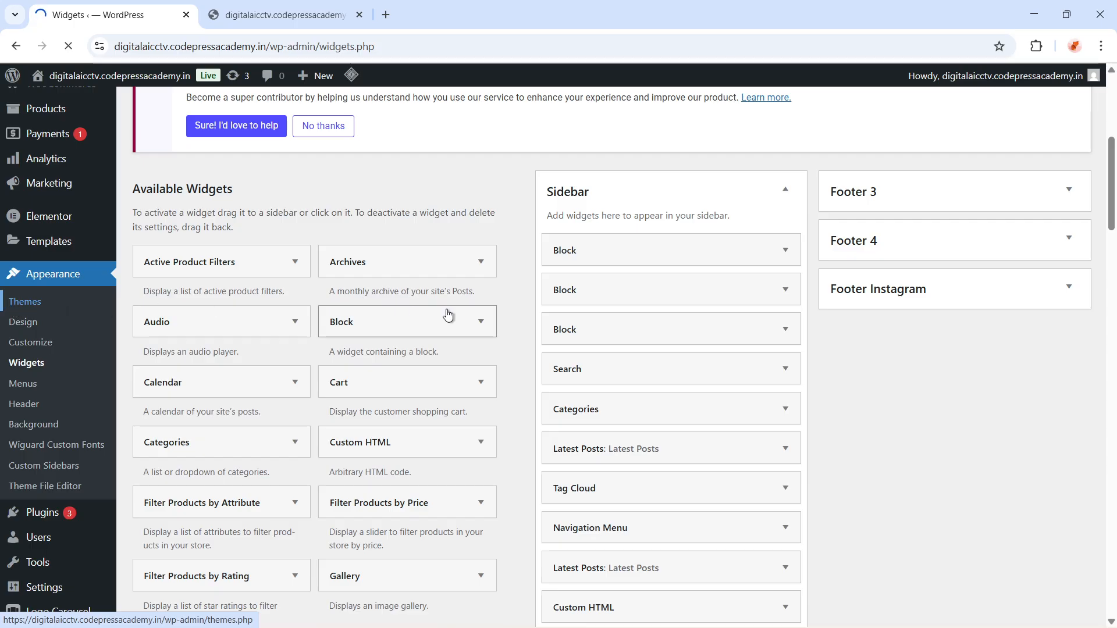
pyautogui.scroll(-6, 466, 395)
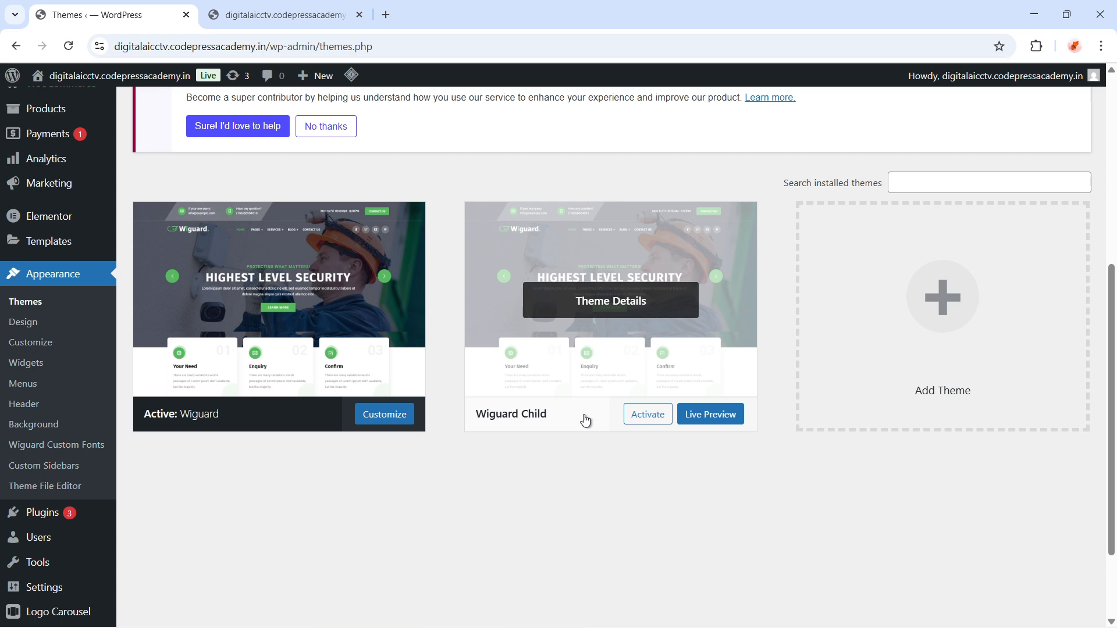
pyautogui.scroll(6, 585, 420)
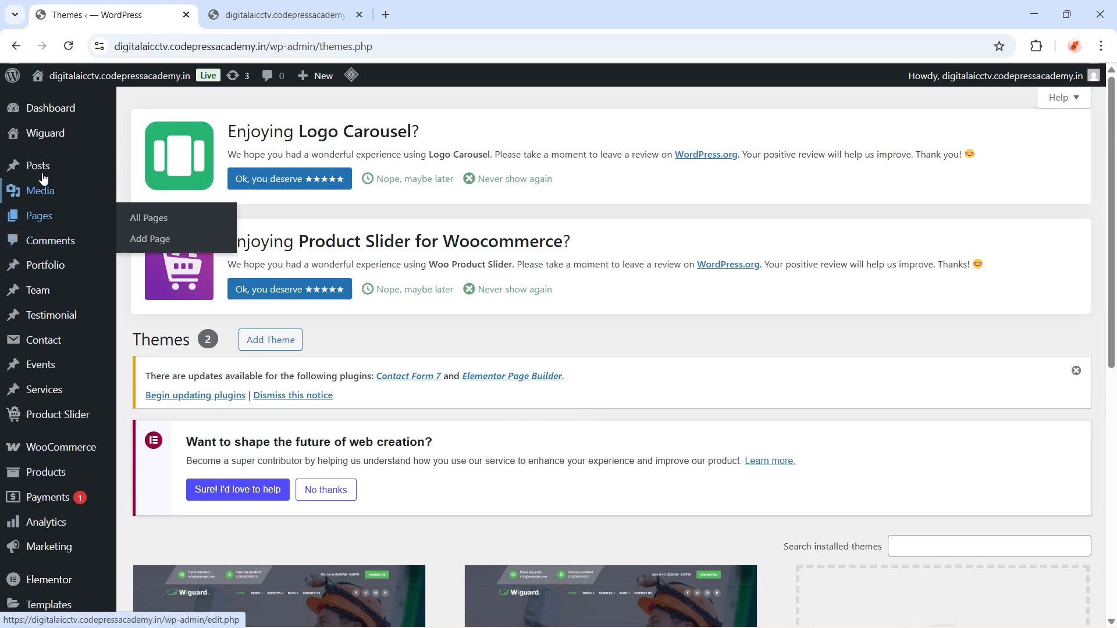
pyautogui.moveTo(19, 317)
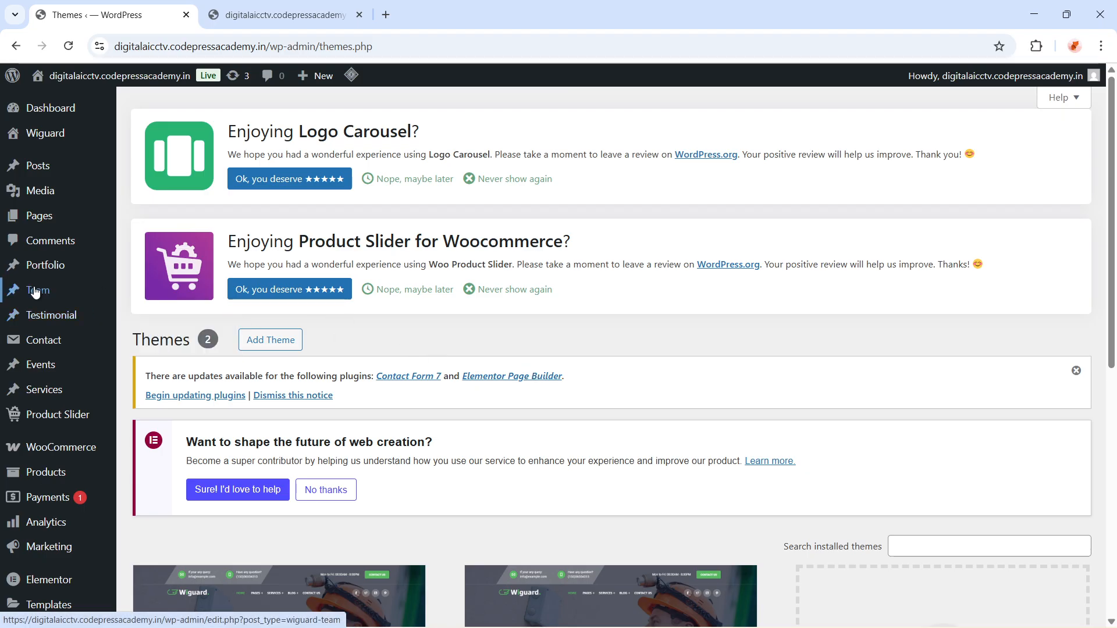
# Open the Customizer from the live site tab and go to the Site Logo's settings
pyautogui.click(256, 16)
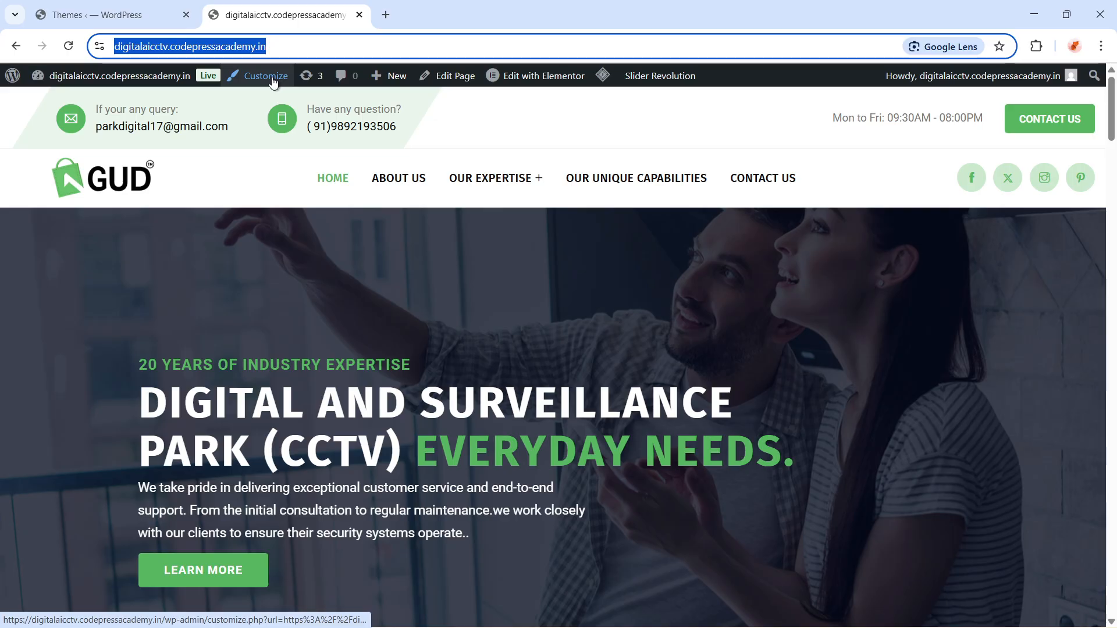
pyautogui.click(77, 18)
pyautogui.scroll(-5, 30, 407)
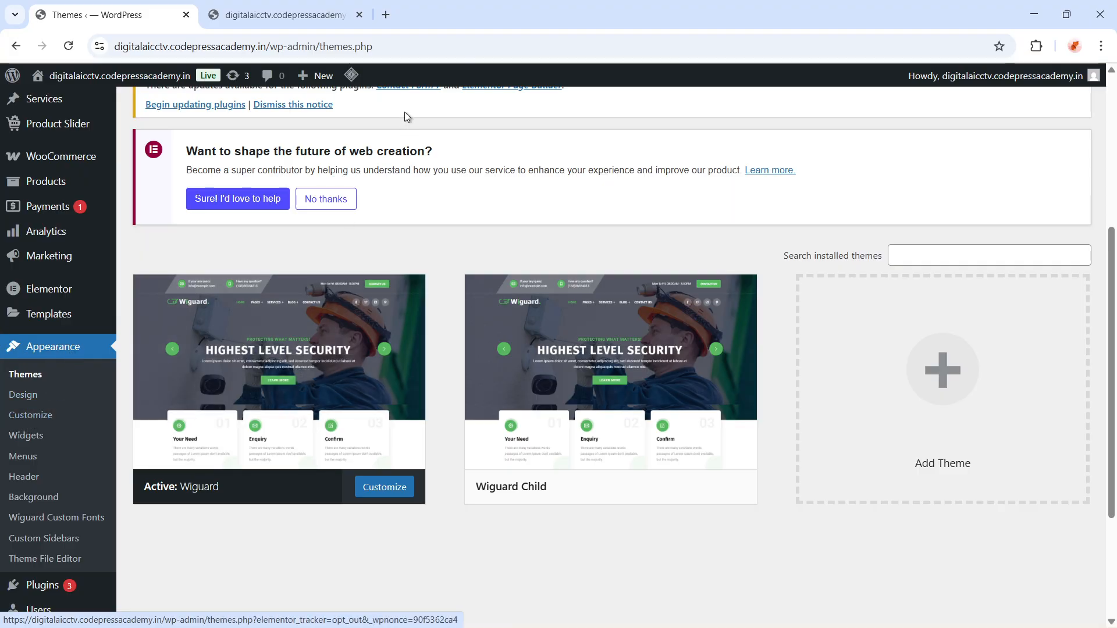
pyautogui.click(306, 24)
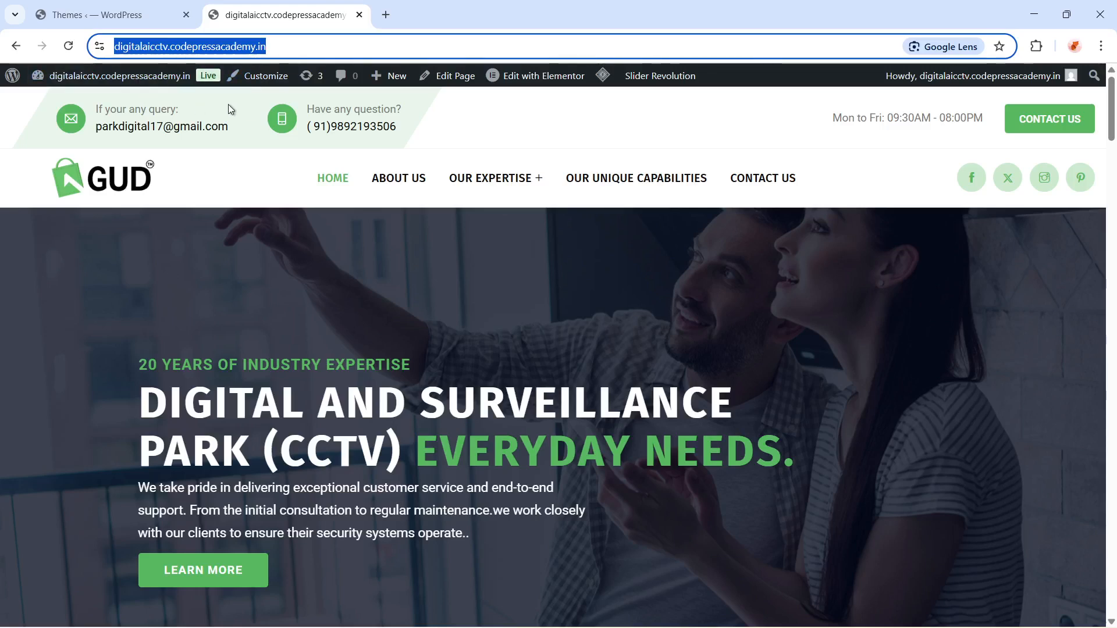
pyautogui.click(251, 77)
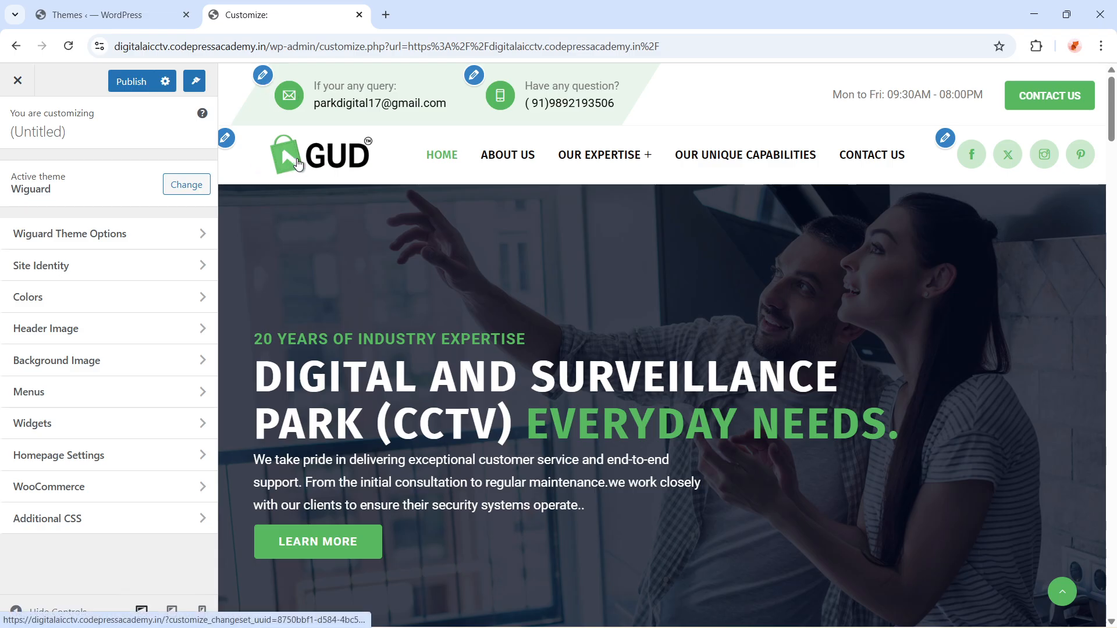
pyautogui.click(226, 139)
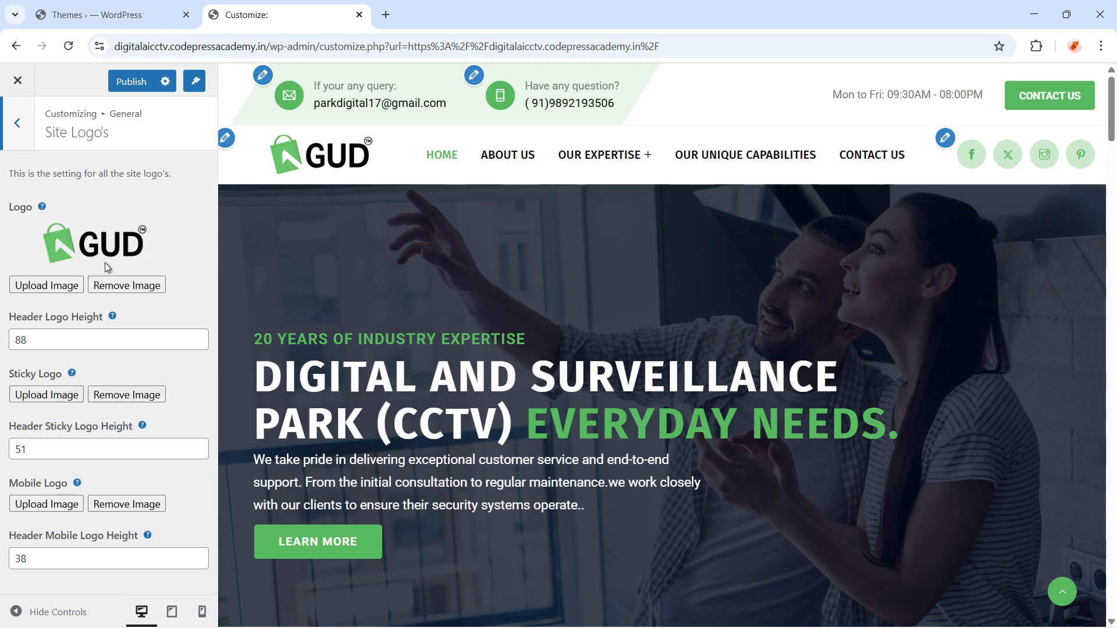
# Open the Reading settings and examine which static page is set as the homepage
pyautogui.click(99, 15)
pyautogui.scroll(5, 96, 370)
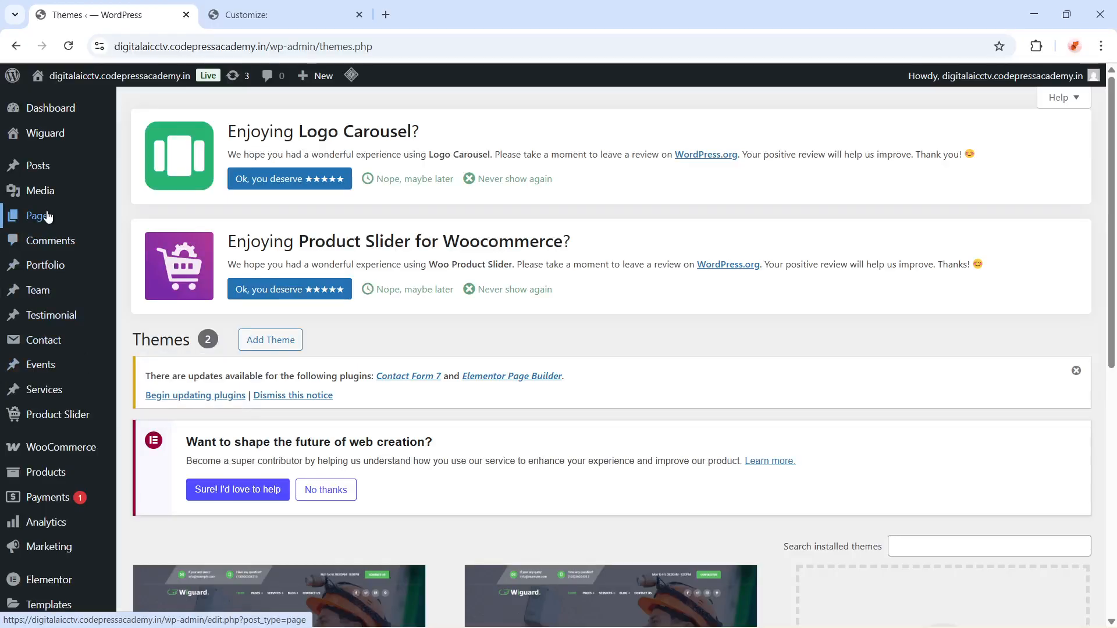
pyautogui.moveTo(38, 215)
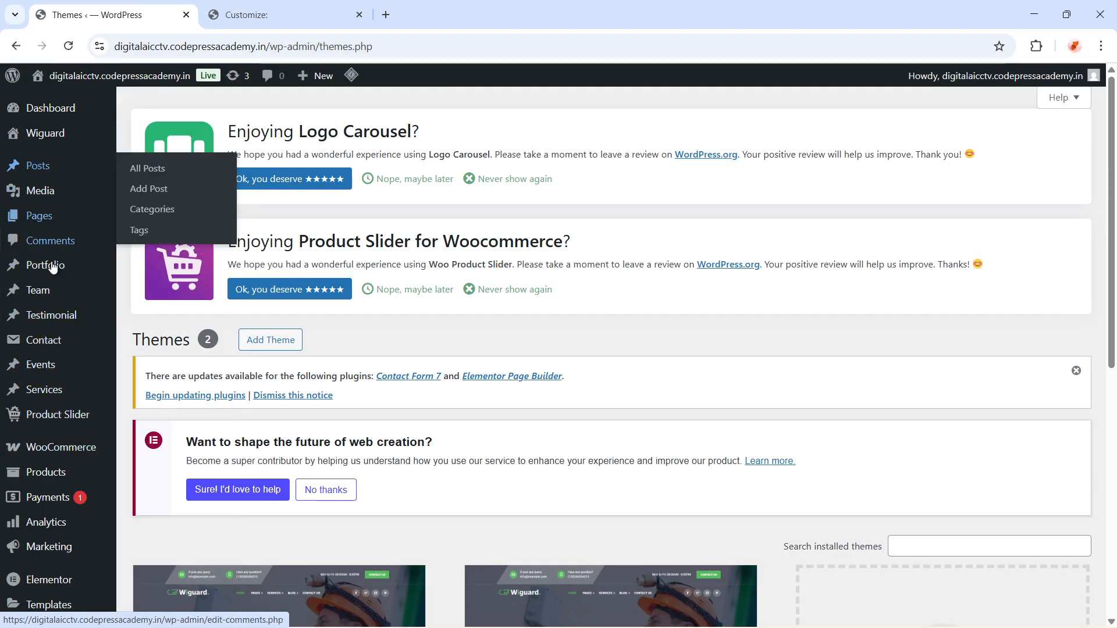
pyautogui.moveTo(52, 267)
pyautogui.scroll(-4, 35, 349)
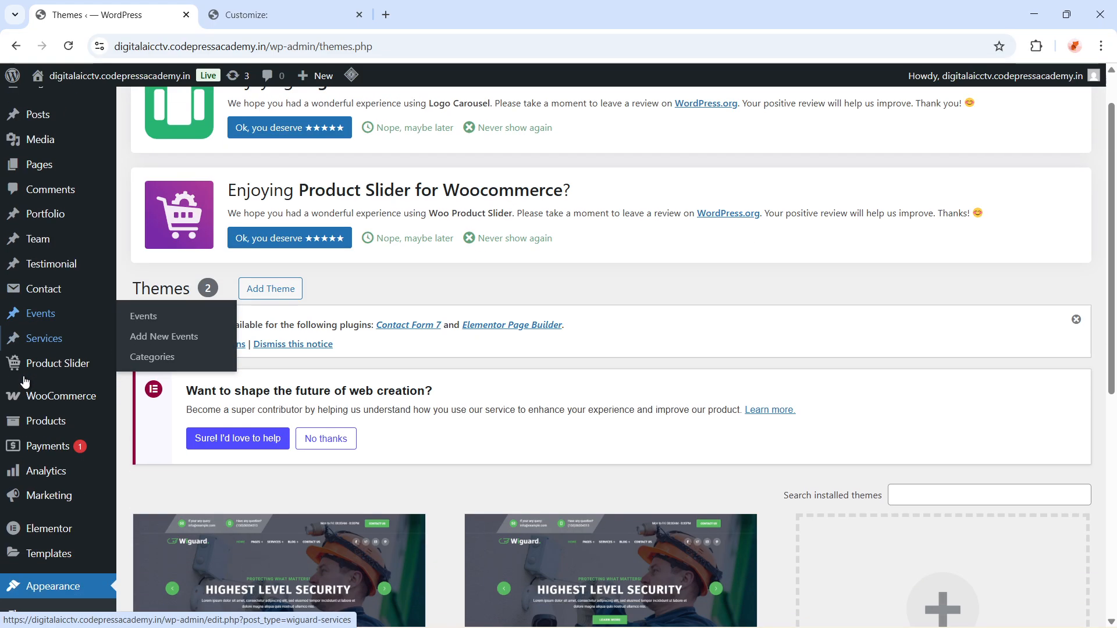
pyautogui.scroll(-4, 27, 412)
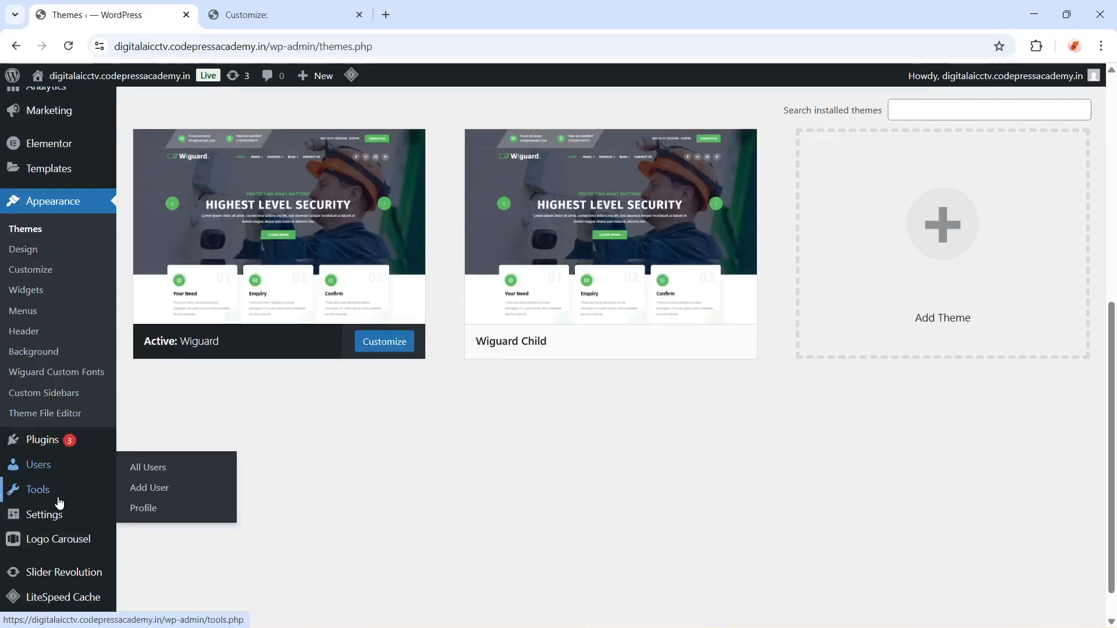
pyautogui.moveTo(30, 527)
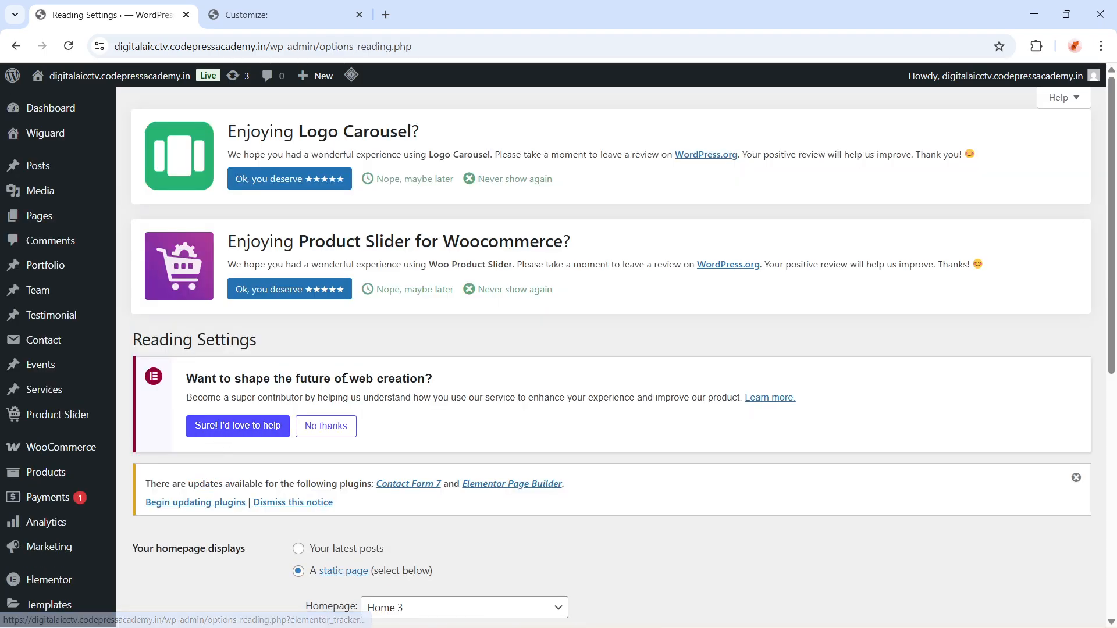
pyautogui.scroll(-5, 371, 422)
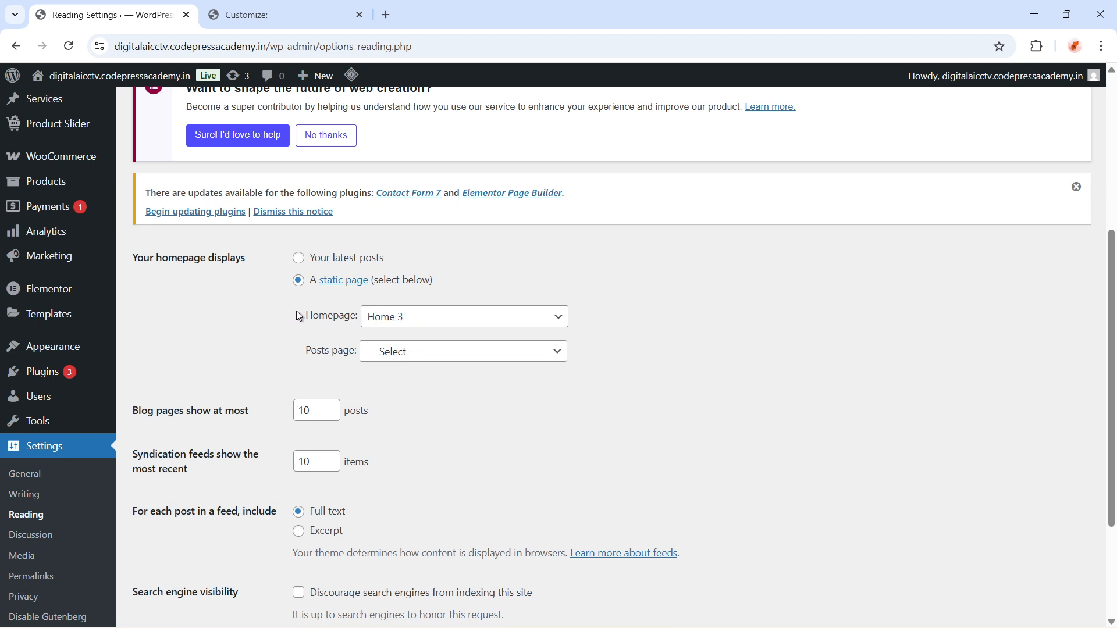
pyautogui.moveTo(297, 312); pyautogui.dragTo(451, 329)
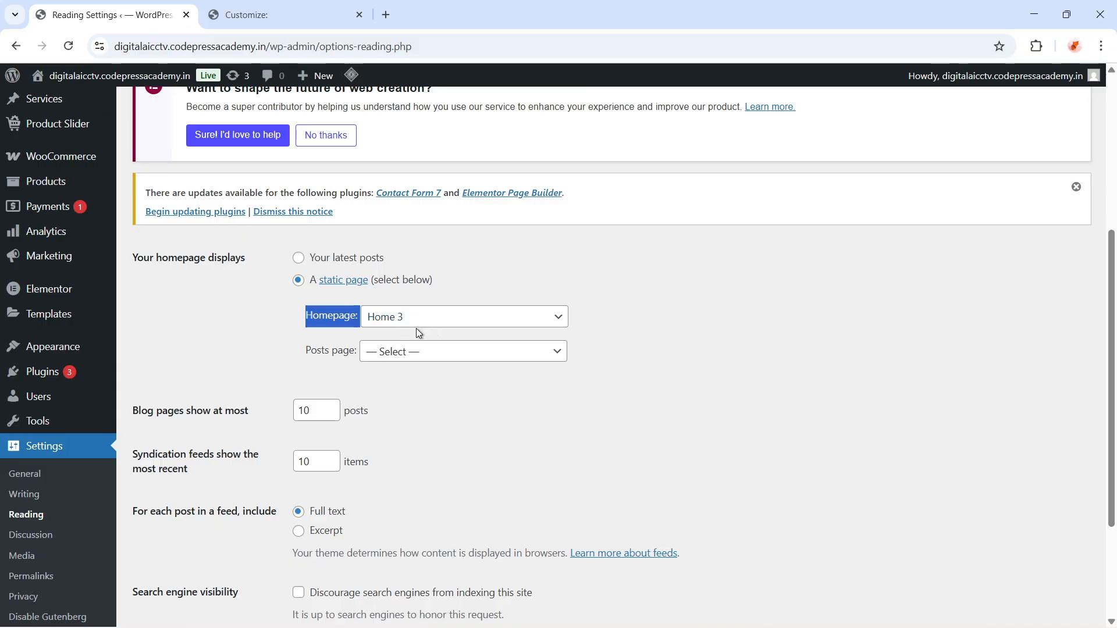
# Open All Pages and search the page list for home
pyautogui.scroll(5, 45, 404)
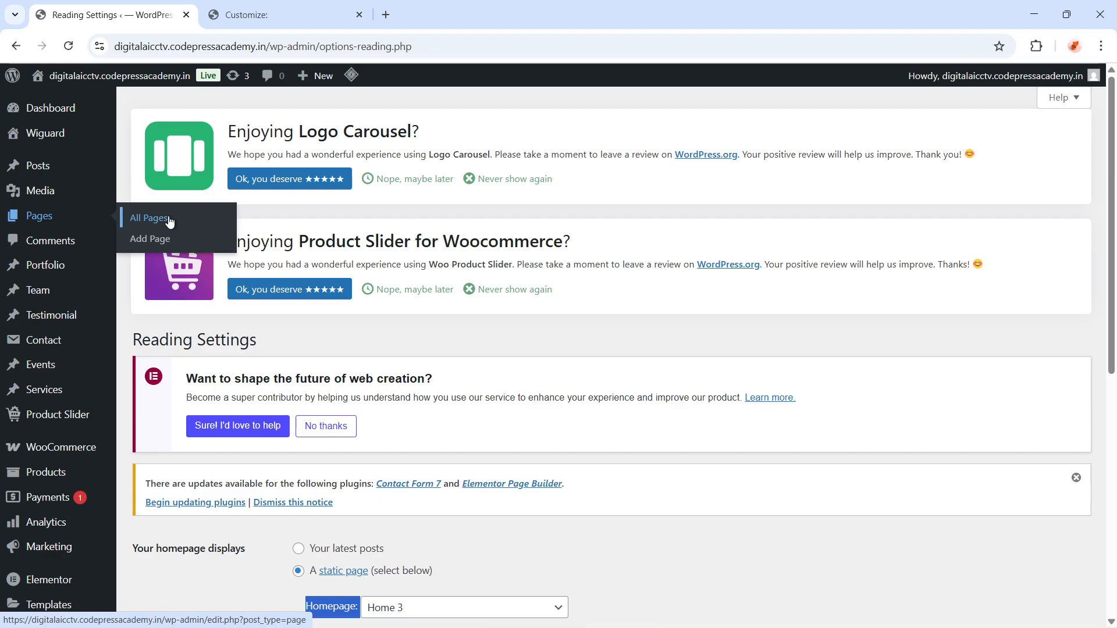
pyautogui.click(169, 221)
pyautogui.scroll(-5, 303, 388)
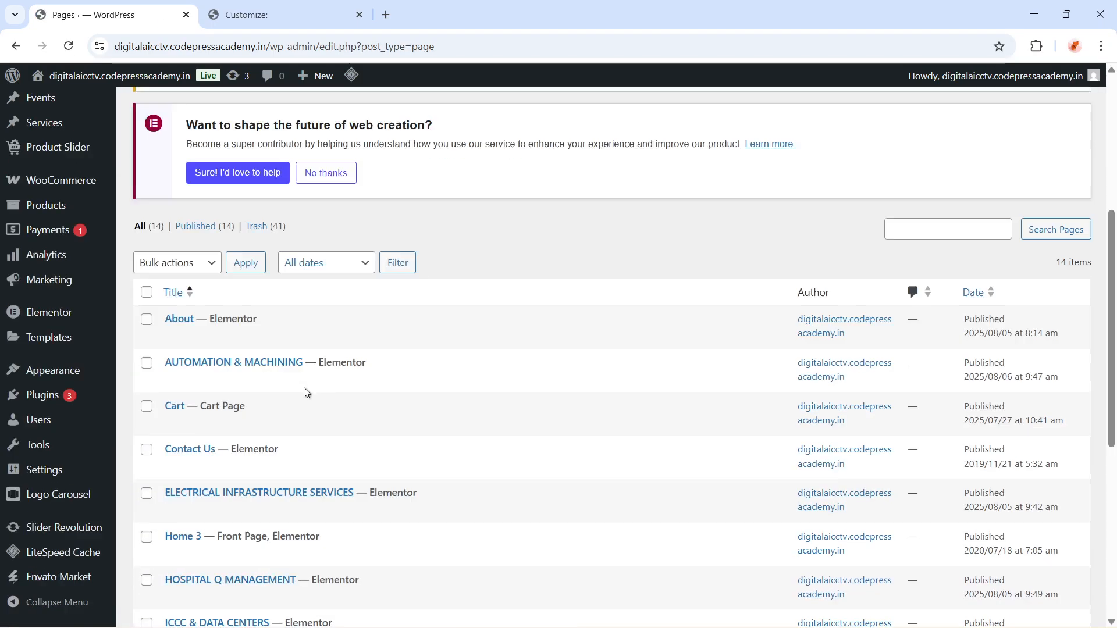
pyautogui.scroll(4, 417, 245)
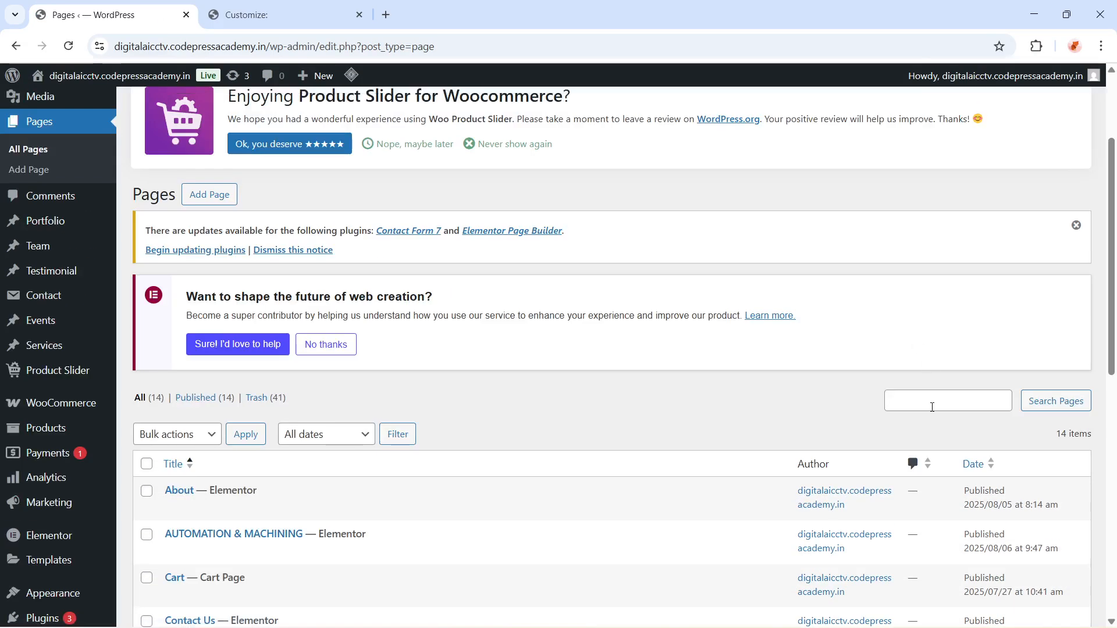
pyautogui.click(925, 406)
pyautogui.write('home')
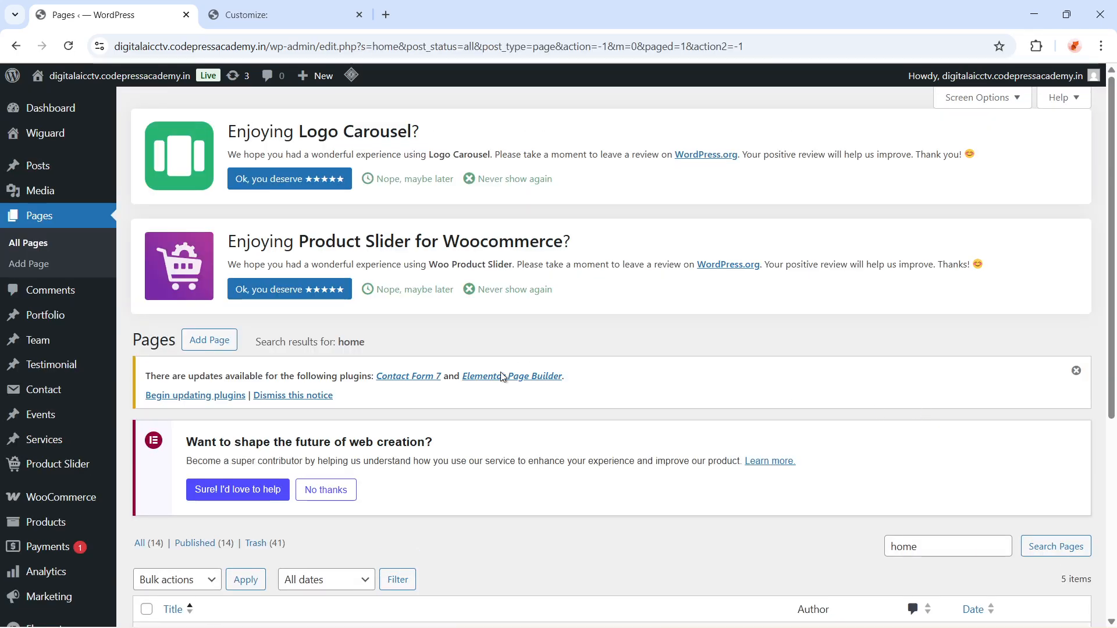
# Open the Home 3 page for editing and scroll through its Wiguard Page Options
pyautogui.scroll(-5, 480, 455)
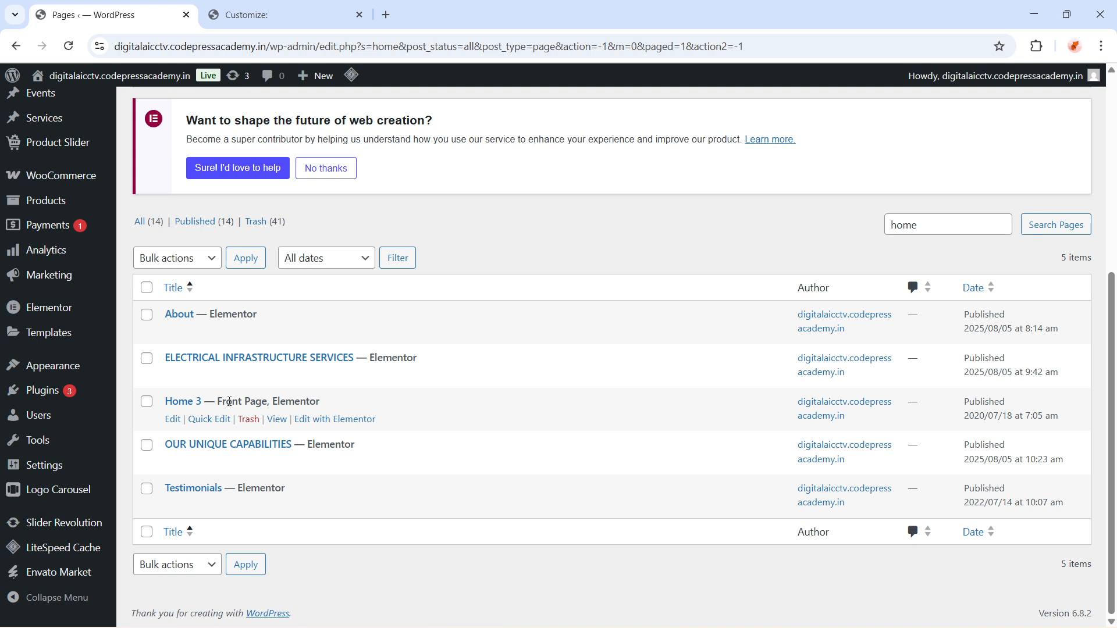
pyautogui.click(172, 419)
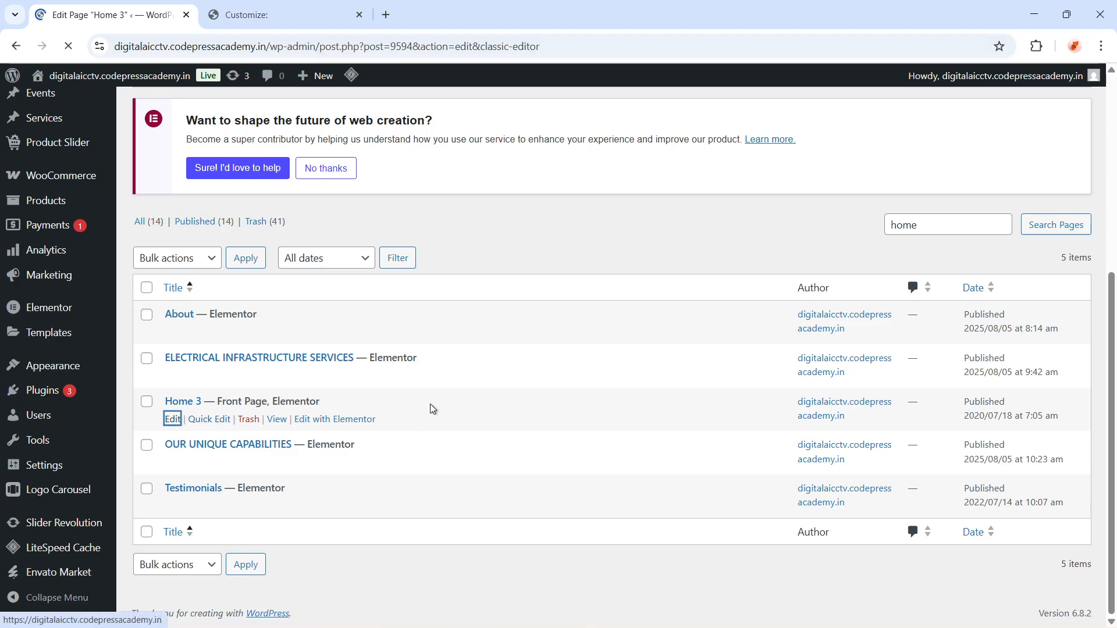
pyautogui.scroll(-2, 430, 404)
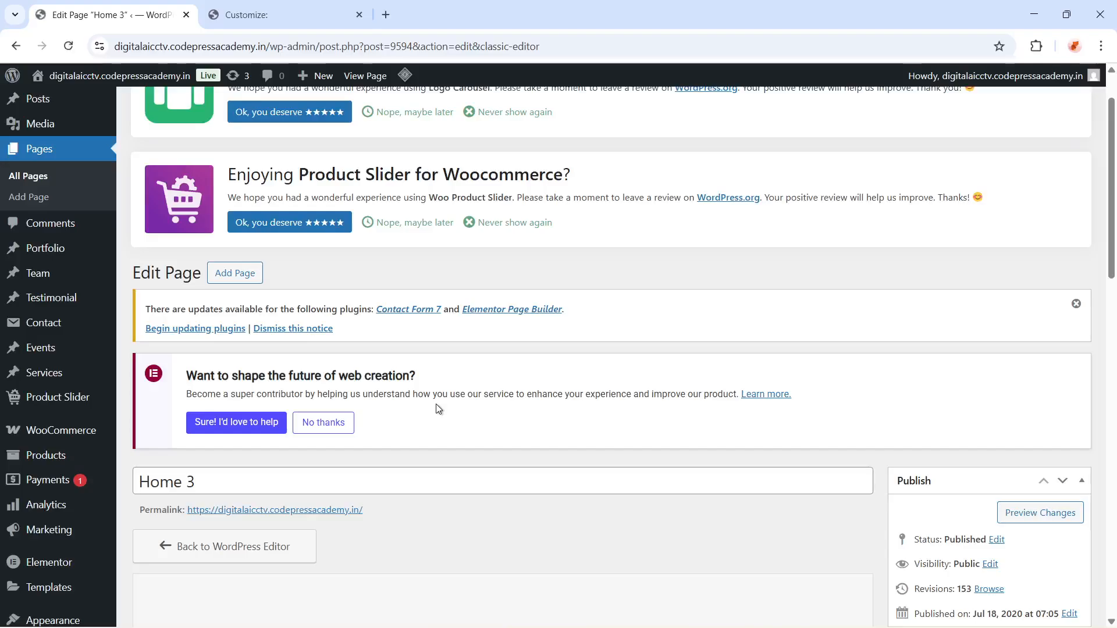
pyautogui.scroll(-8, 435, 404)
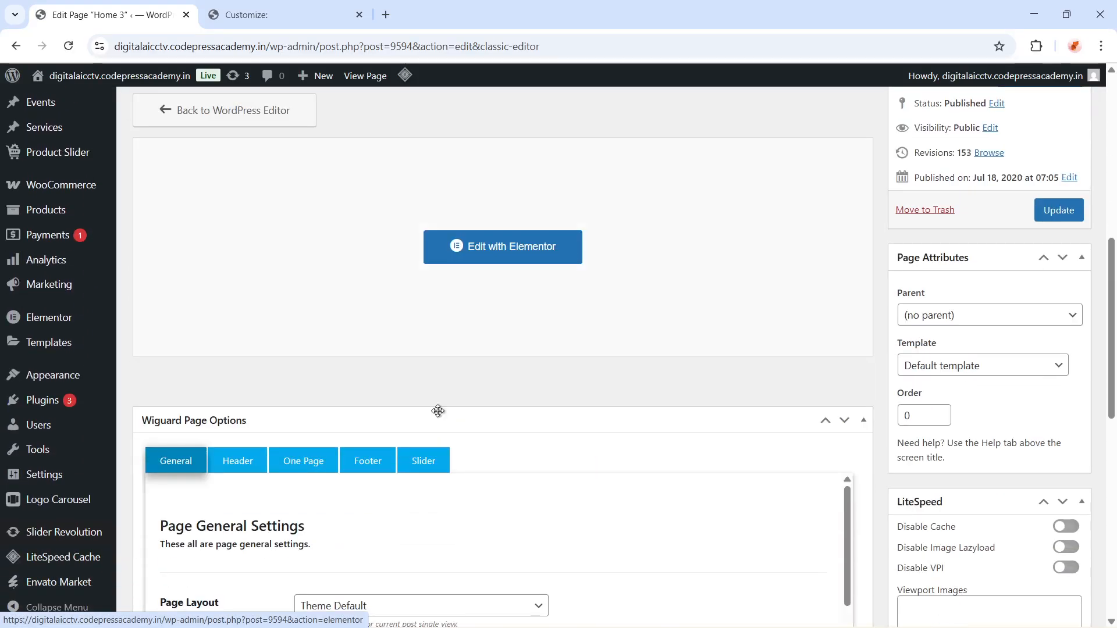
pyautogui.scroll(-2, 445, 435)
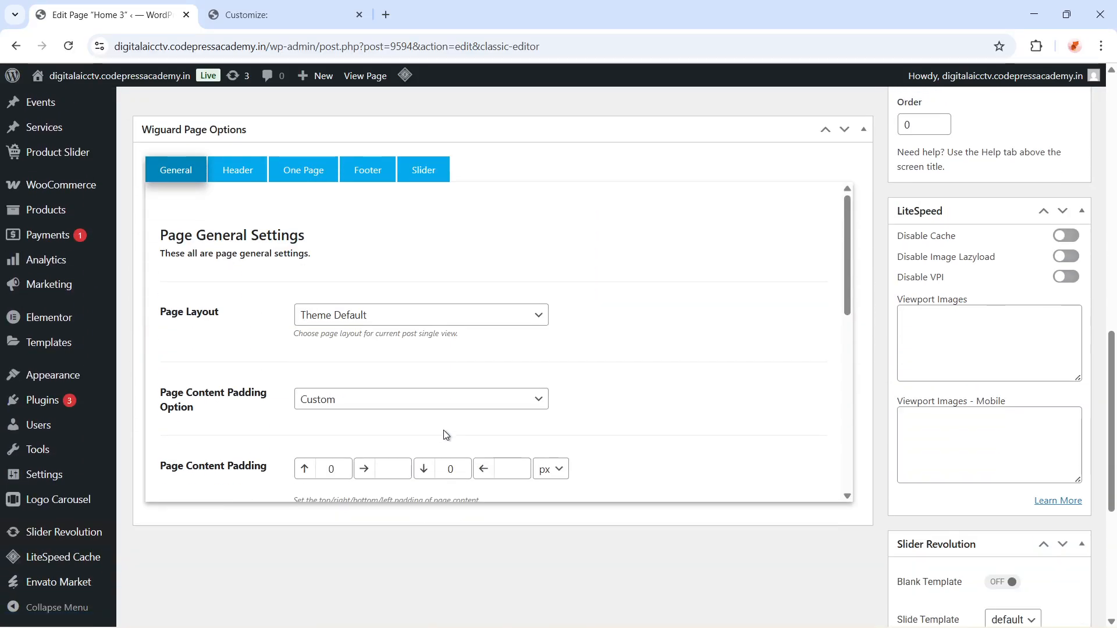
pyautogui.scroll(-5, 443, 435)
pyautogui.scroll(-3, 699, 404)
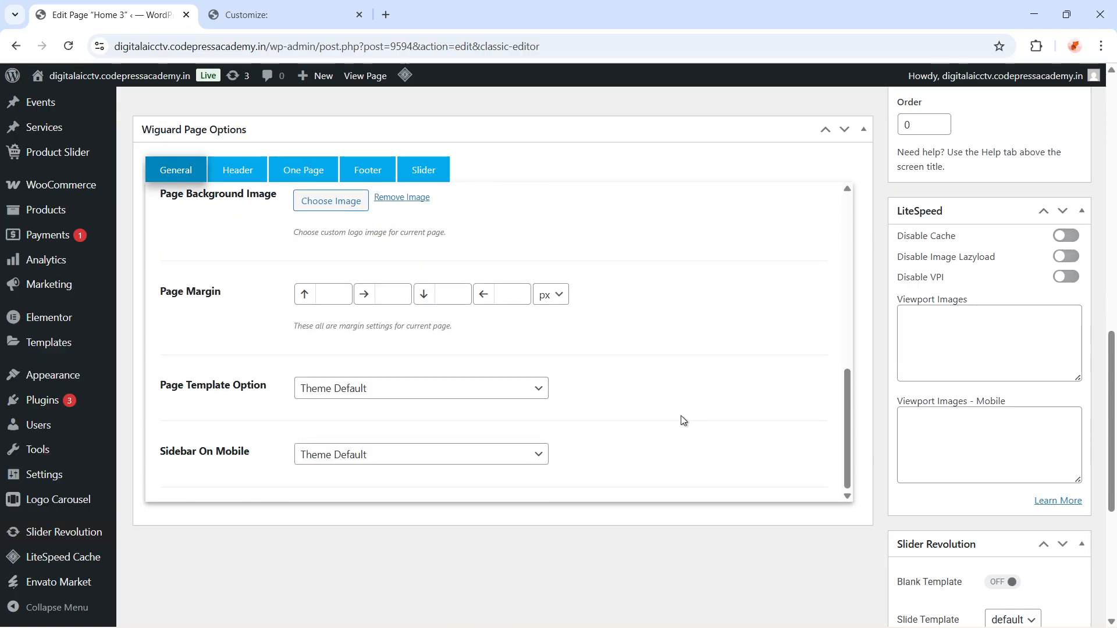
pyautogui.click(252, 27)
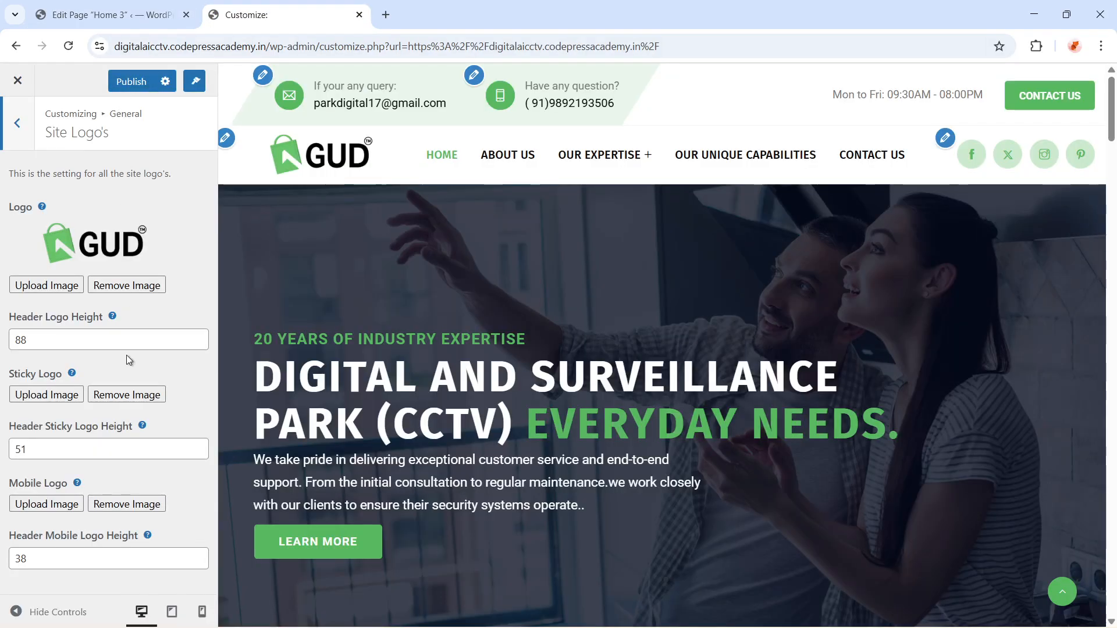
pyautogui.click(123, 11)
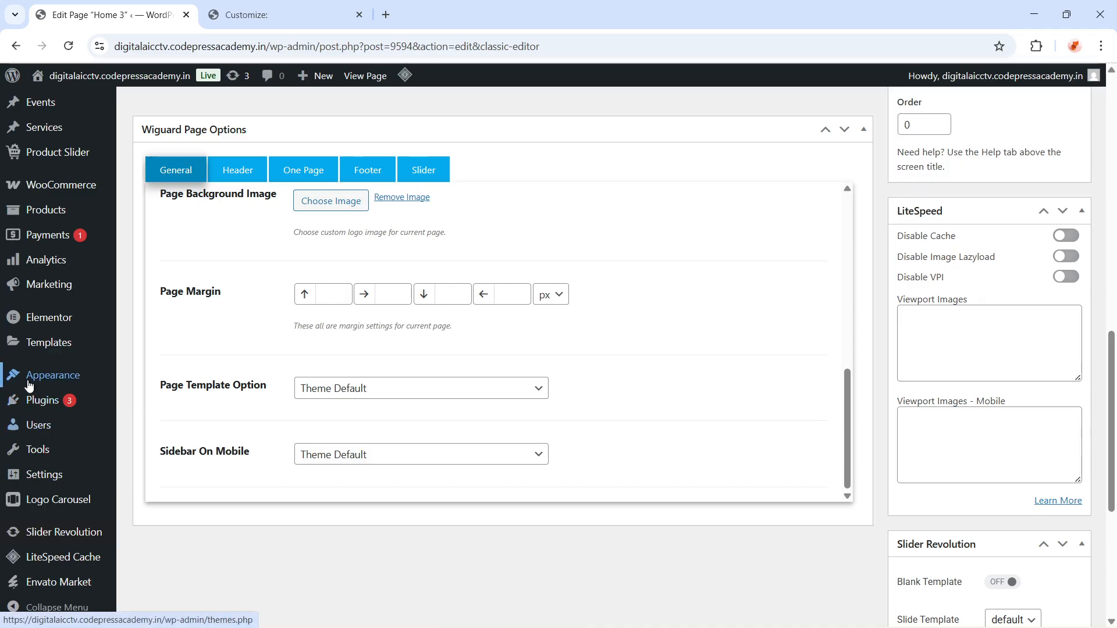
pyautogui.moveTo(49, 381)
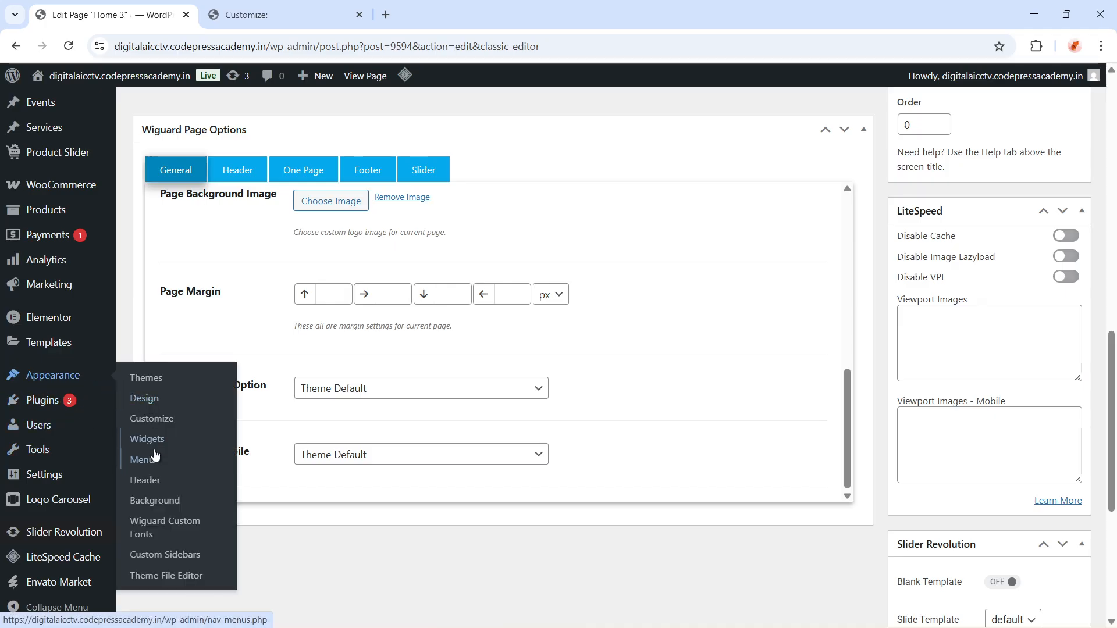
pyautogui.click(262, 15)
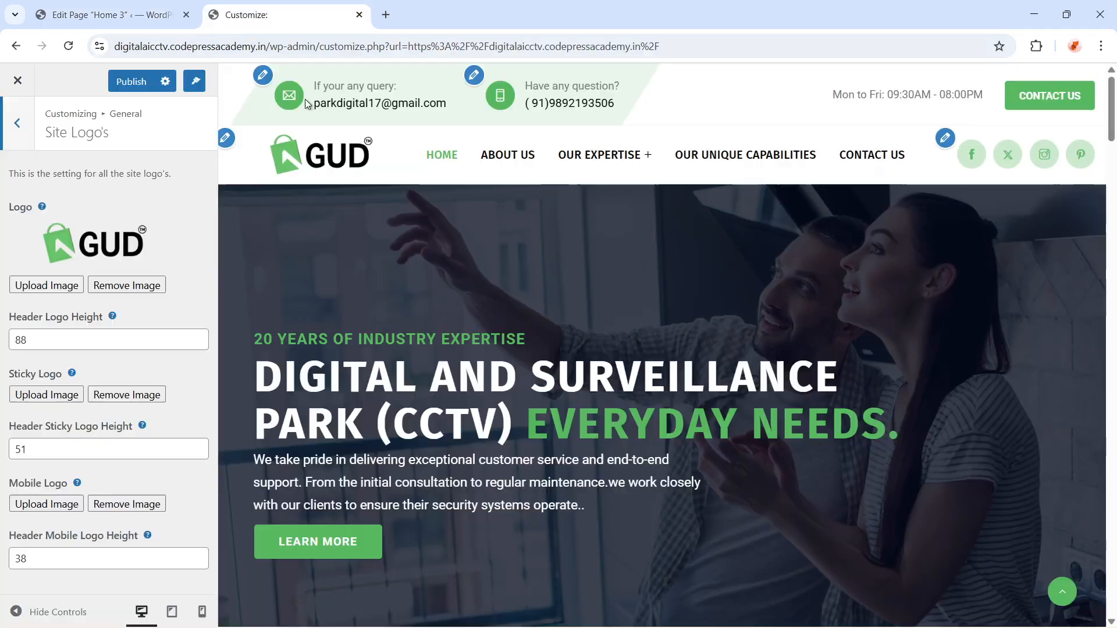
pyautogui.click(110, 15)
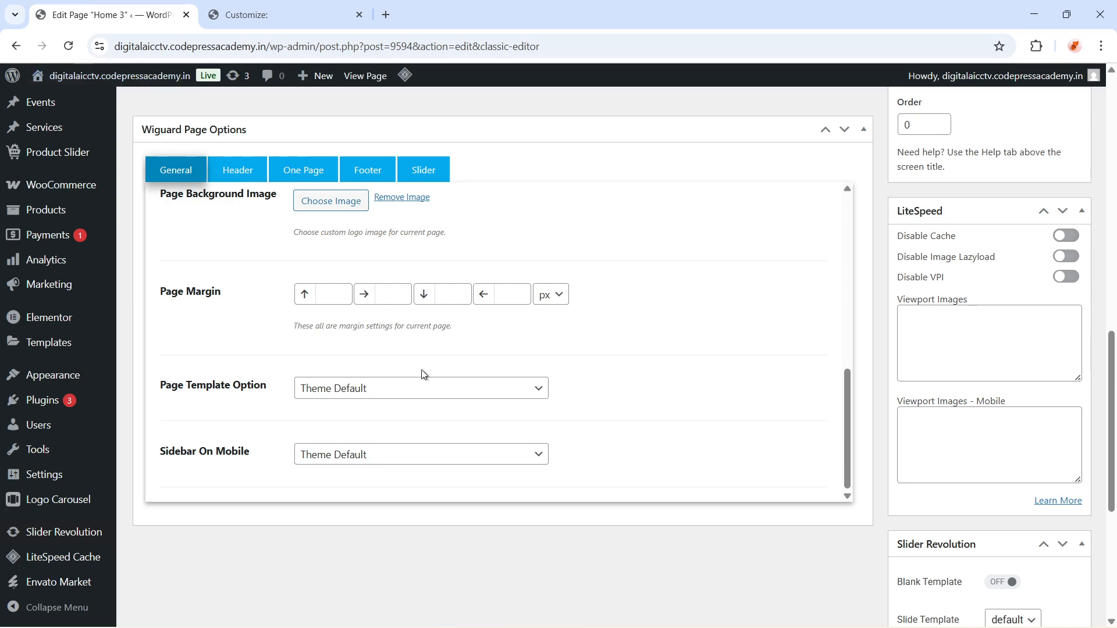
pyautogui.scroll(-2, 435, 441)
pyautogui.scroll(1, 467, 477)
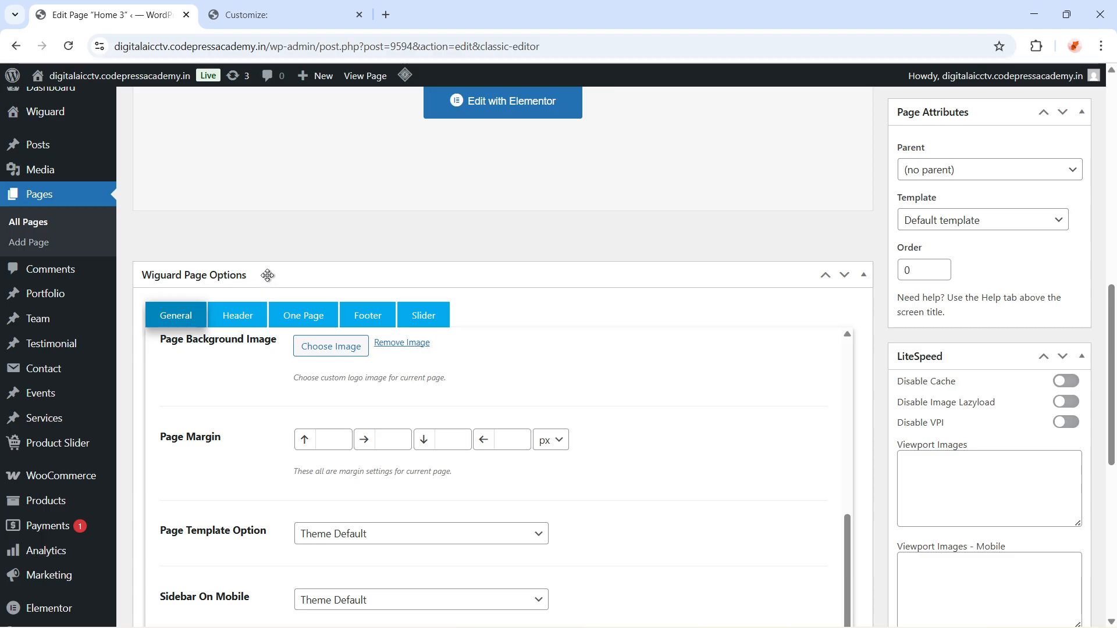
pyautogui.click(864, 277)
pyautogui.click(864, 275)
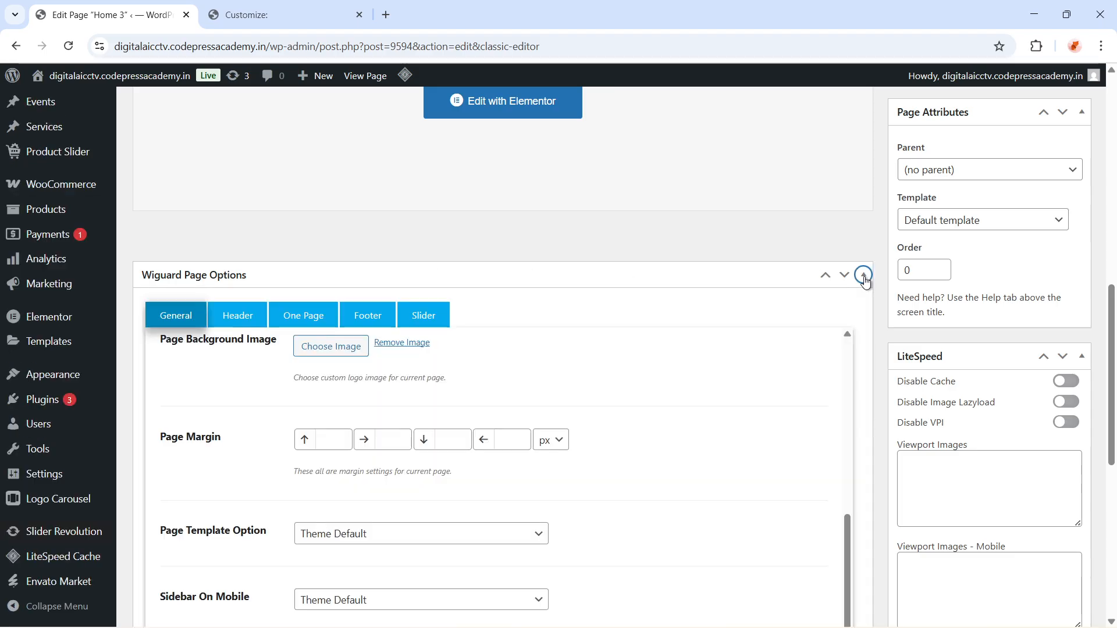
pyautogui.click(864, 276)
pyautogui.click(864, 275)
pyautogui.click(864, 276)
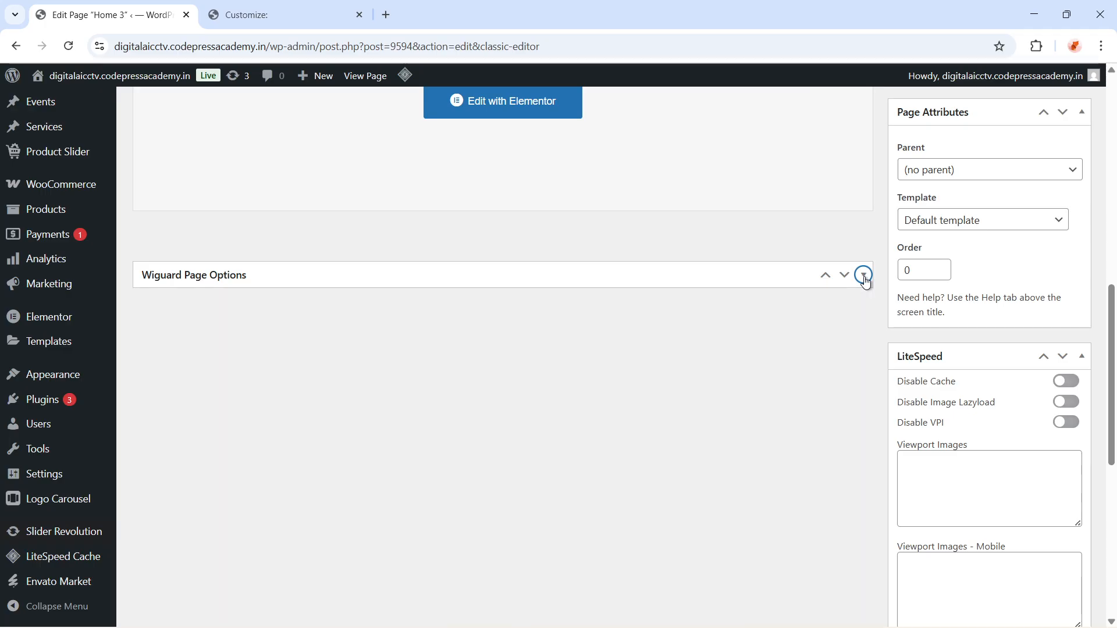
pyautogui.click(863, 276)
pyautogui.click(864, 275)
pyautogui.click(864, 276)
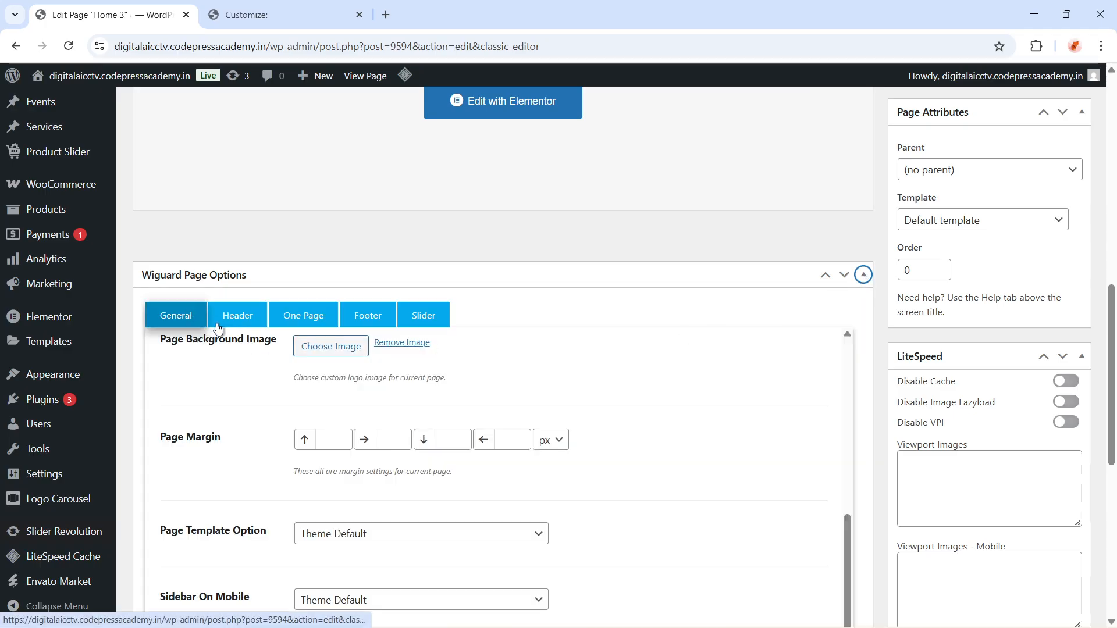
# Open the Header options of the page and set the Header Extra Class to demo-home-two
pyautogui.click(246, 323)
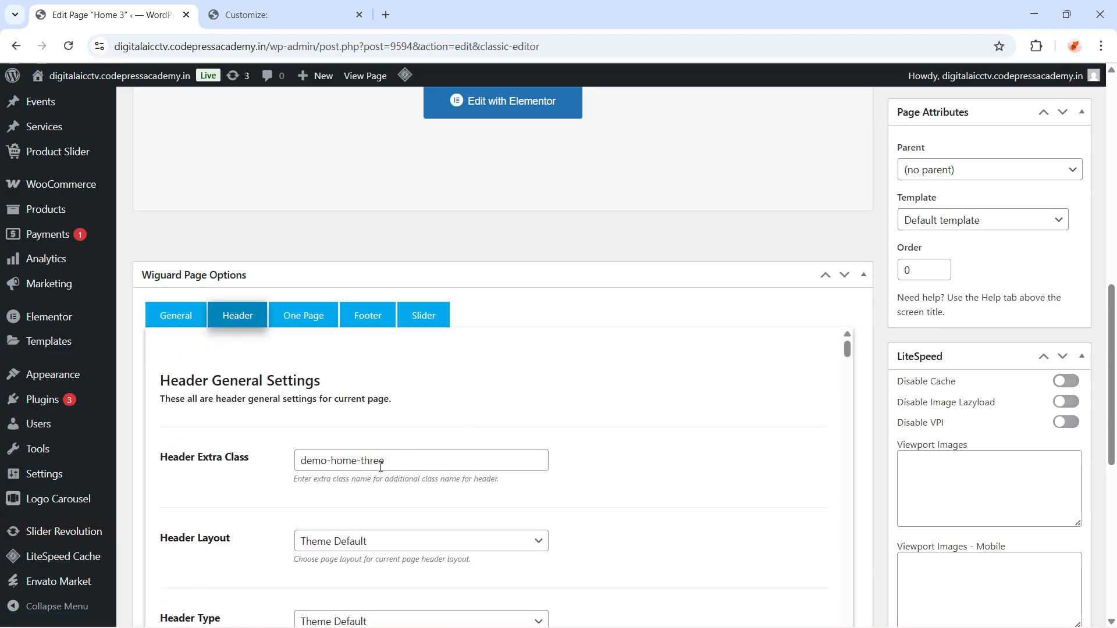
pyautogui.moveTo(398, 467); pyautogui.dragTo(285, 477)
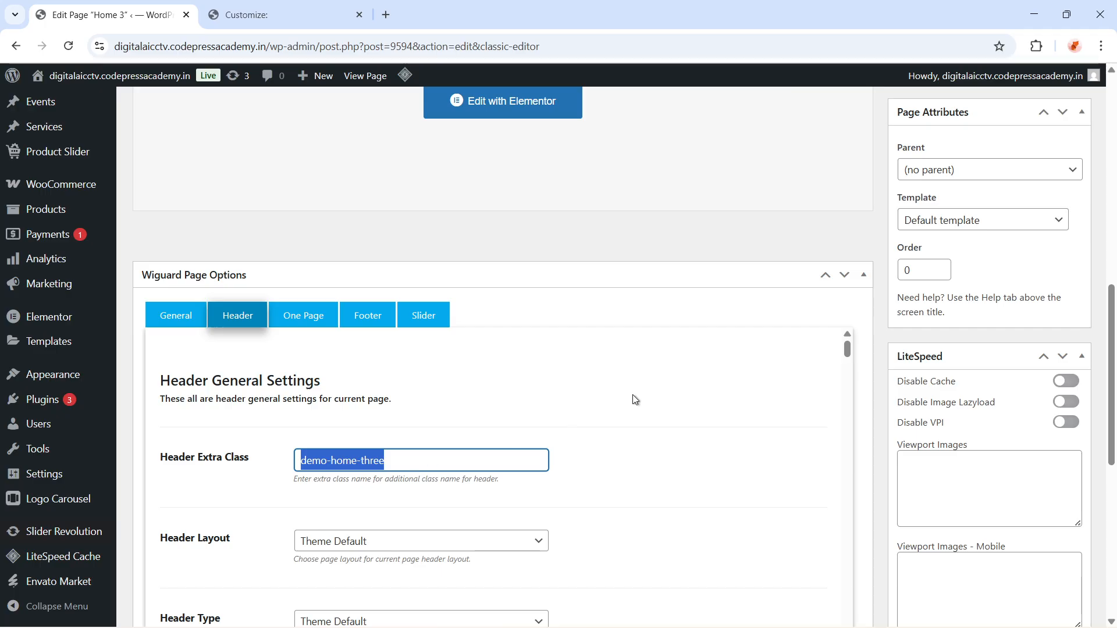
pyautogui.click(409, 463)
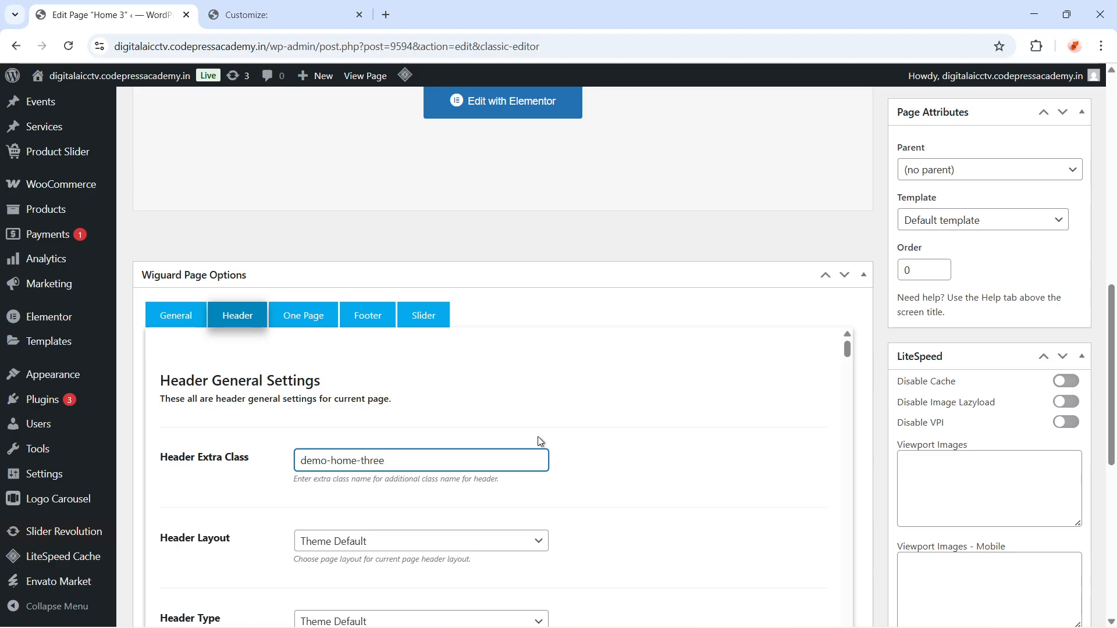
pyautogui.press('BackSpace')
pyautogui.press('BackSpace')
pyautogui.press('BackSpace')
pyautogui.press('BackSpace')
pyautogui.press('BackSpace')
pyautogui.write('two')
# Scroll through the Header options to examine the Custom Logo and Custom Sticky Logo settings
pyautogui.scroll(-4, 536, 433)
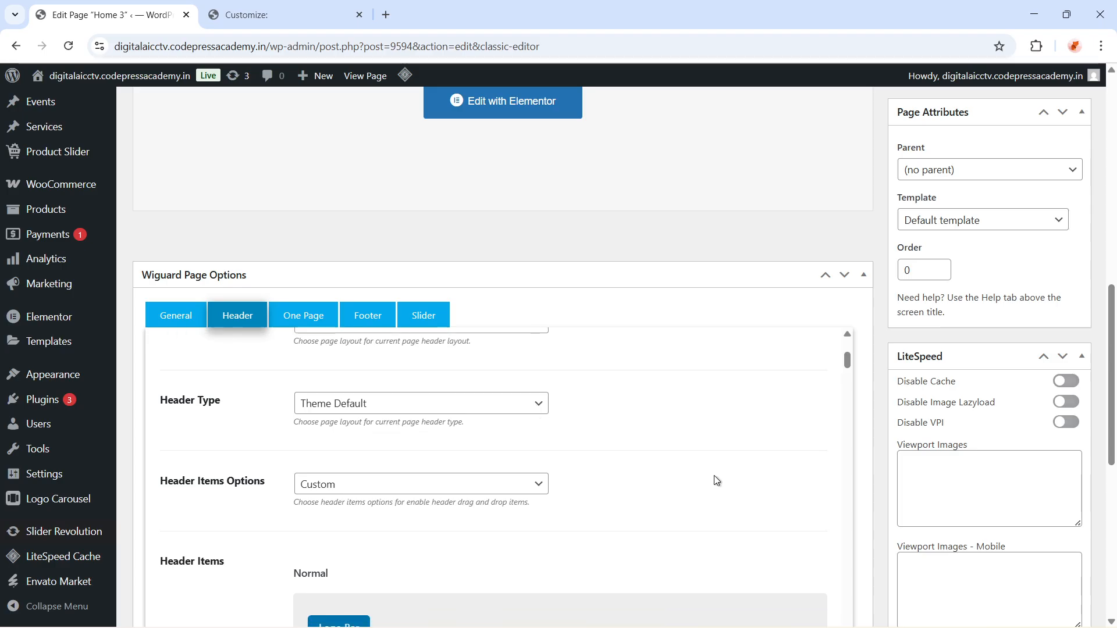
pyautogui.scroll(1, 723, 481)
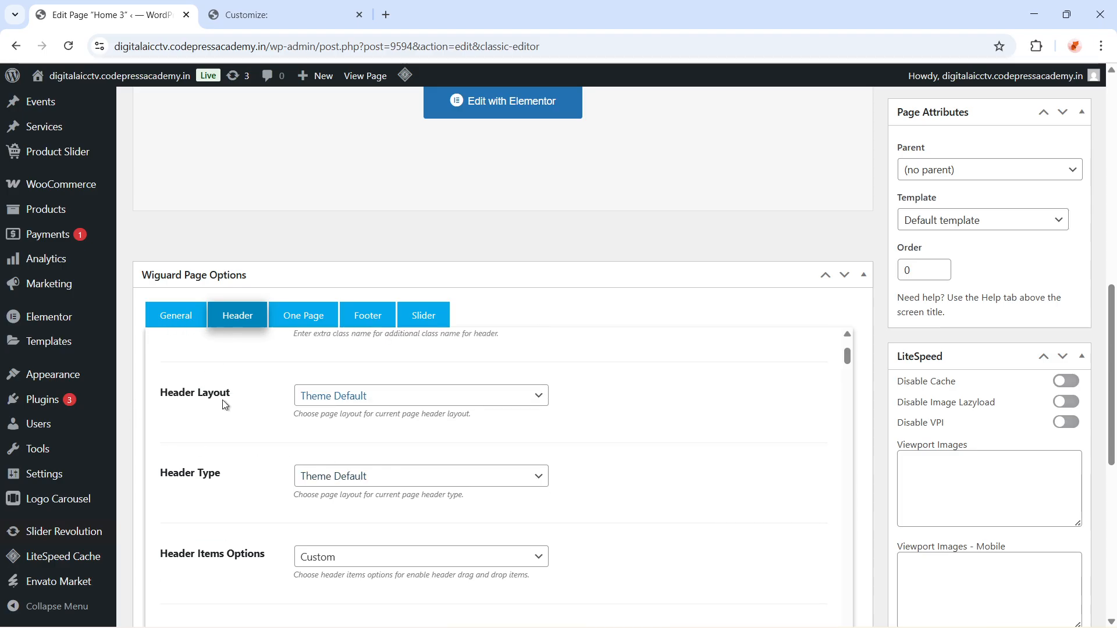
pyautogui.scroll(-3, 608, 471)
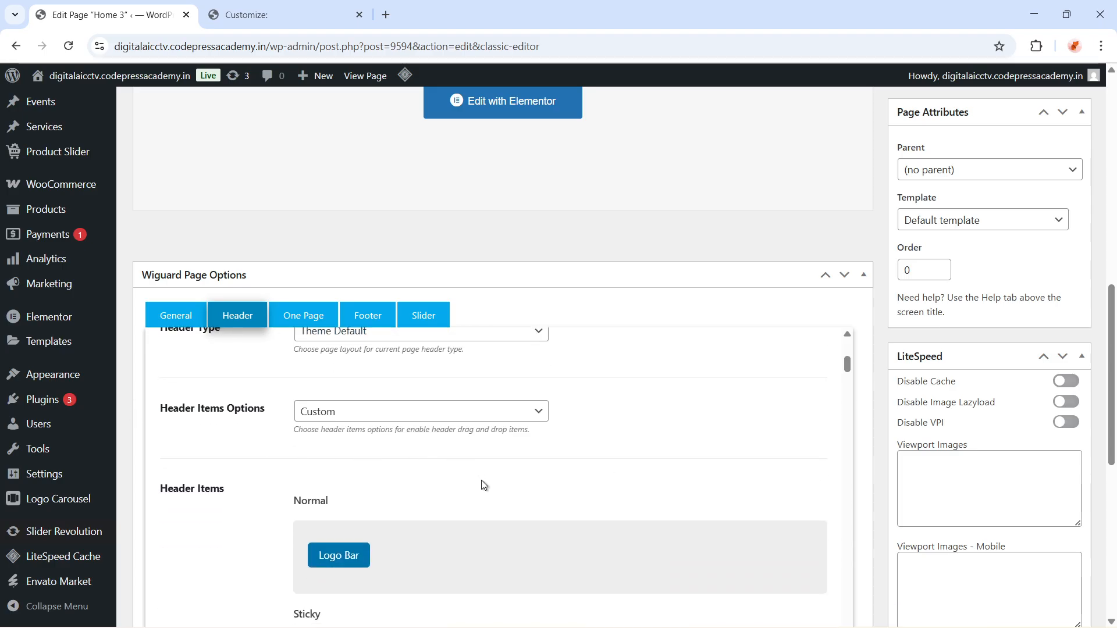
pyautogui.scroll(-5, 482, 486)
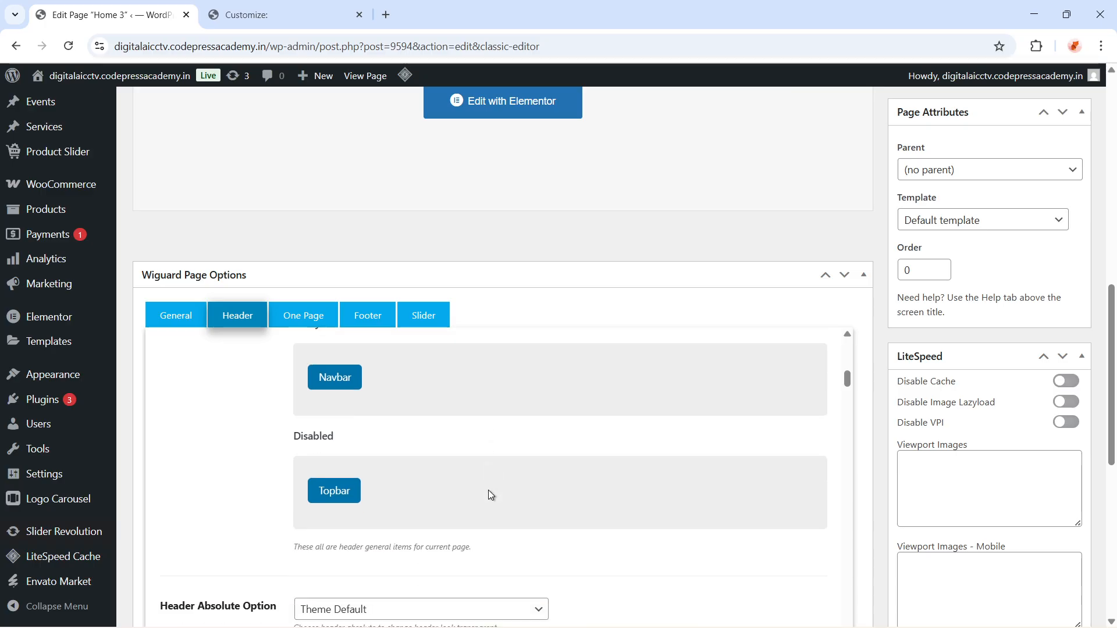
pyautogui.scroll(-7, 489, 492)
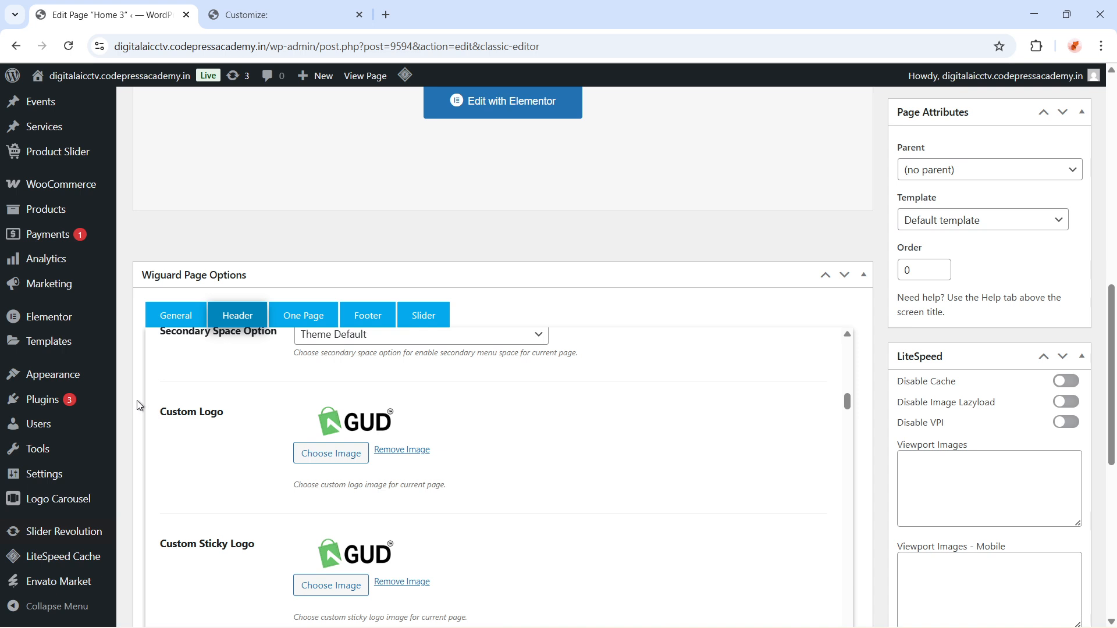
pyautogui.moveTo(145, 407); pyautogui.dragTo(230, 415)
pyautogui.click(252, 421)
pyautogui.click(243, 426)
pyautogui.scroll(-2, 488, 515)
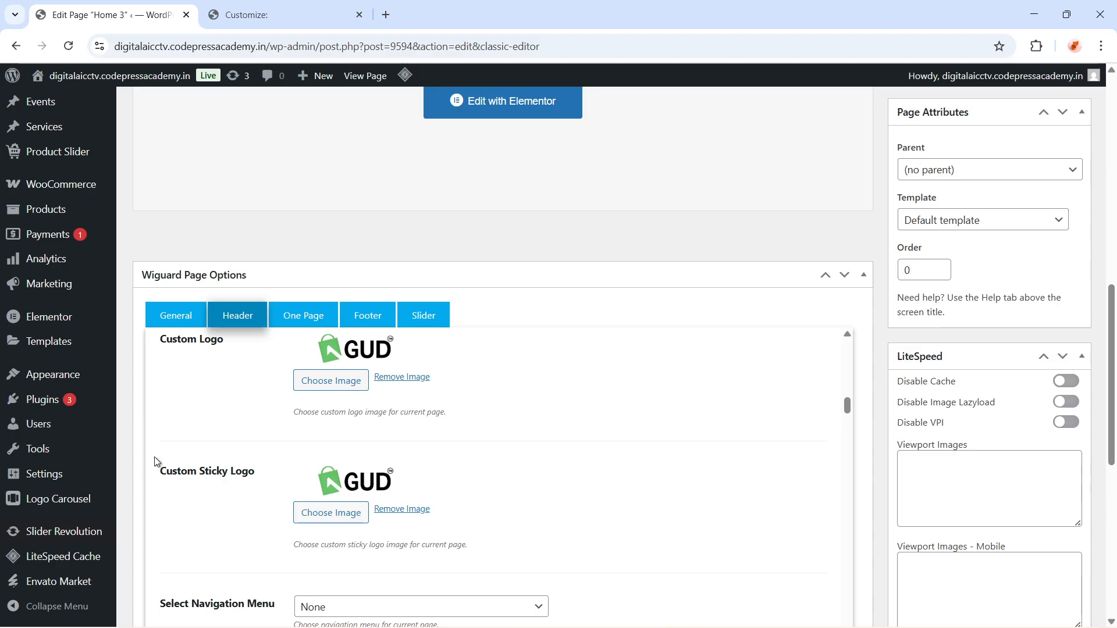
pyautogui.moveTo(155, 461); pyautogui.dragTo(246, 477)
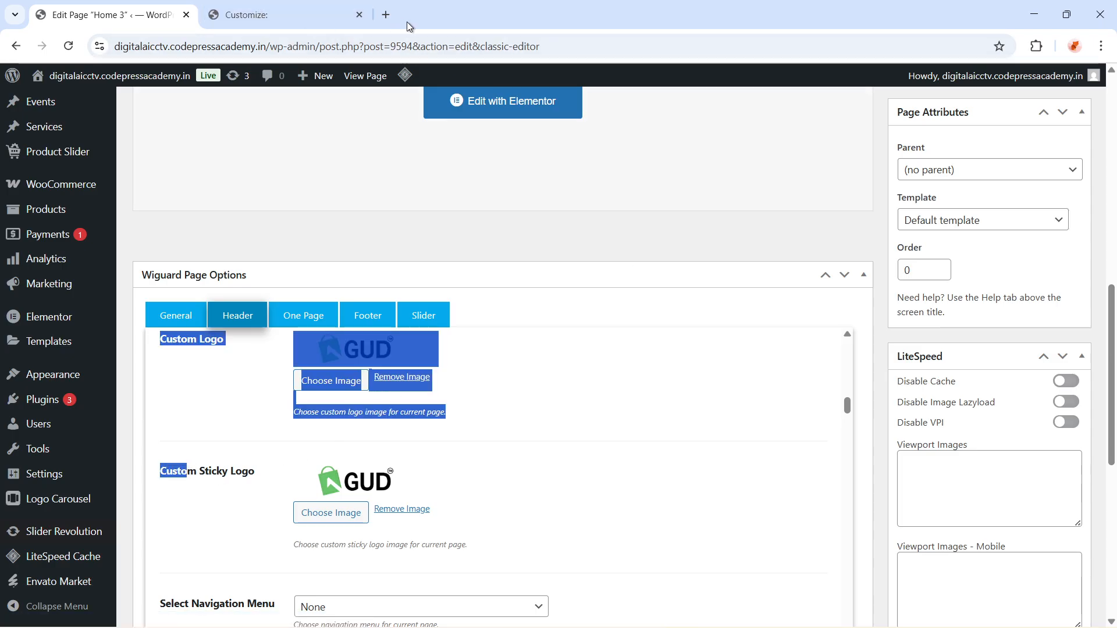
# Open the live site's homepage in a new browser tab
pyautogui.click(388, 14)
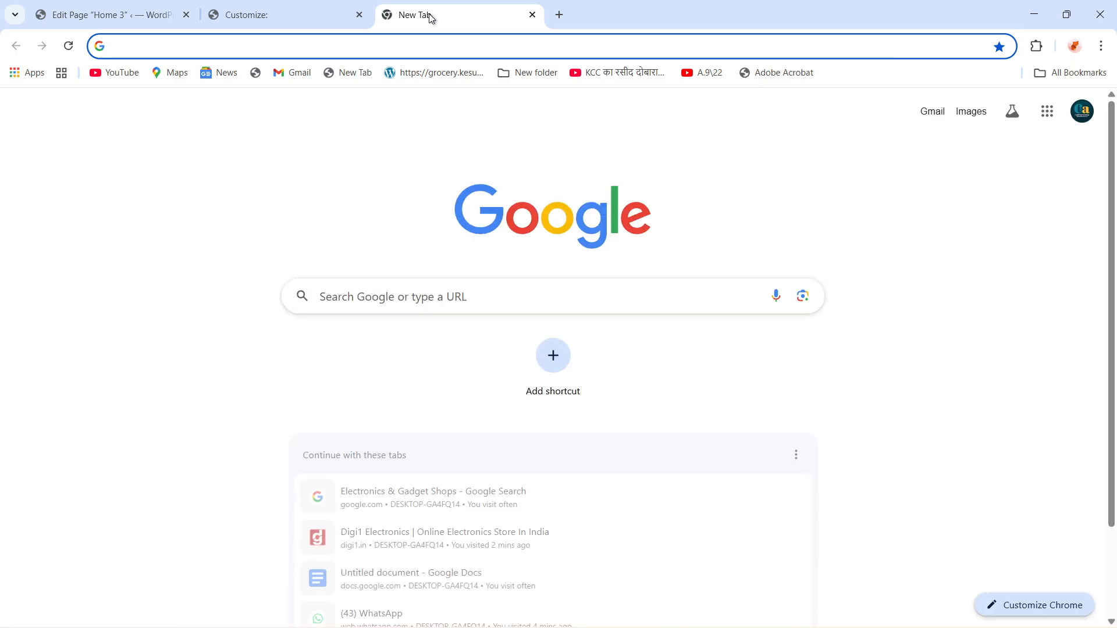
pyautogui.write('d')
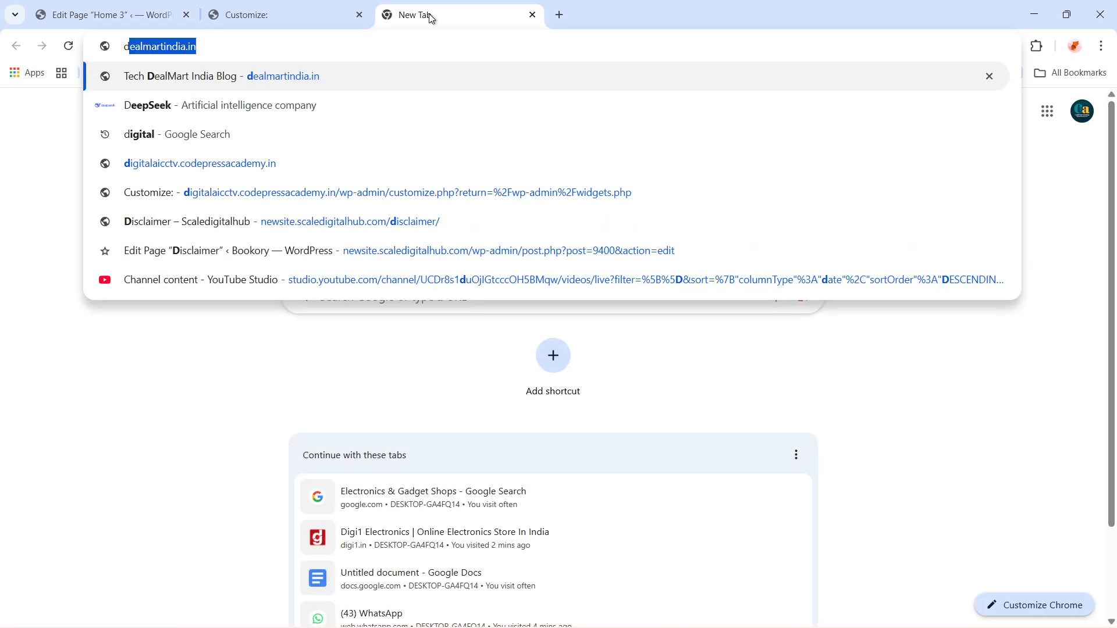
pyautogui.write('ig')
pyautogui.press('Return')
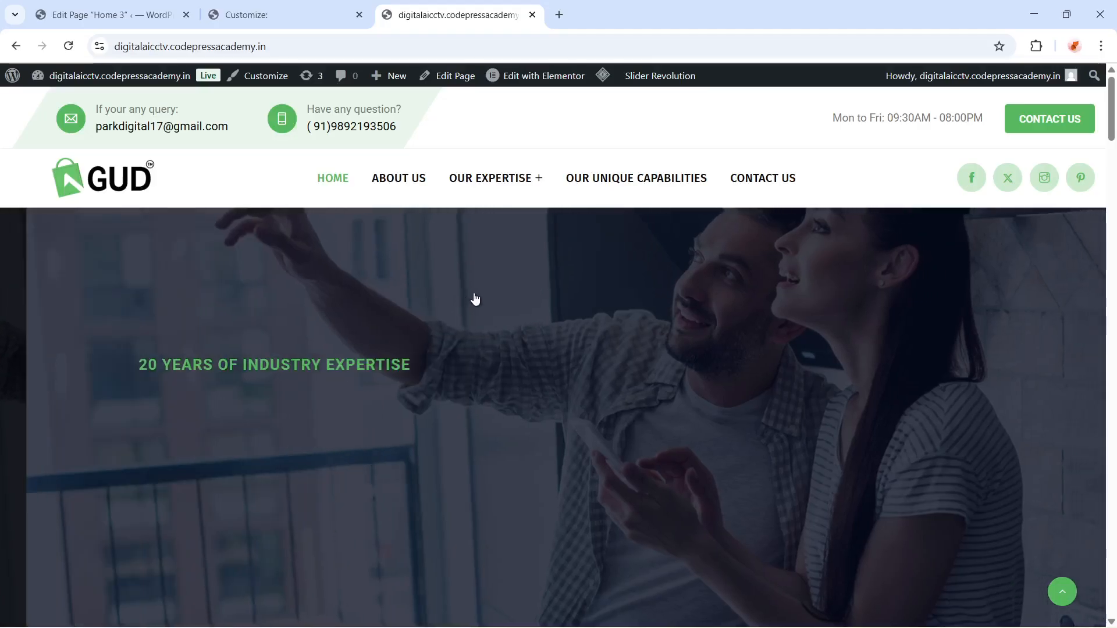
# Scroll through the live homepage to examine the header logo, slider and service sections
pyautogui.scroll(-1, 494, 319)
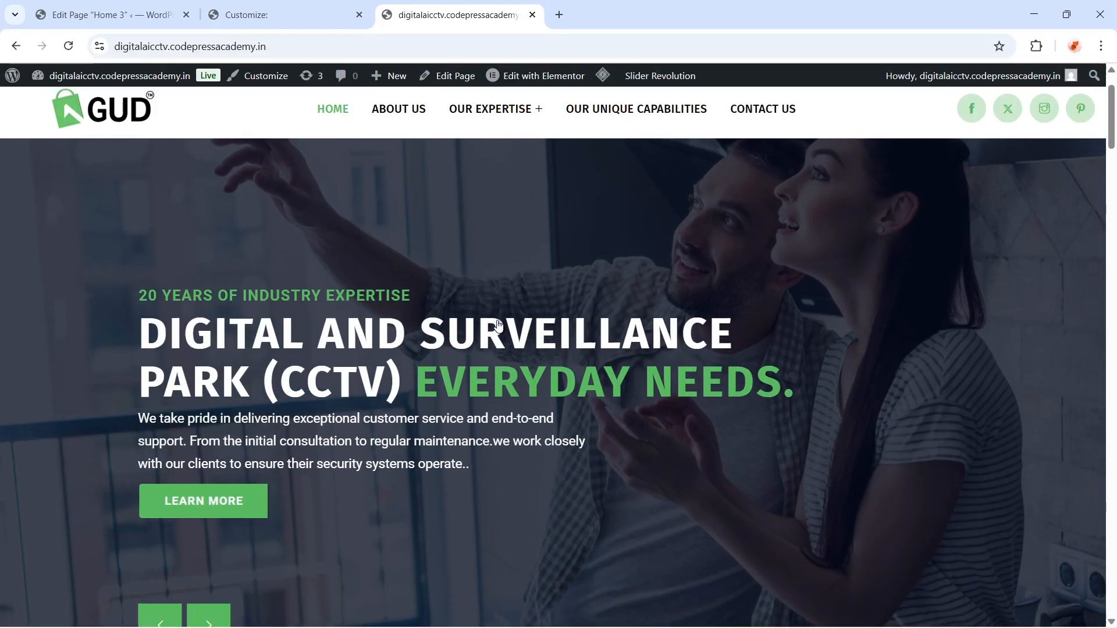
pyautogui.scroll(-8, 497, 324)
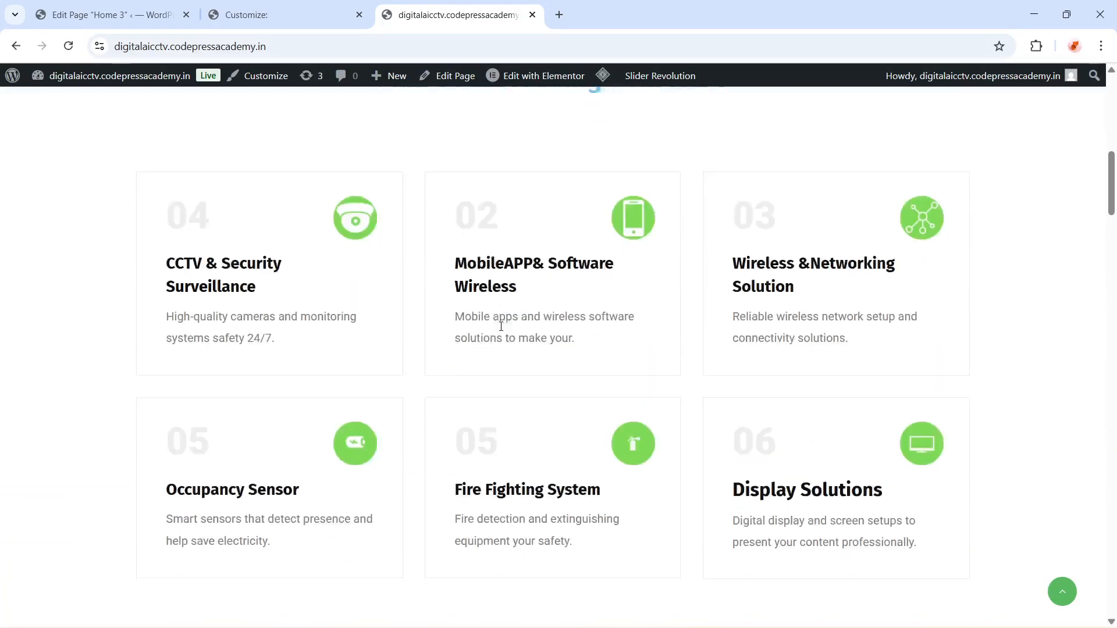
pyautogui.scroll(-9, 507, 348)
pyautogui.scroll(17, 522, 354)
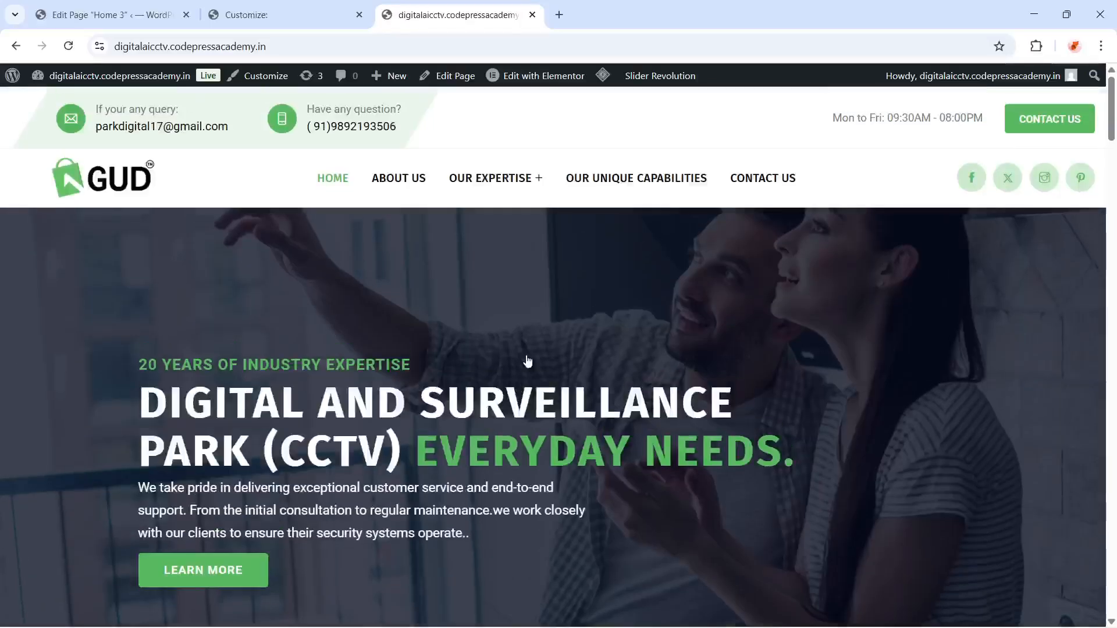
pyautogui.scroll(-5, 528, 363)
pyautogui.scroll(-5, 535, 367)
pyautogui.scroll(5, 538, 369)
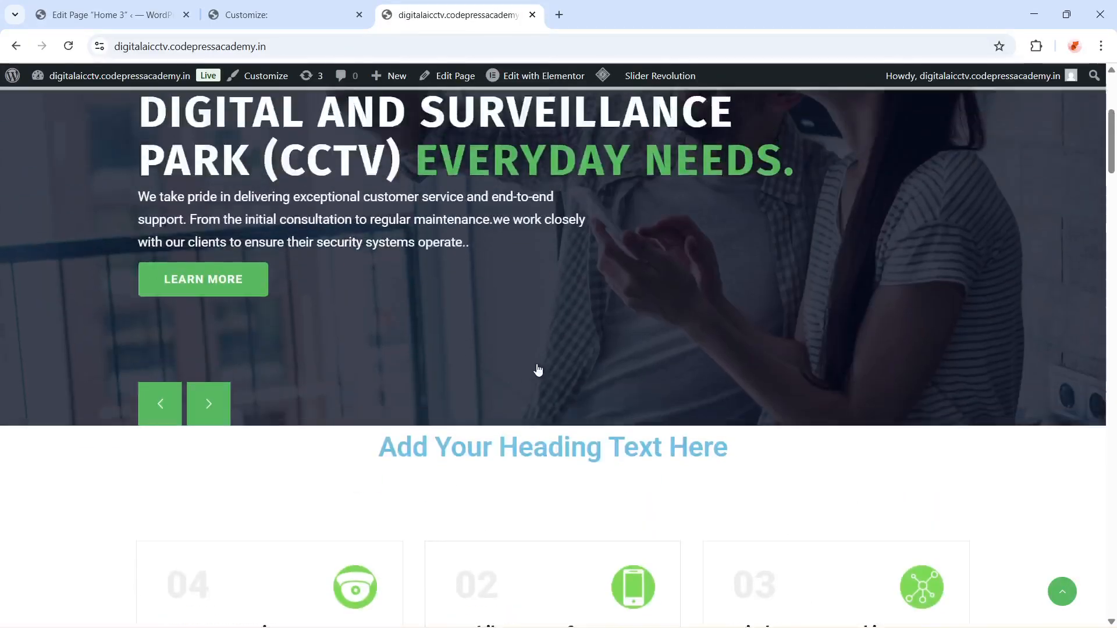
pyautogui.scroll(2, 538, 370)
pyautogui.scroll(-1, 571, 349)
pyautogui.scroll(1, 582, 337)
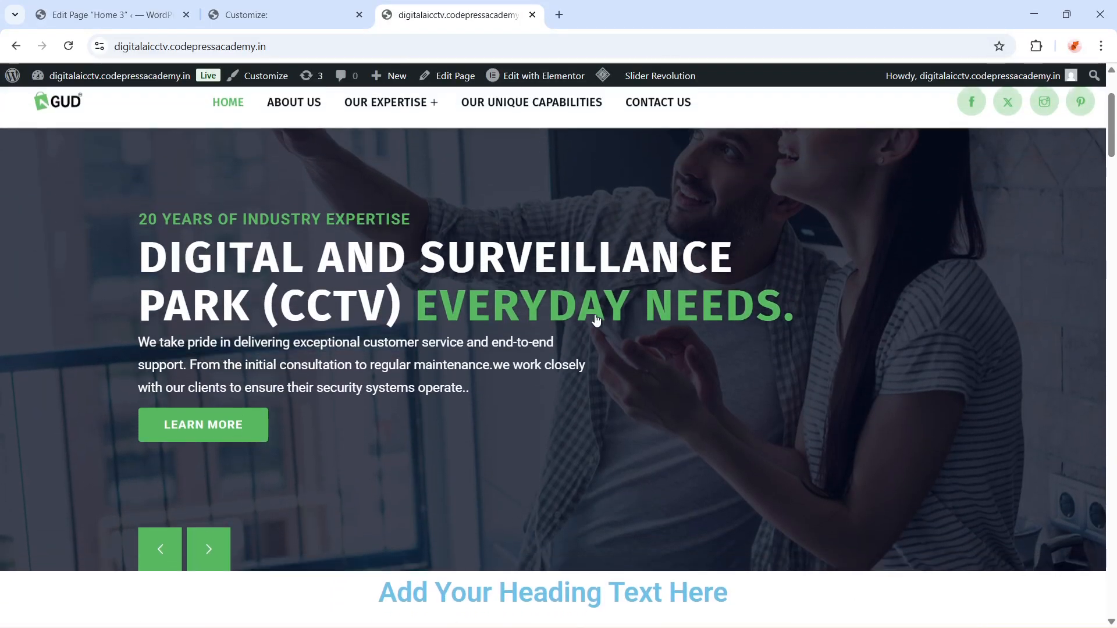
pyautogui.scroll(-2, 588, 329)
pyautogui.scroll(4, 587, 329)
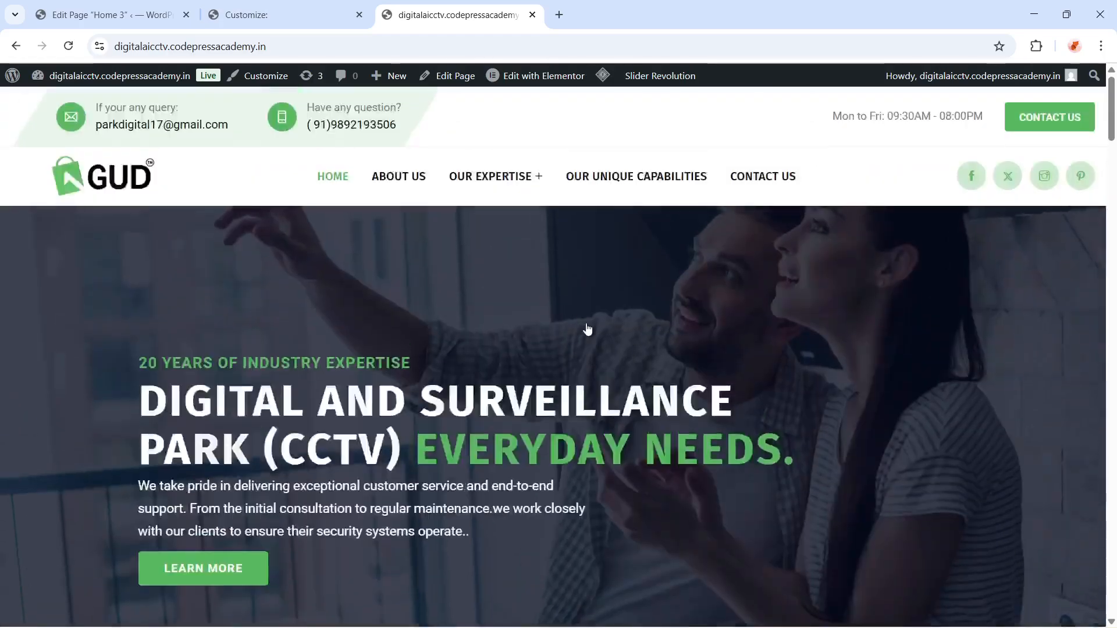
pyautogui.scroll(-4, 587, 329)
pyautogui.scroll(2, 586, 329)
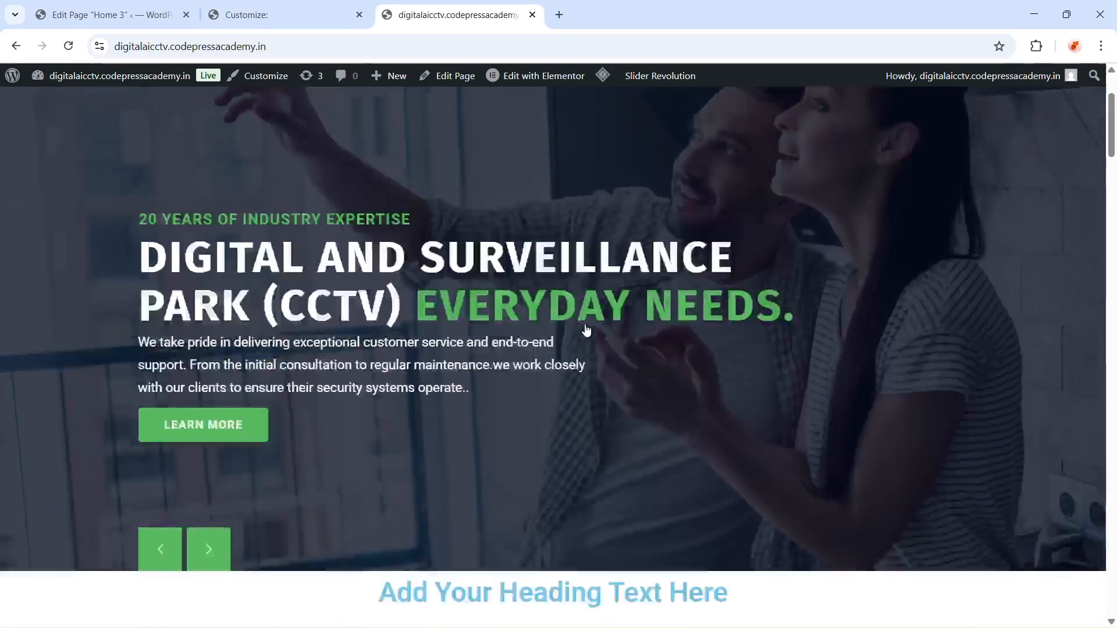
pyautogui.scroll(-2, 586, 330)
pyautogui.scroll(4, 586, 329)
pyautogui.scroll(-5, 585, 332)
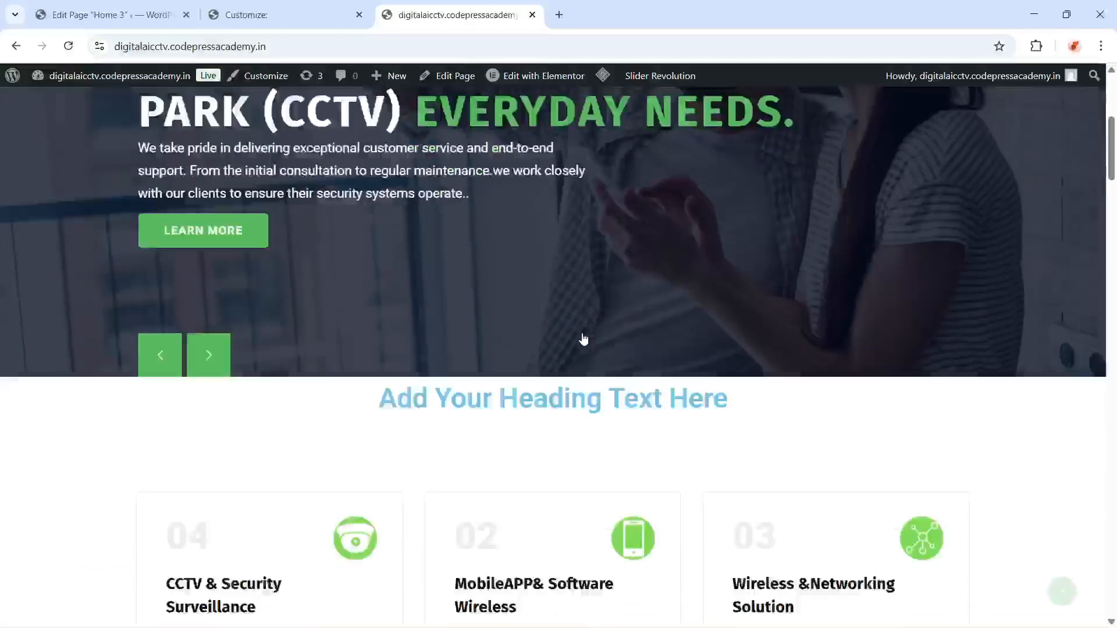
pyautogui.scroll(-5, 584, 338)
pyautogui.scroll(6, 584, 339)
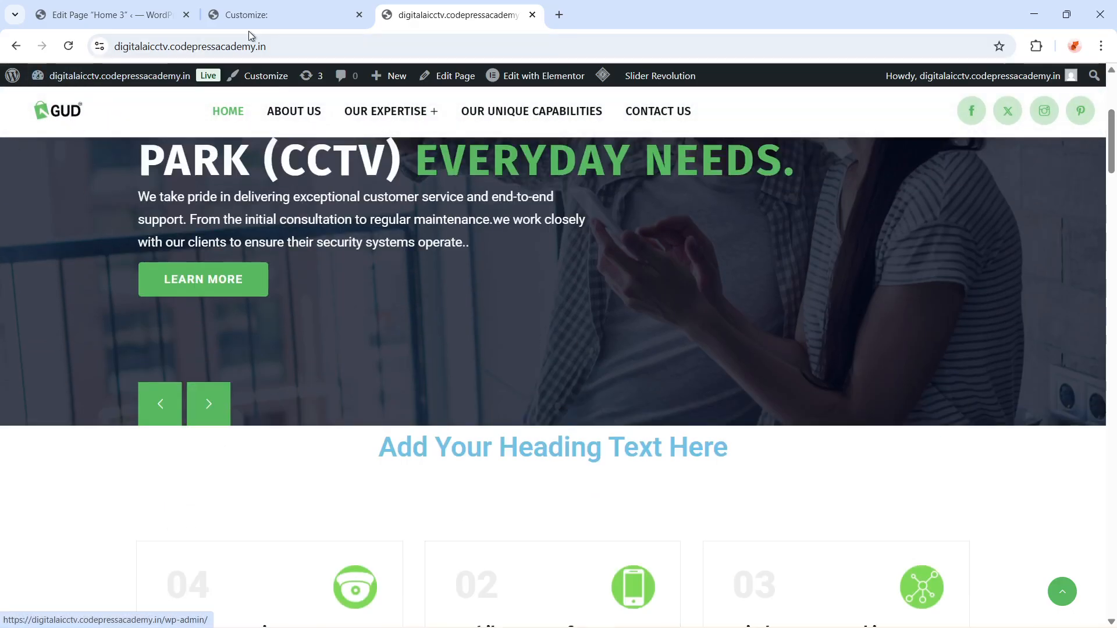
# In the Customizer's Site Logo settings, set the Header Logo Height to 100 and publish
pyautogui.click(281, 23)
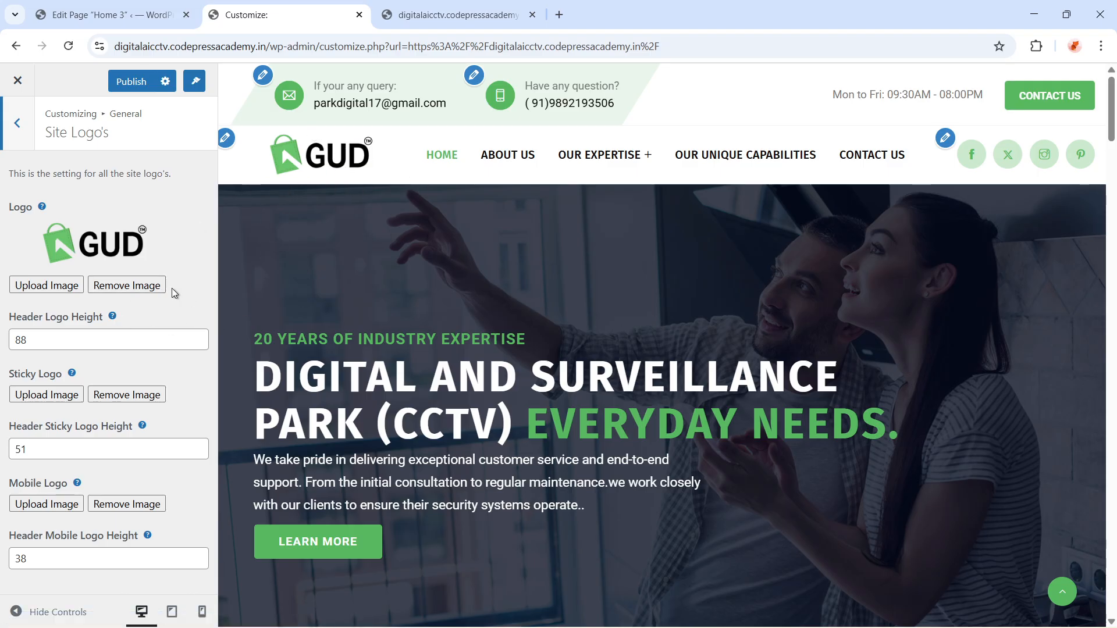
pyautogui.click(60, 343)
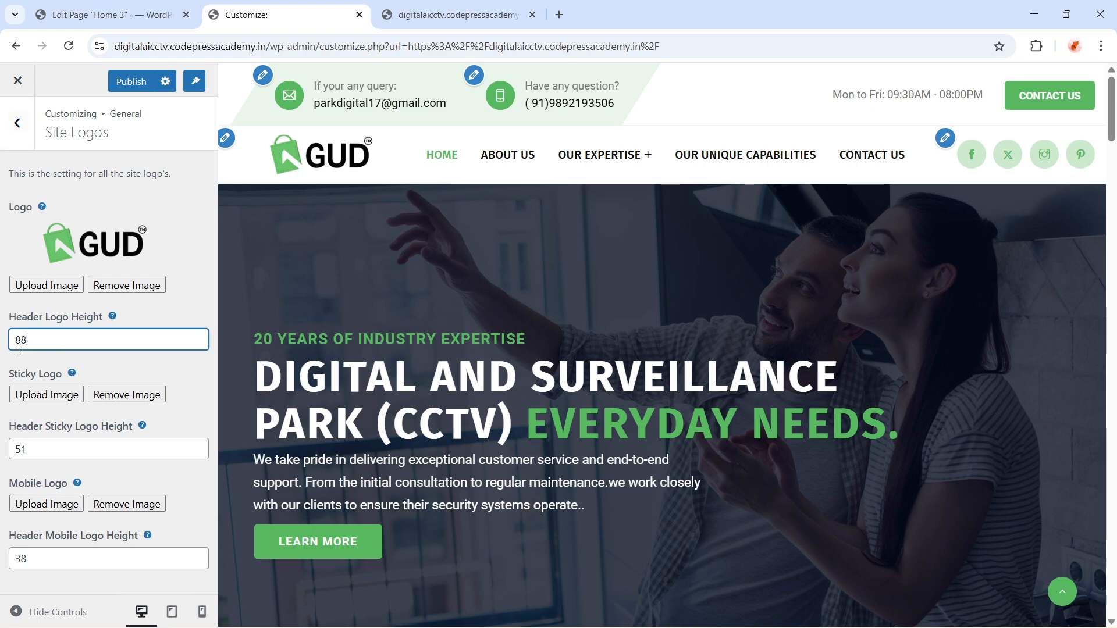
pyautogui.doubleClick(67, 342)
pyautogui.click(56, 343)
pyautogui.moveTo(64, 342); pyautogui.dragTo(4, 350)
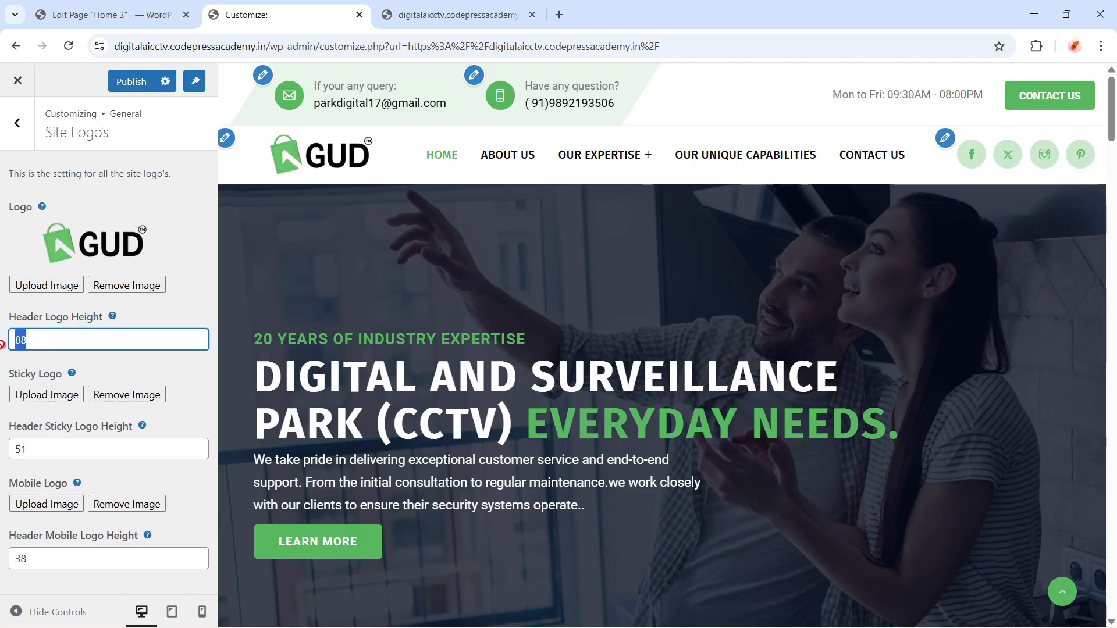
pyautogui.click(45, 347)
pyautogui.moveTo(45, 348); pyautogui.dragTo(2, 349)
pyautogui.write('100')
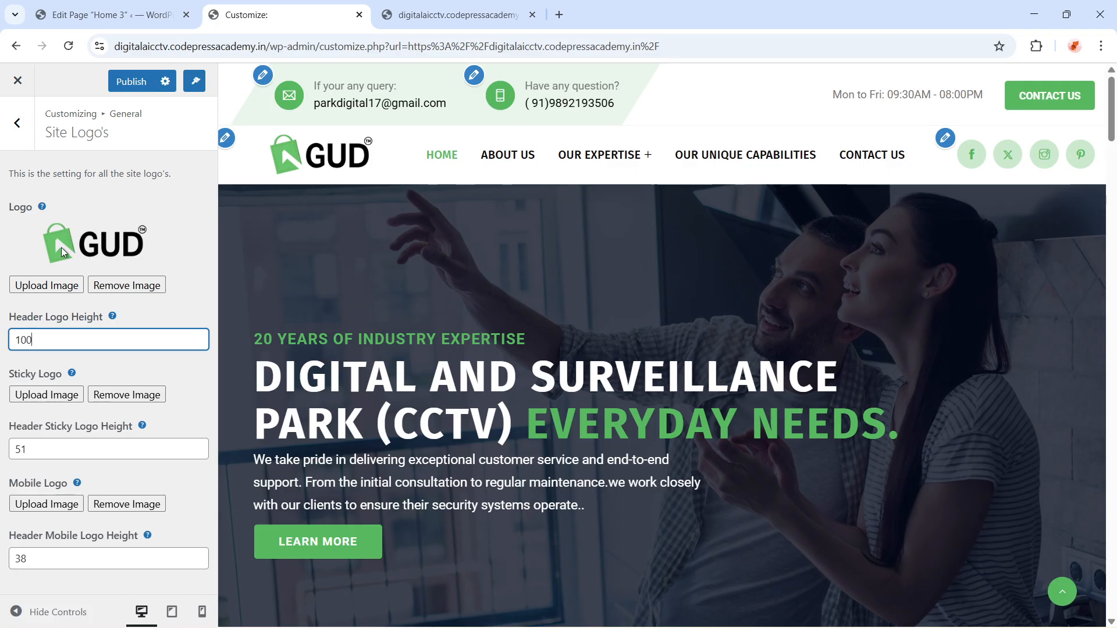
pyautogui.click(128, 82)
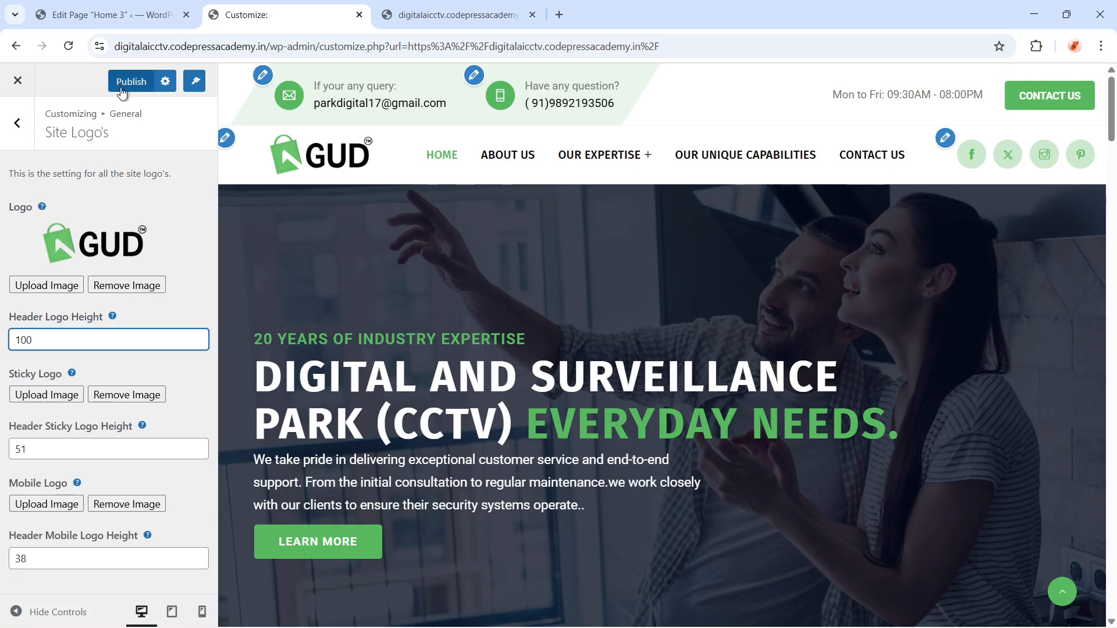
# Reload the live homepage to view the resized header logo, and return to the Customizer
pyautogui.click(452, 17)
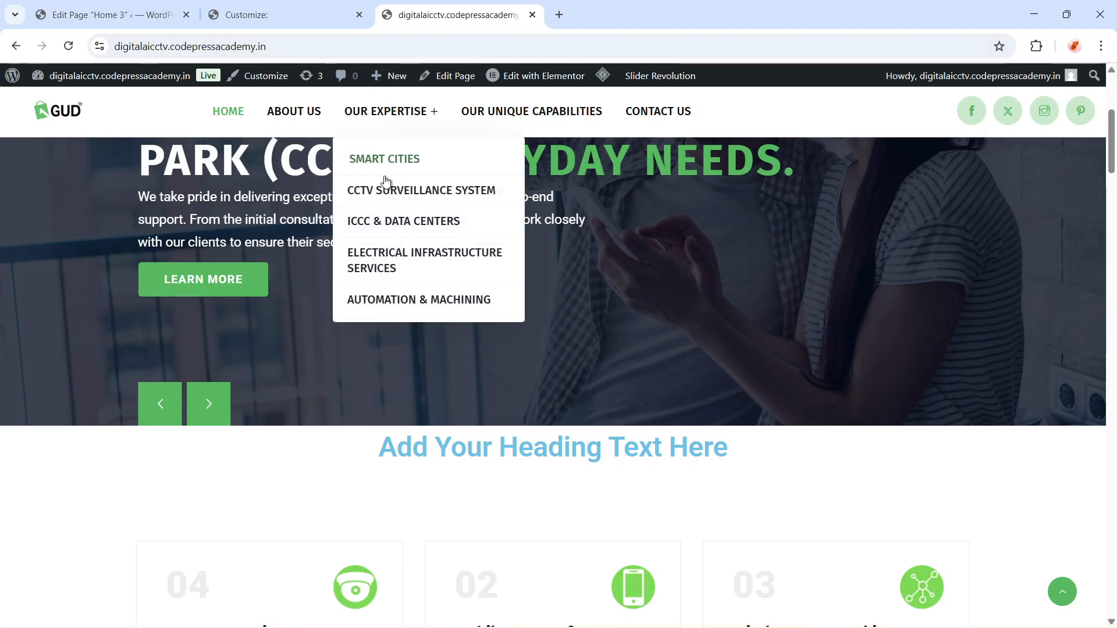
pyautogui.scroll(5, 236, 249)
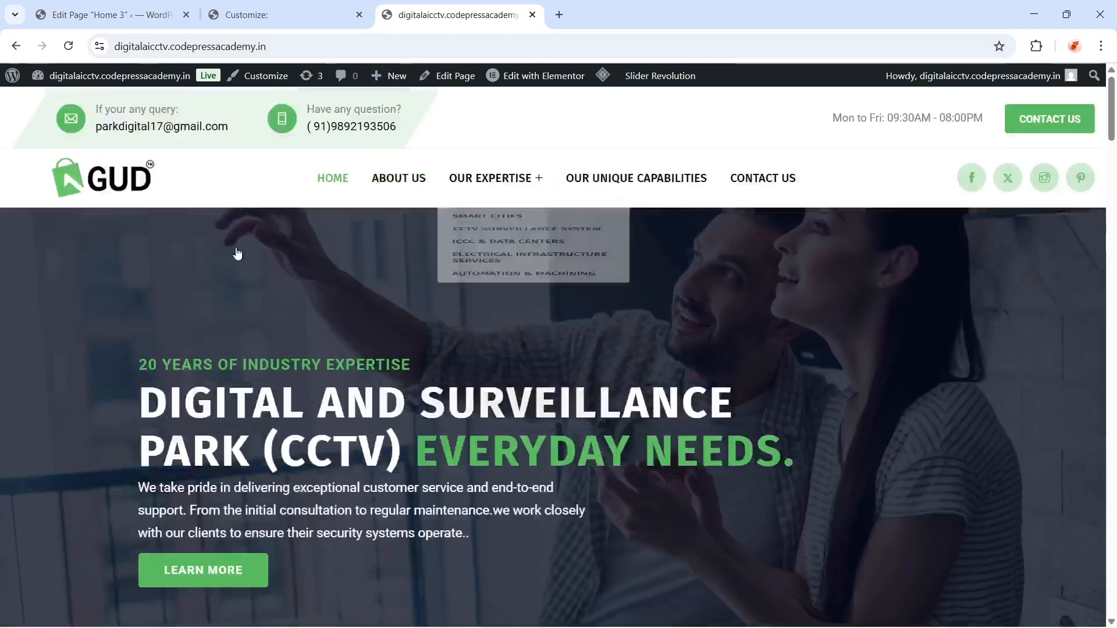
pyautogui.click(410, 46)
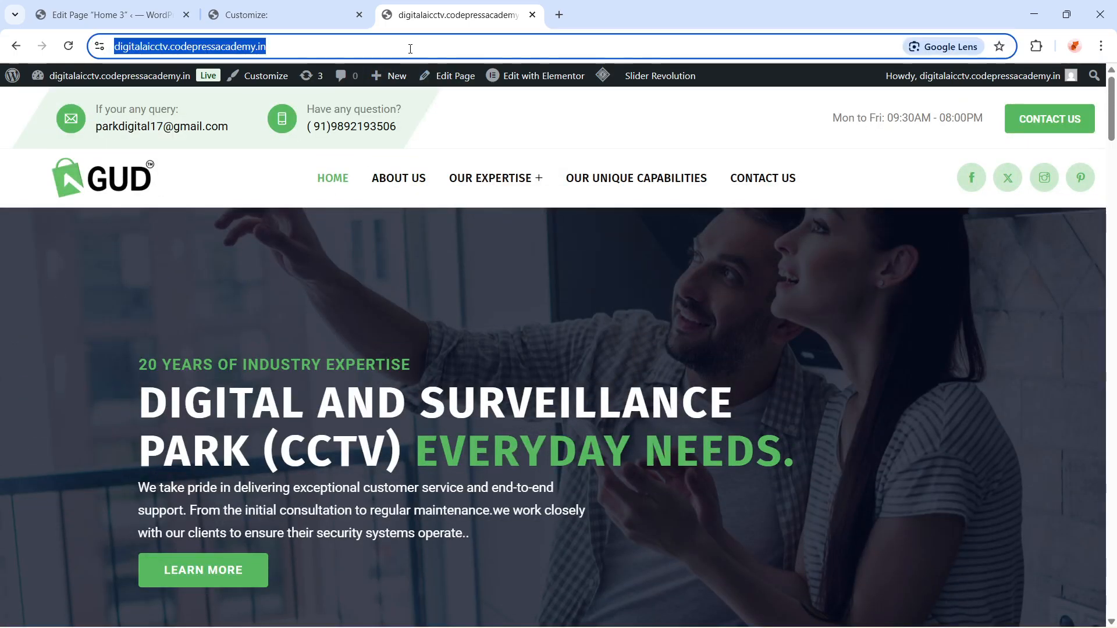
pyautogui.press('Return')
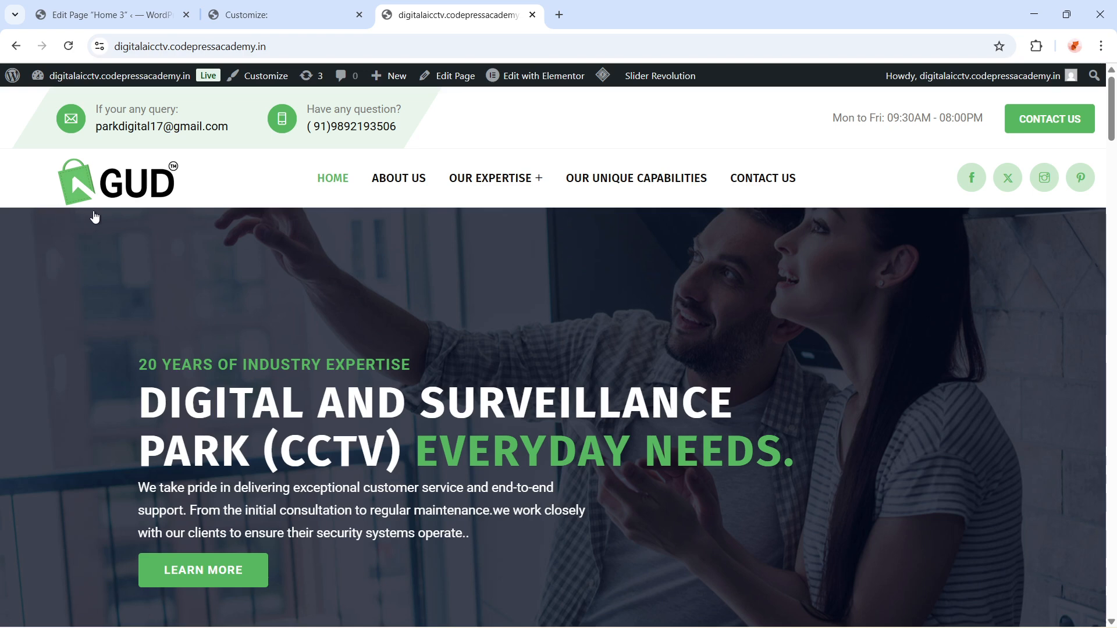
pyautogui.click(267, 16)
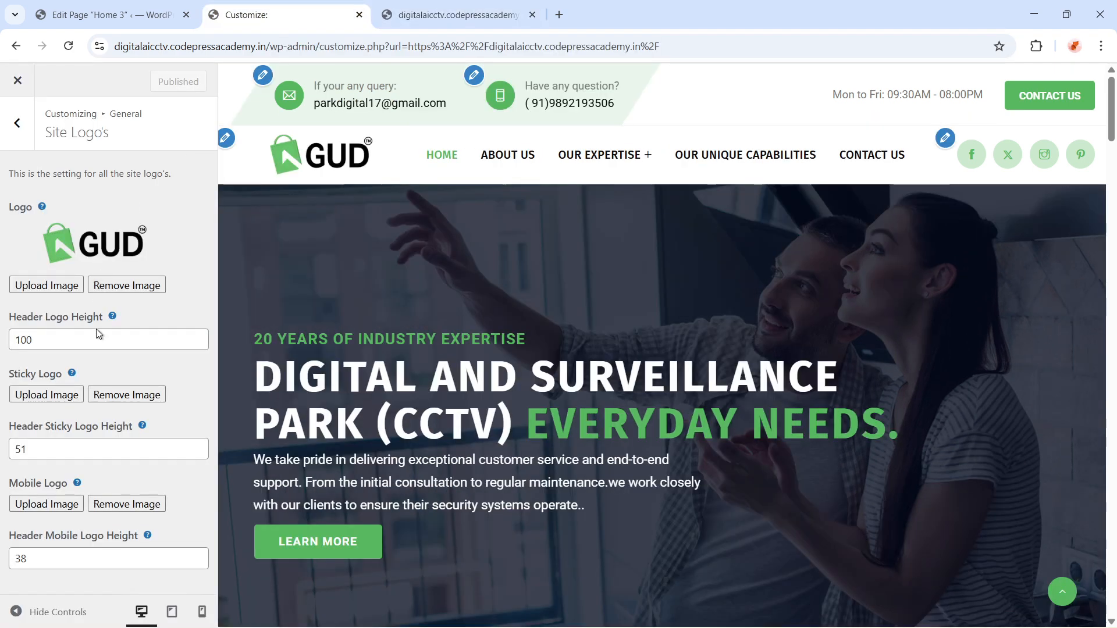
# Set the Header Logo Height to 88 and publish the change
pyautogui.click(59, 347)
pyautogui.moveTo(58, 350); pyautogui.dragTo(2, 358)
pyautogui.write('88')
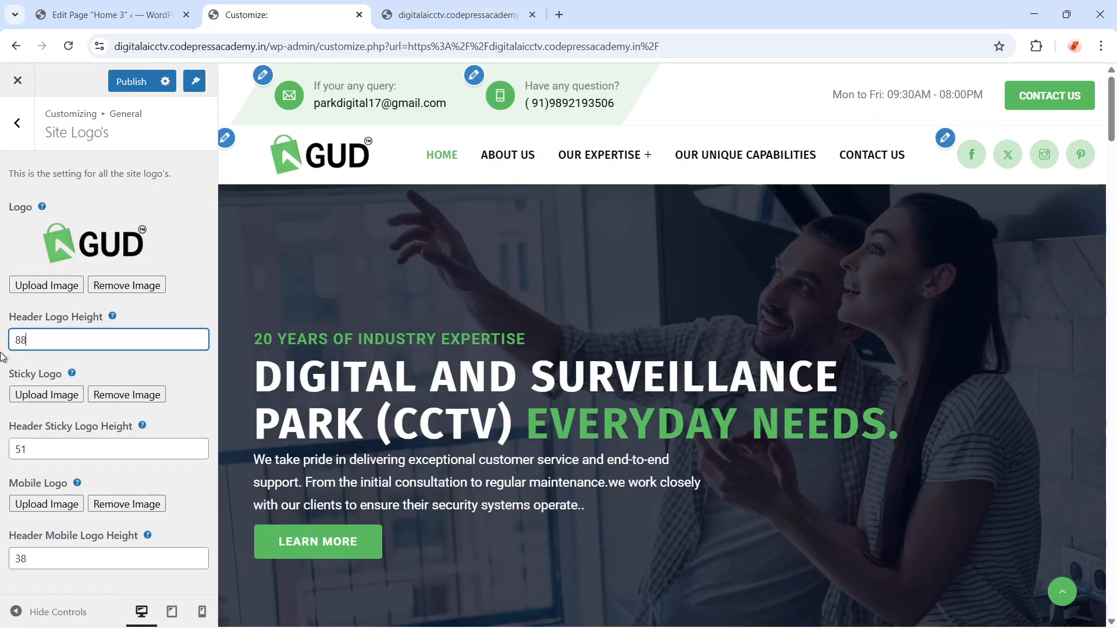
pyautogui.click(131, 82)
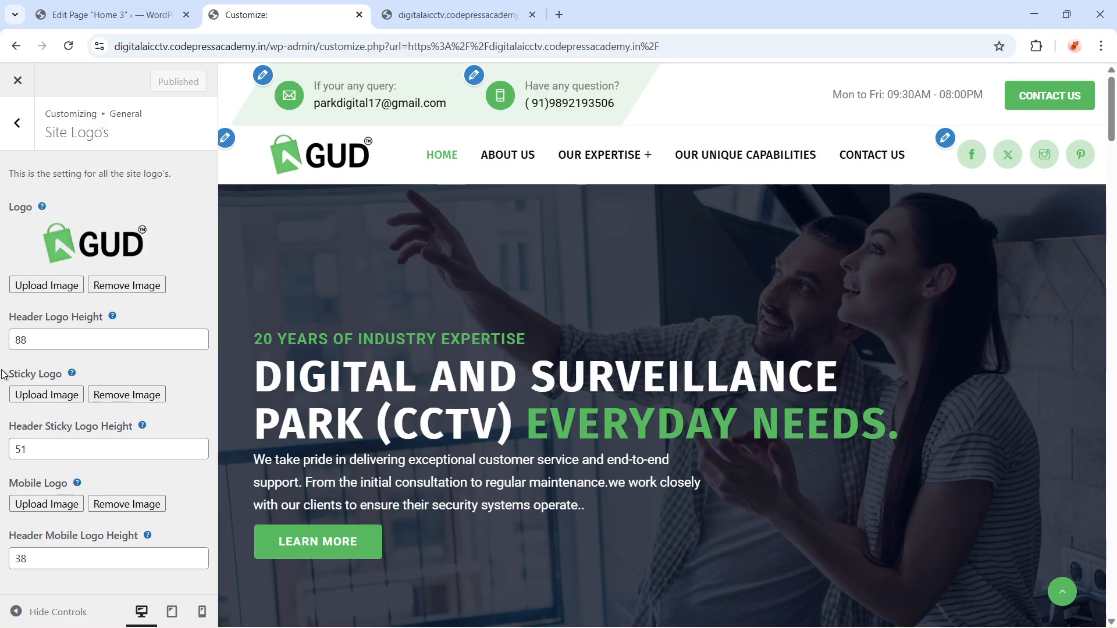
# Switch to the live homepage tab to examine the resized header logo, then return to the Customizer
pyautogui.moveTo(2, 374); pyautogui.dragTo(128, 368)
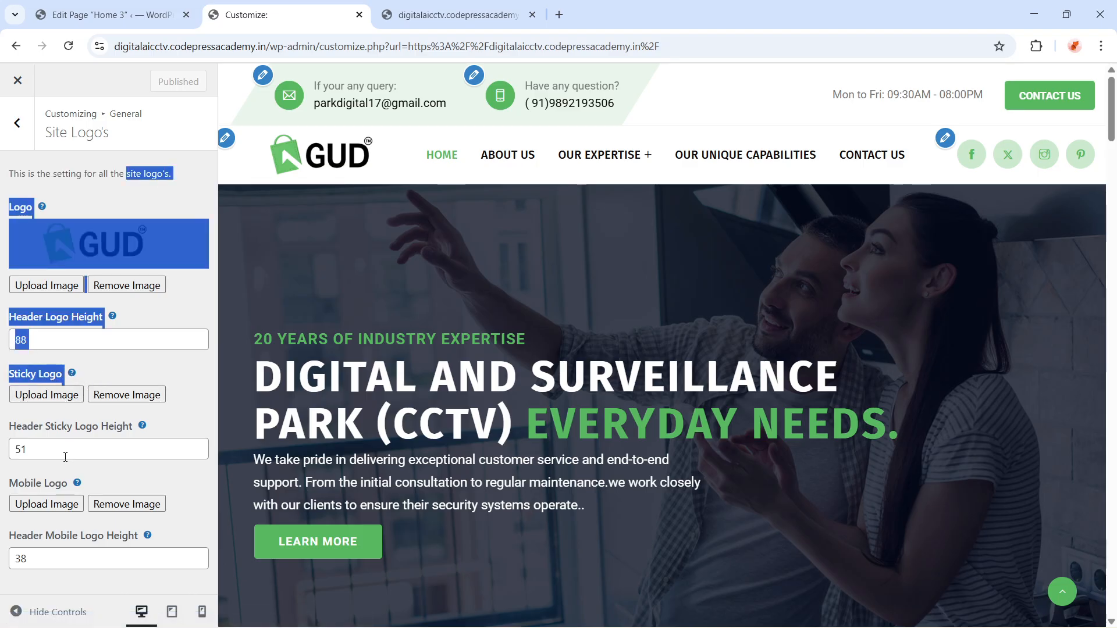
pyautogui.click(449, 15)
pyautogui.scroll(-8, 378, 305)
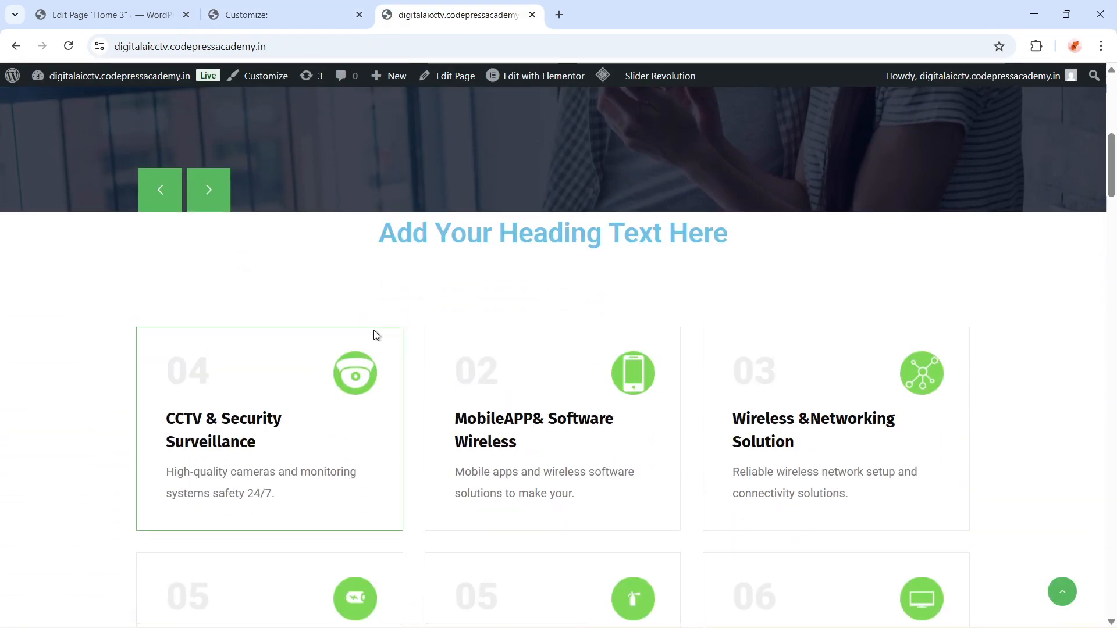
pyautogui.scroll(2, 375, 336)
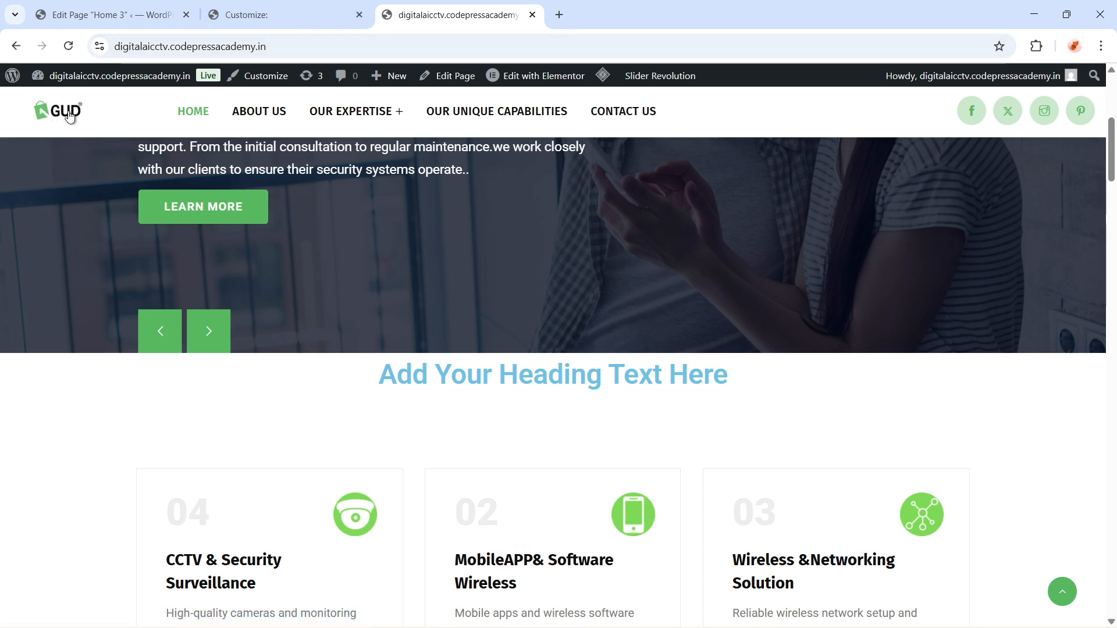
pyautogui.click(294, 17)
pyautogui.click(428, 13)
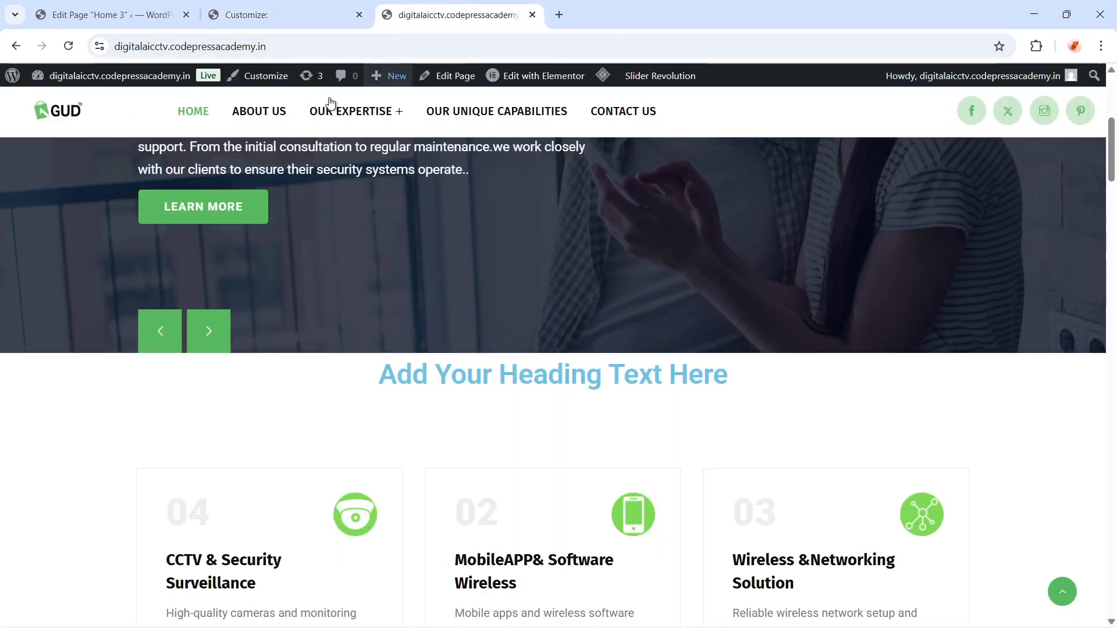
pyautogui.click(284, 8)
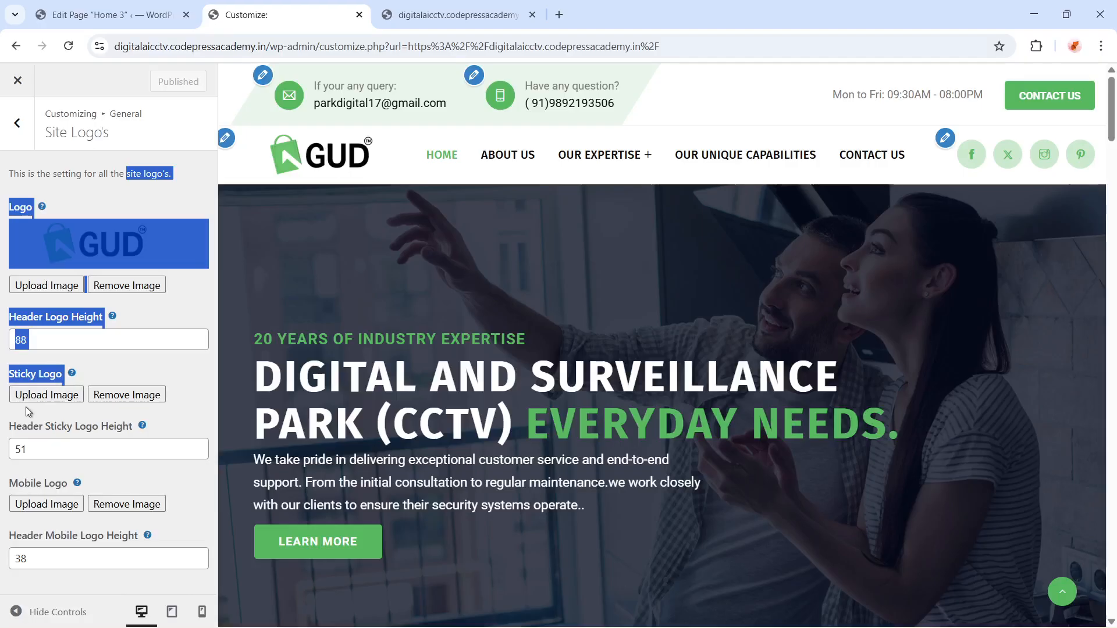
# Set the Header Sticky Logo Height to 100 and publish
pyautogui.moveTo(43, 451); pyautogui.dragTo(3, 456)
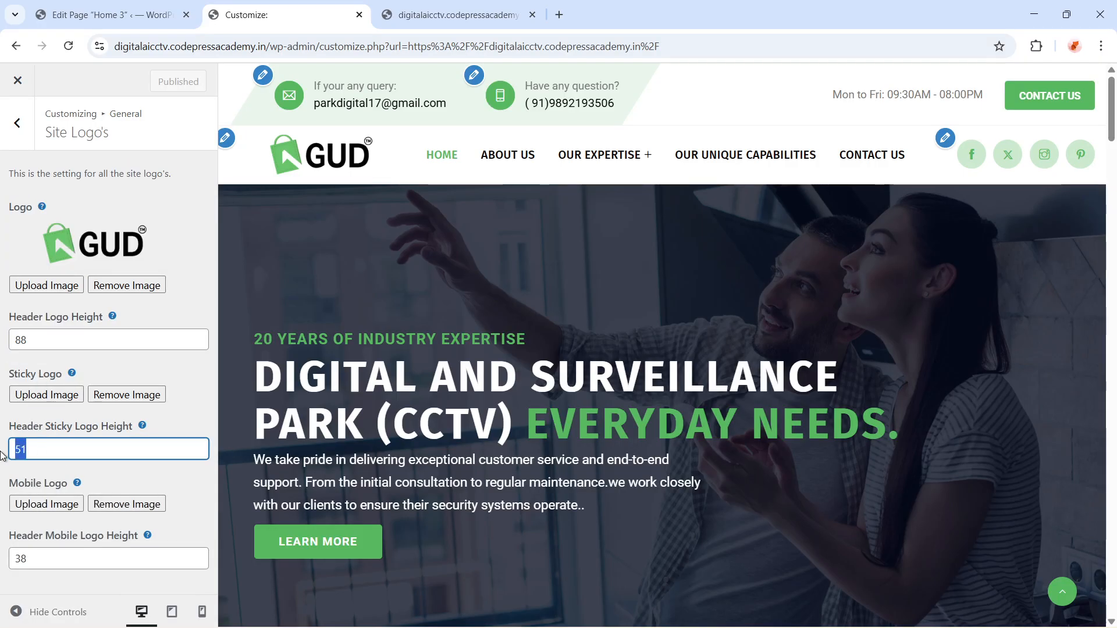
pyautogui.write('8')
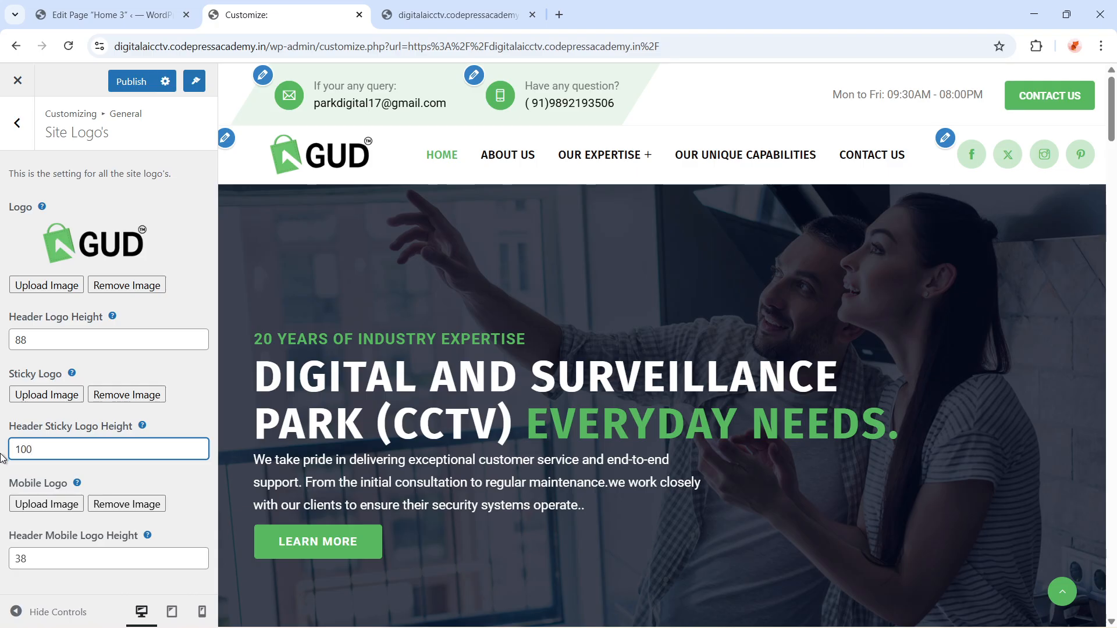
pyautogui.click(142, 86)
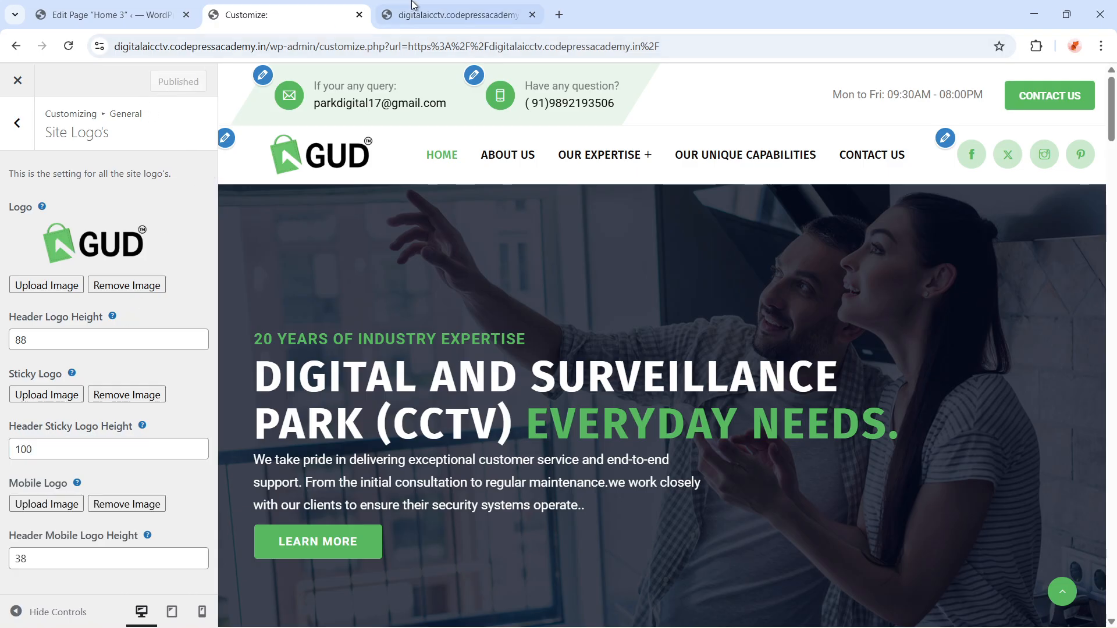
# Open the site's homepage digitalaicctv.codepressacademy.in in a new browser tab
pyautogui.click(556, 21)
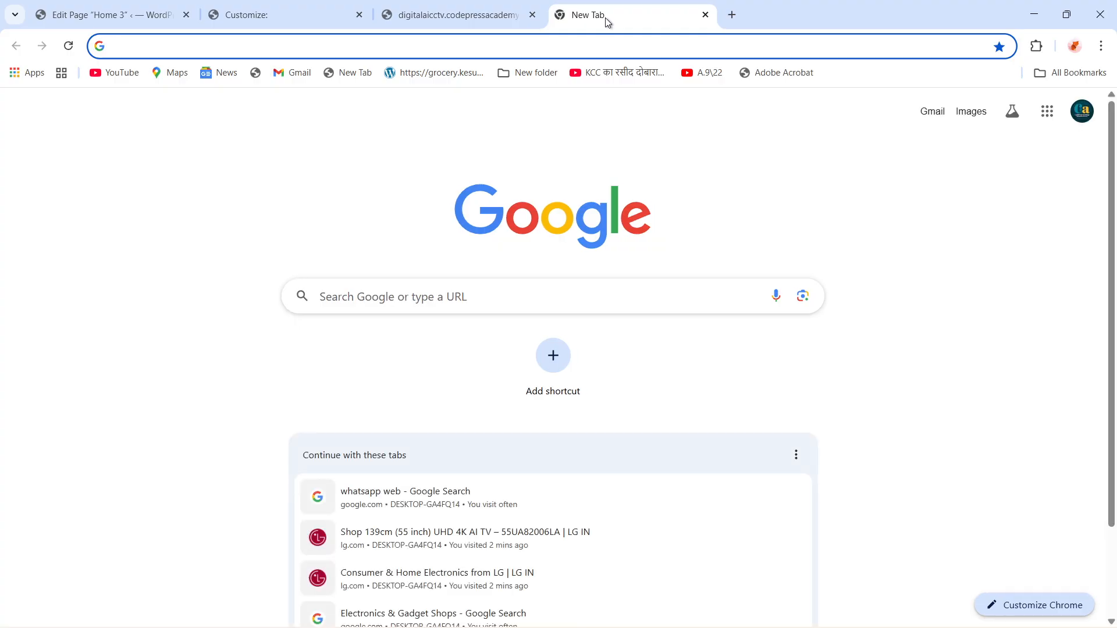
pyautogui.write('digital')
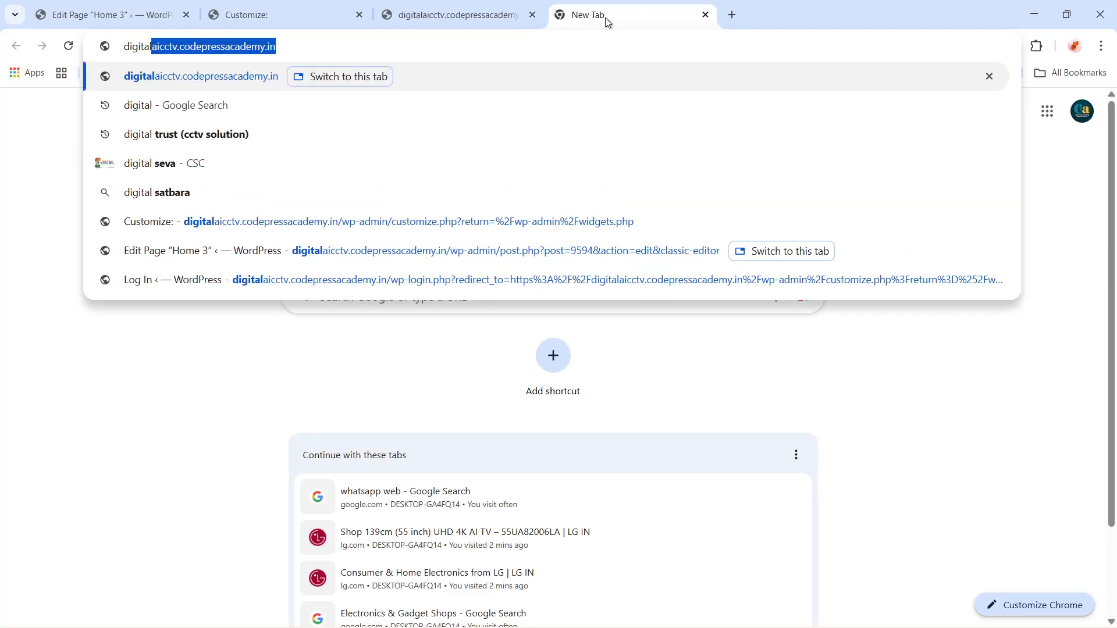
pyautogui.press('Return')
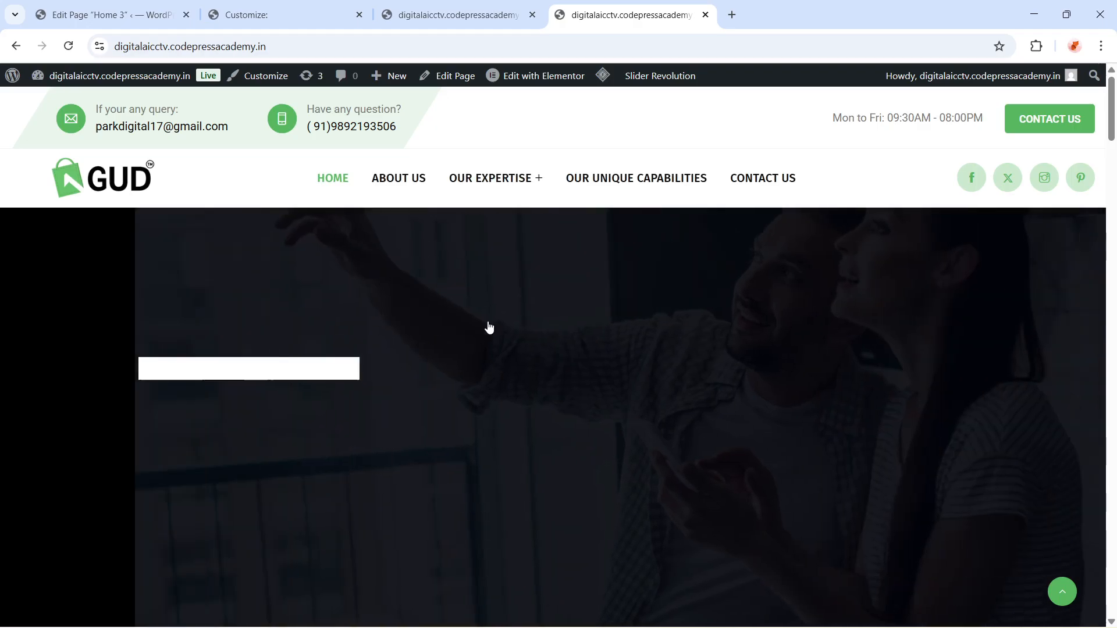
# Scroll through the new homepage tab to examine the header logo and slider
pyautogui.scroll(-3, 489, 368)
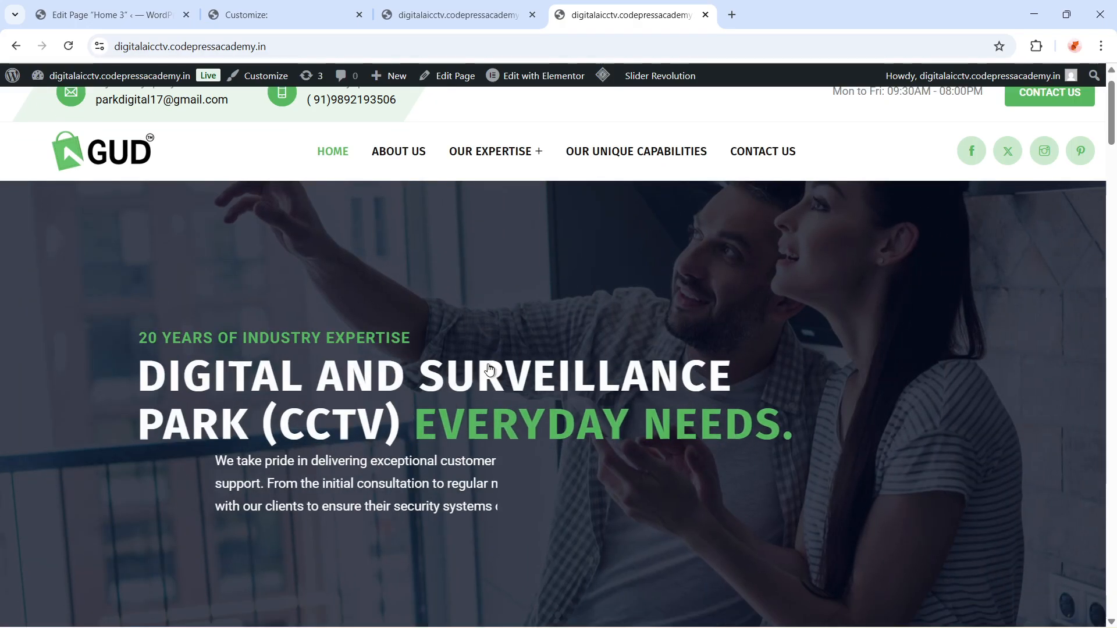
pyautogui.scroll(2, 490, 376)
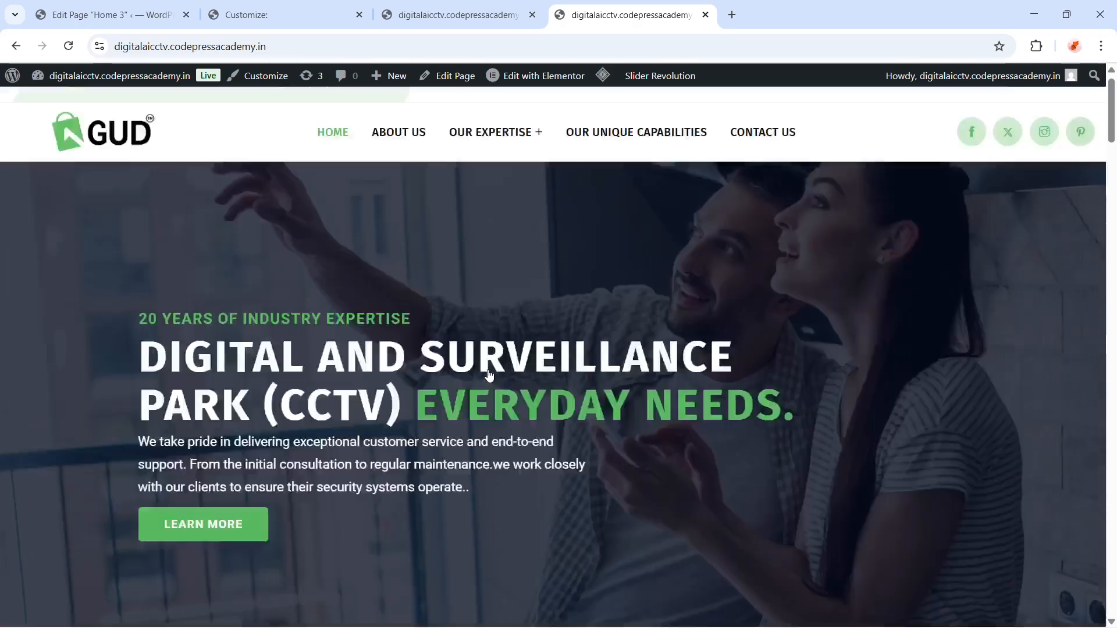
pyautogui.scroll(-10, 490, 378)
pyautogui.scroll(5, 489, 389)
pyautogui.scroll(4, 490, 391)
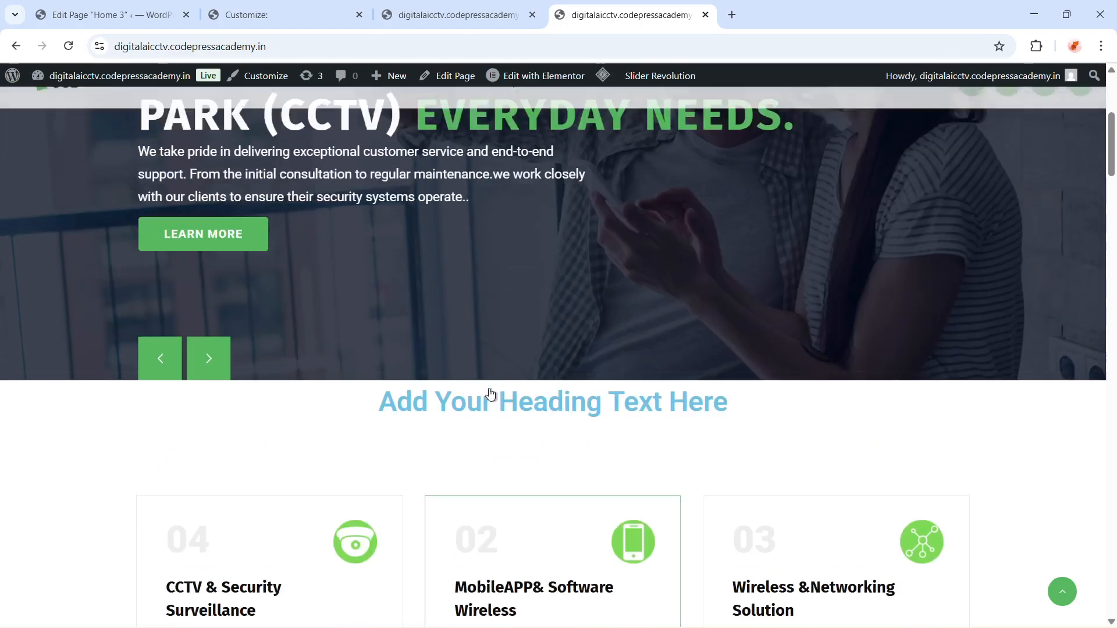
pyautogui.scroll(-3, 489, 399)
pyautogui.scroll(4, 492, 406)
pyautogui.scroll(2, 494, 410)
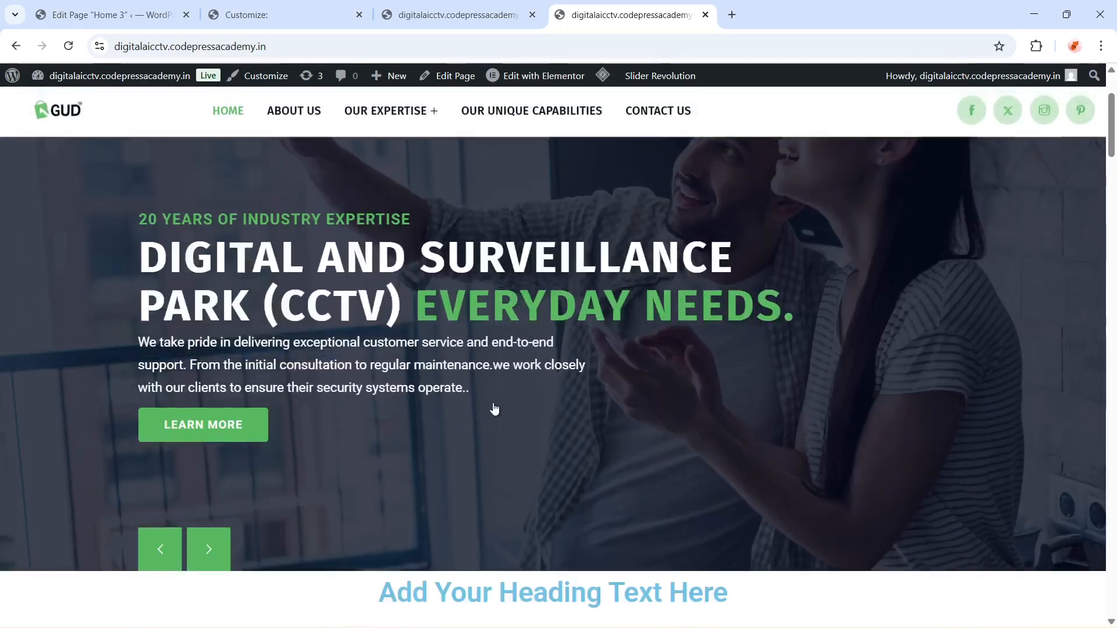
pyautogui.scroll(-5, 492, 412)
pyautogui.scroll(3, 491, 302)
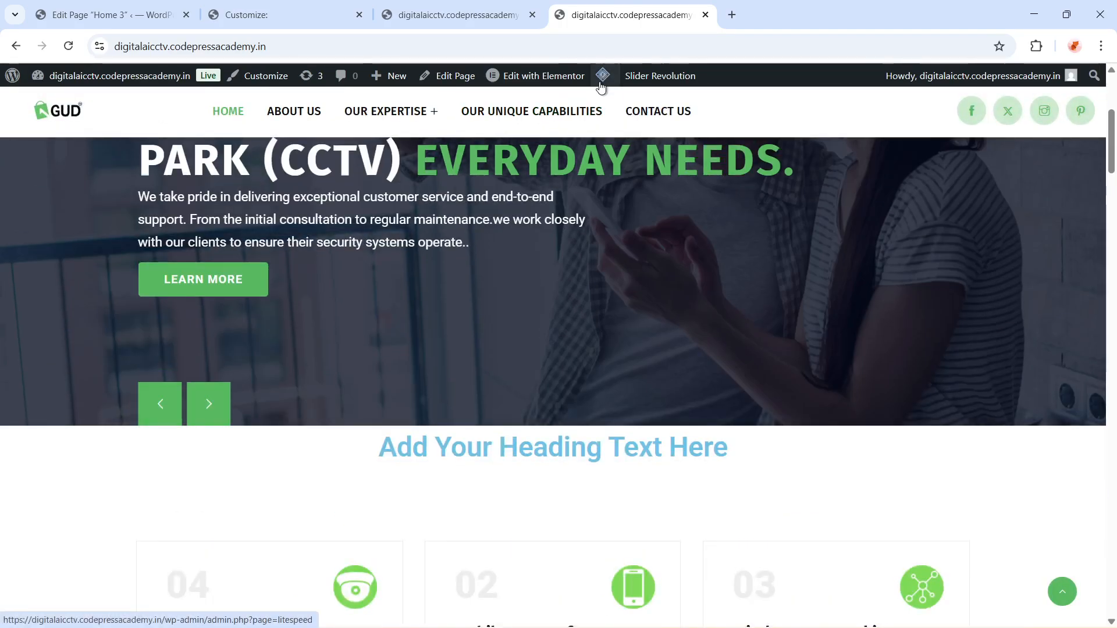
# Purge all caches from the admin bar's cache menu
pyautogui.moveTo(603, 76)
pyautogui.click(623, 142)
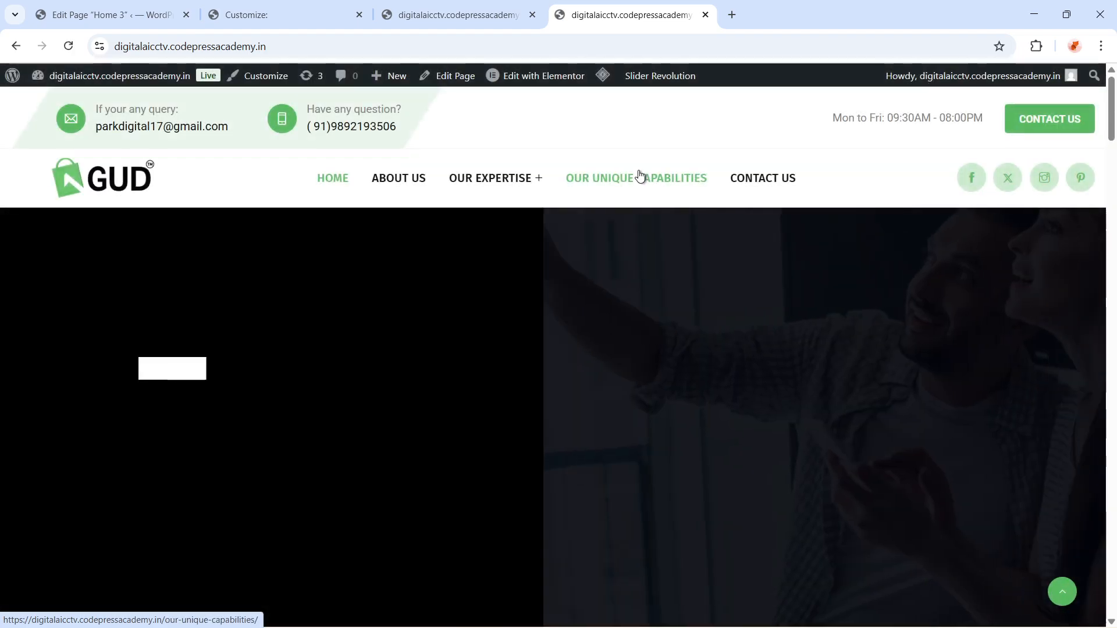
# Scroll through the refreshed homepage to examine the sticky header logo and service sections
pyautogui.moveTo(529, 158)
pyautogui.scroll(-9, 493, 340)
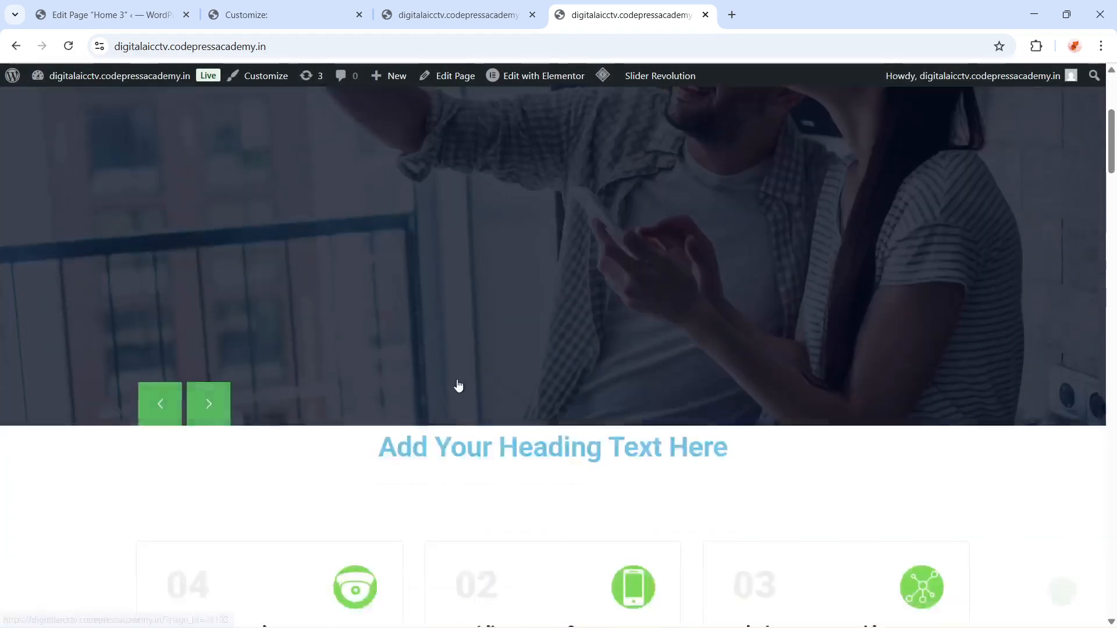
pyautogui.scroll(8, 448, 401)
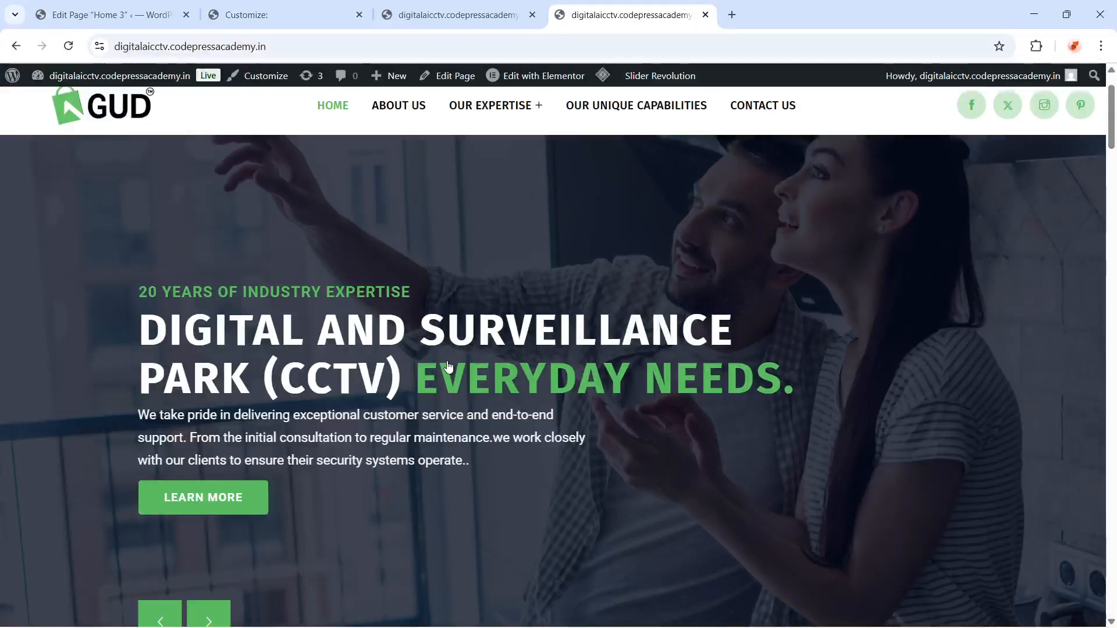
pyautogui.scroll(2, 447, 288)
pyautogui.scroll(-10, 448, 288)
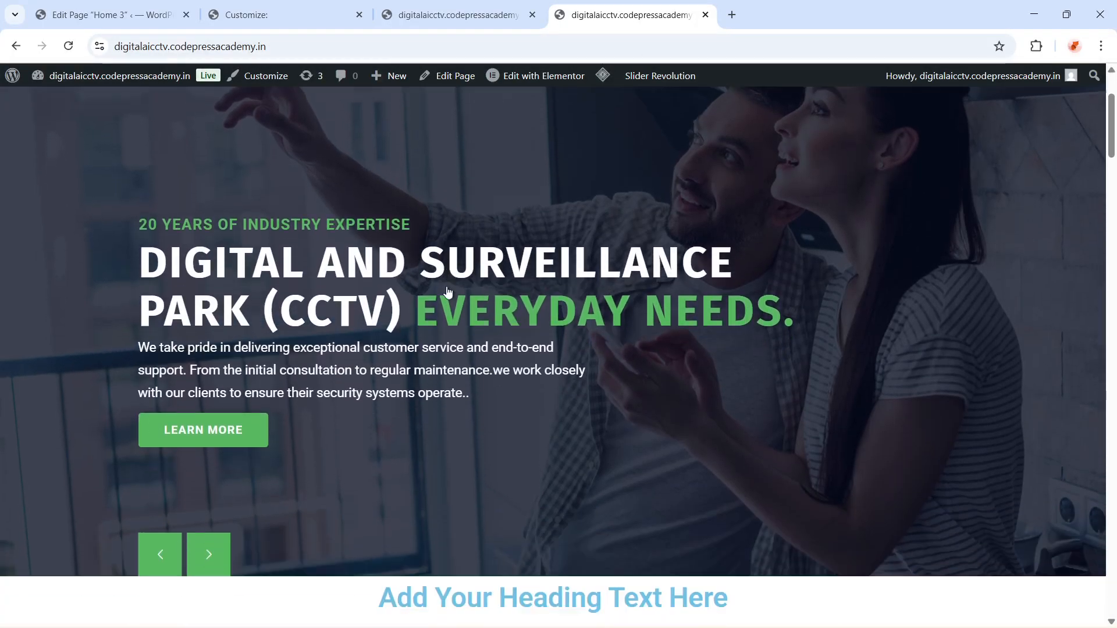
pyautogui.scroll(4, 450, 306)
pyautogui.scroll(-4, 451, 306)
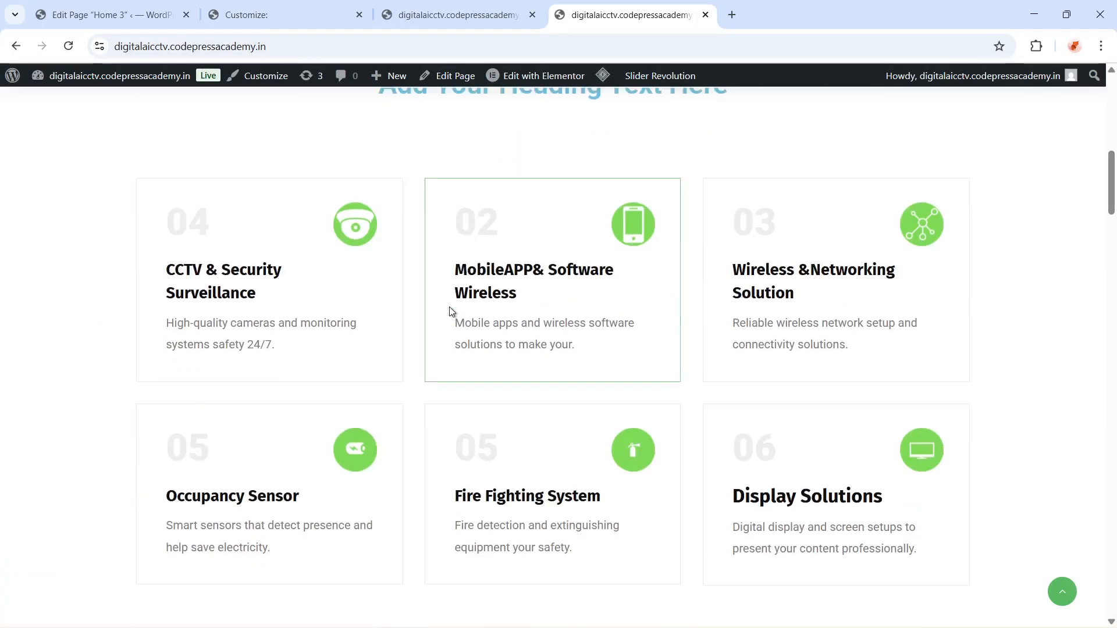
pyautogui.scroll(4, 452, 315)
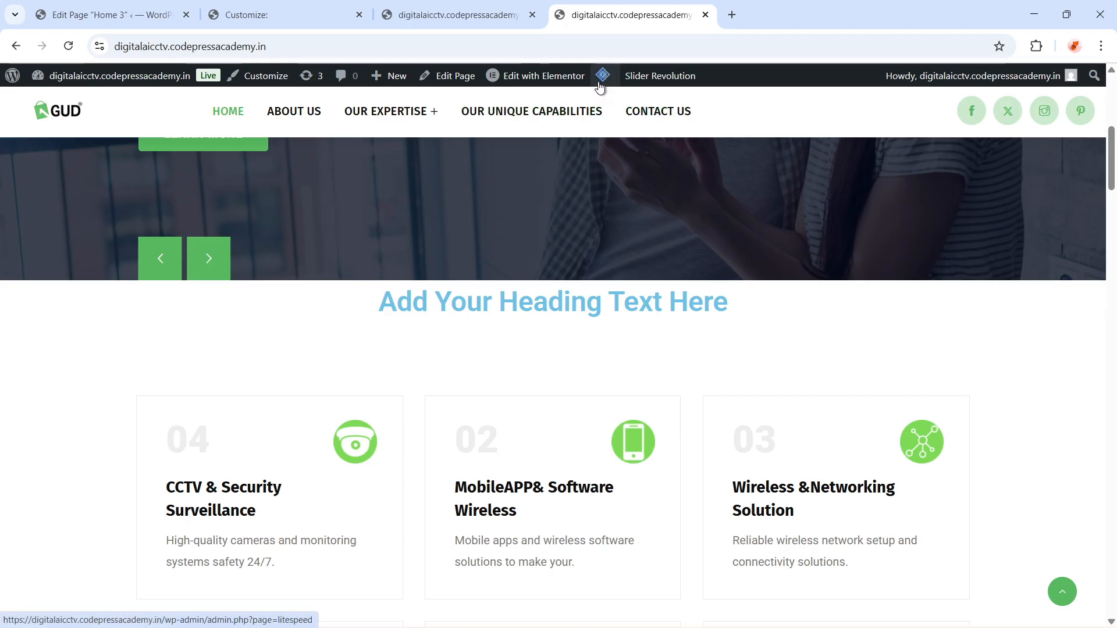
pyautogui.moveTo(602, 76)
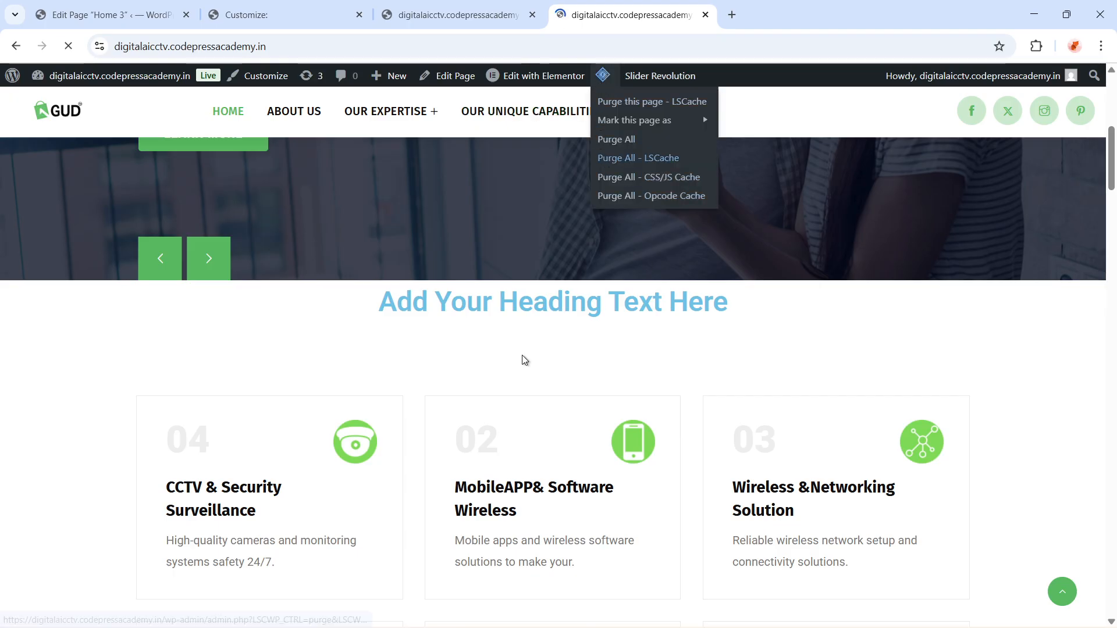
pyautogui.scroll(-6, 515, 362)
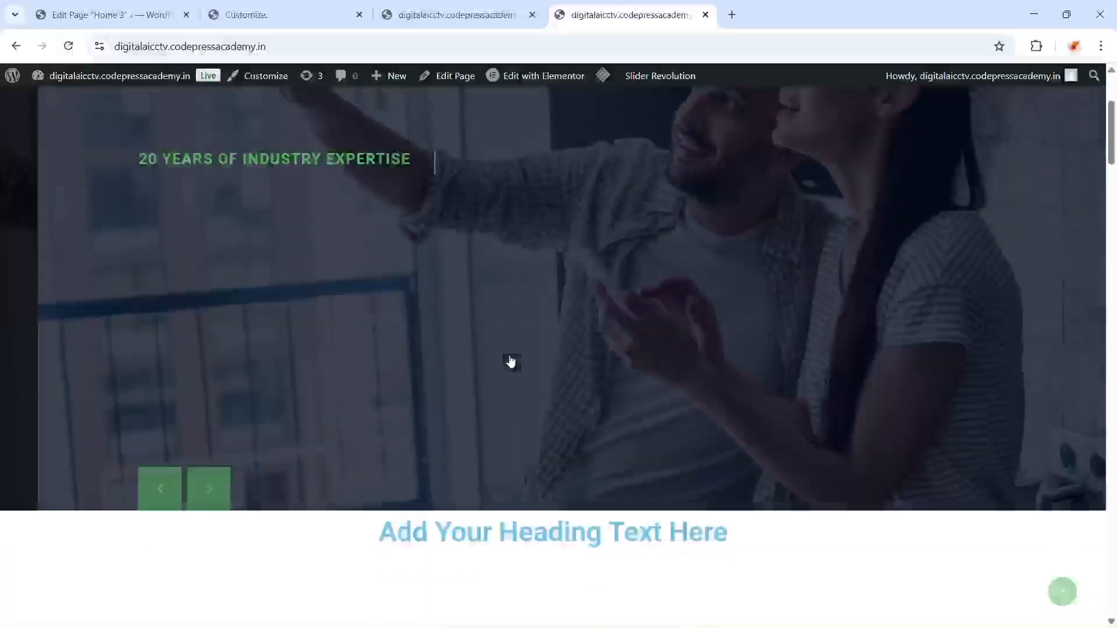
pyautogui.scroll(3, 511, 360)
pyautogui.scroll(1, 510, 360)
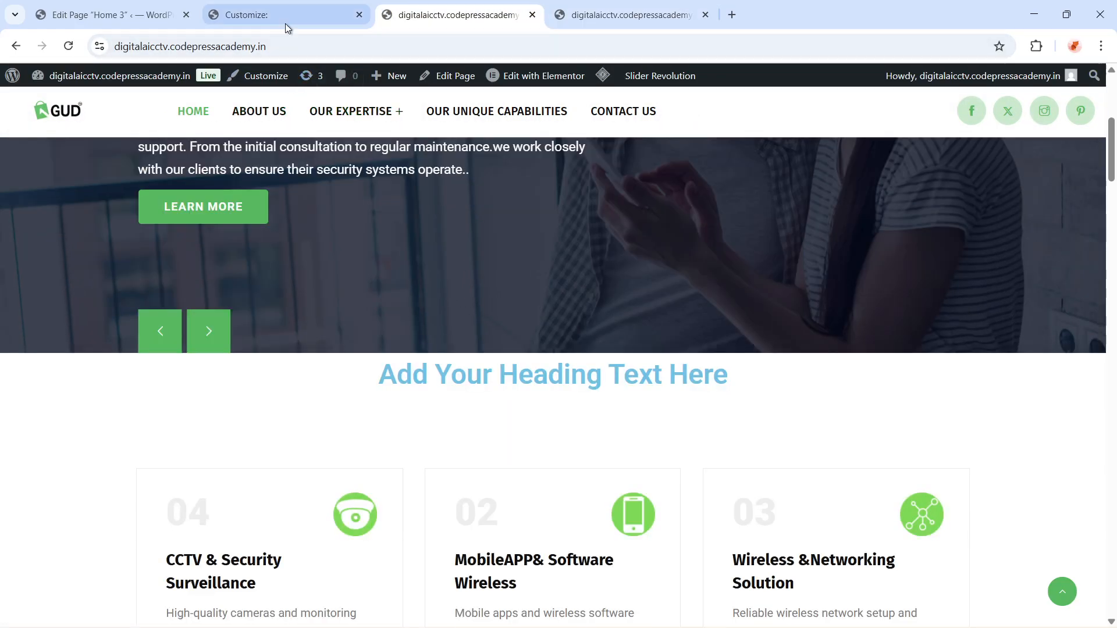
# In the Customizer, set the Header Sticky Logo Height to 60
pyautogui.click(285, 19)
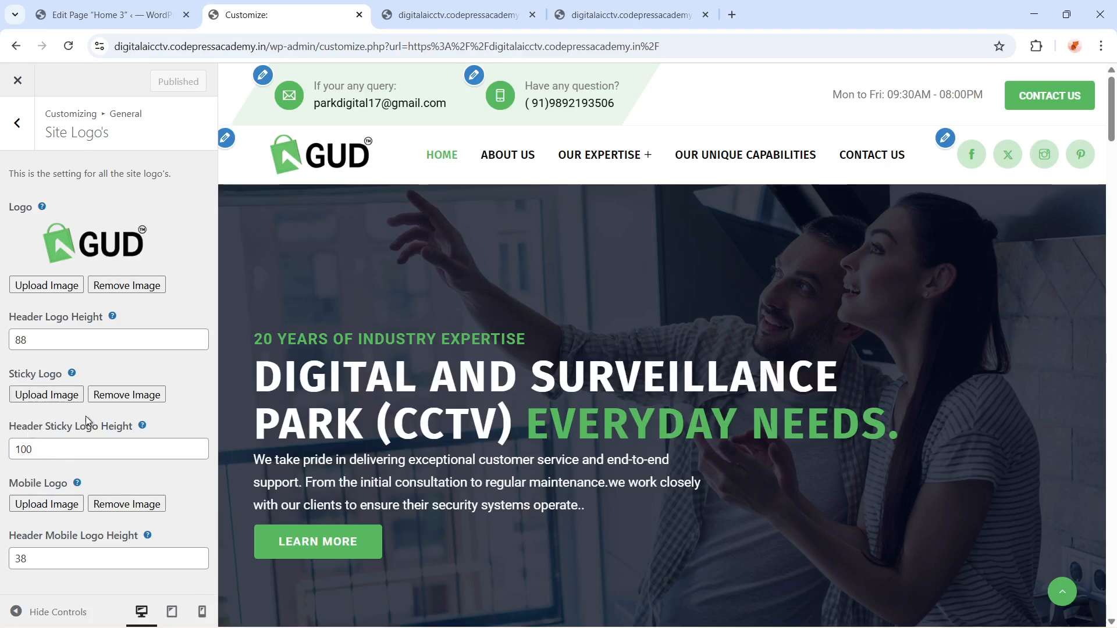
pyautogui.moveTo(84, 449); pyautogui.dragTo(1, 460)
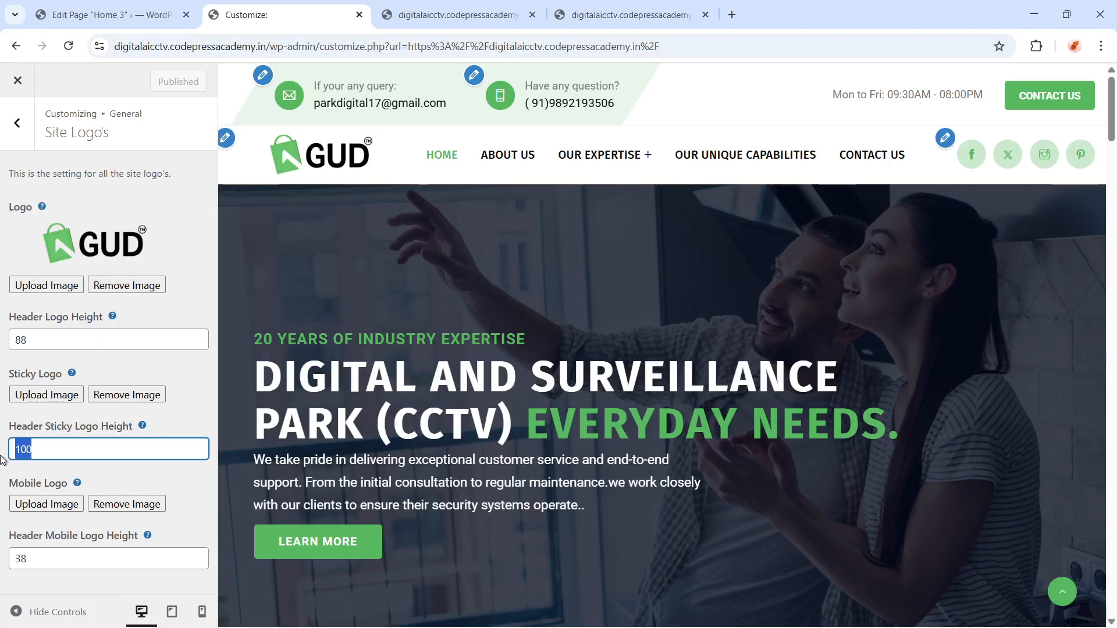
pyautogui.write('60')
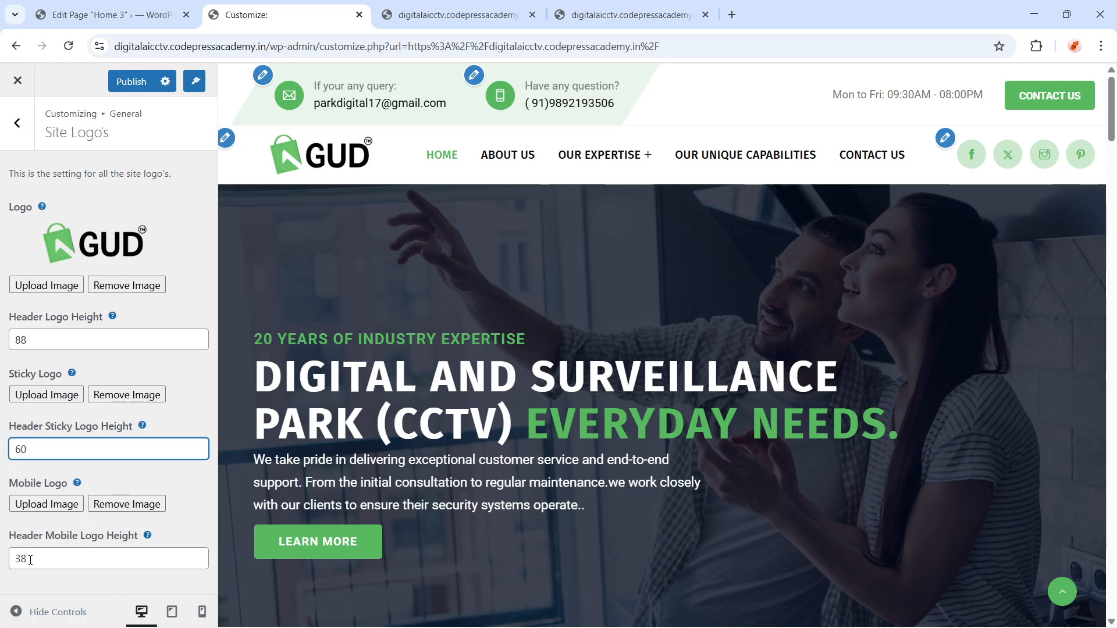
# Preview the site at mobile and then tablet size
pyautogui.click(202, 611)
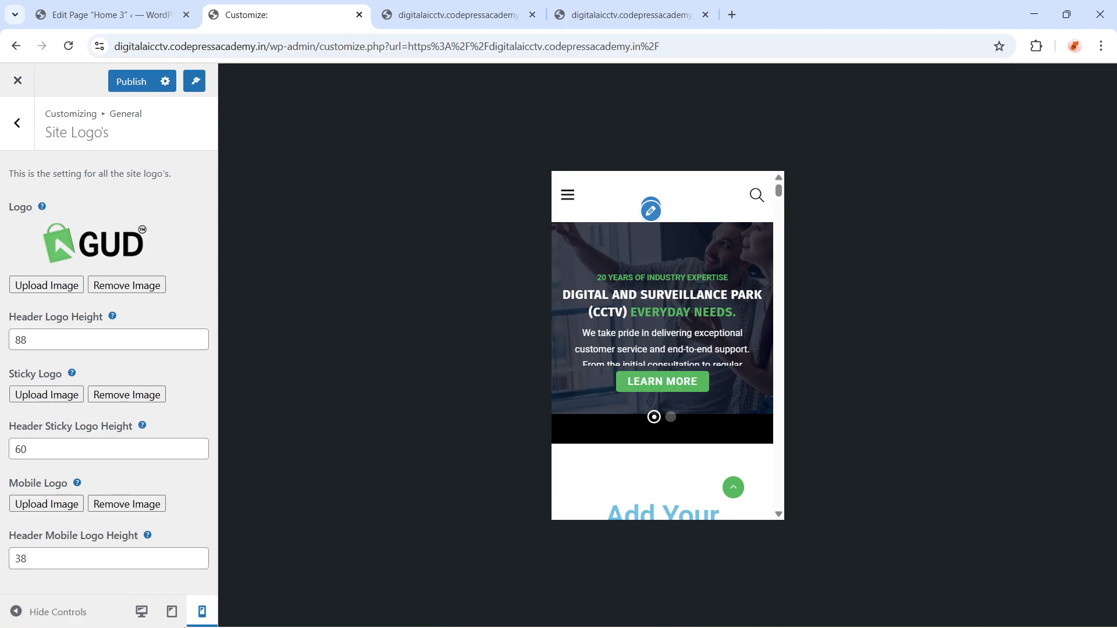
pyautogui.click(170, 612)
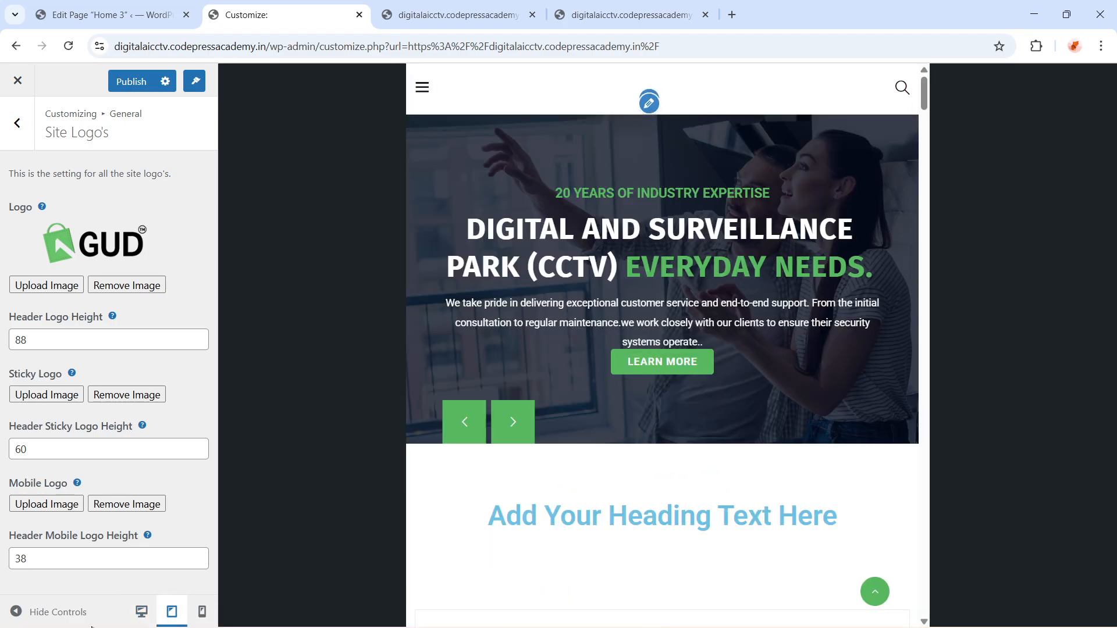
pyautogui.click(649, 103)
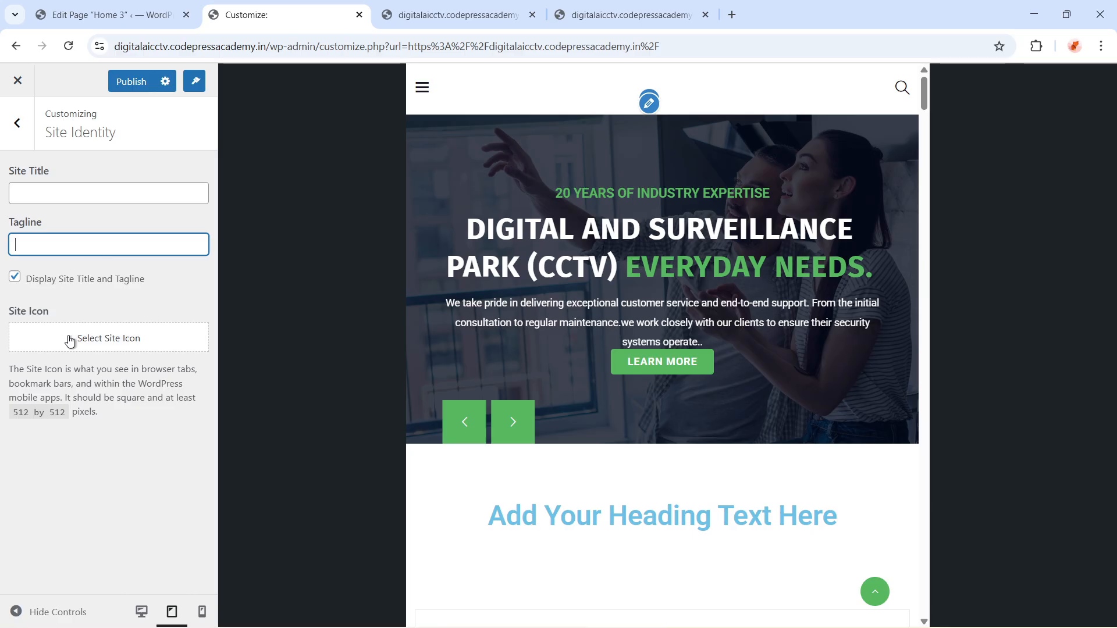
pyautogui.click(99, 344)
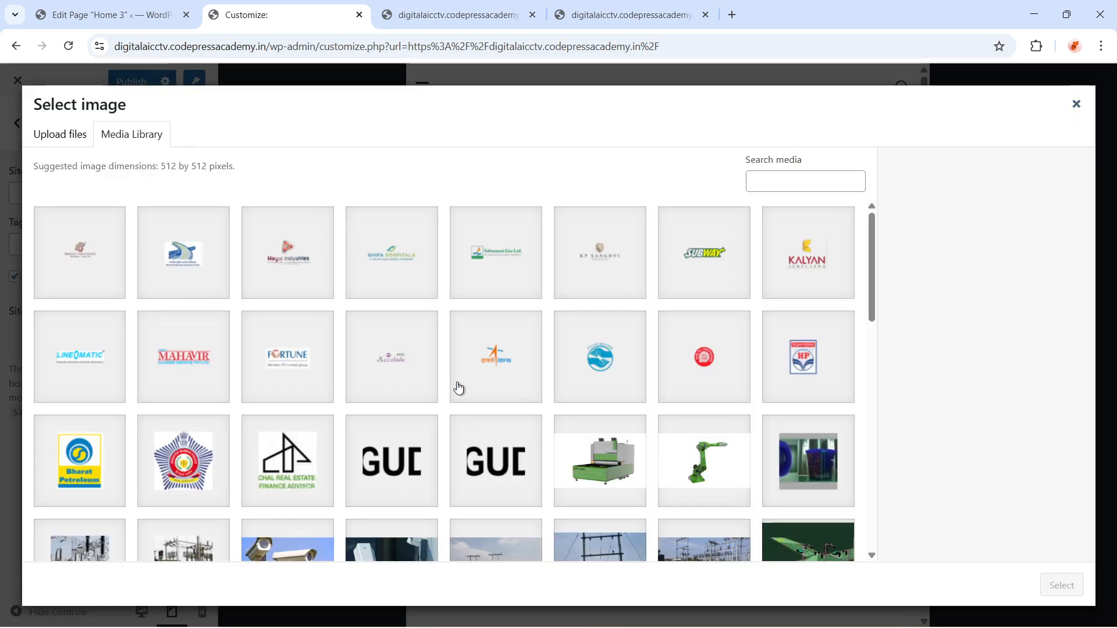
pyautogui.scroll(-5, 458, 388)
pyautogui.scroll(2, 623, 482)
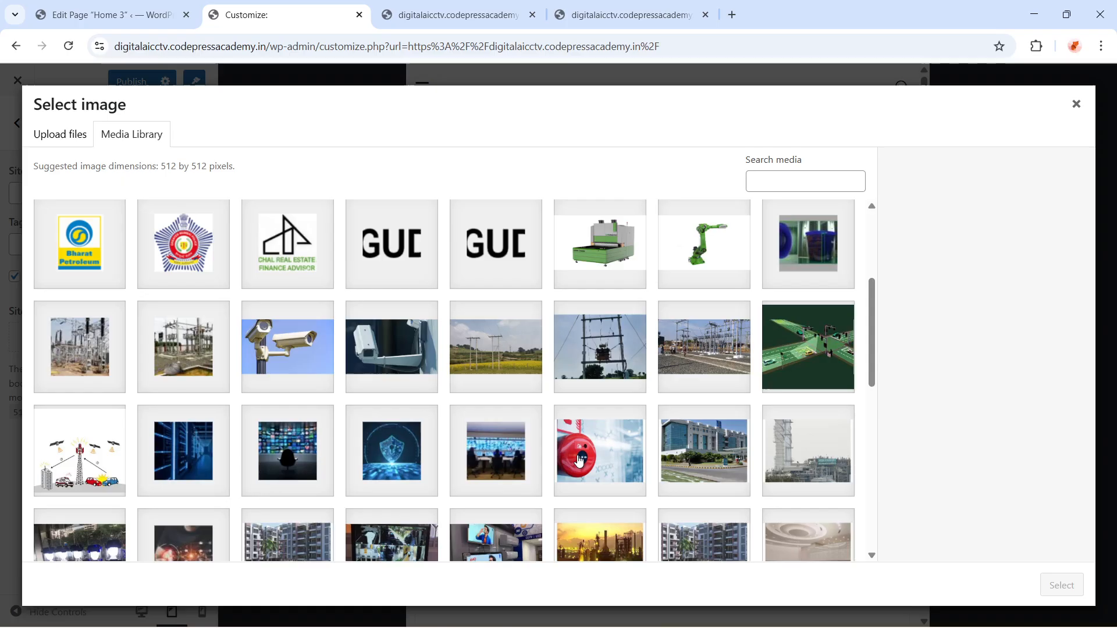
pyautogui.click(391, 254)
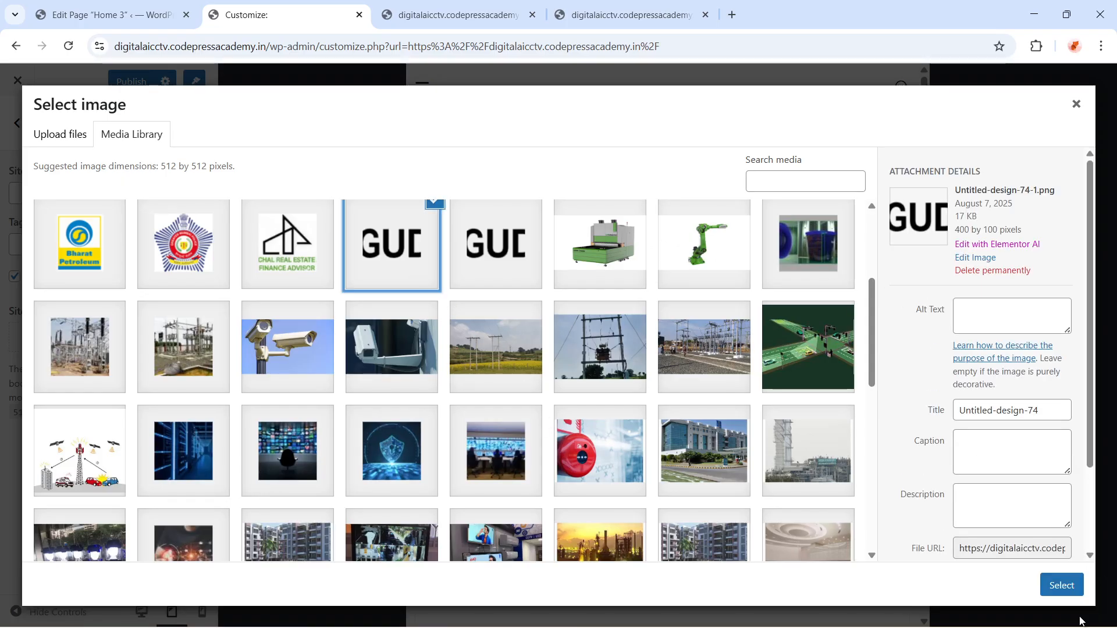
pyautogui.click(1059, 586)
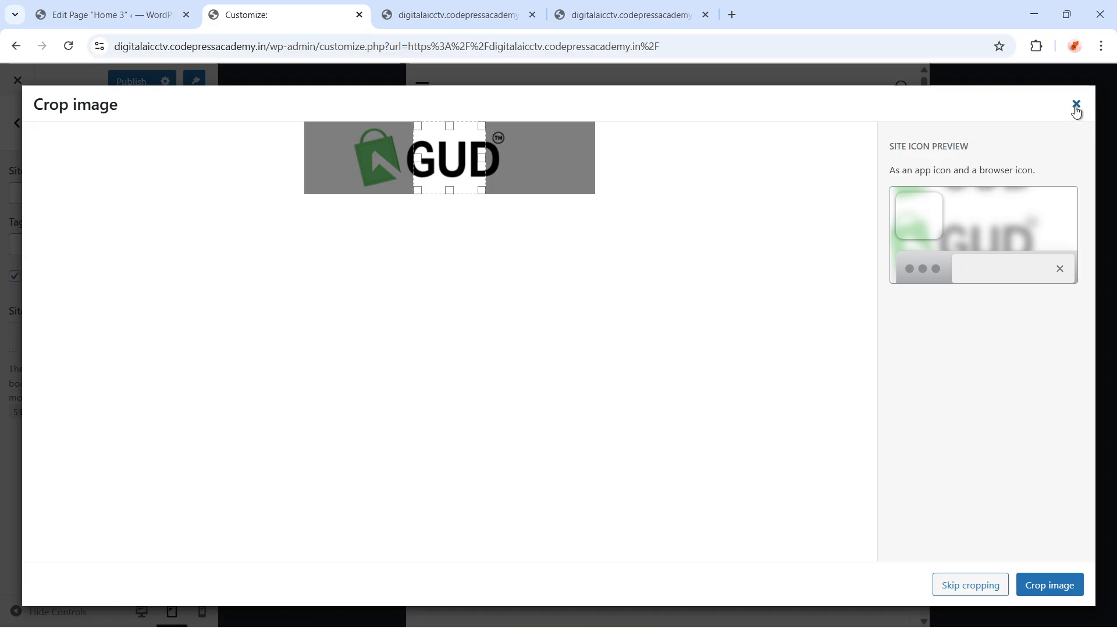
pyautogui.click(1077, 106)
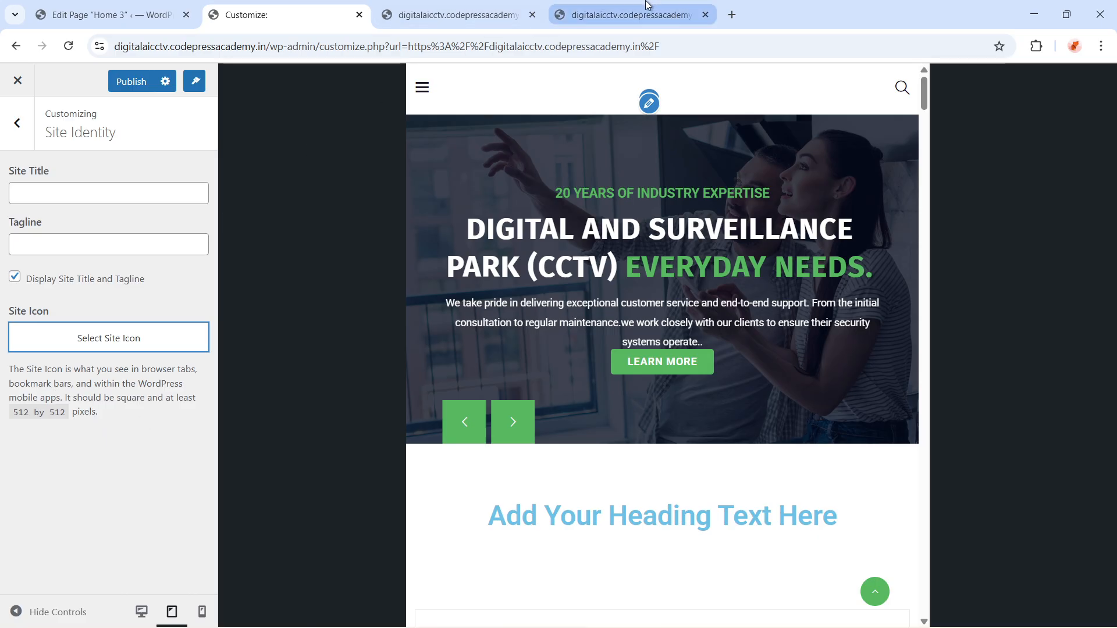
# Set the site icon to the GUD logo image (Untitled-design-74-1.png), cropping it to the green bag symbol
pyautogui.click(131, 343)
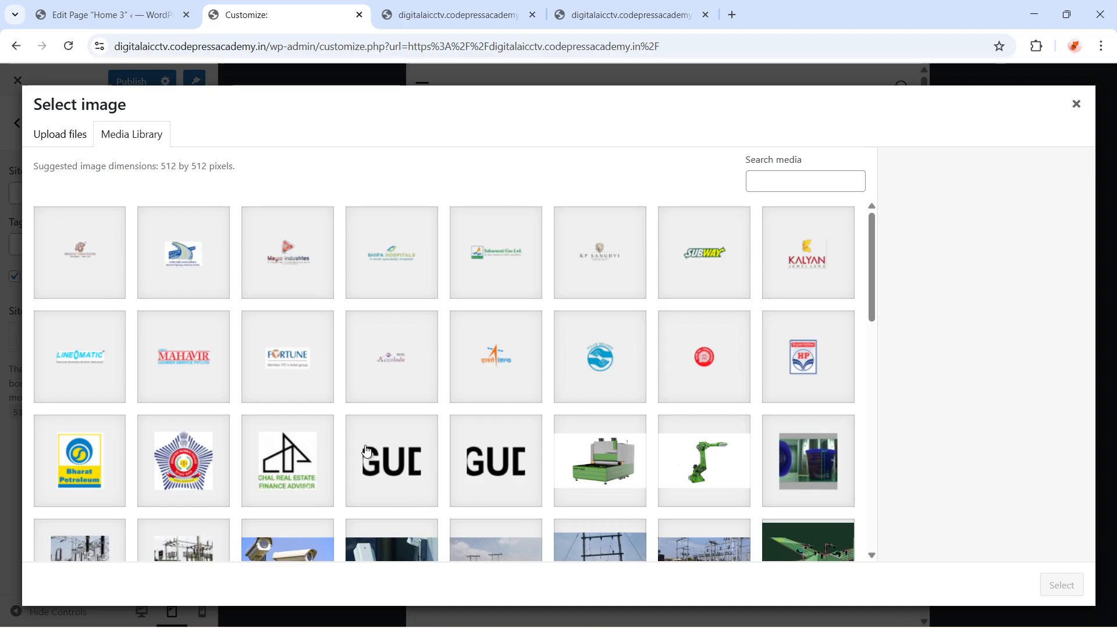
pyautogui.click(370, 448)
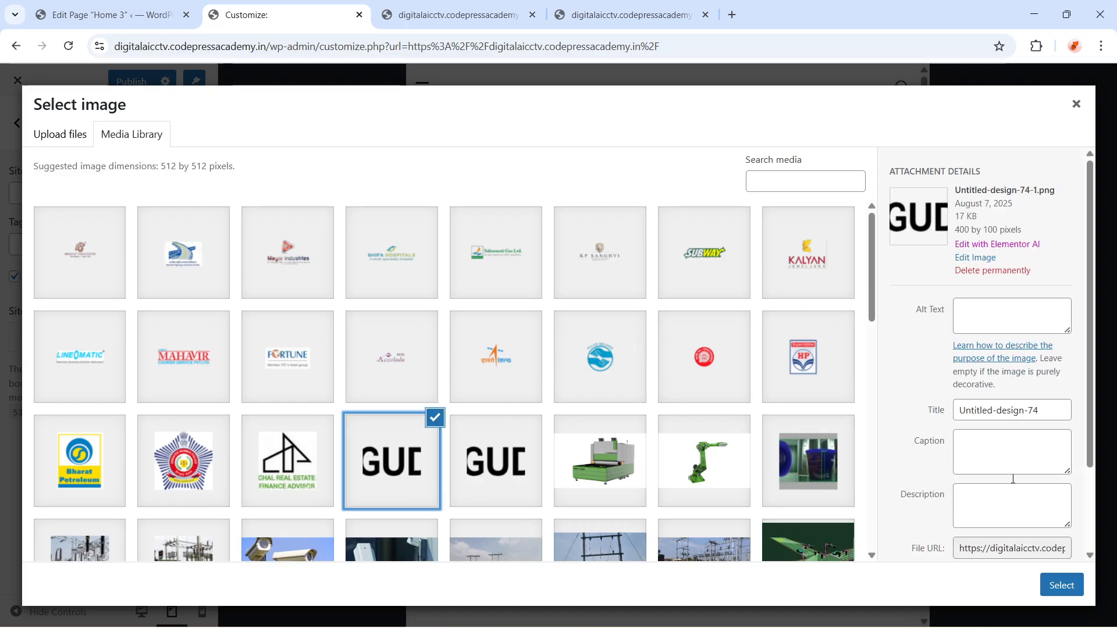
pyautogui.click(1058, 587)
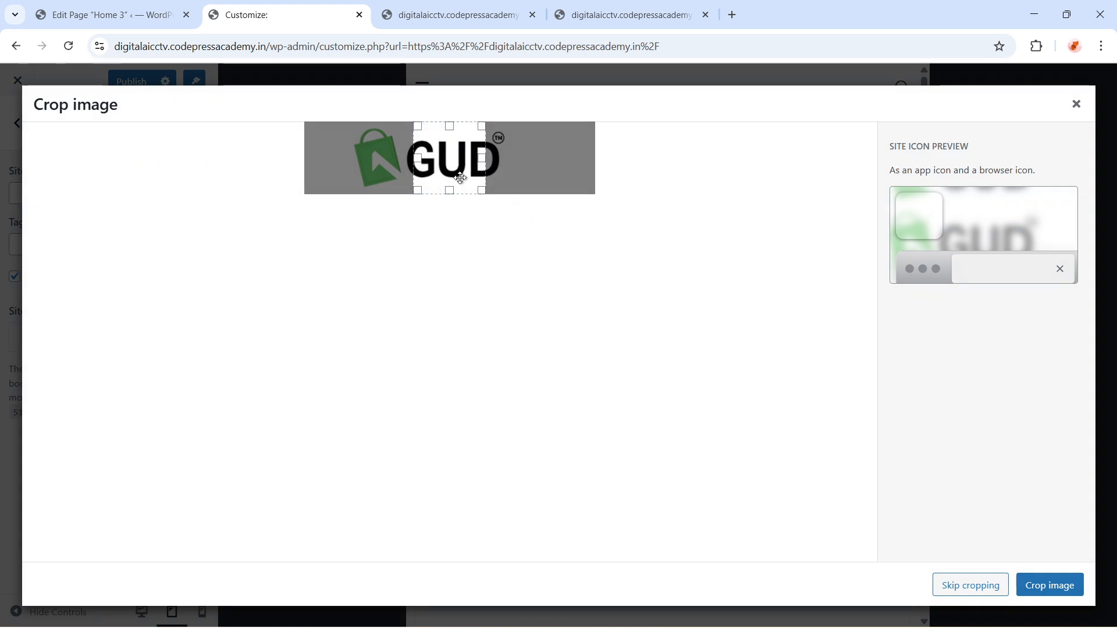
pyautogui.moveTo(460, 179); pyautogui.dragTo(397, 175)
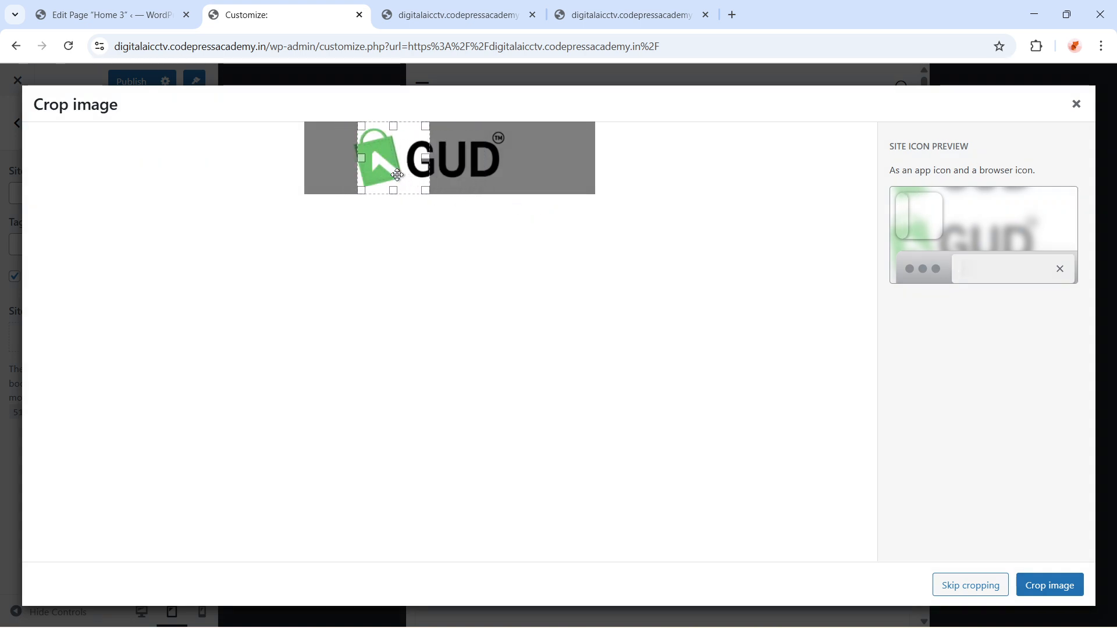
pyautogui.click(1064, 585)
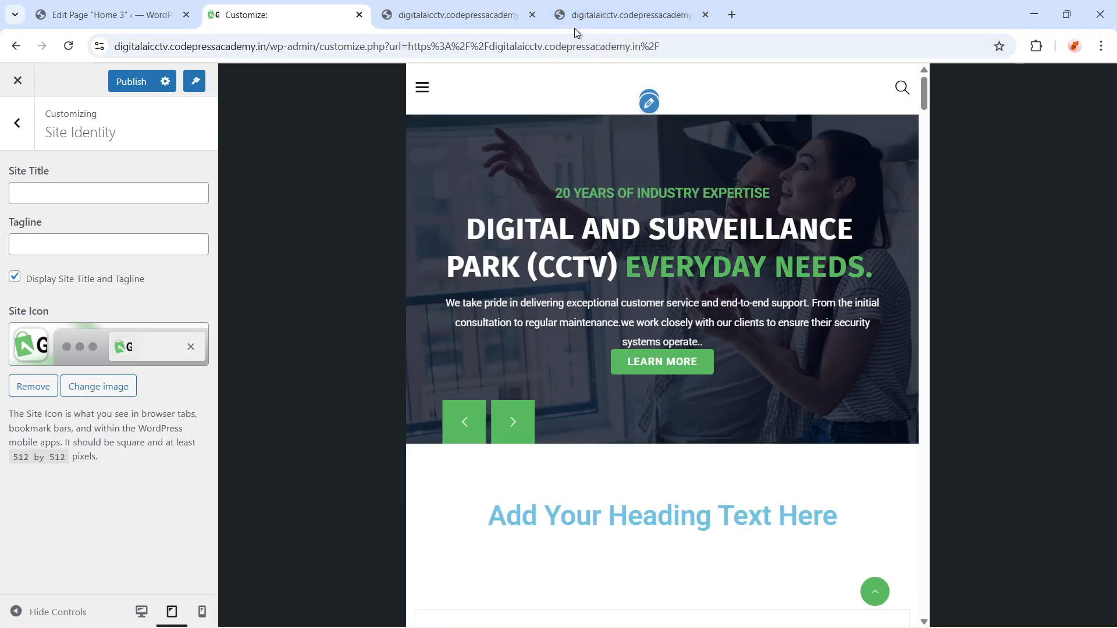
# Publish the Customizer changes
pyautogui.click(732, 15)
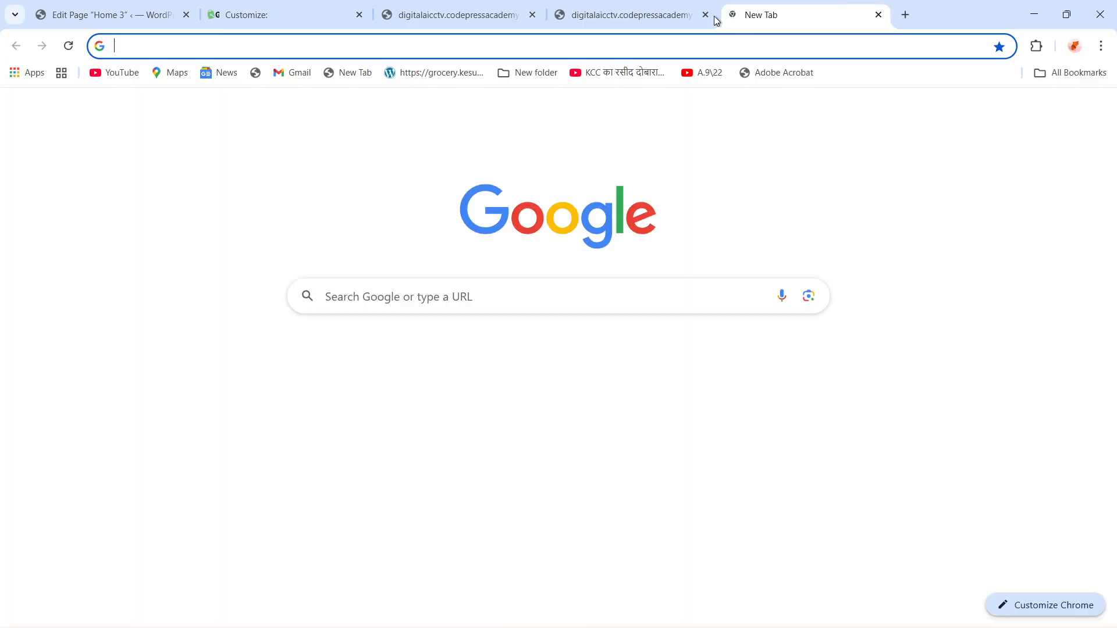
pyautogui.click(608, 13)
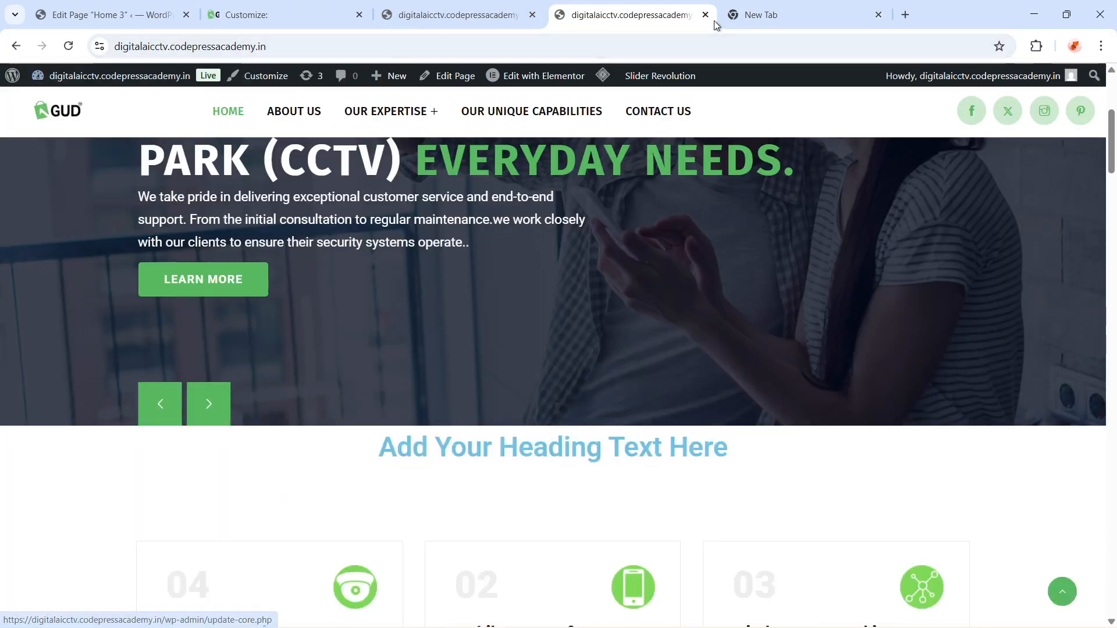
pyautogui.click(457, 16)
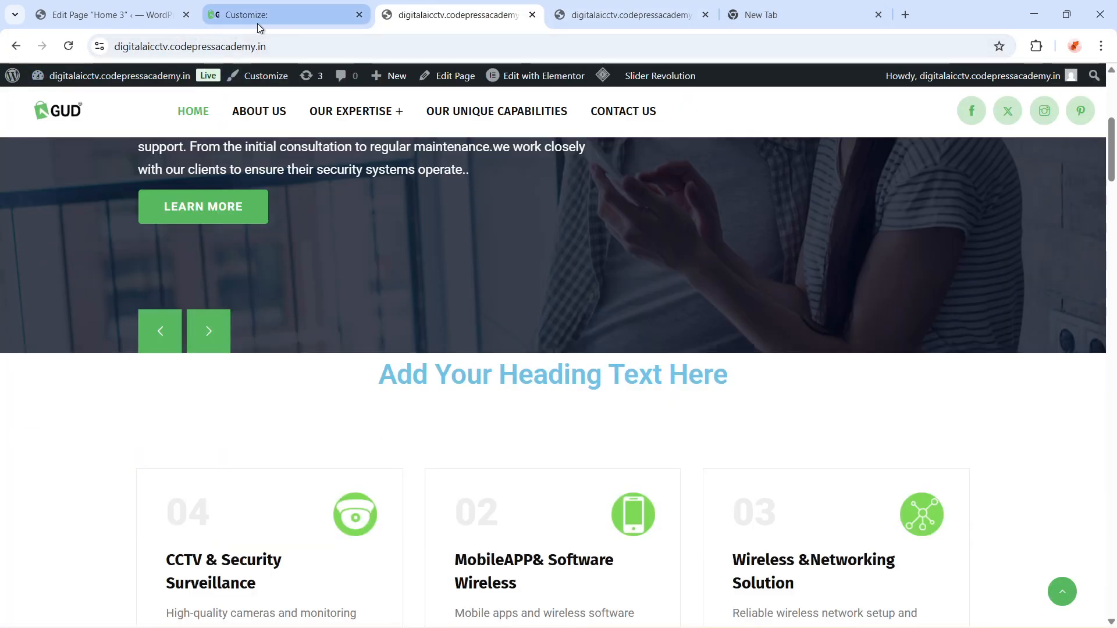
pyautogui.click(260, 22)
pyautogui.click(130, 84)
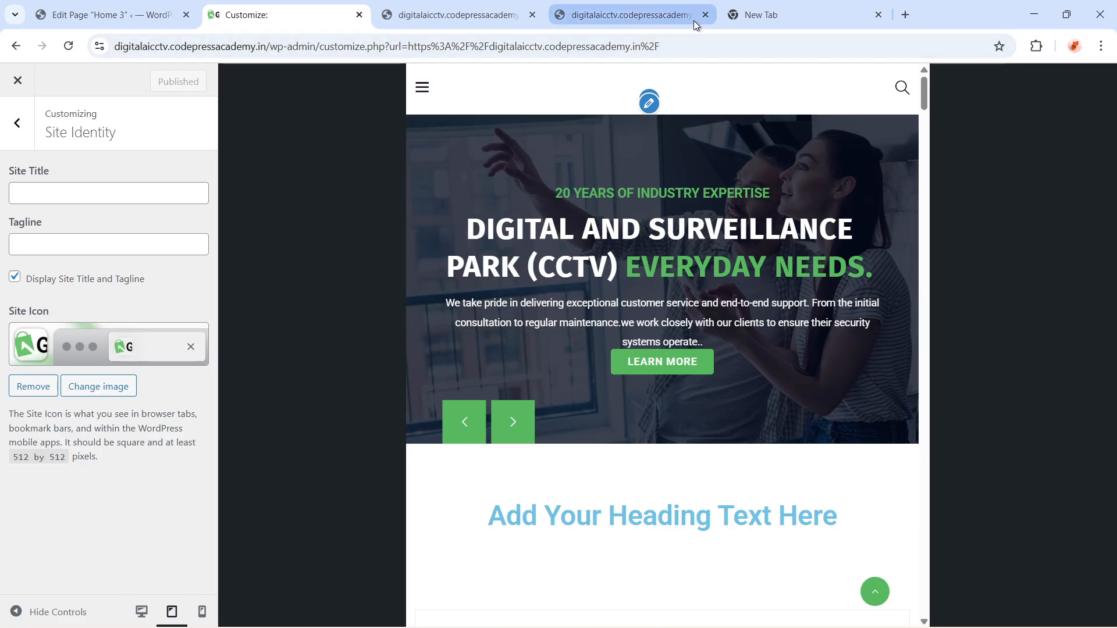
# Reload the live site tab and scroll through the homepage to check the logo and site icon
pyautogui.click(634, 18)
pyautogui.click(593, 47)
pyautogui.press('Return')
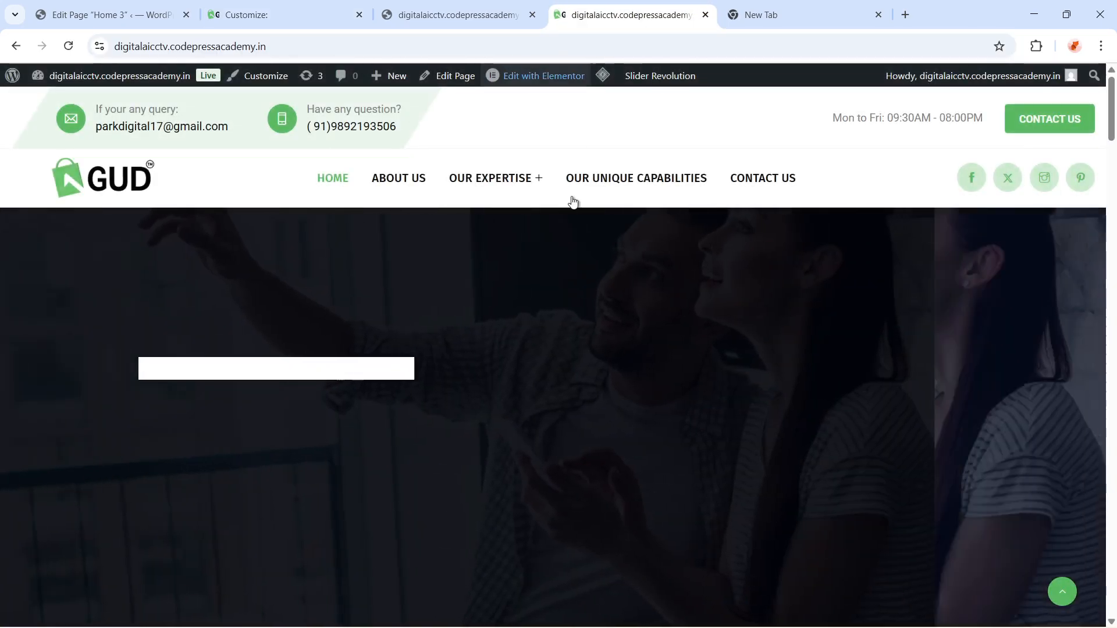
pyautogui.scroll(-8, 571, 339)
pyautogui.scroll(10, 604, 357)
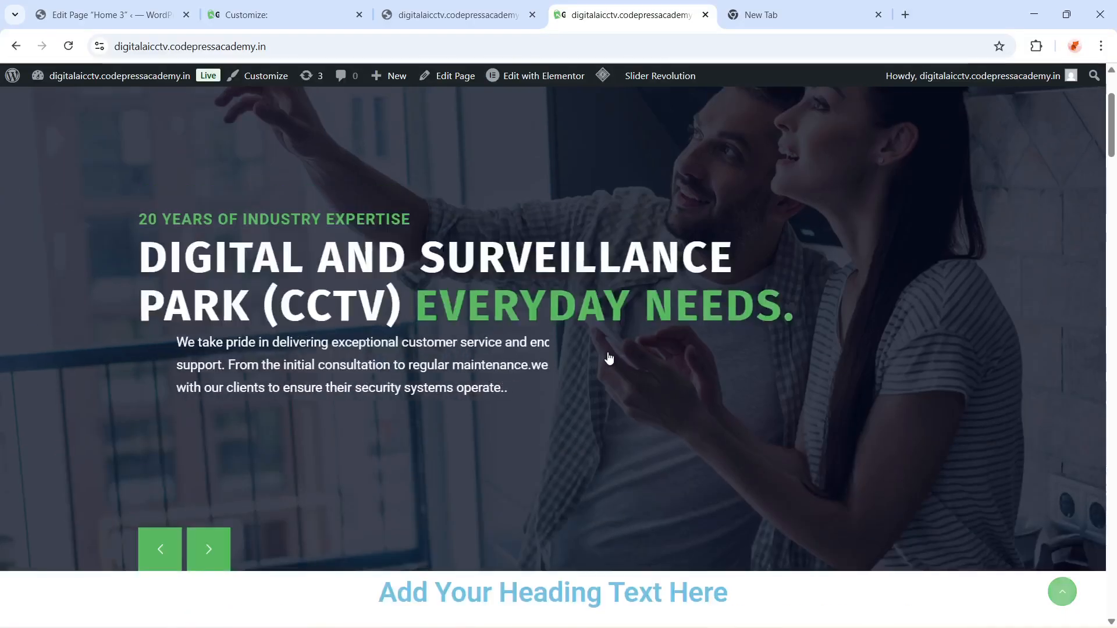
pyautogui.scroll(-10, 610, 357)
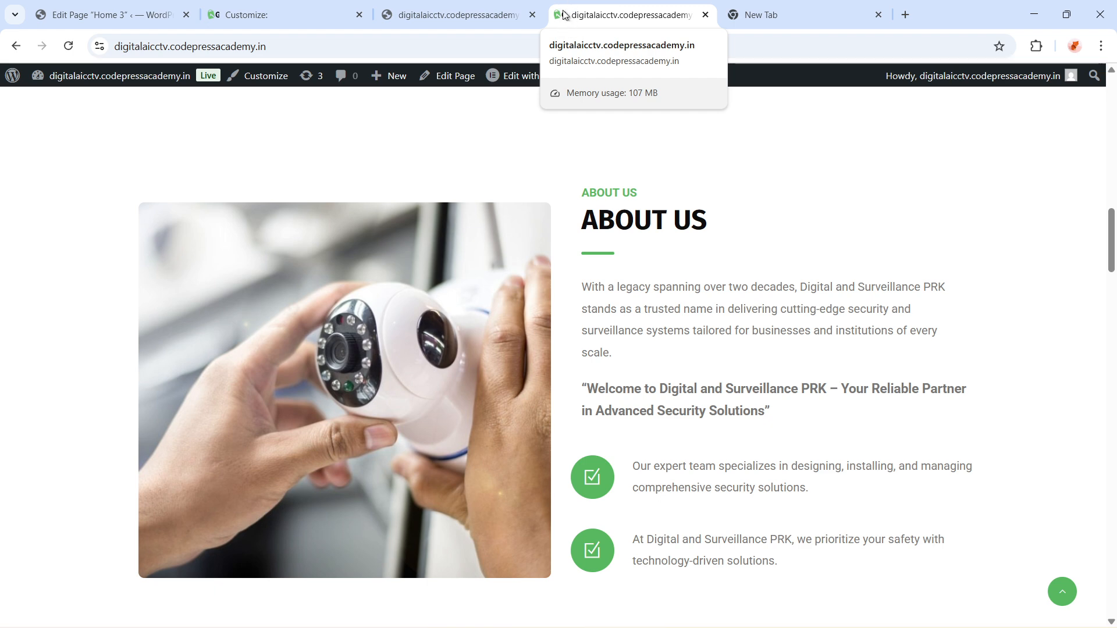
pyautogui.scroll(8, 251, 203)
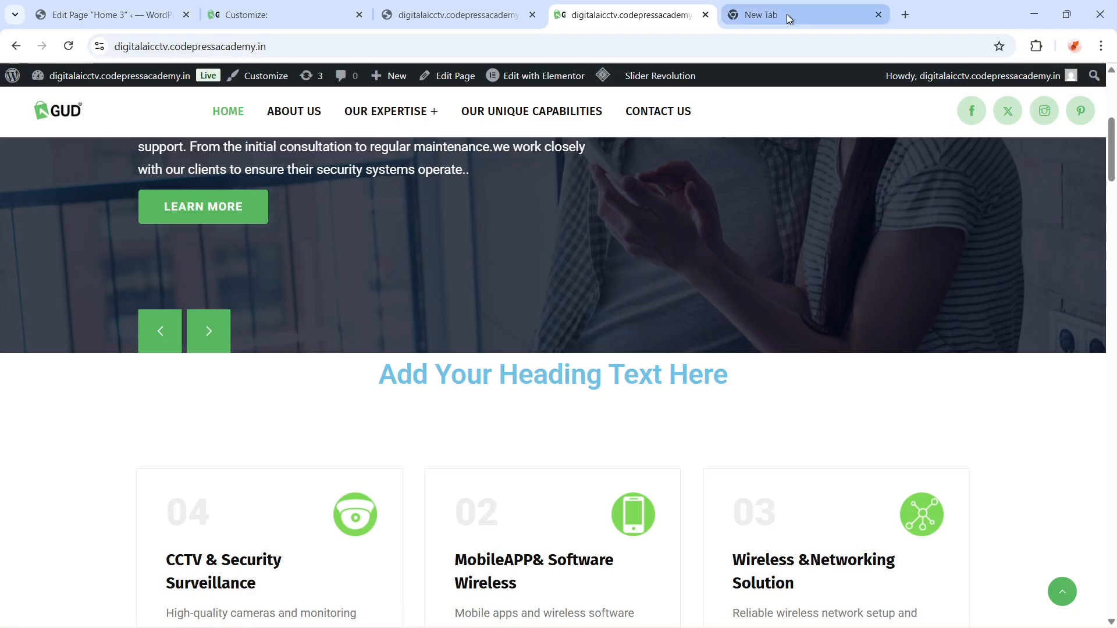
# Switch the preview to desktop and review the Header General custom text fields for the top contact details
pyautogui.click(234, 16)
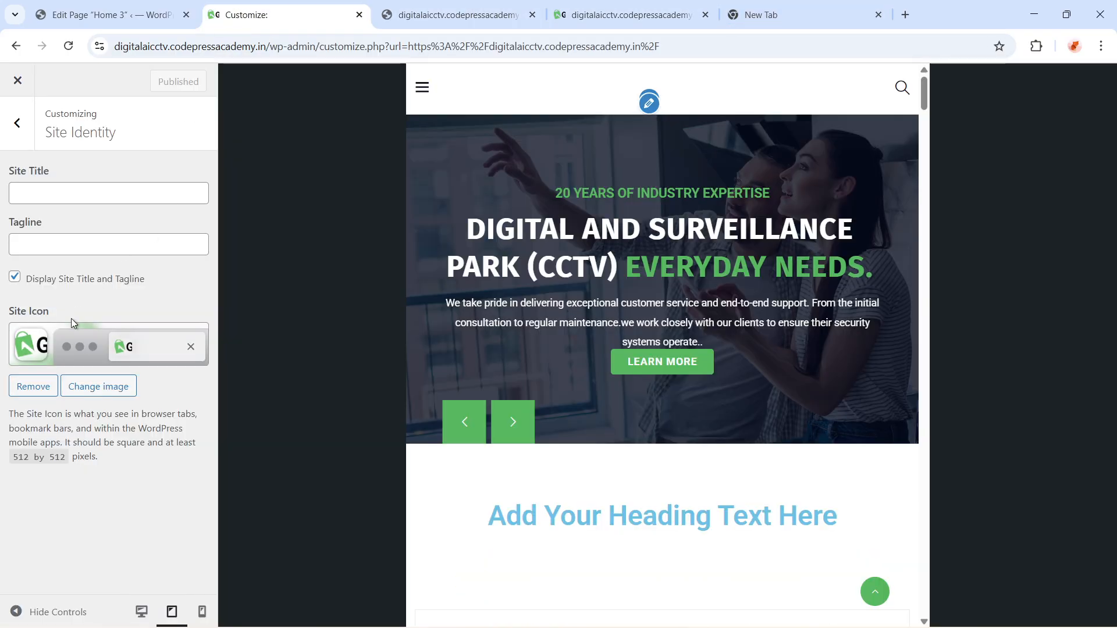
pyautogui.click(8, 126)
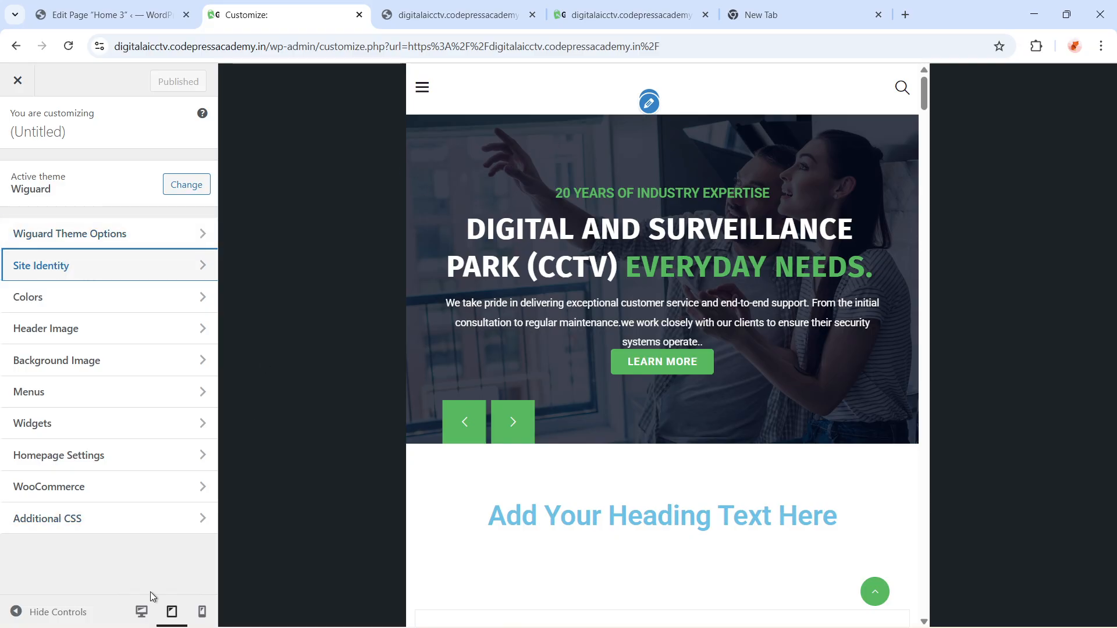
pyautogui.click(141, 612)
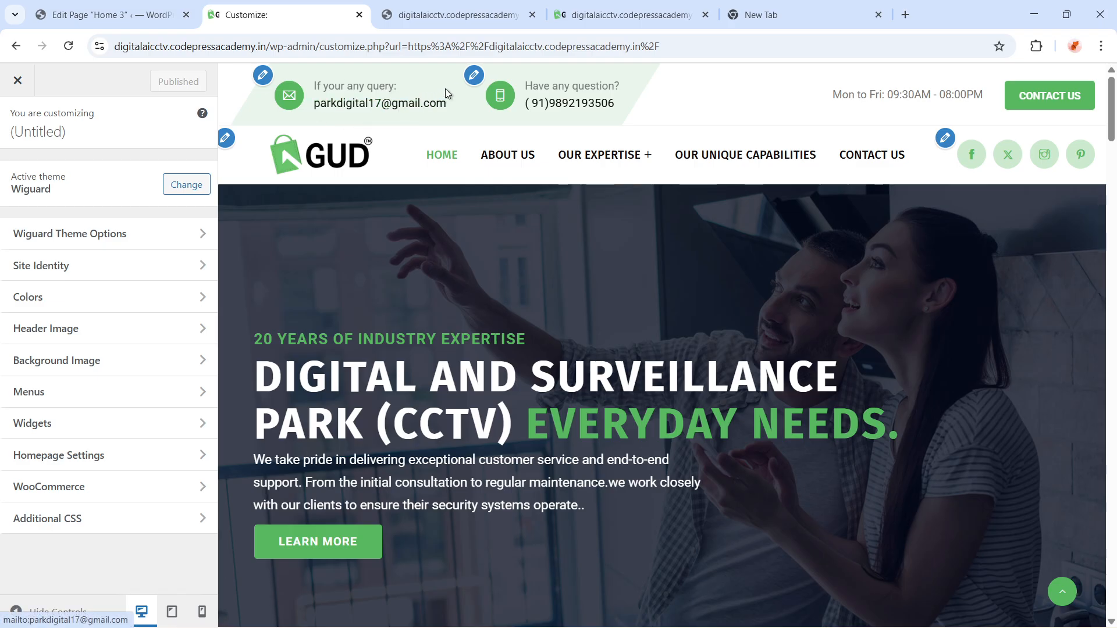
pyautogui.click(264, 75)
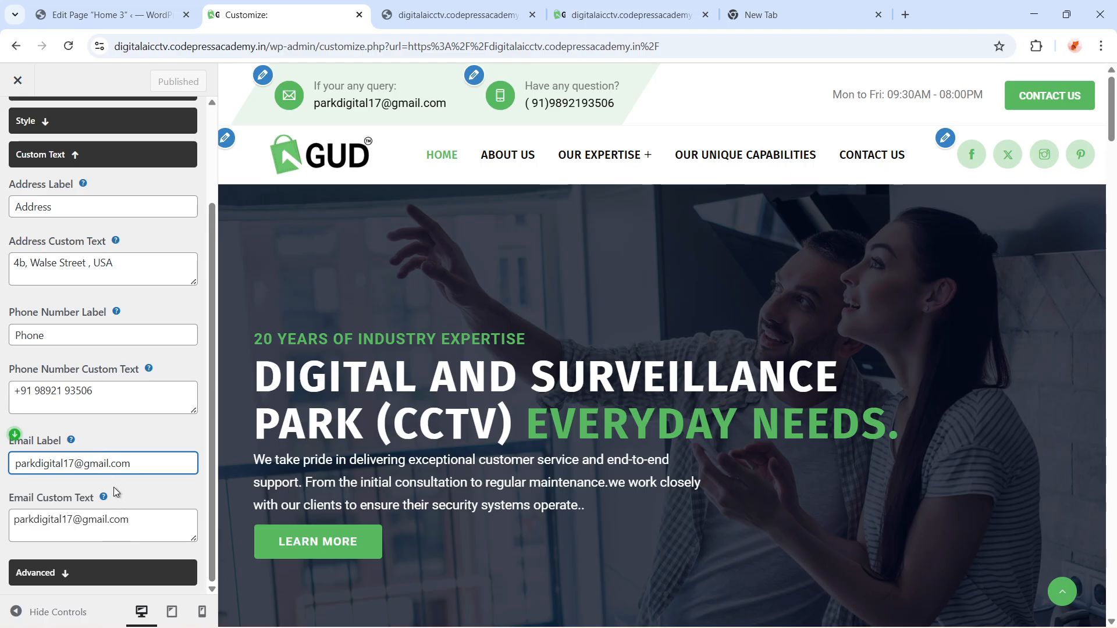
pyautogui.scroll(2, 105, 407)
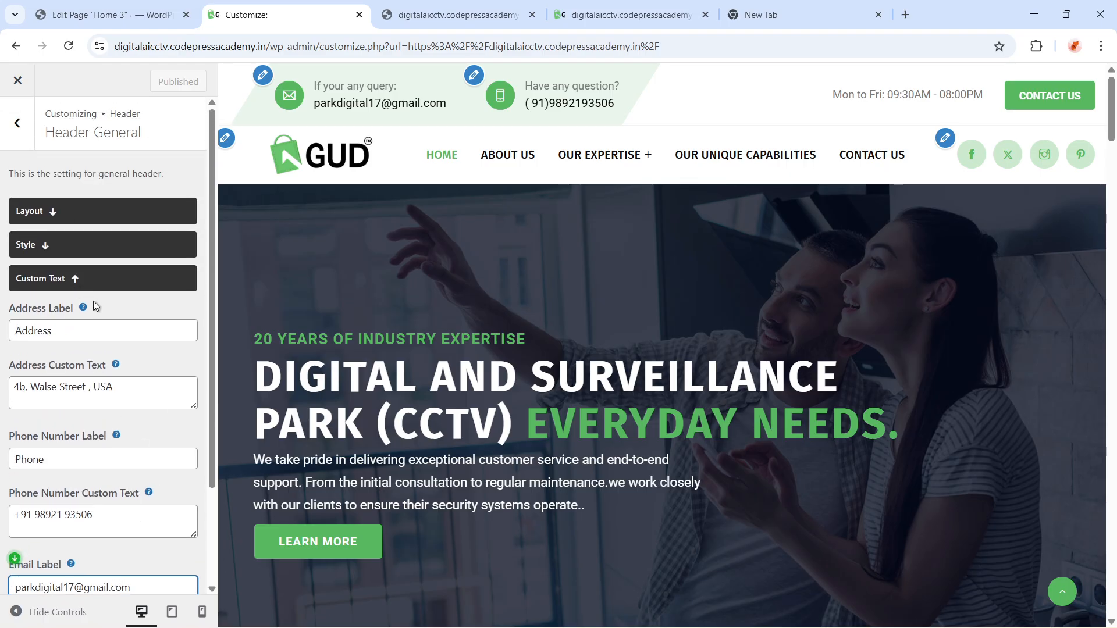
pyautogui.click(74, 283)
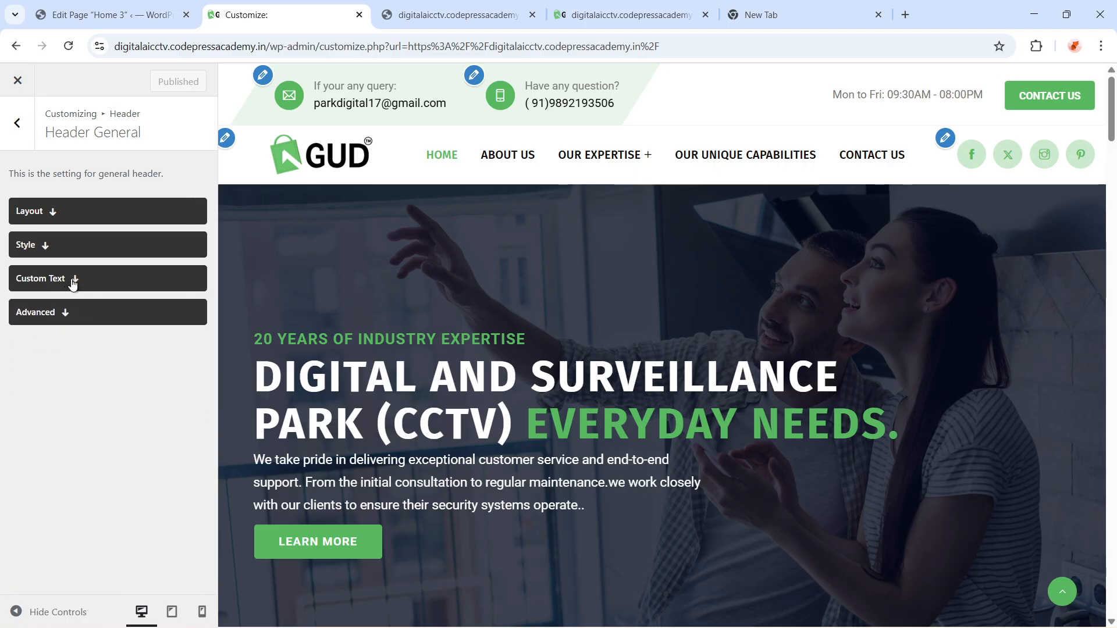
pyautogui.click(73, 283)
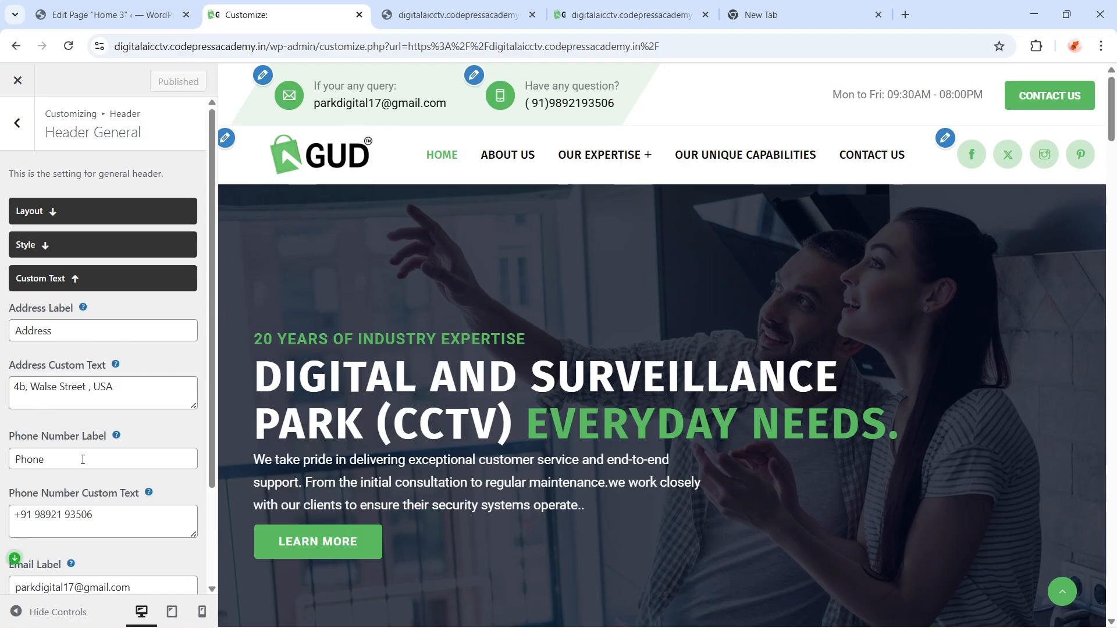
pyautogui.scroll(-3, 83, 459)
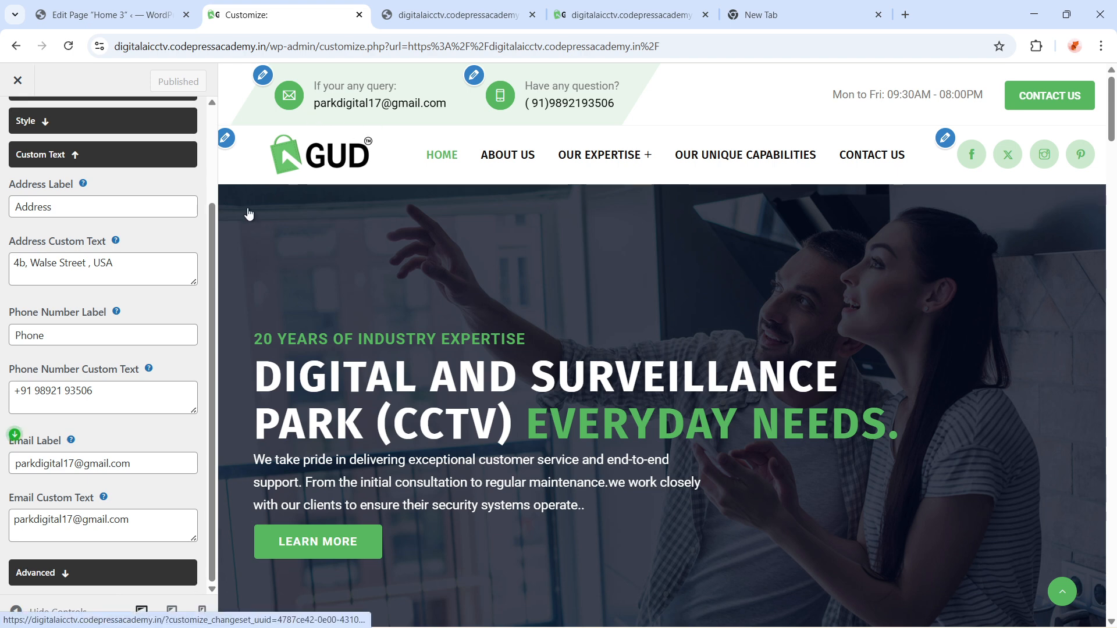
pyautogui.scroll(3, 43, 189)
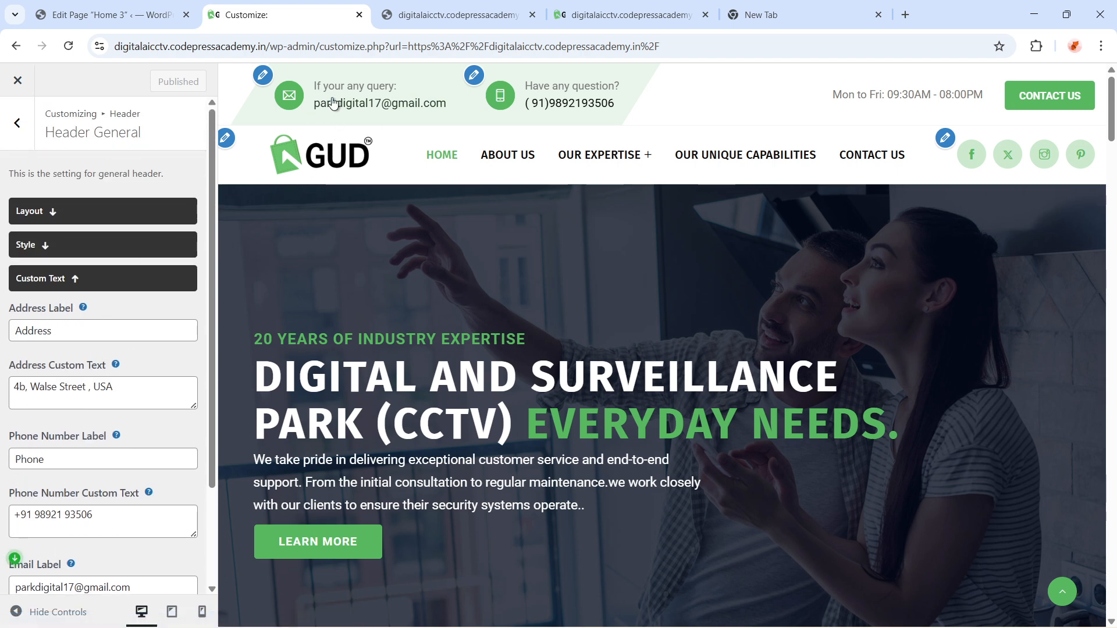
pyautogui.scroll(-3, 55, 386)
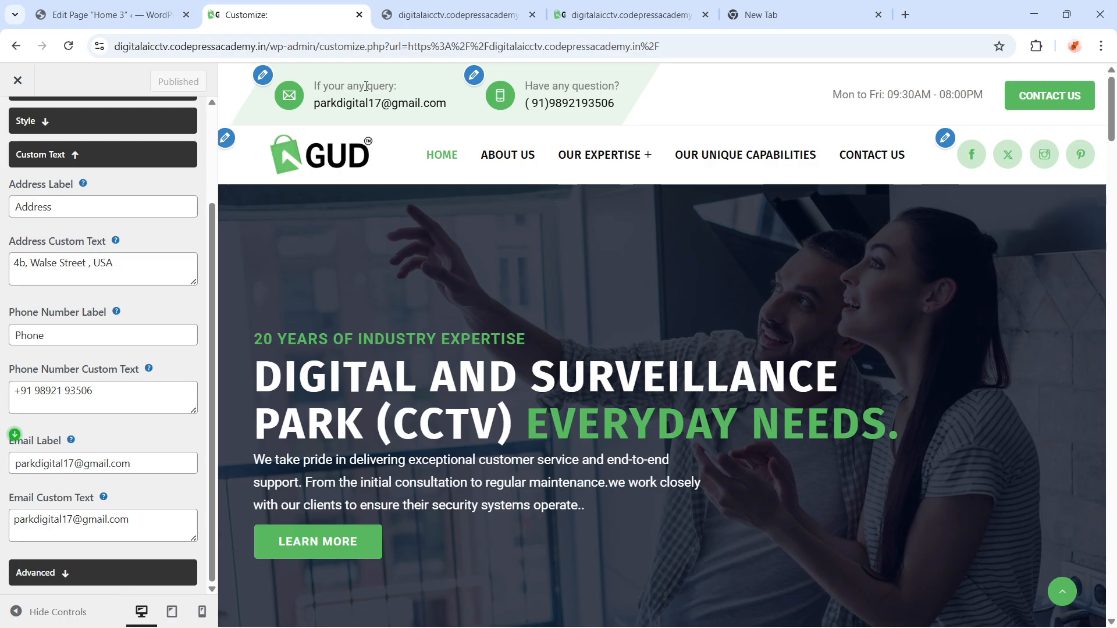
# Examine the Header Top layout and custom text settings
pyautogui.moveTo(398, 86); pyautogui.dragTo(445, 72)
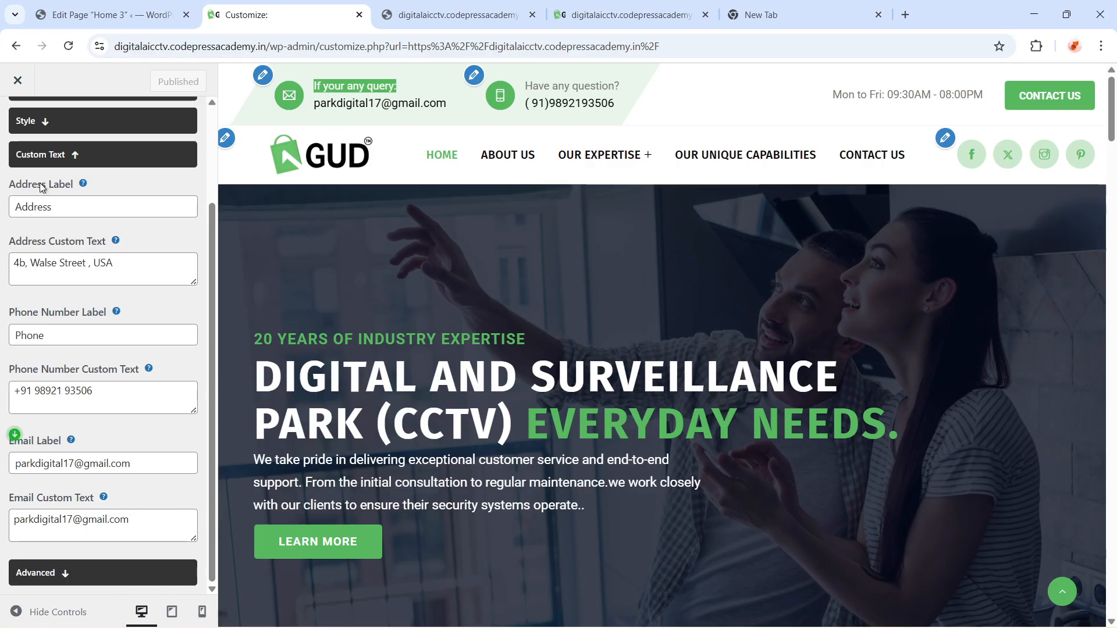
pyautogui.scroll(3, 41, 214)
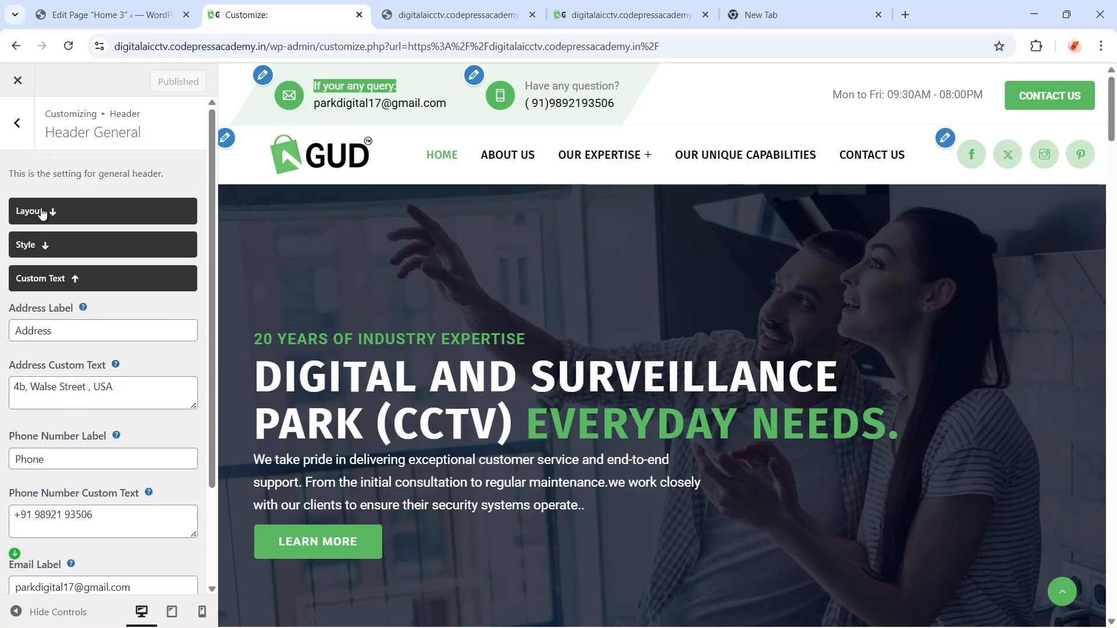
pyautogui.click(17, 123)
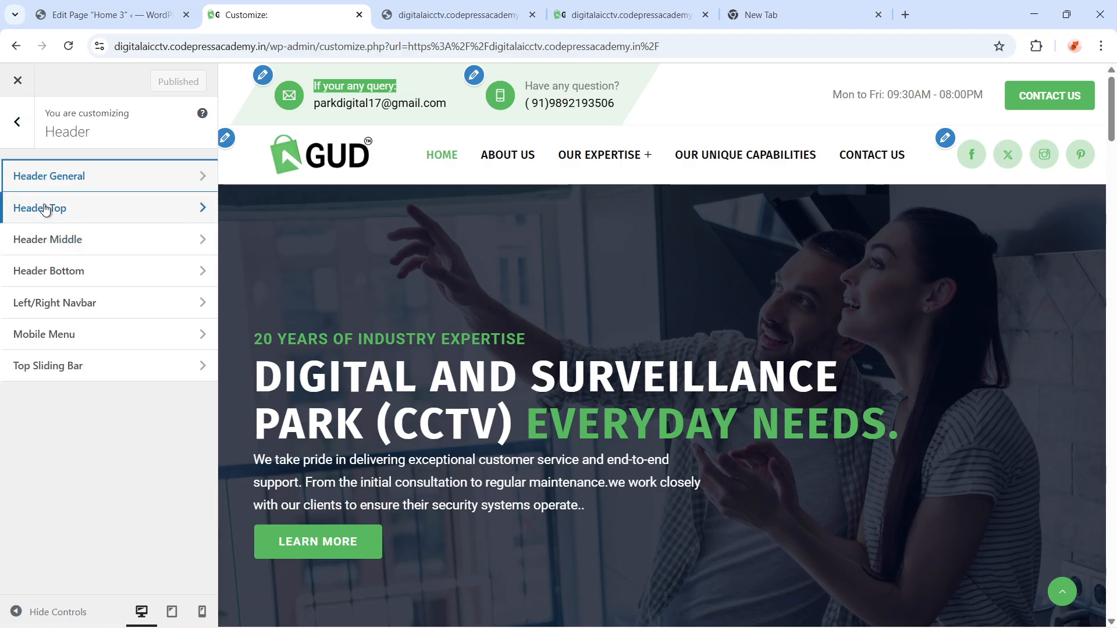
pyautogui.click(44, 211)
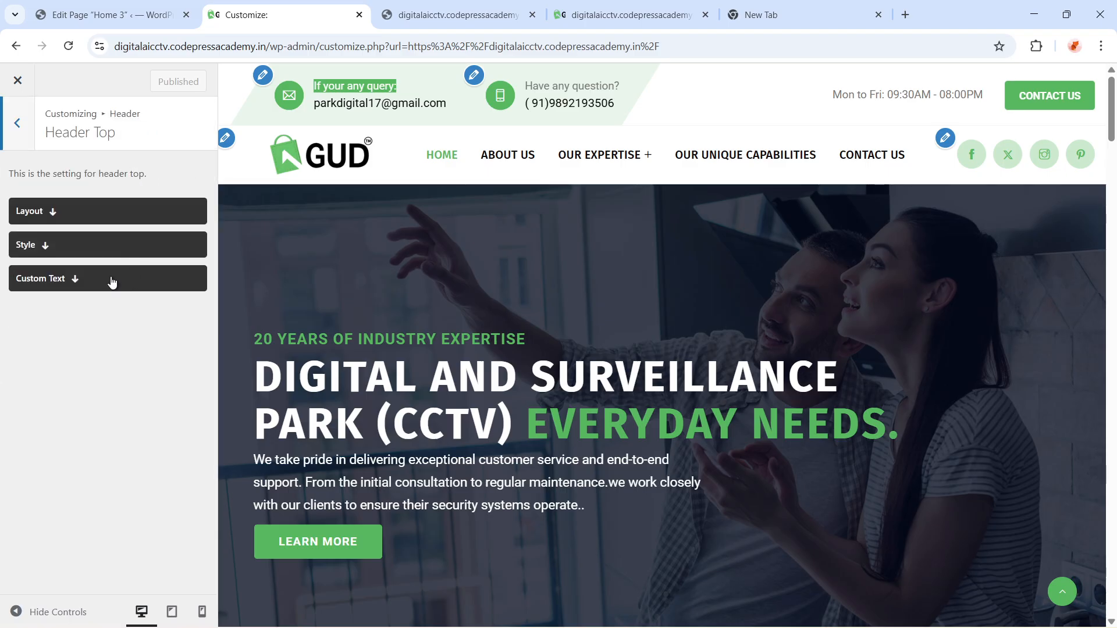
pyautogui.click(63, 211)
pyautogui.scroll(-3, 110, 431)
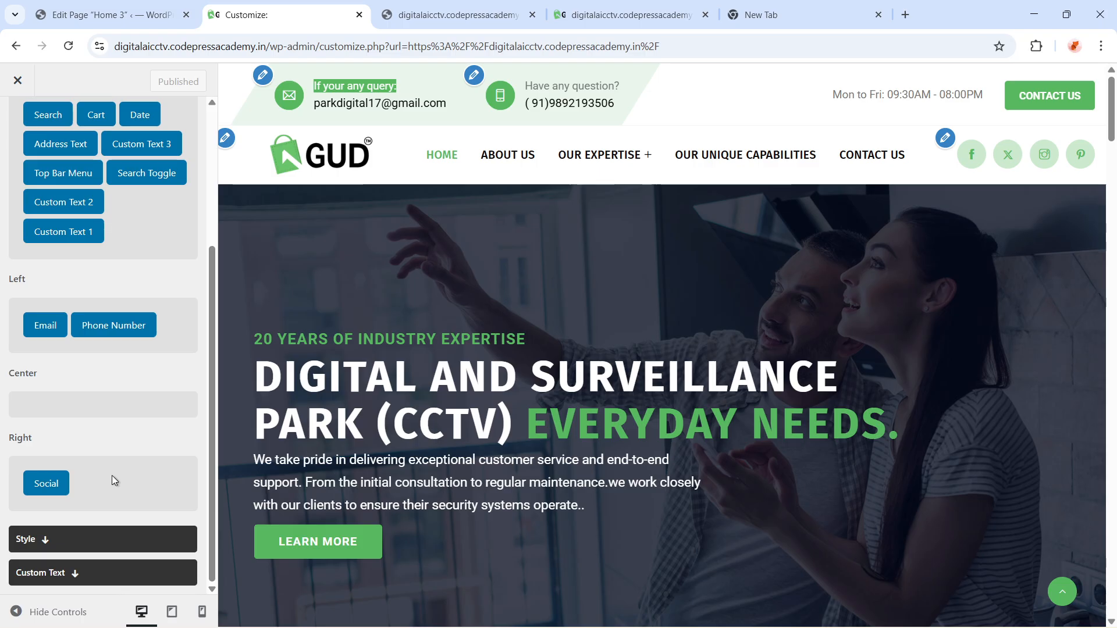
pyautogui.click(73, 574)
pyautogui.scroll(-5, 87, 378)
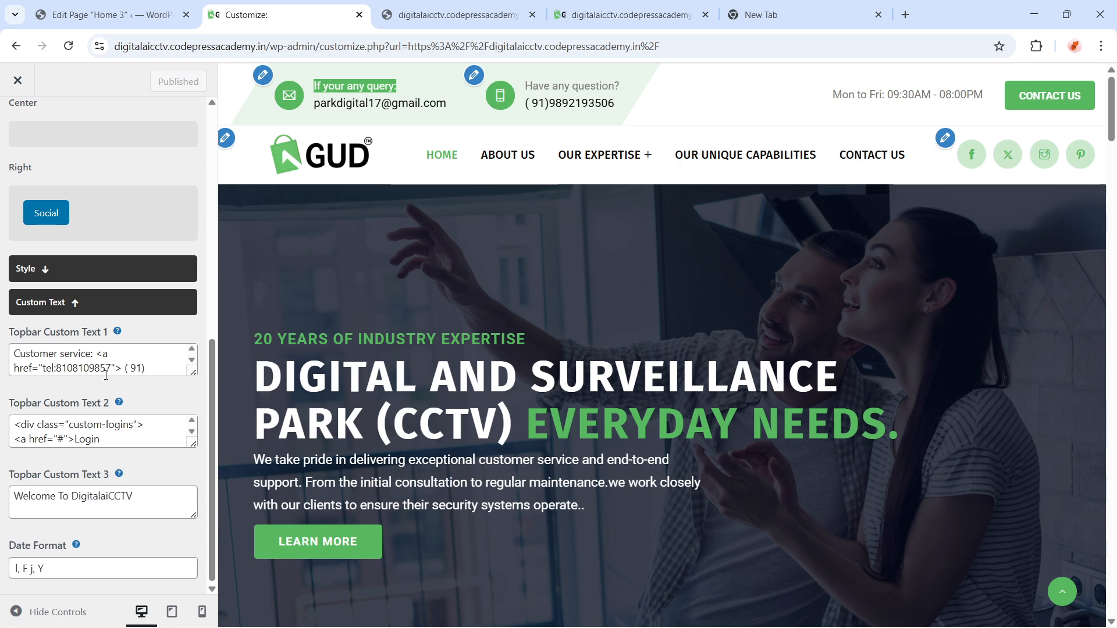
# Read through the Topbar Custom Text 1 and Topbar Custom Text 2 code in the Header Top custom text fields
pyautogui.click(80, 361)
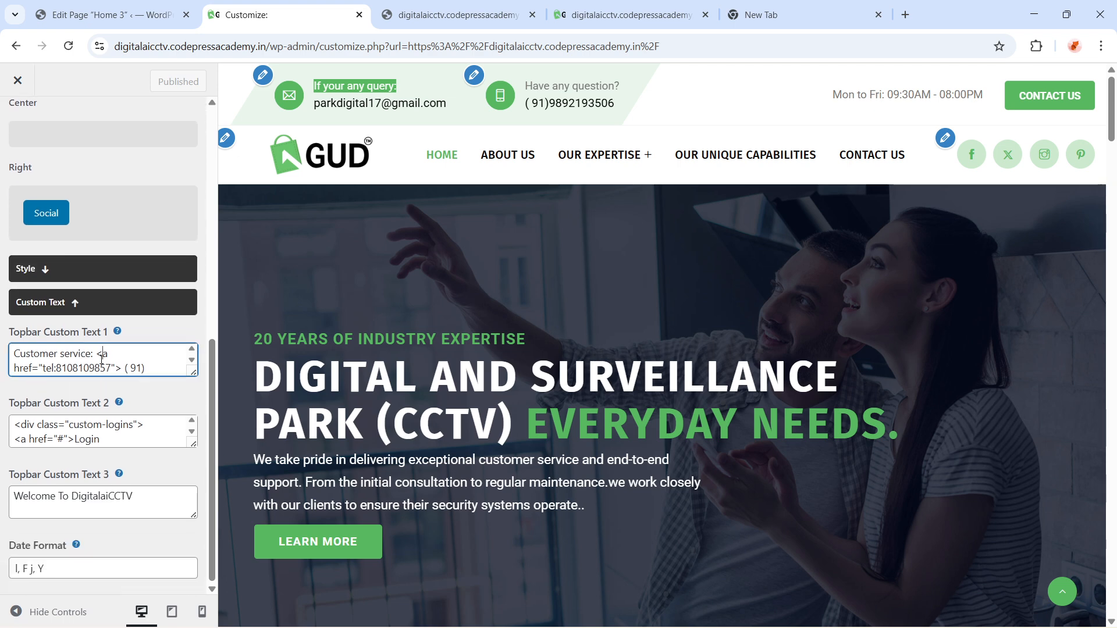
pyautogui.press('Down')
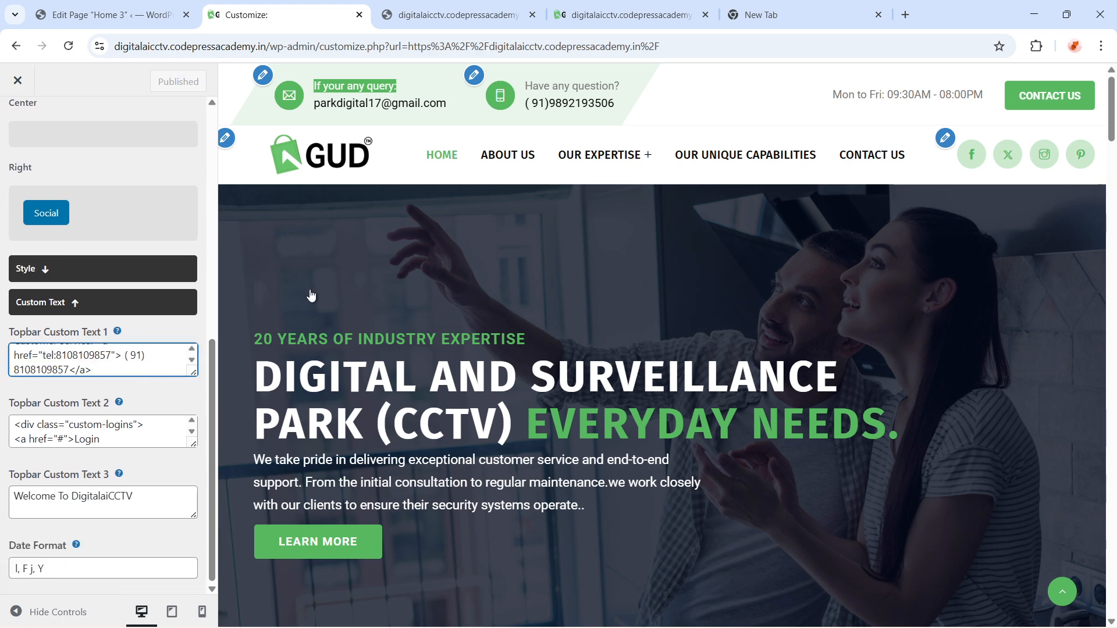
pyautogui.press('Up')
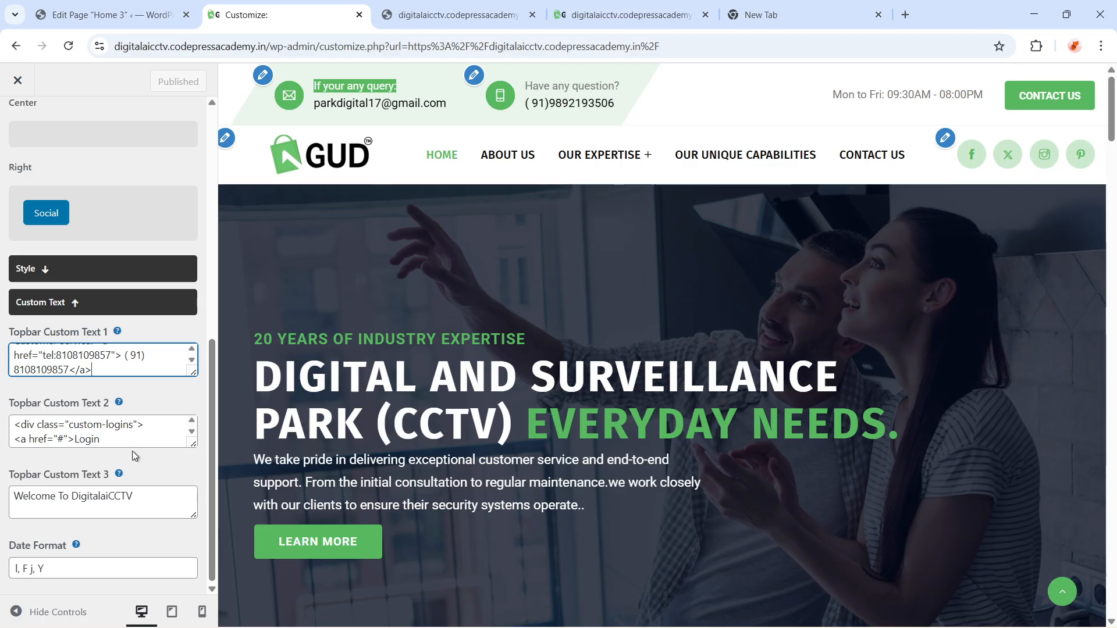
pyautogui.click(133, 434)
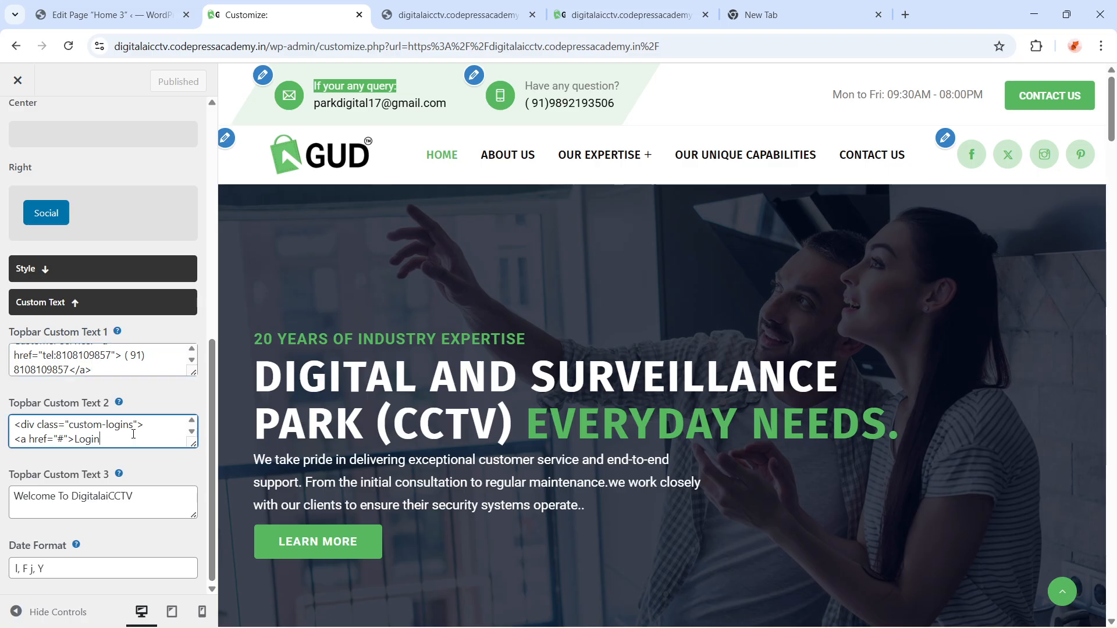
pyautogui.scroll(-1, 133, 435)
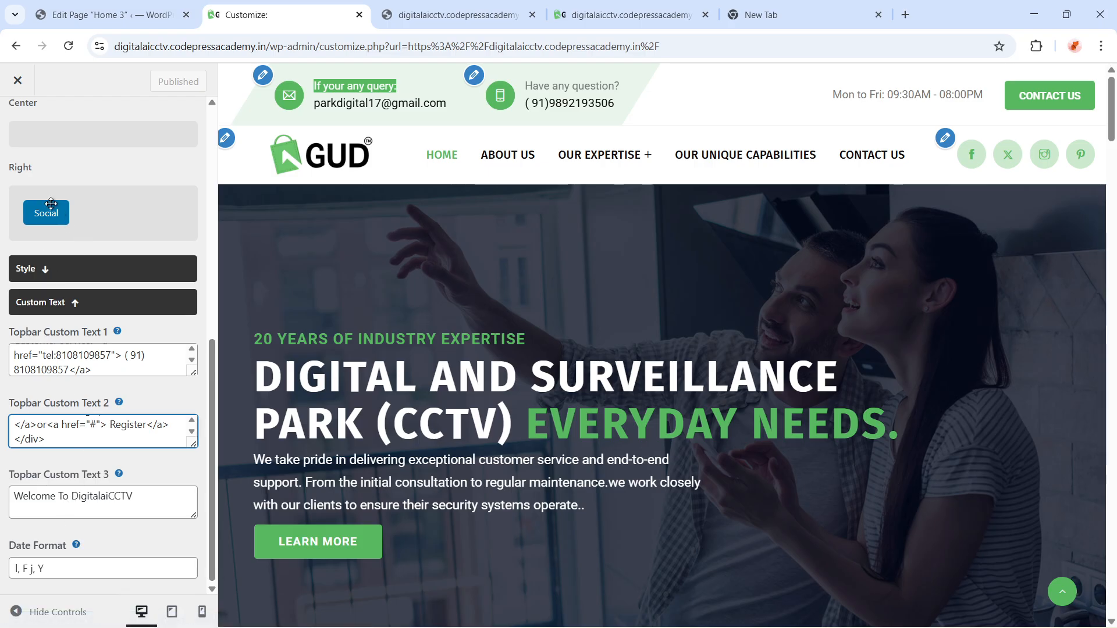
pyautogui.scroll(3, 40, 249)
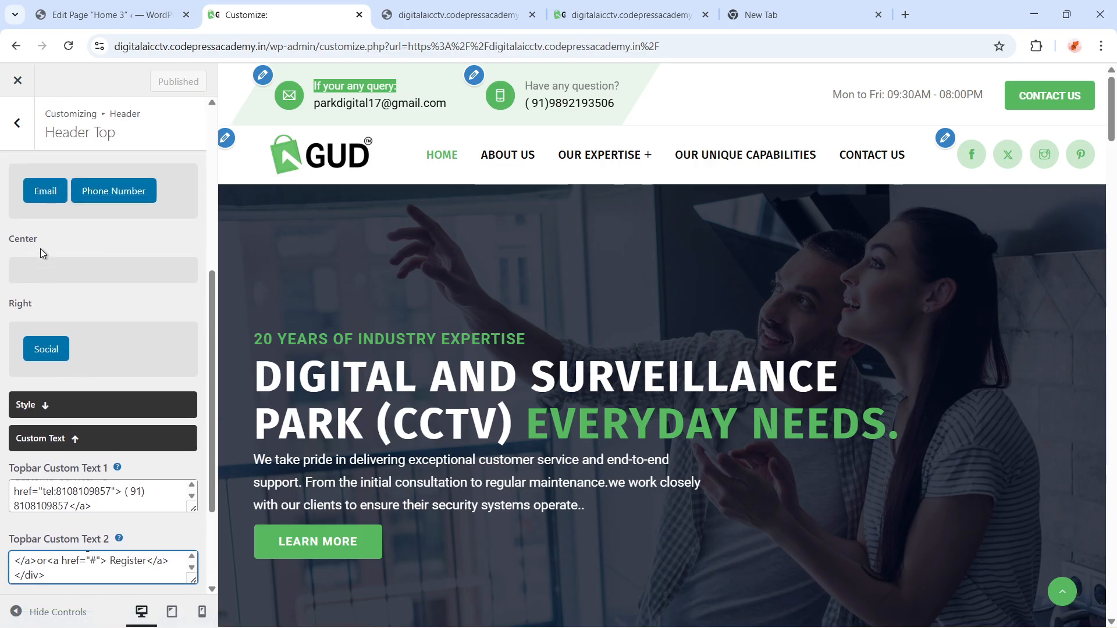
pyautogui.scroll(5, 30, 166)
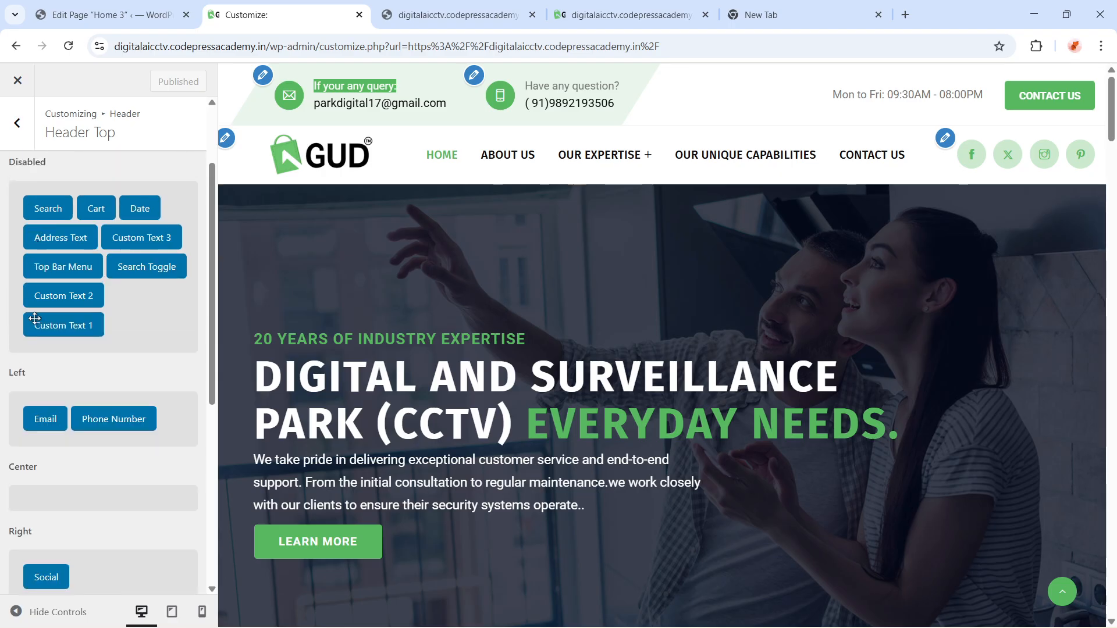
# Open the Header Middle custom text settings and step through Logo Section Custom Text 1 code to the query label
pyautogui.click(20, 125)
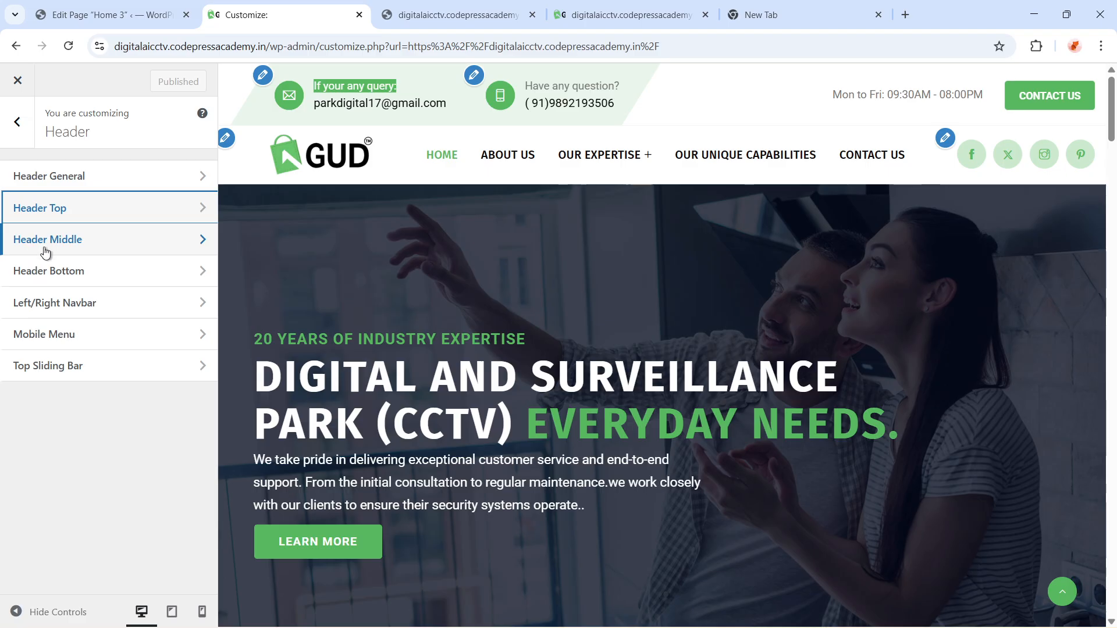
pyautogui.click(45, 246)
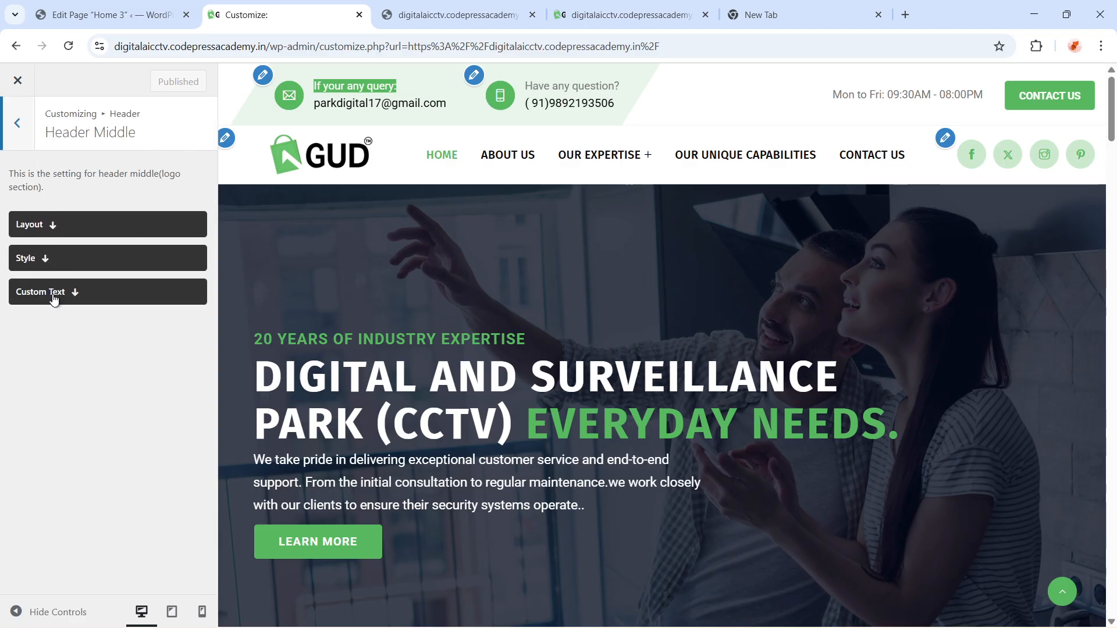
pyautogui.click(54, 298)
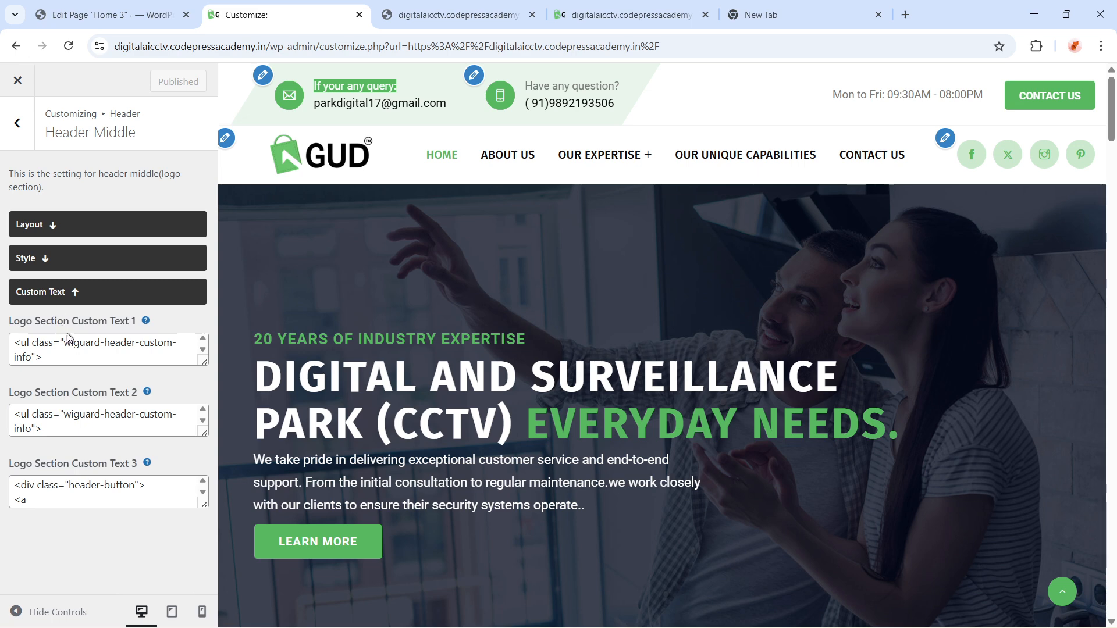
pyautogui.click(81, 349)
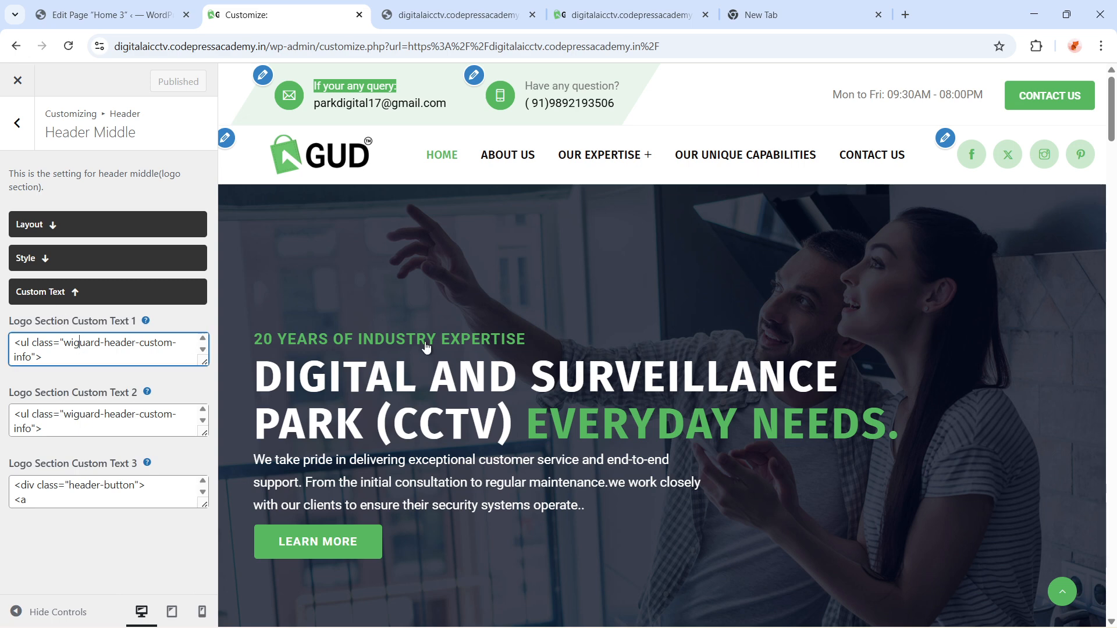
pyautogui.press('Down')
pyautogui.press('Down')
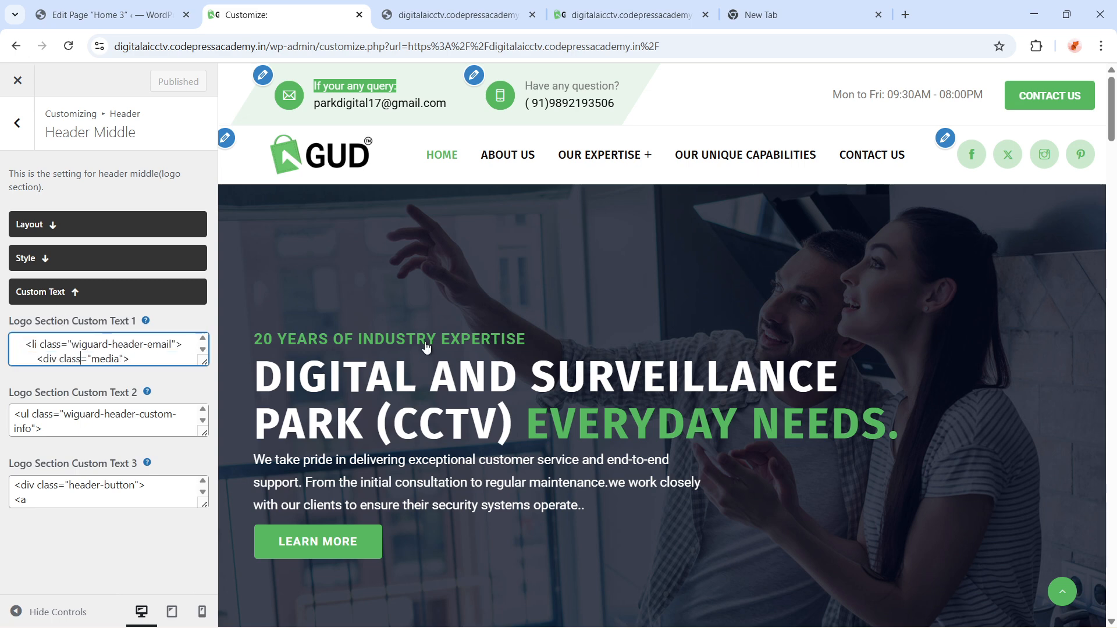
pyautogui.press('Down')
pyautogui.press('Down')
pyautogui.press('Down')
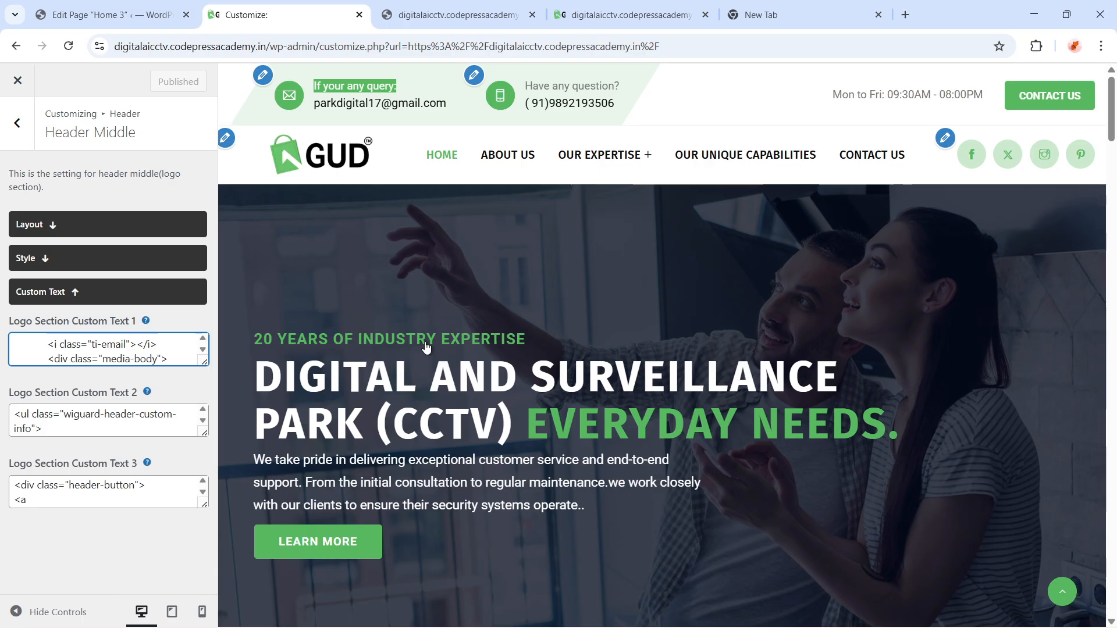
pyautogui.press('Down')
pyautogui.press('Down')
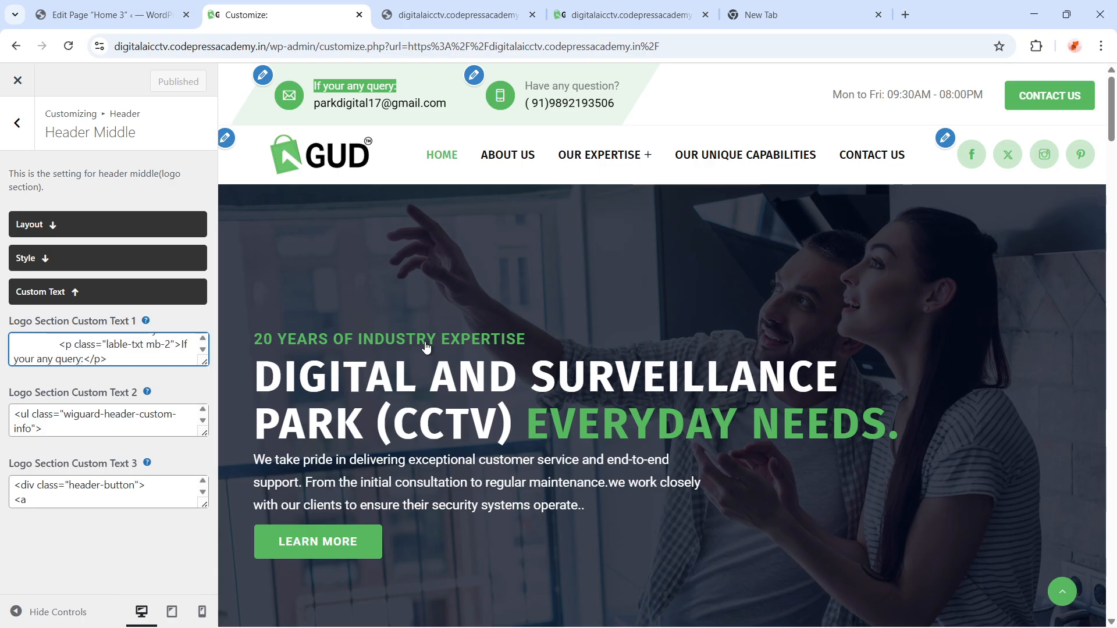
pyautogui.press('Down')
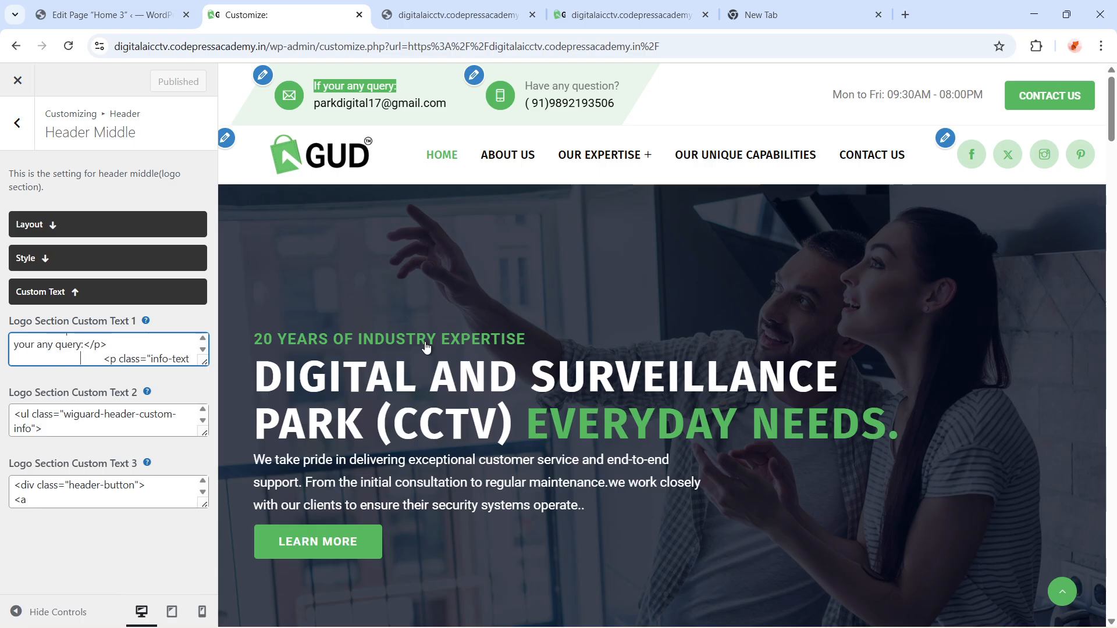
pyautogui.press('Up')
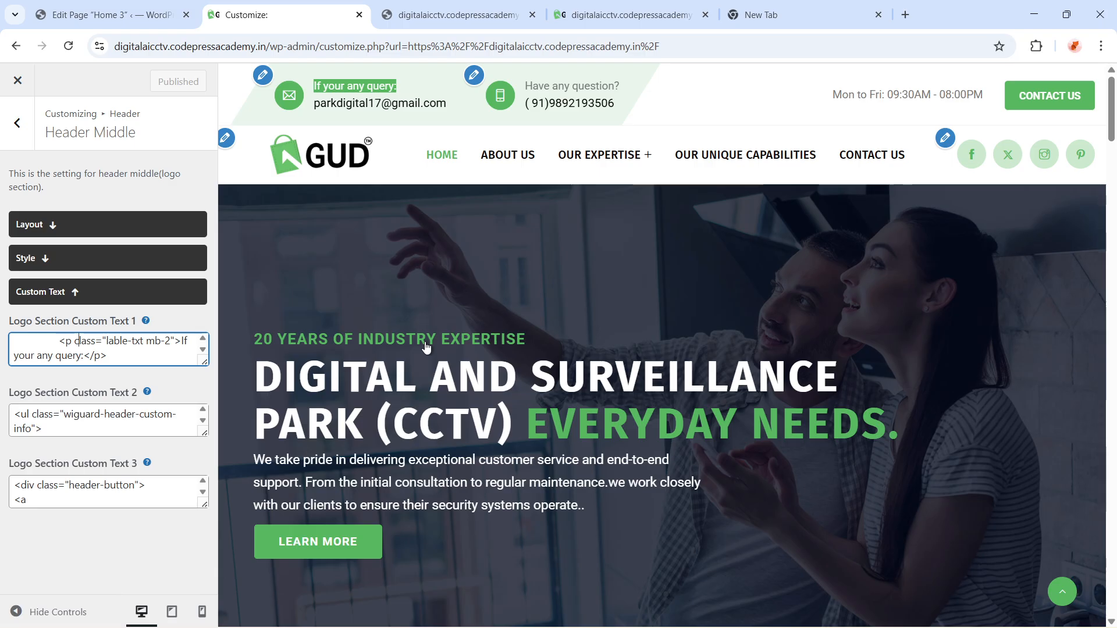
pyautogui.press('Right')
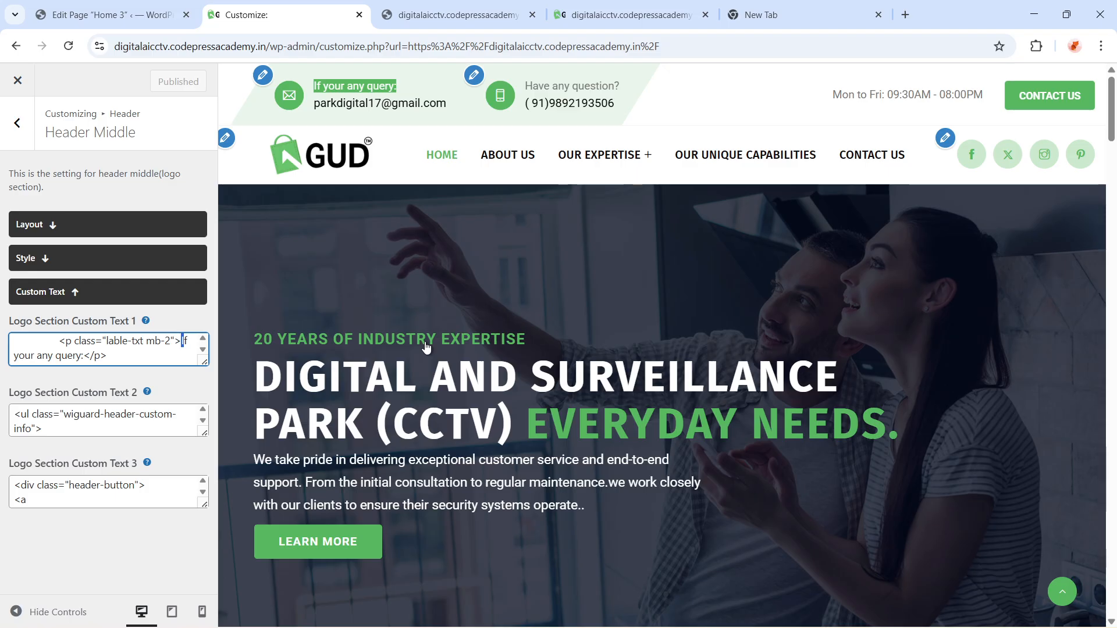
pyautogui.hotkey('shift', 'Right')
pyautogui.hotkey('shift', 'Right')
pyautogui.hotkey('shift', 'Right')
pyautogui.hotkey('shift', 'Right')
pyautogui.hotkey('shift', 'Right')
pyautogui.hotkey('shift', 'Right')
pyautogui.hotkey('shift', 'Right')
pyautogui.hotkey('shift', 'Right')
pyautogui.hotkey('shift', 'Right')
pyautogui.hotkey('shift', 'Right')
pyautogui.hotkey('shift', 'Right')
pyautogui.hotkey('shift', 'Right')
pyautogui.hotkey('shift', 'Right')
pyautogui.hotkey('shift', 'Right')
pyautogui.hotkey('shift', 'Right')
pyautogui.hotkey('shift', 'Right')
pyautogui.hotkey('shift', 'Right')
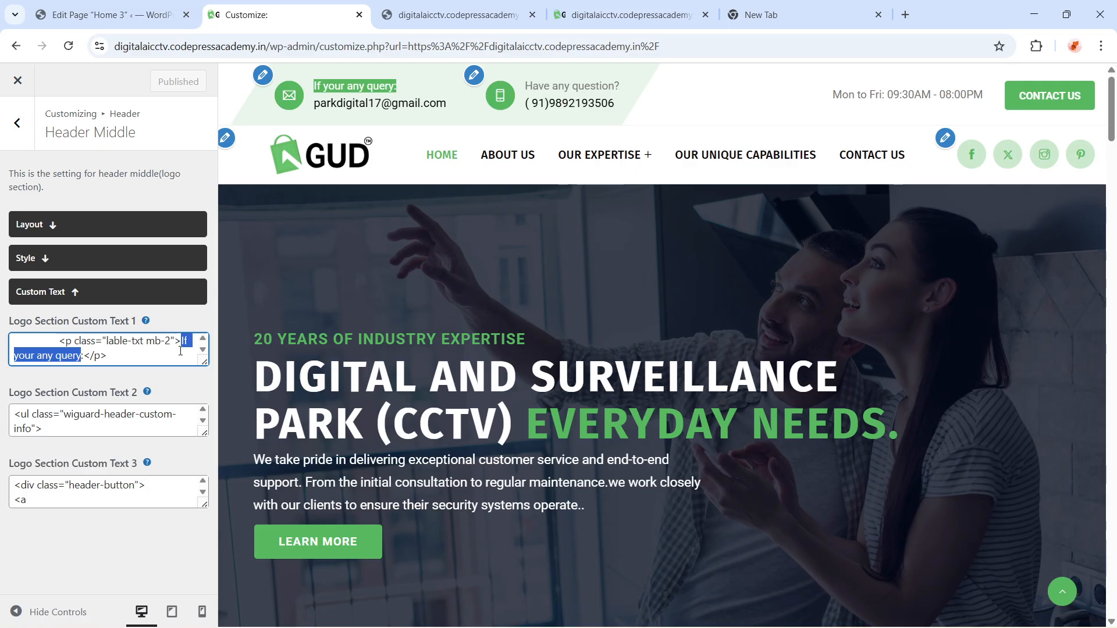
pyautogui.click(144, 359)
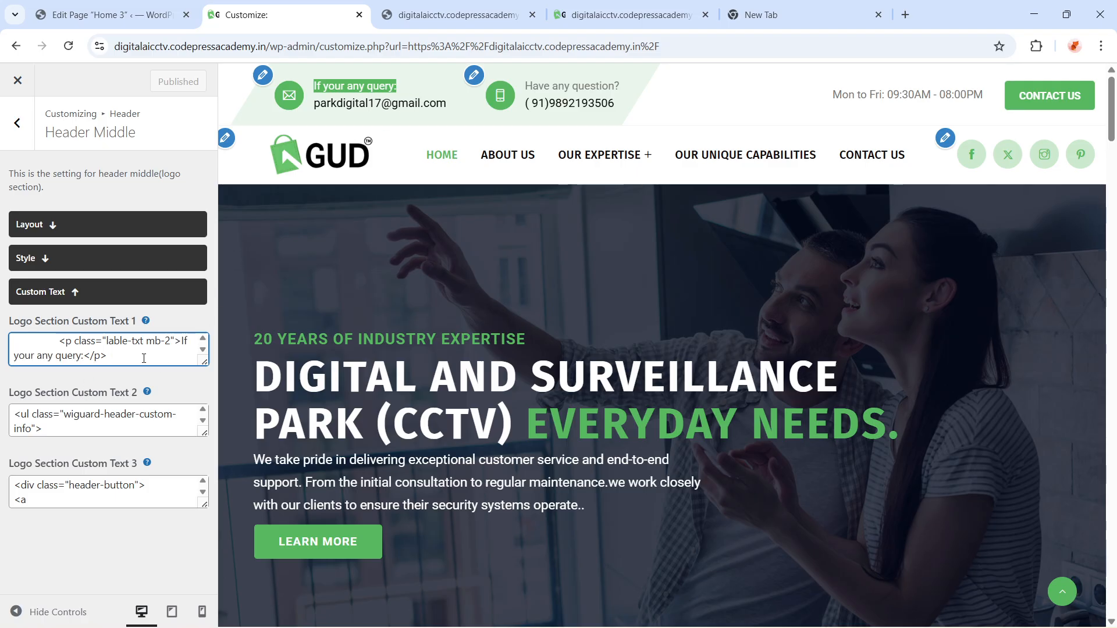
# Move down to the mailto link in Logo Section Custom Text 1 and select the email address in it
pyautogui.press('Down')
pyautogui.press('Down')
pyautogui.press('Down')
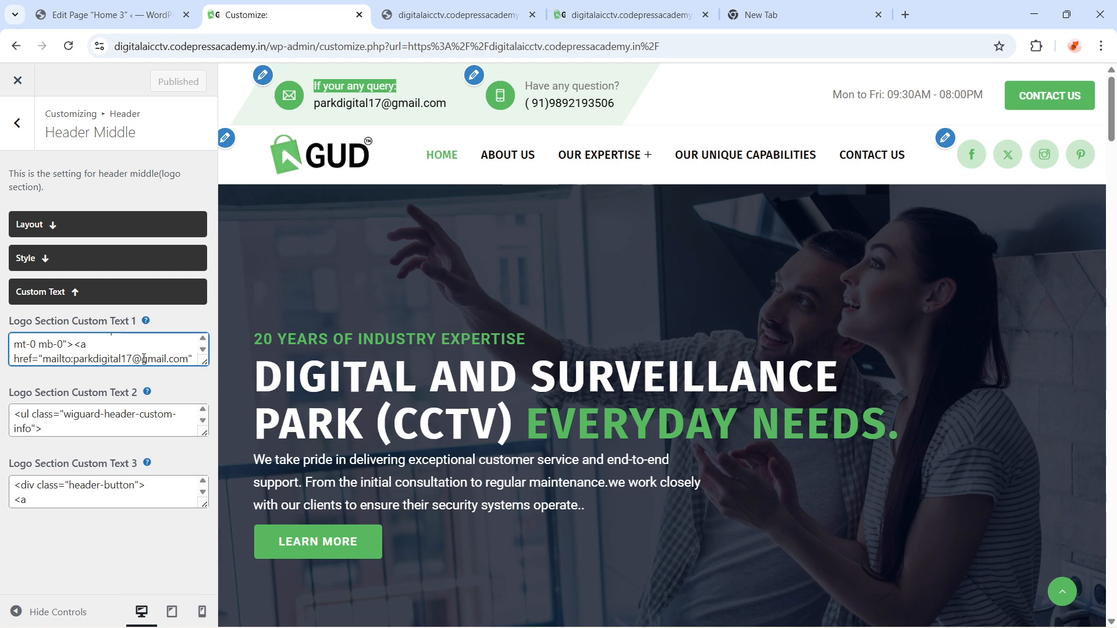
pyautogui.press('Down')
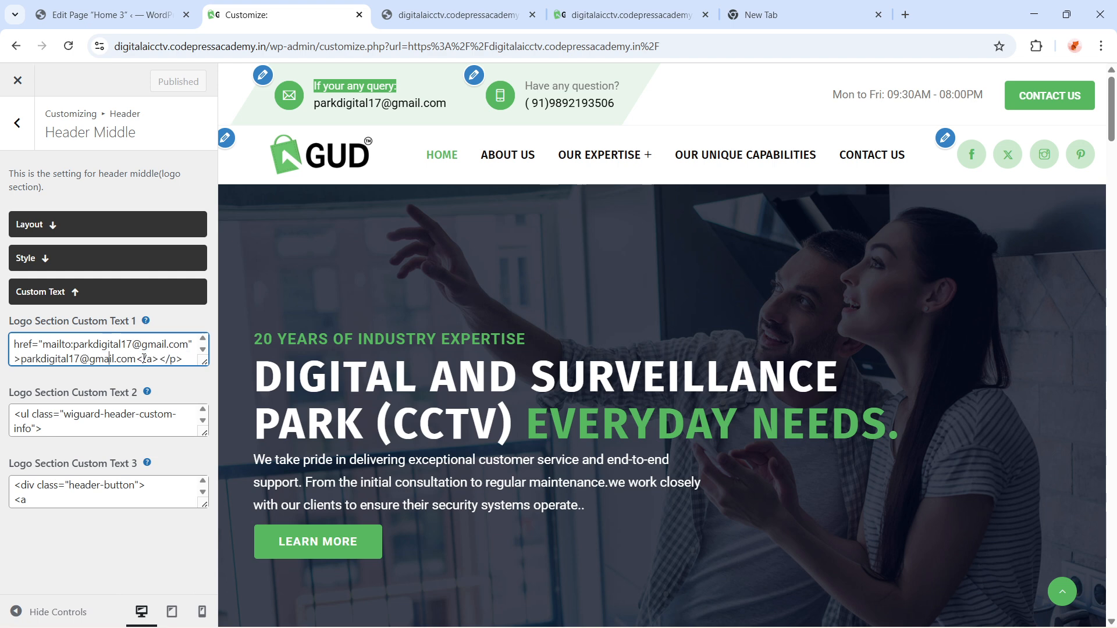
pyautogui.click(188, 346)
pyautogui.hotkey('shift', 'Left')
pyautogui.hotkey('shift', 'Left')
pyautogui.hotkey('shift', 'Left')
pyautogui.hotkey('shift', 'Left')
pyautogui.hotkey('shift', 'Left')
pyautogui.hotkey('shift', 'Left')
pyautogui.hotkey('shift', 'Left')
pyautogui.hotkey('shift', 'Left')
pyautogui.hotkey('shift', 'Left')
pyautogui.hotkey('shift', 'Left')
pyautogui.hotkey('shift', 'Left')
pyautogui.hotkey('shift', 'Left')
pyautogui.hotkey('shift', 'Left')
pyautogui.hotkey('shift', 'Left')
pyautogui.hotkey('shift', 'Left')
pyautogui.hotkey('shift', 'Left')
pyautogui.hotkey('shift', 'Left')
pyautogui.hotkey('shift', 'Left')
pyautogui.hotkey('shift', 'Left')
pyautogui.hotkey('shift', 'Left')
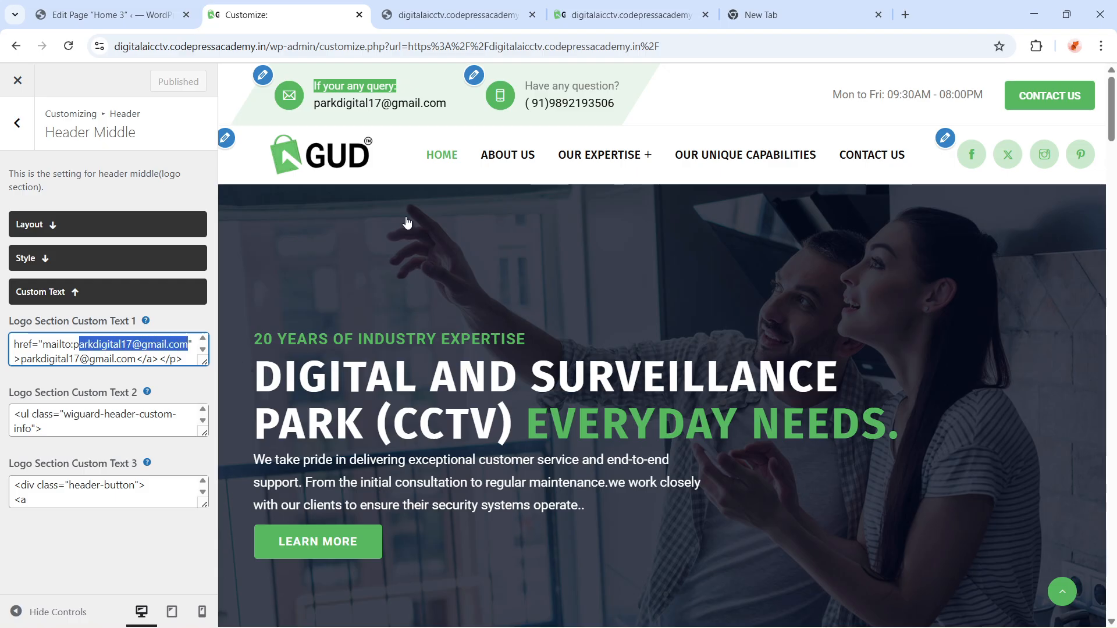
# Check the header email link on the live site tab, then return to the Customizer
pyautogui.click(587, 17)
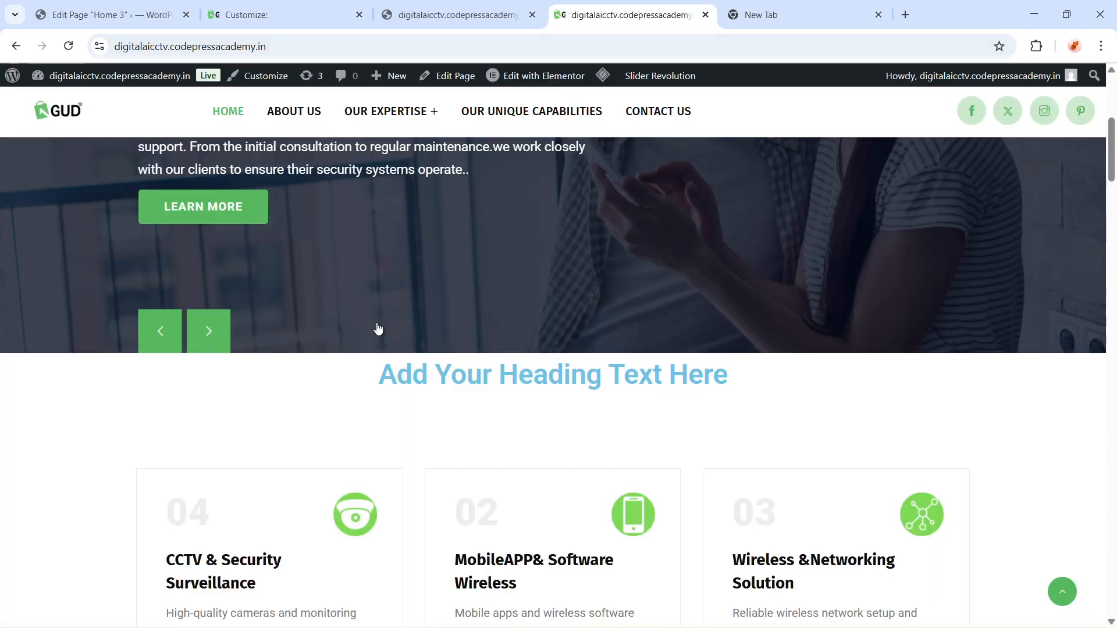
pyautogui.scroll(6, 376, 326)
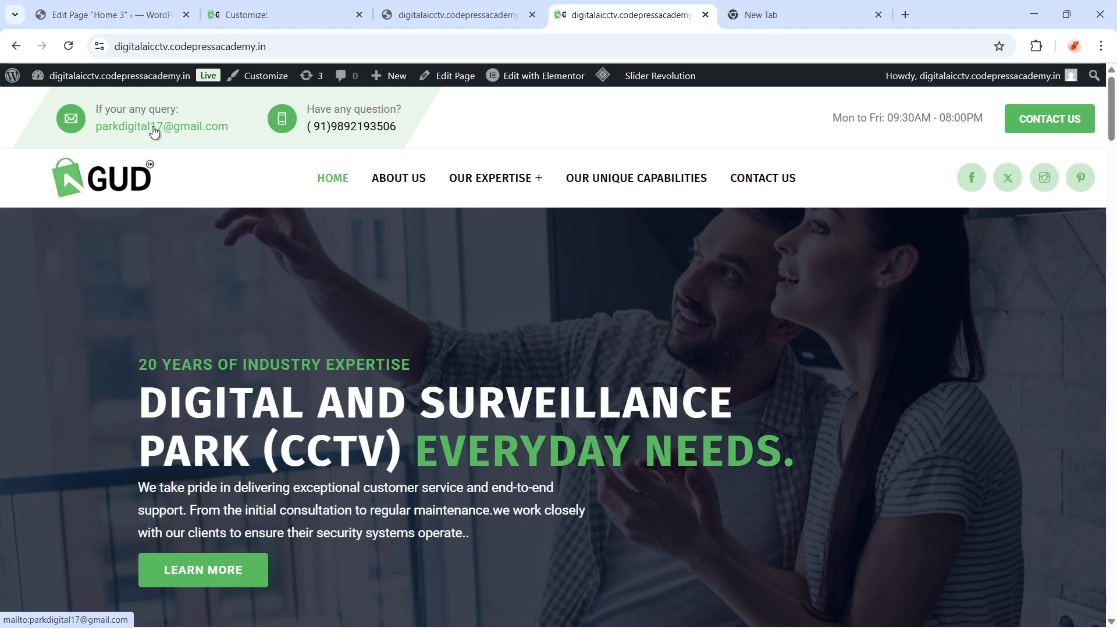
pyautogui.hotkey('ctrl', 'shift', 'Tab')
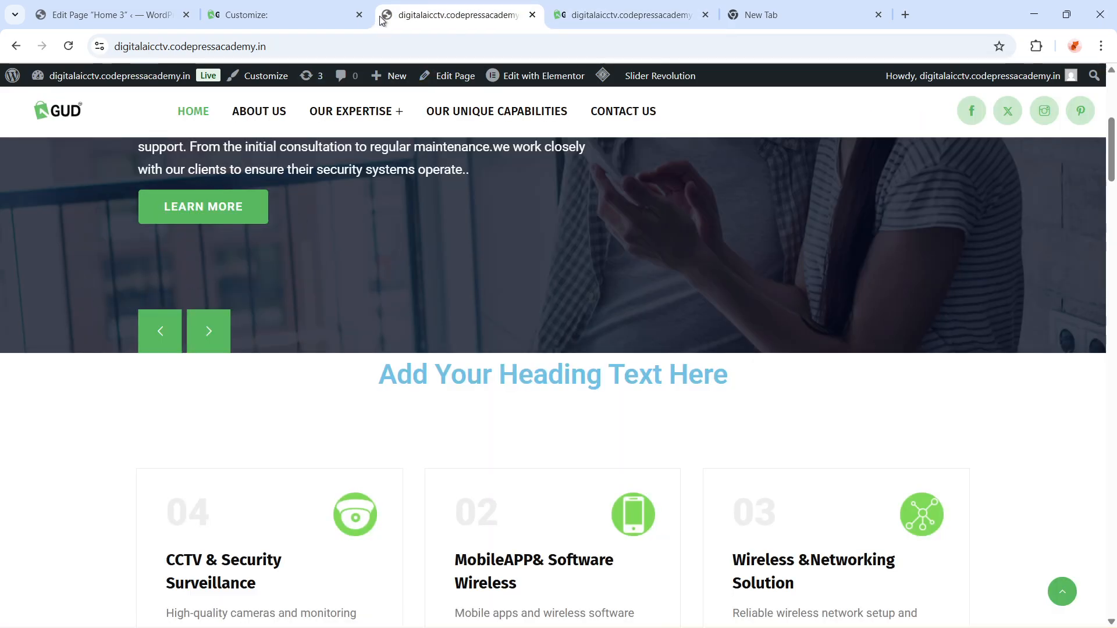
pyautogui.click(288, 8)
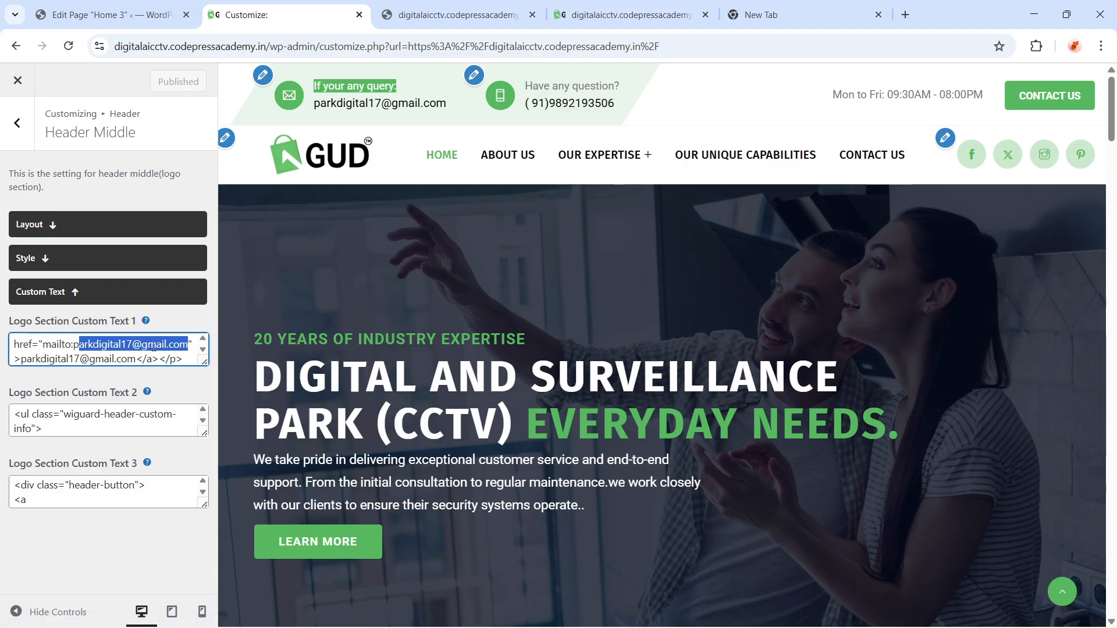
# Search Google in a new tab for mail href code html and scroll through the results
pyautogui.click(904, 16)
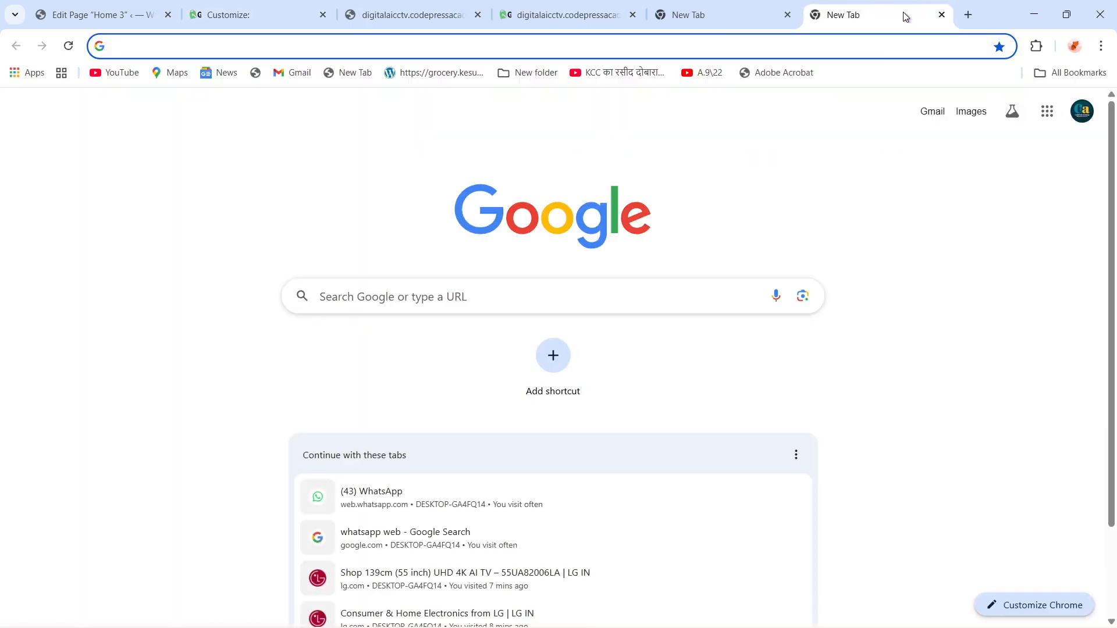
pyautogui.write('mail')
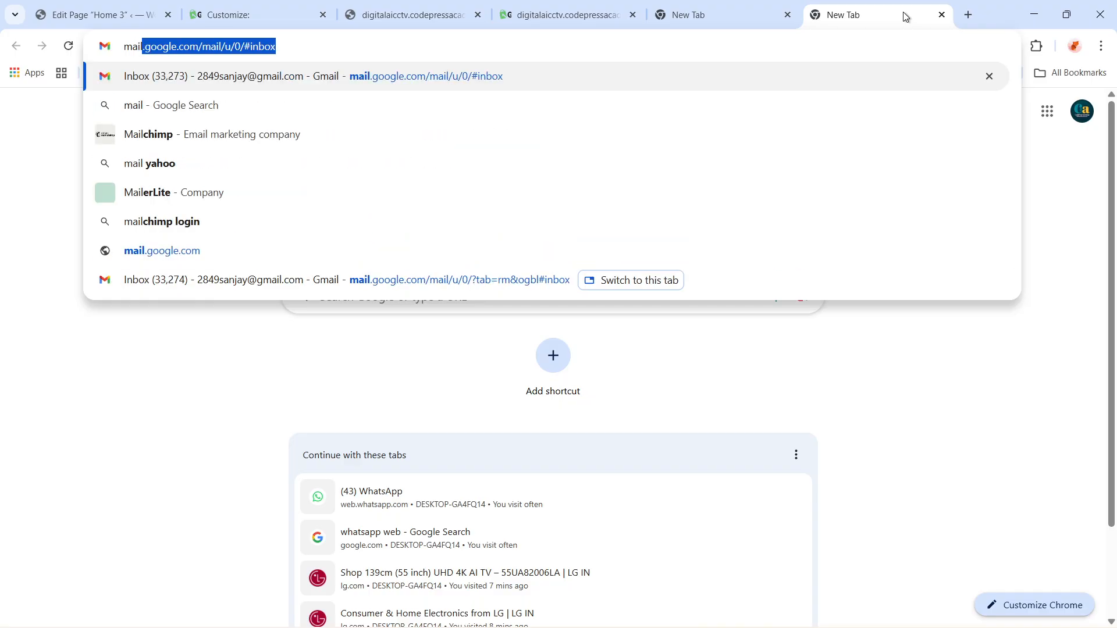
pyautogui.write(' h')
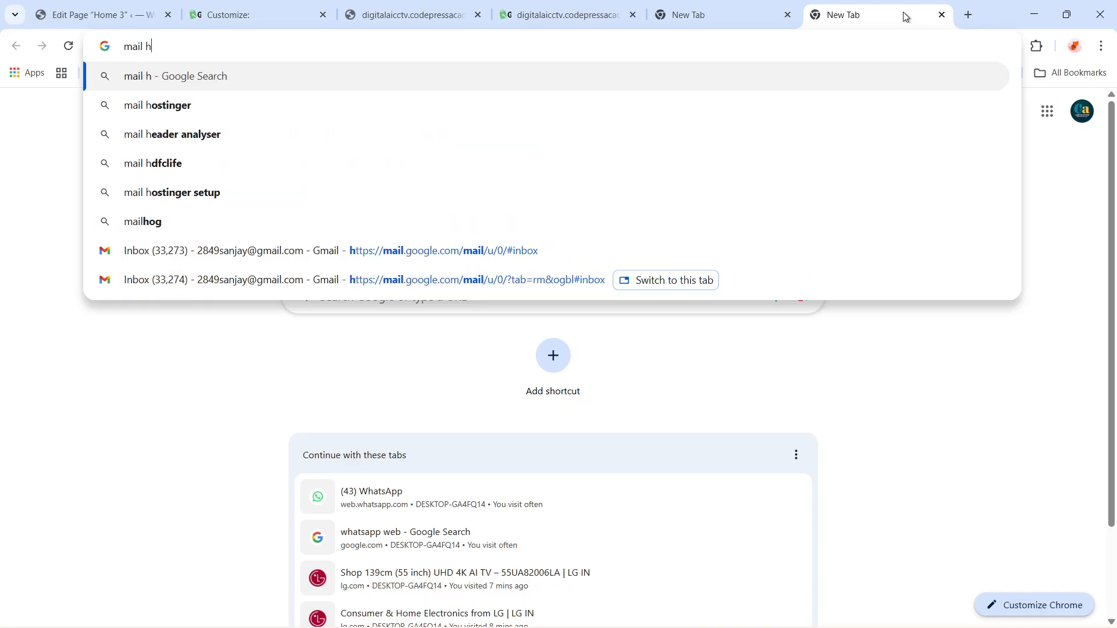
pyautogui.write('ref ')
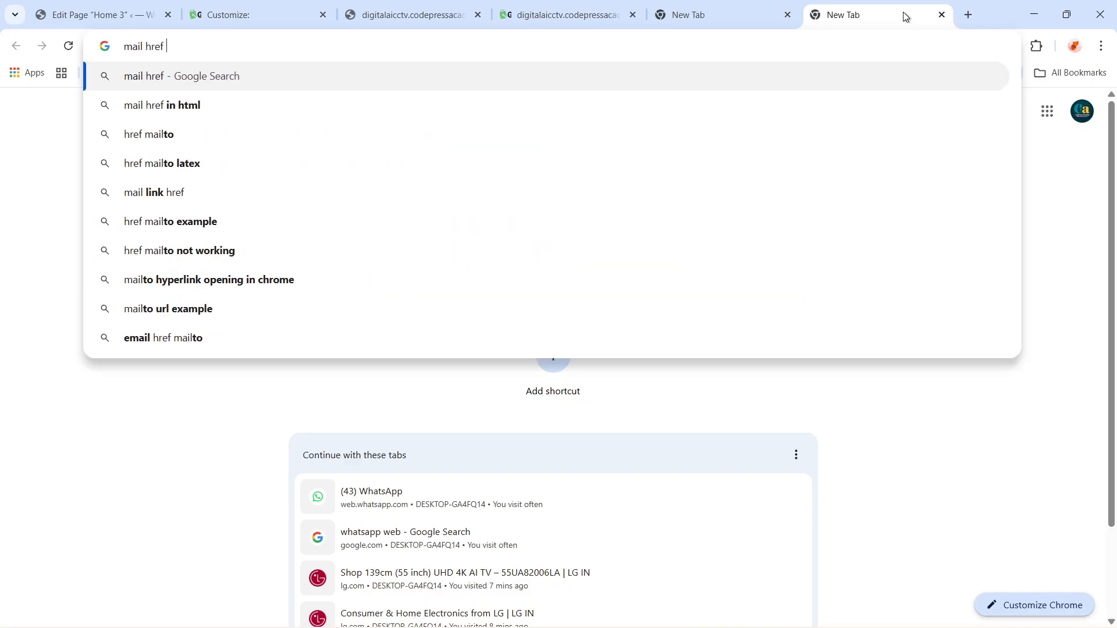
pyautogui.write('code ')
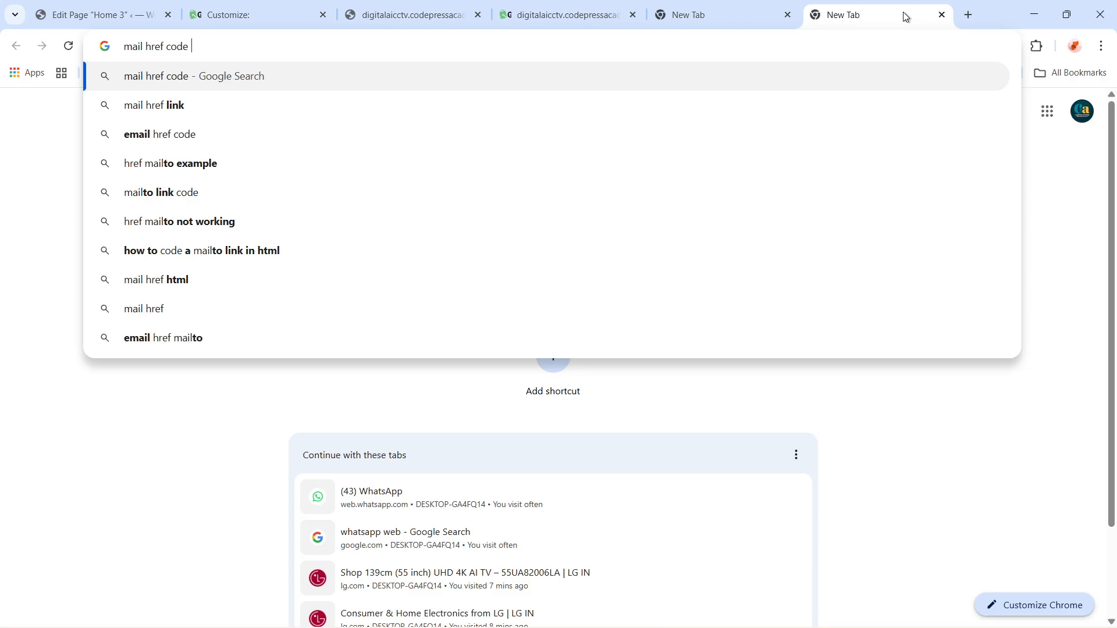
pyautogui.write('html')
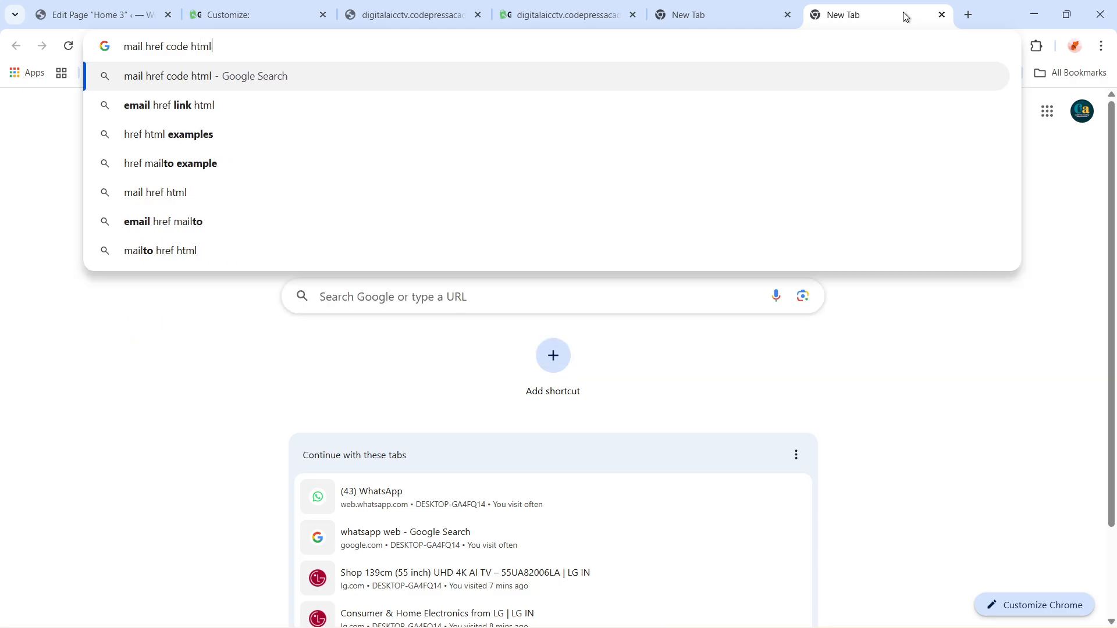
pyautogui.press('Return')
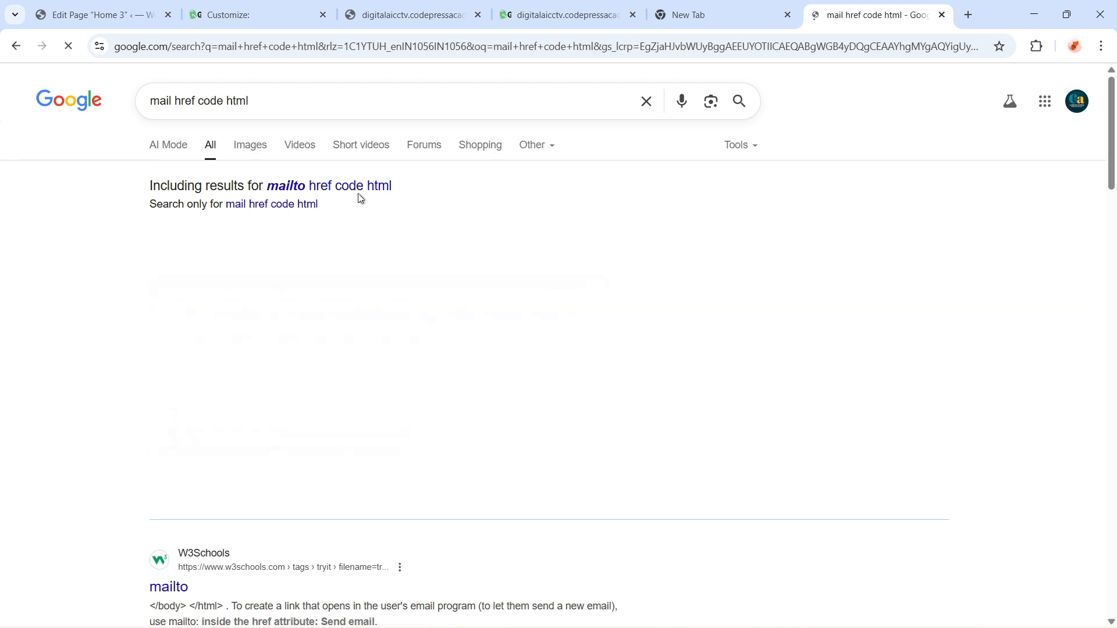
pyautogui.scroll(-2, 257, 381)
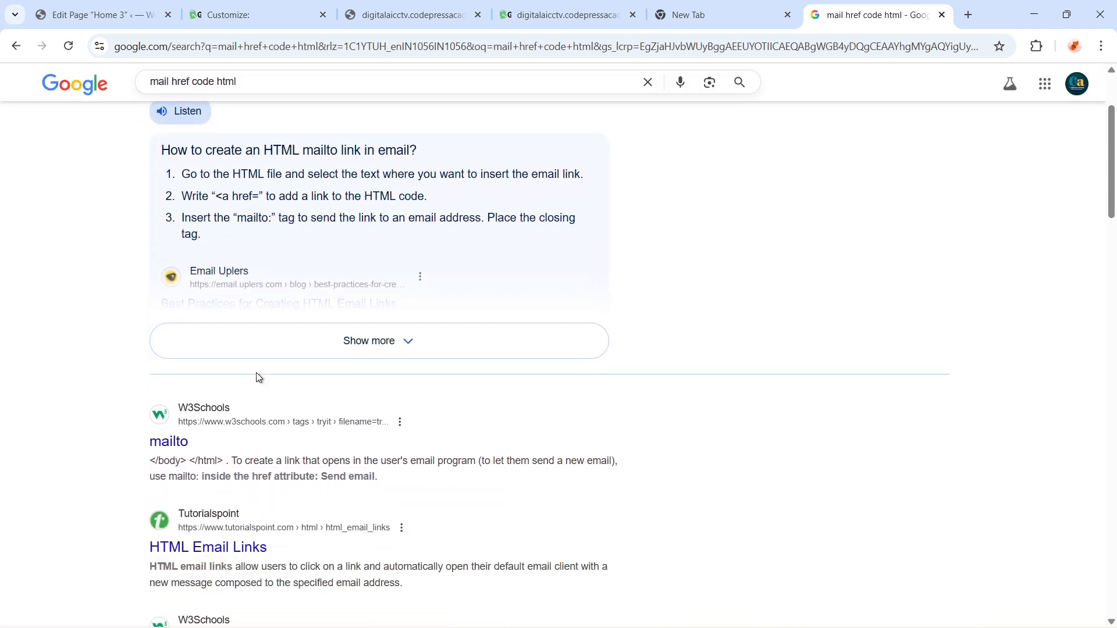
pyautogui.scroll(-1, 370, 243)
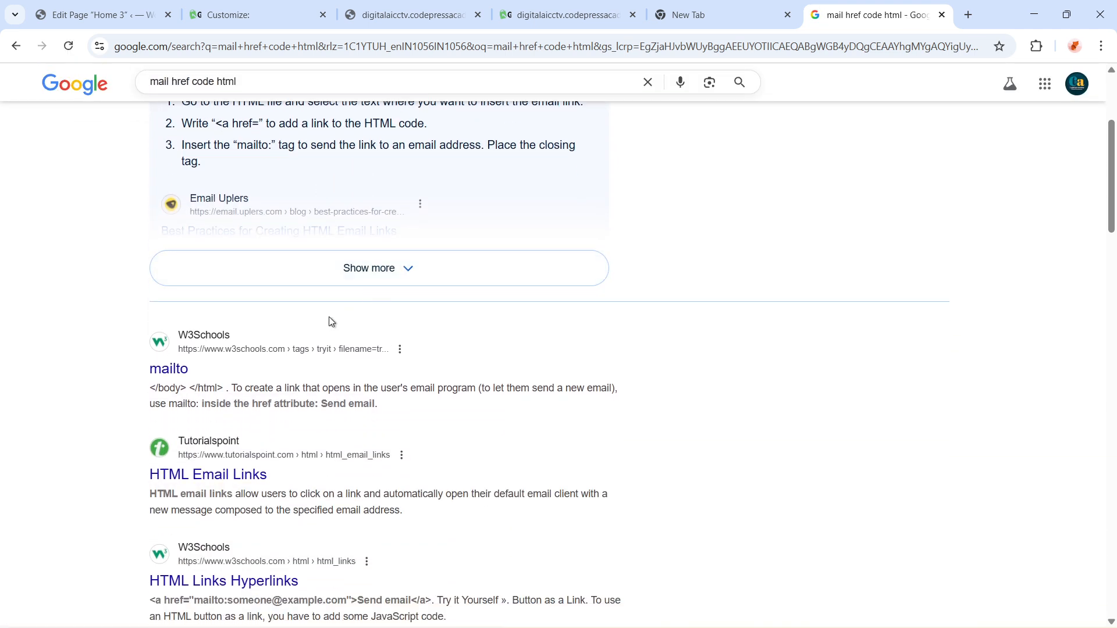
# Open the W3Schools mailto example and study how its href attribute is written
pyautogui.click(175, 369)
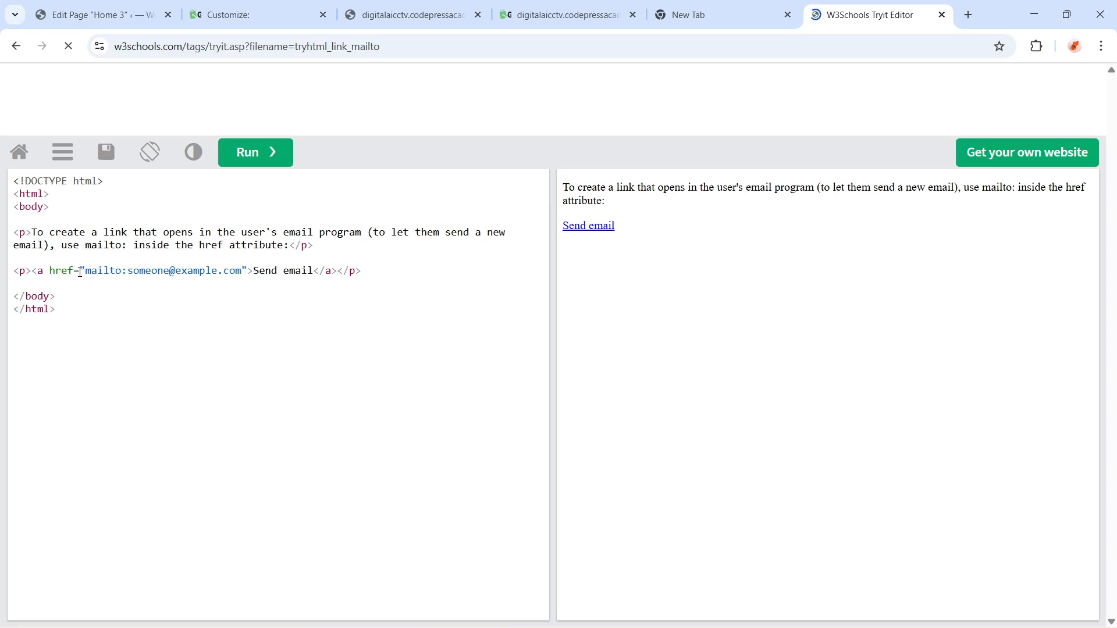
pyautogui.moveTo(86, 273); pyautogui.dragTo(109, 273)
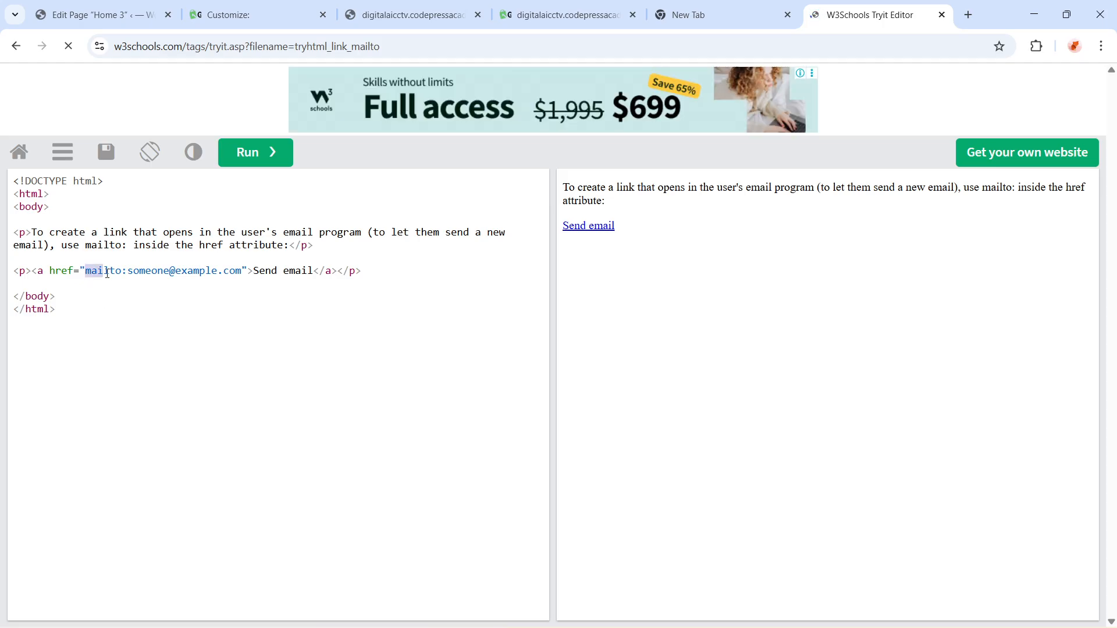
pyautogui.click(161, 306)
pyautogui.moveTo(243, 272); pyautogui.dragTo(87, 275)
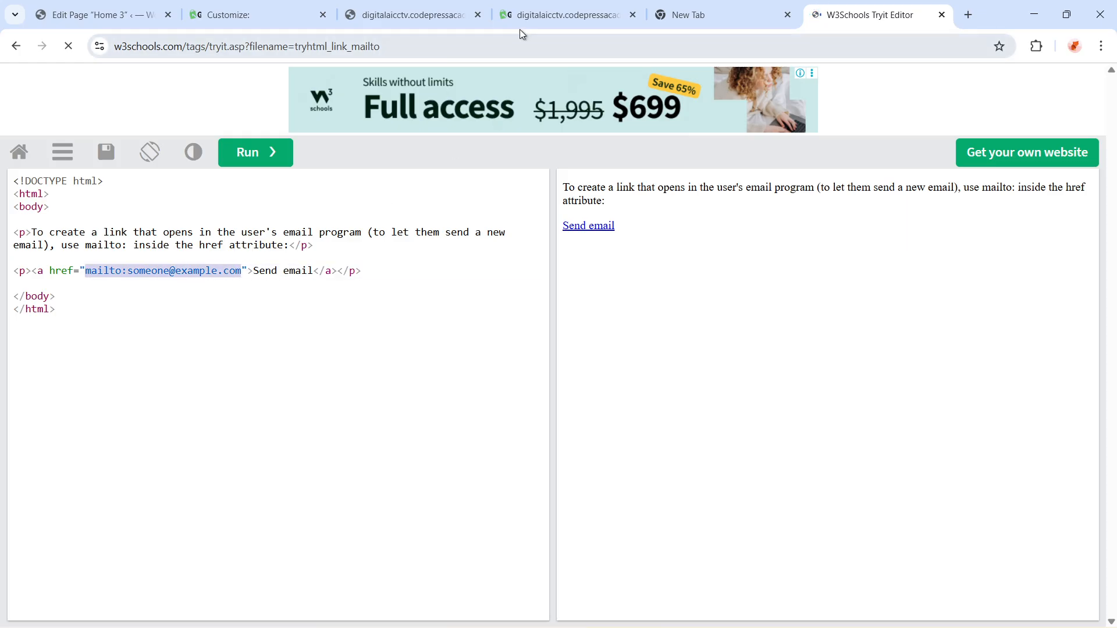
pyautogui.click(160, 342)
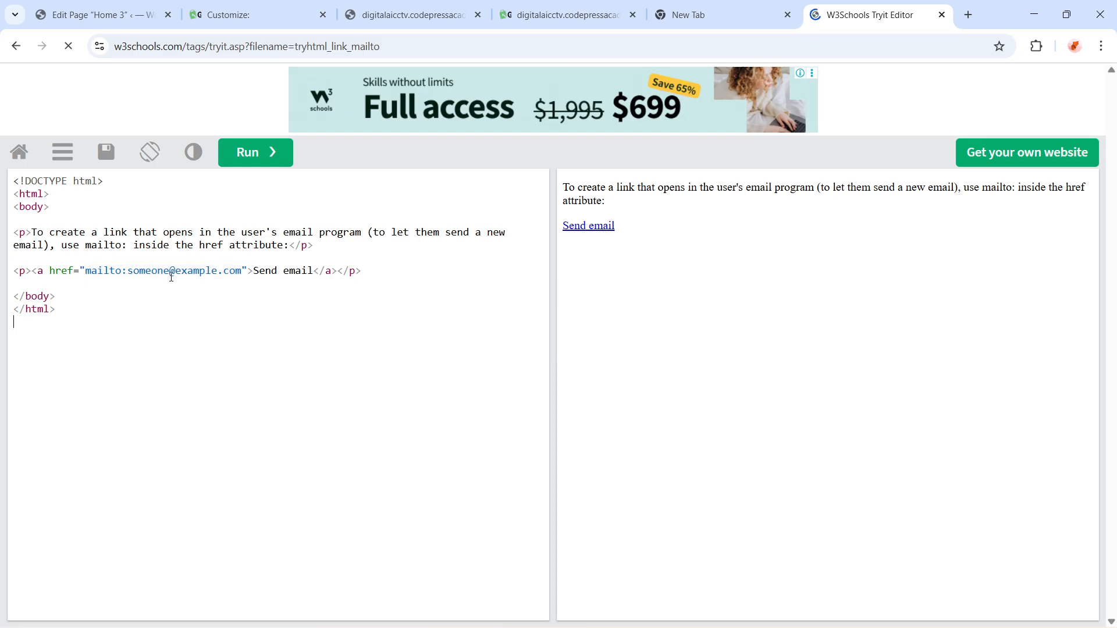
# Compare the live site's header email with the code in Logo Section Custom Text 1
pyautogui.click(534, 17)
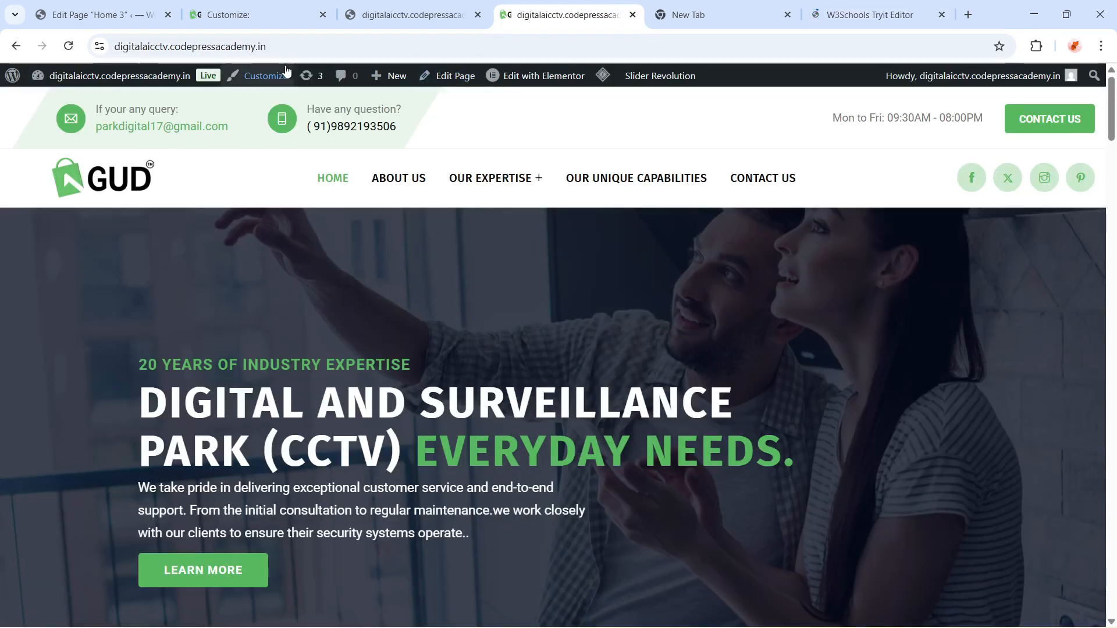
pyautogui.click(433, 9)
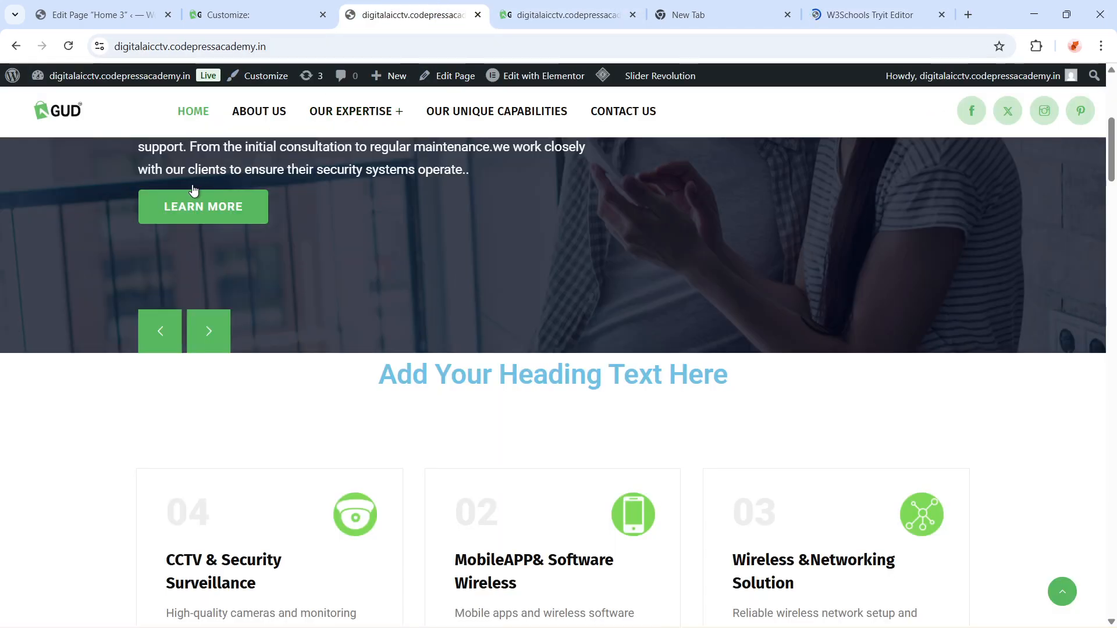
pyautogui.click(212, 13)
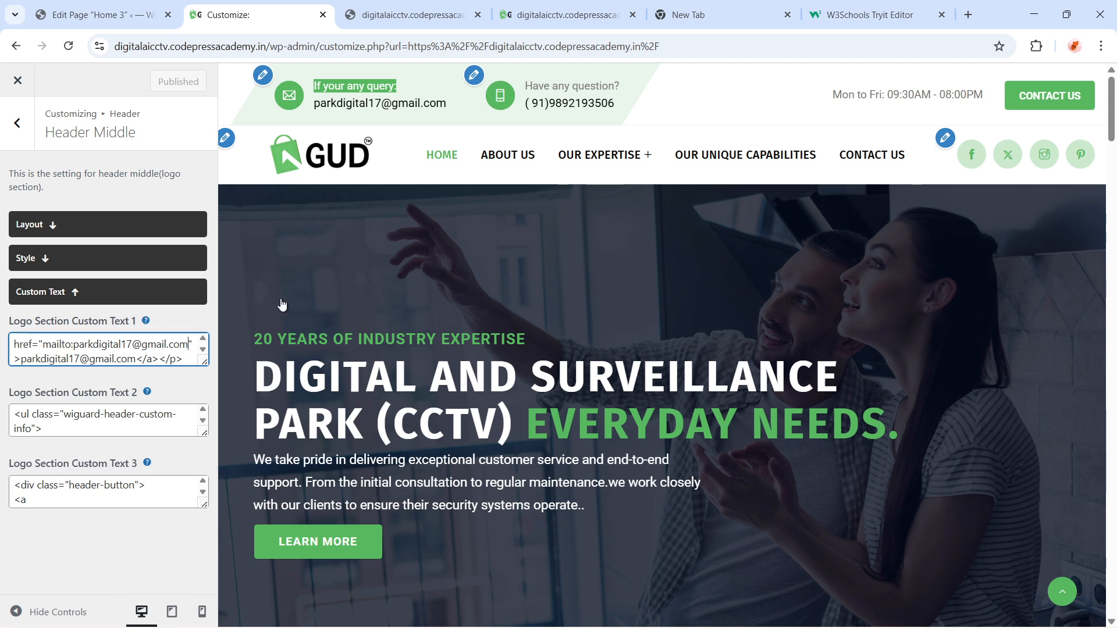
pyautogui.scroll(-2, 138, 356)
pyautogui.scroll(2, 138, 356)
pyautogui.scroll(-2, 137, 356)
pyautogui.scroll(2, 117, 357)
# Review the href attribute and link text of the W3Schools mailto example, then return to the Customizer
pyautogui.click(841, 17)
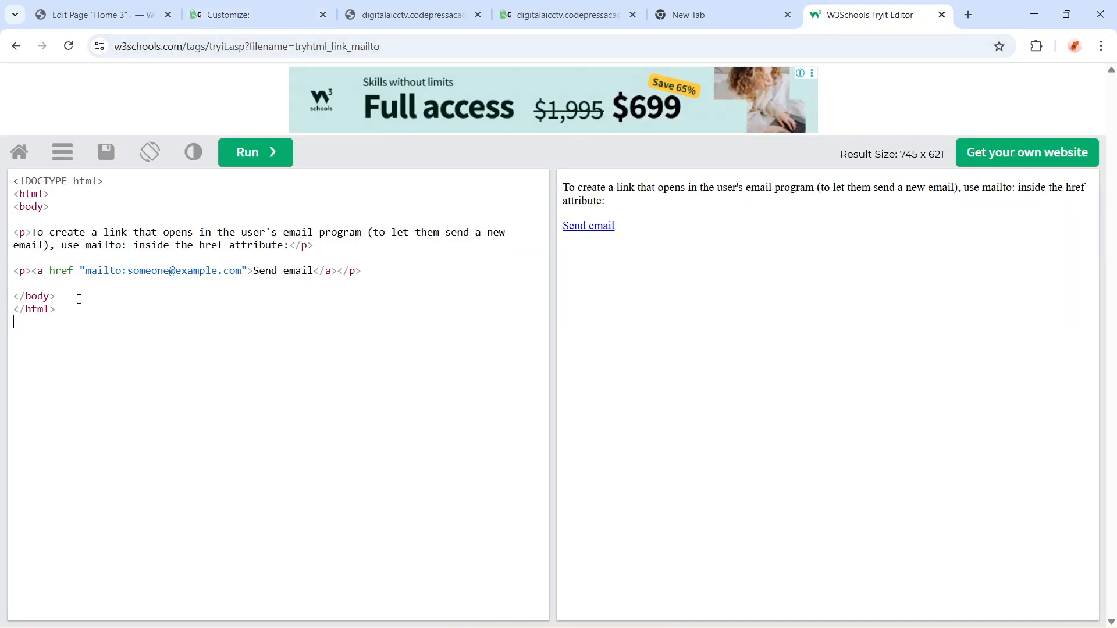
pyautogui.moveTo(48, 267); pyautogui.dragTo(251, 271)
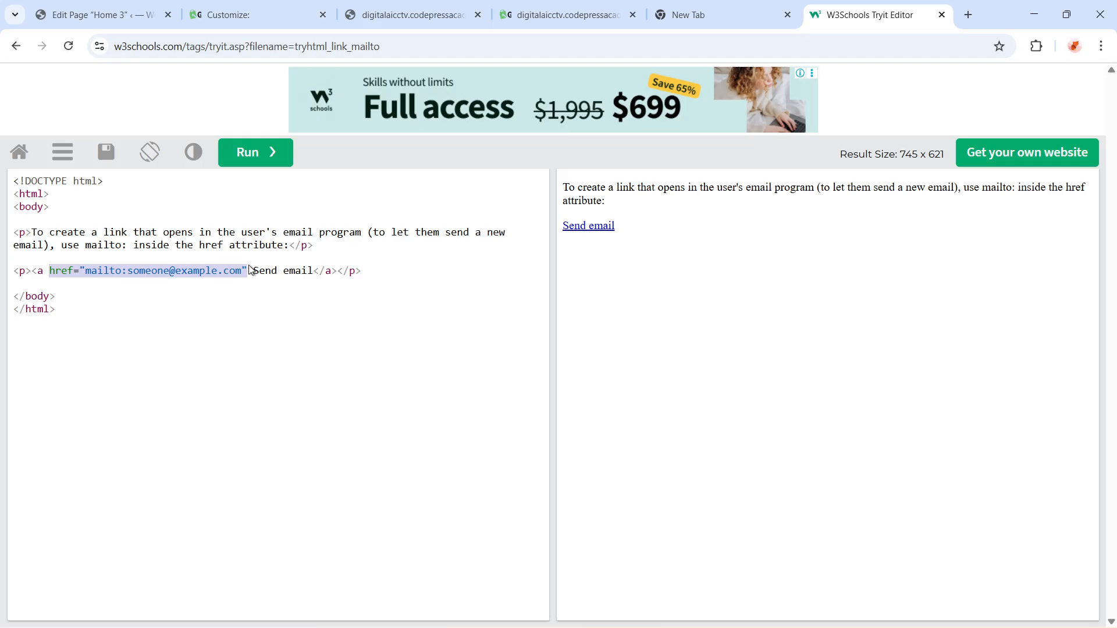
pyautogui.click(268, 291)
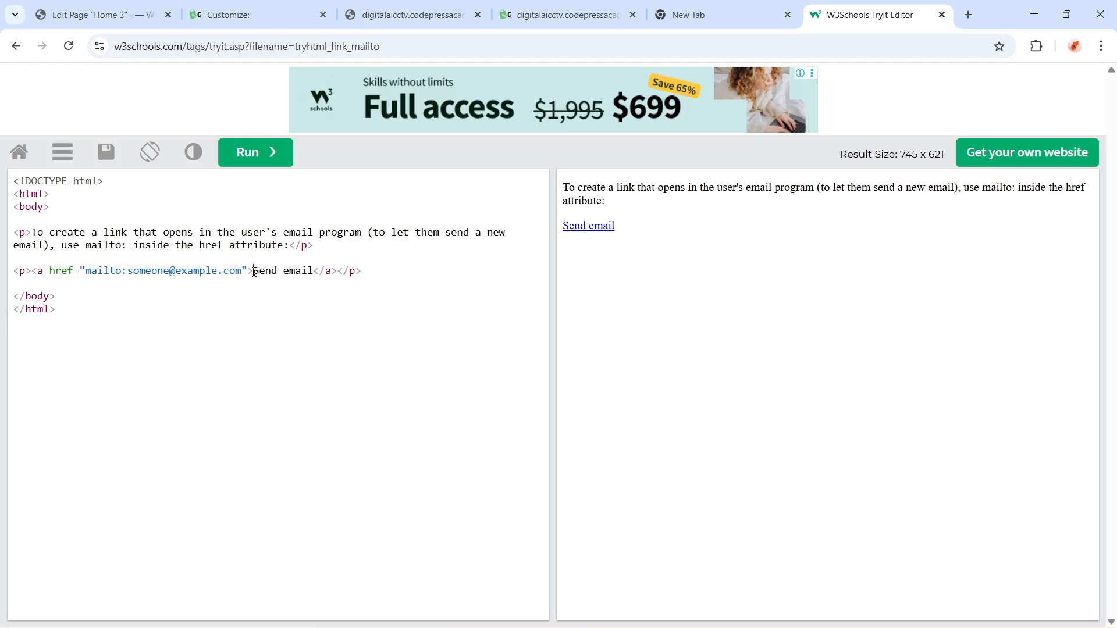
pyautogui.moveTo(254, 272); pyautogui.dragTo(313, 268)
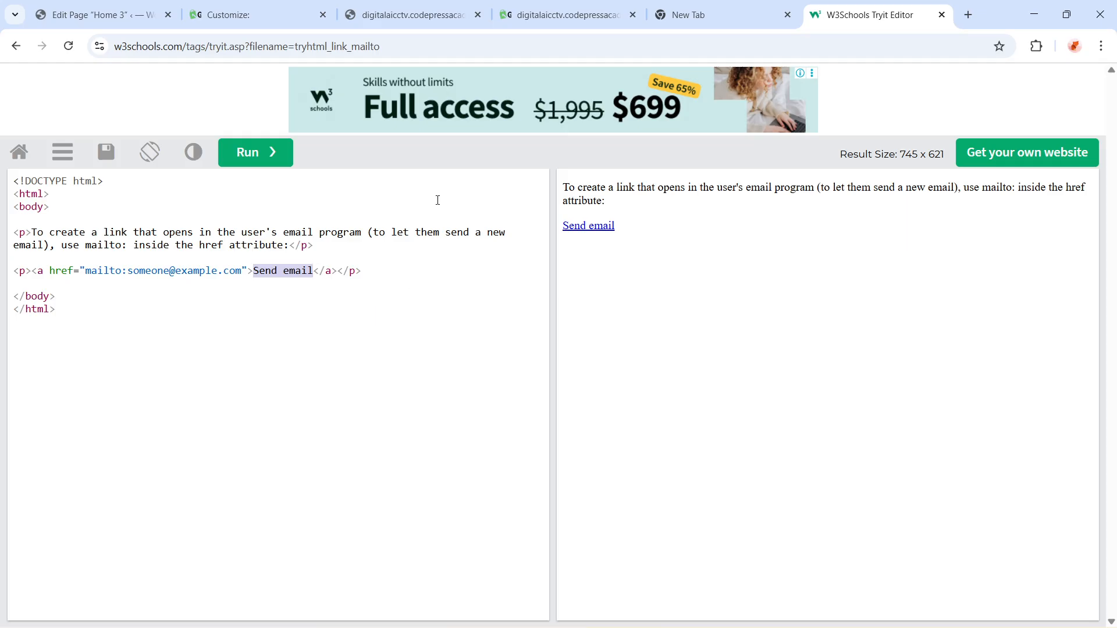
pyautogui.click(438, 19)
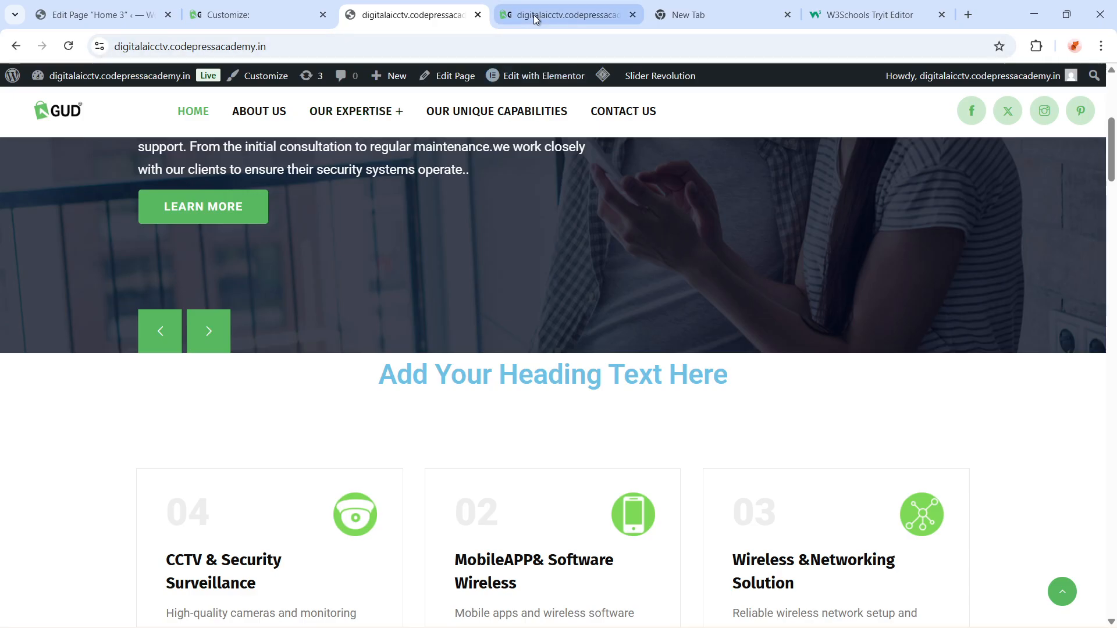
pyautogui.click(559, 15)
pyautogui.click(391, 16)
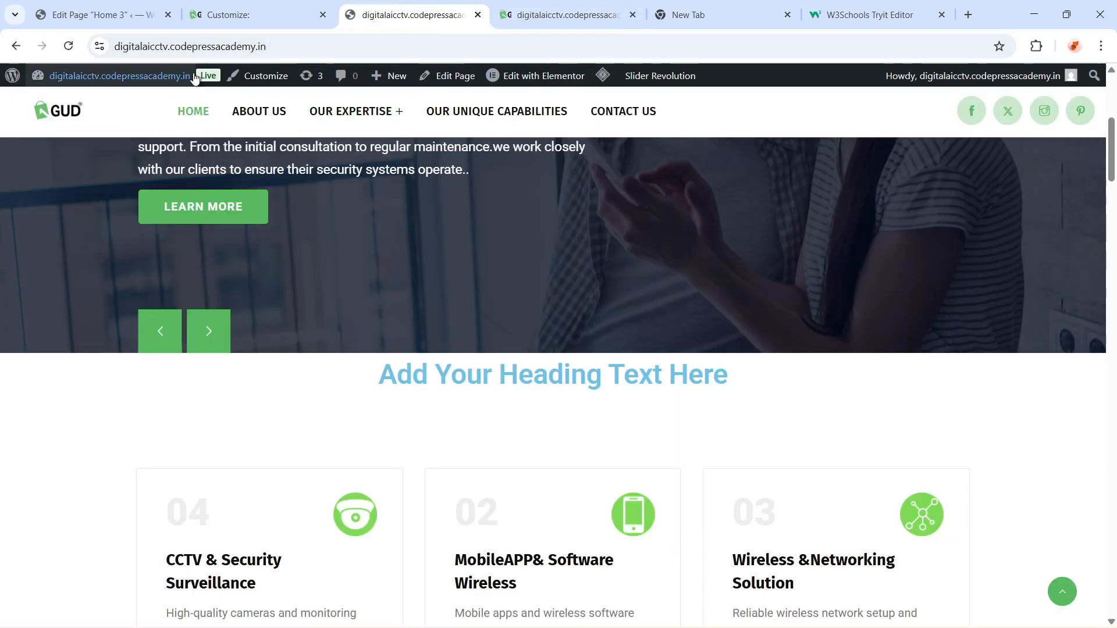
pyautogui.click(252, 8)
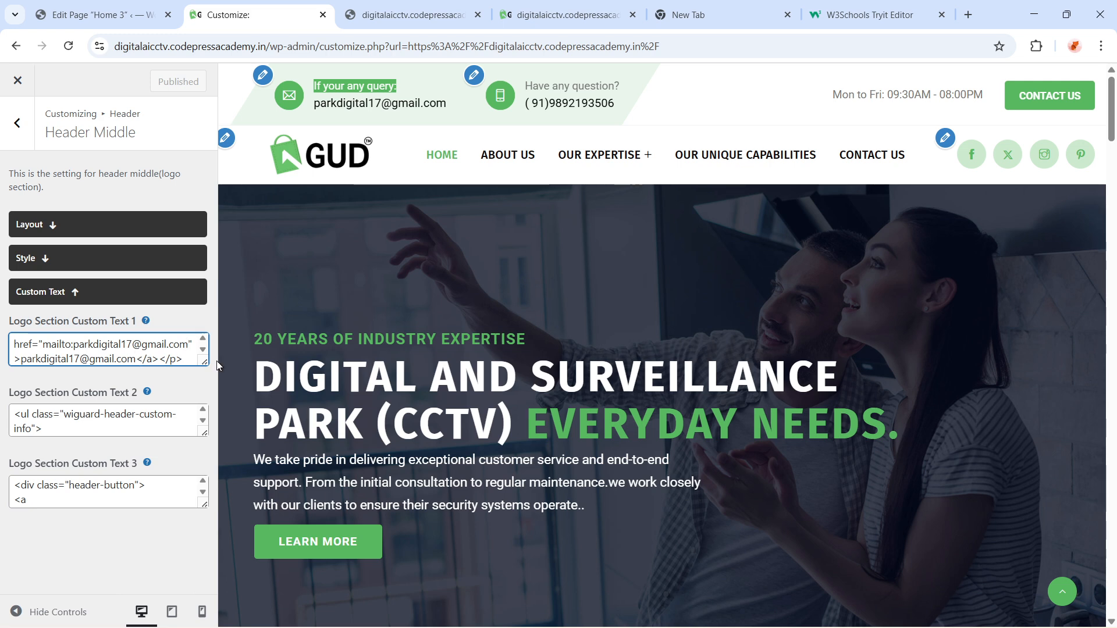
# Change the ending of the displayed email in Logo Section Custom Text 1 to .in and publish
pyautogui.hotkey('shift', 'Left')
pyautogui.hotkey('shift', 'Left')
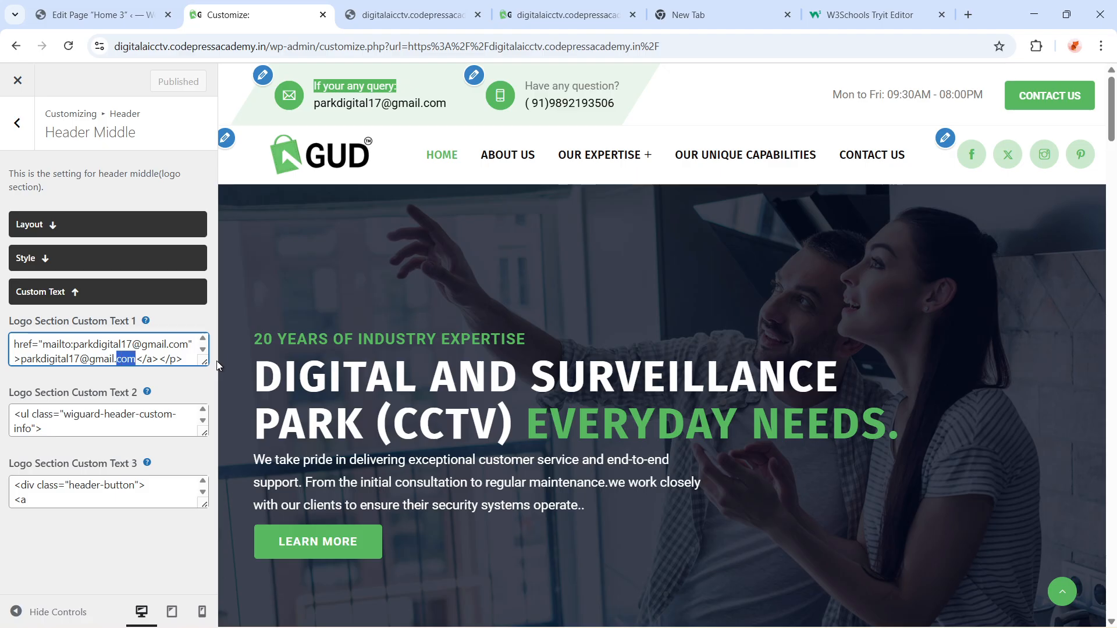
pyautogui.write('i')
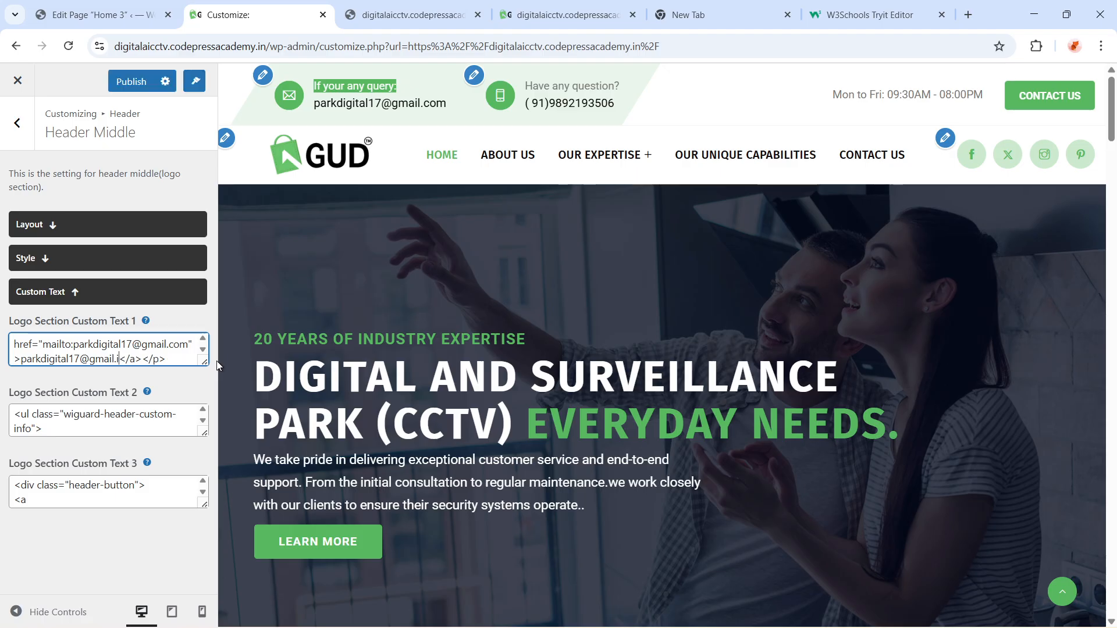
pyautogui.write('n')
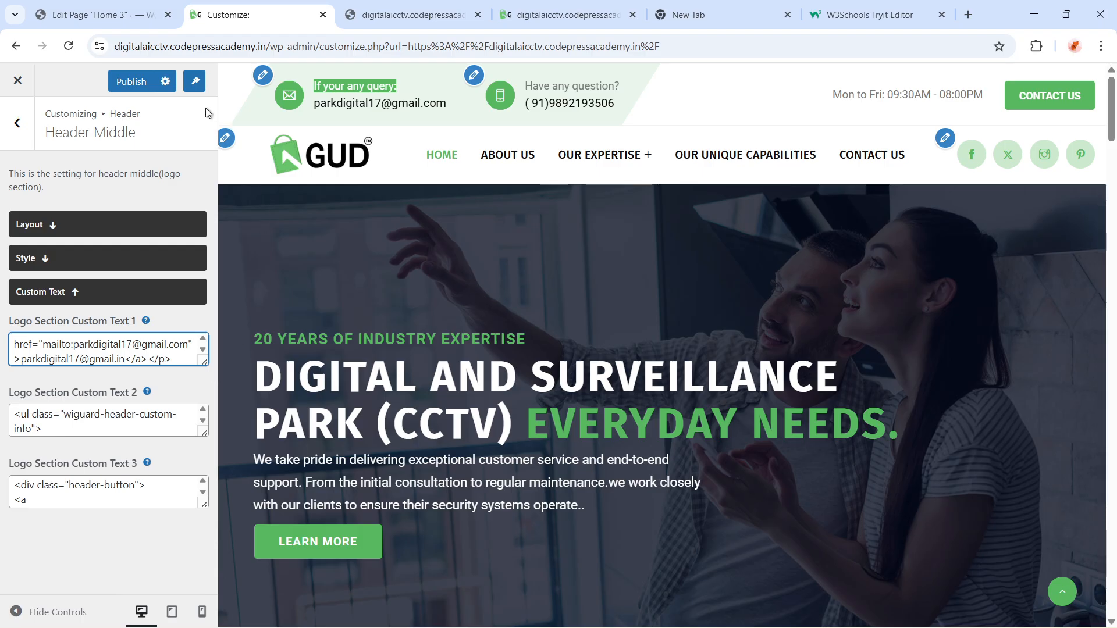
pyautogui.click(157, 81)
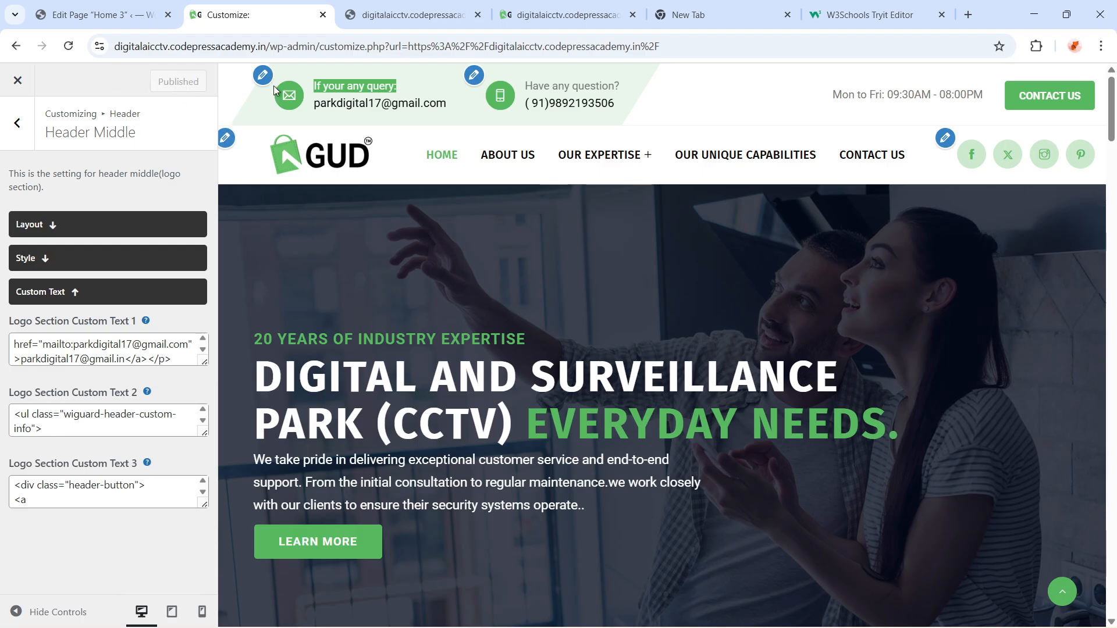
# Reload the live site and check the header email text
pyautogui.click(544, 7)
pyautogui.click(484, 46)
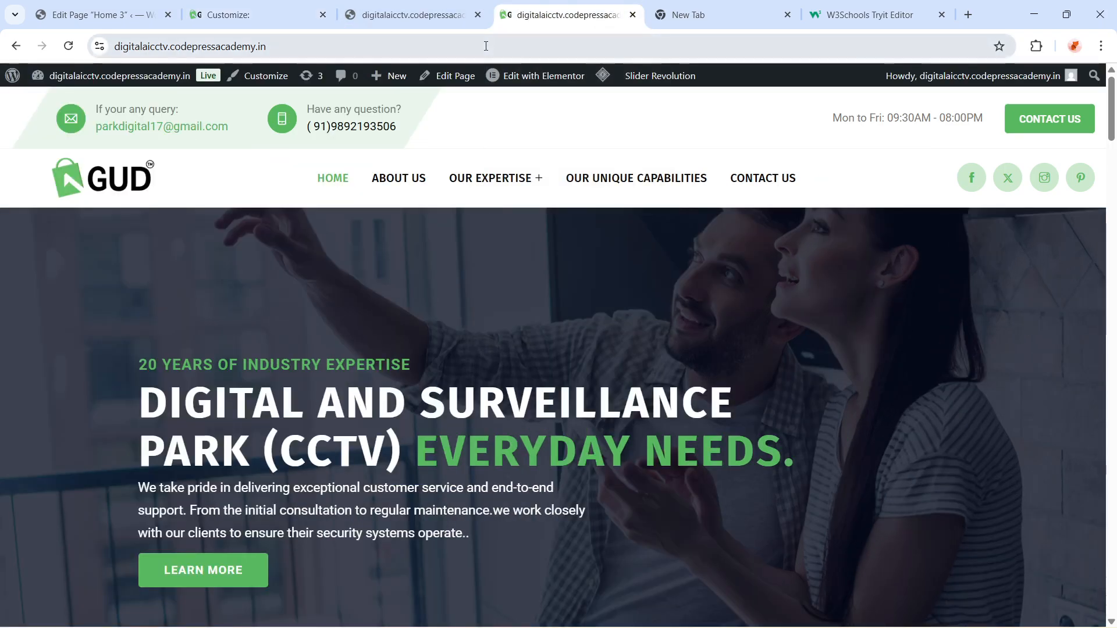
pyautogui.press('Return')
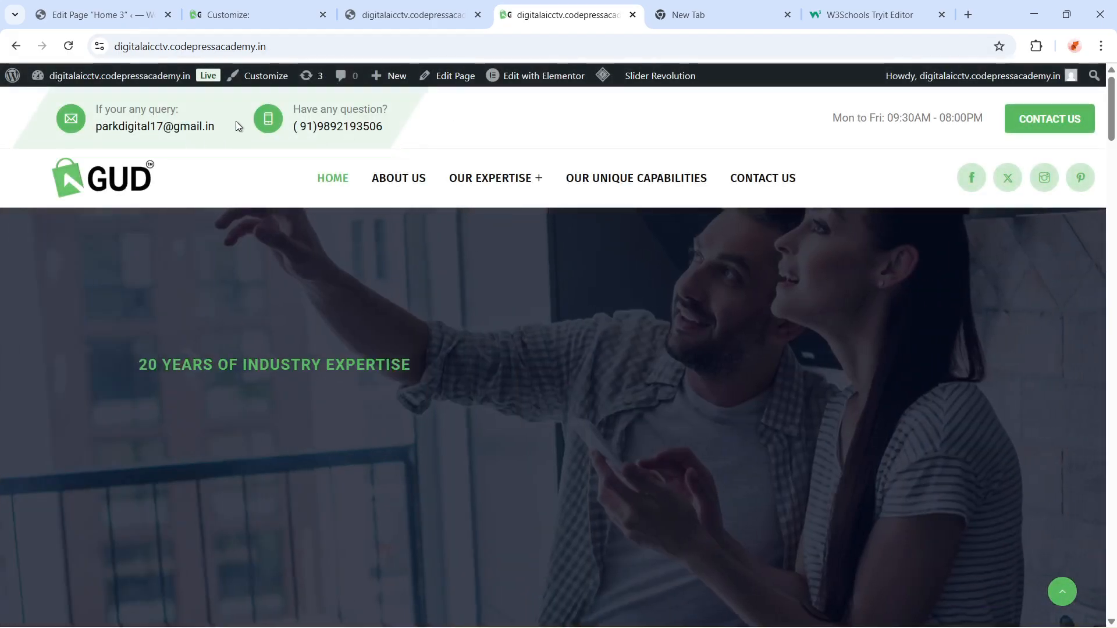
pyautogui.moveTo(95, 108); pyautogui.dragTo(166, 133)
pyautogui.click(217, 125)
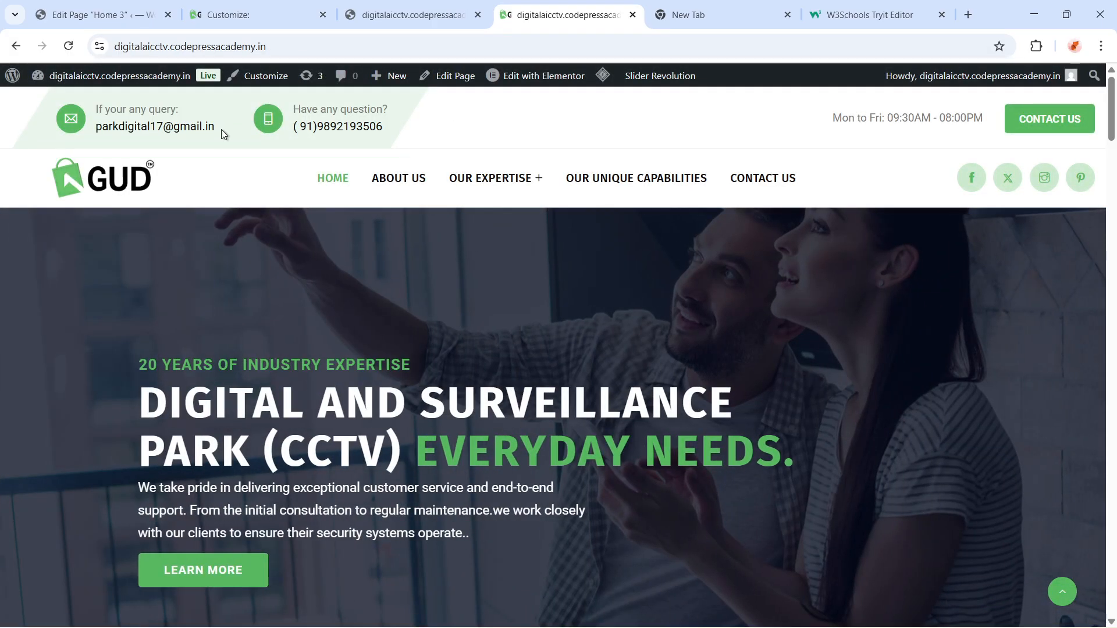
# Restore the displayed email's ending to .com in Logo Section Custom Text 1 and publish
pyautogui.click(384, 19)
pyautogui.click(250, 14)
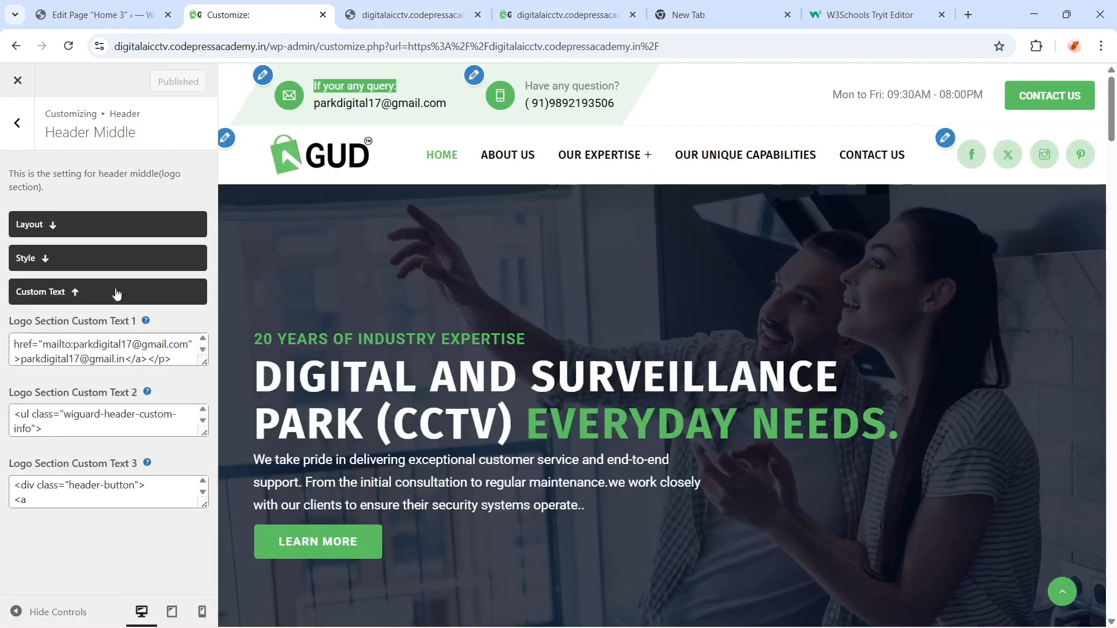
pyautogui.click(129, 359)
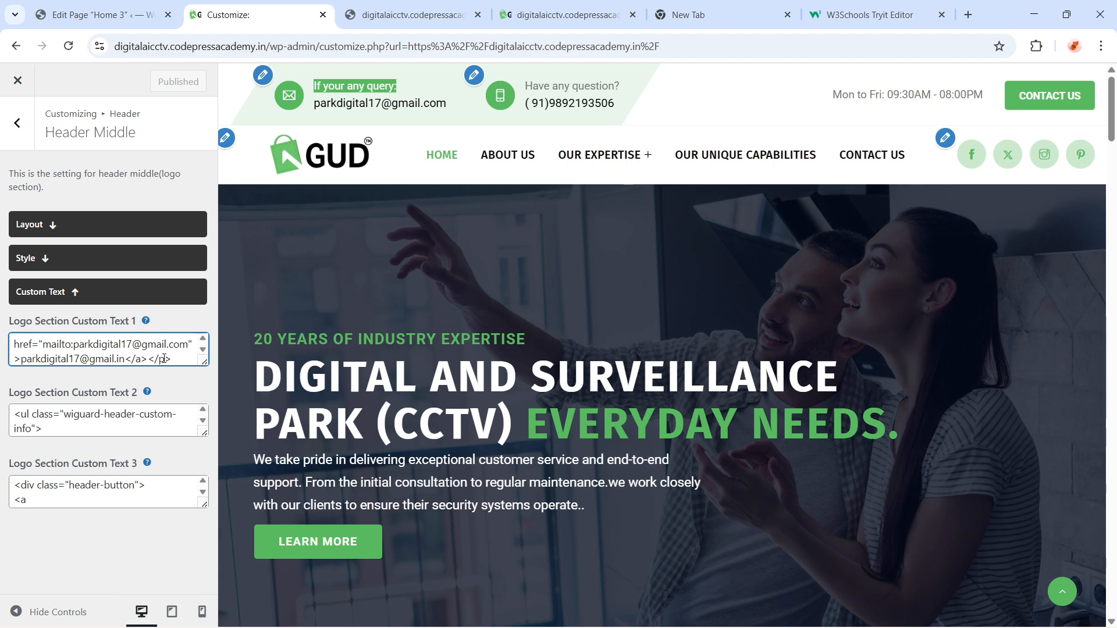
pyautogui.press('BackSpace')
pyautogui.press('BackSpace')
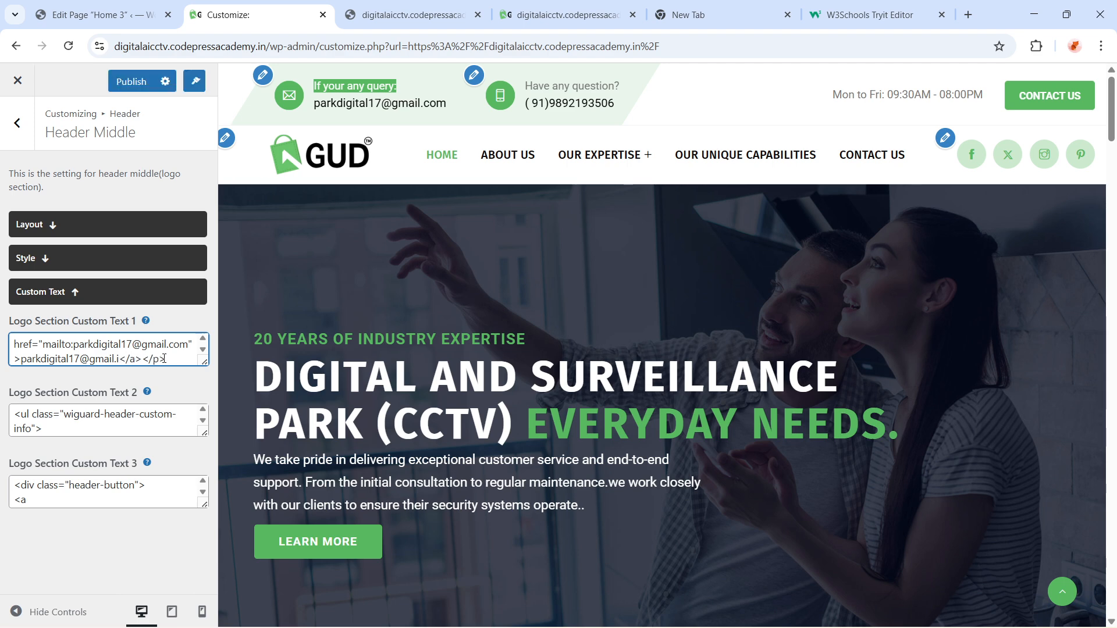
pyautogui.write('com')
pyautogui.click(131, 82)
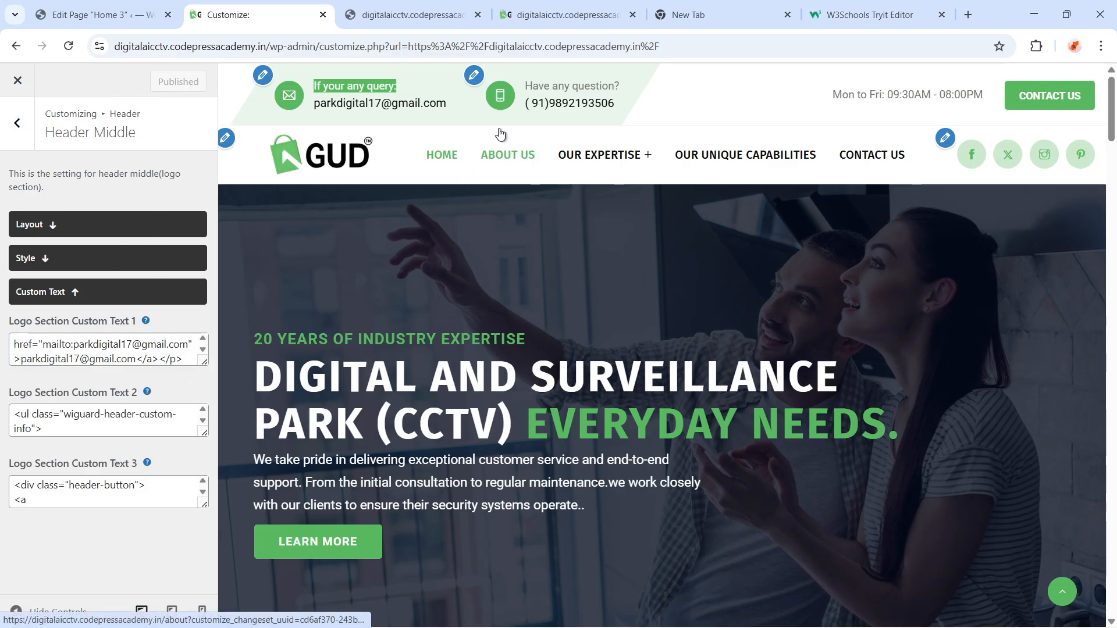
# Scroll through the code of Logo Section Custom Text 2
pyautogui.scroll(-3, 99, 413)
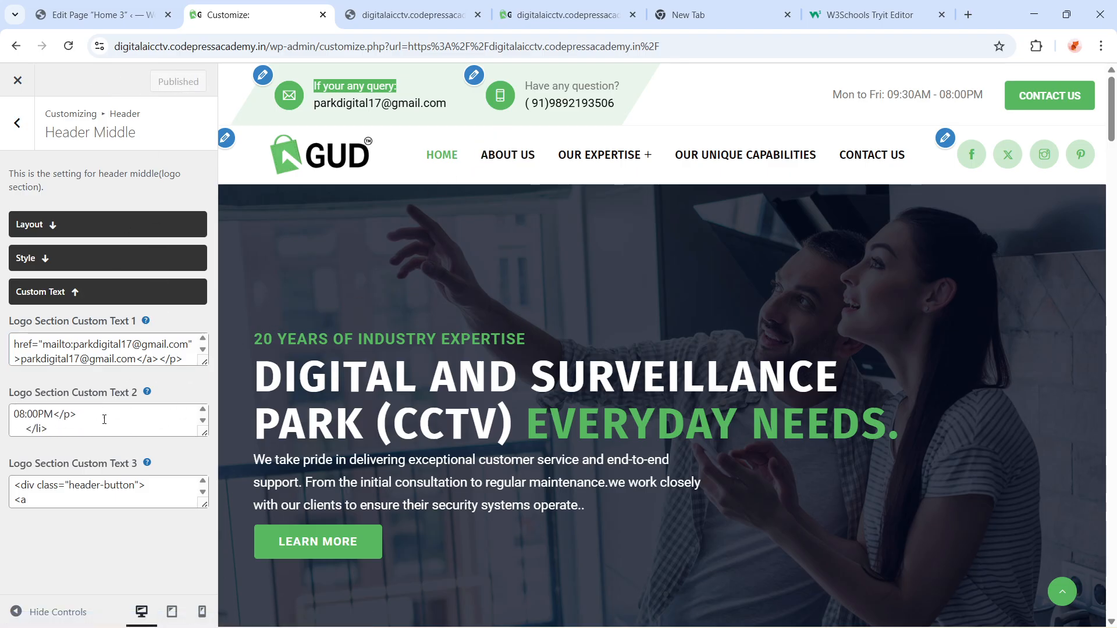
pyautogui.scroll(5, 87, 419)
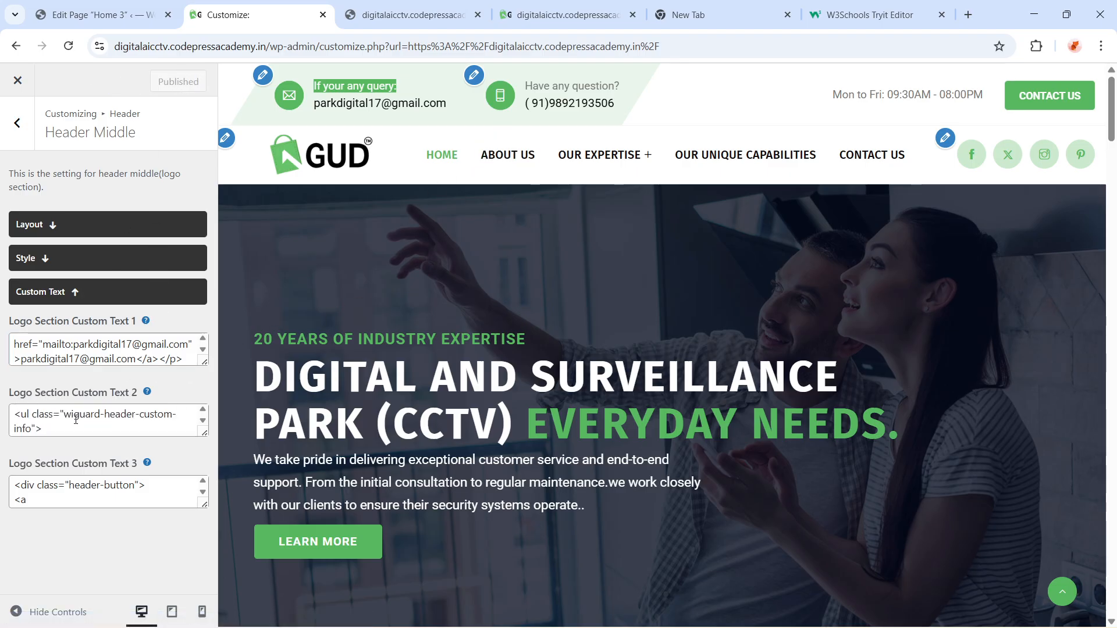
pyautogui.scroll(-3, 128, 422)
pyautogui.click(110, 418)
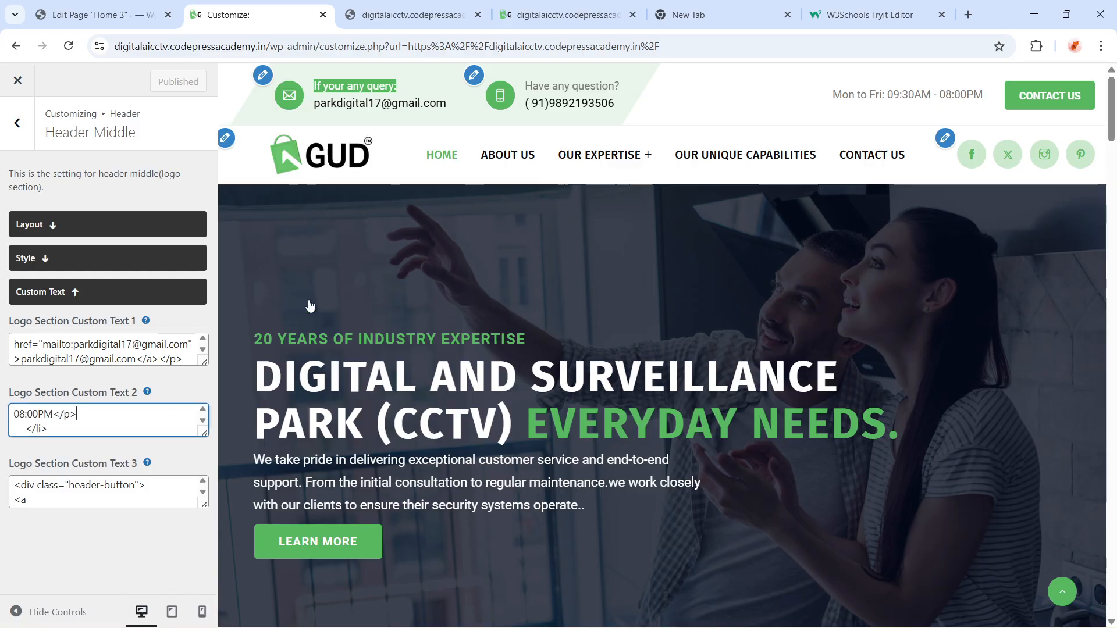
pyautogui.press('Up')
pyautogui.press('Up')
pyautogui.press('Up')
pyautogui.press('Up')
pyautogui.press('Up')
pyautogui.press('Up')
pyautogui.press('Up')
pyautogui.press('Up')
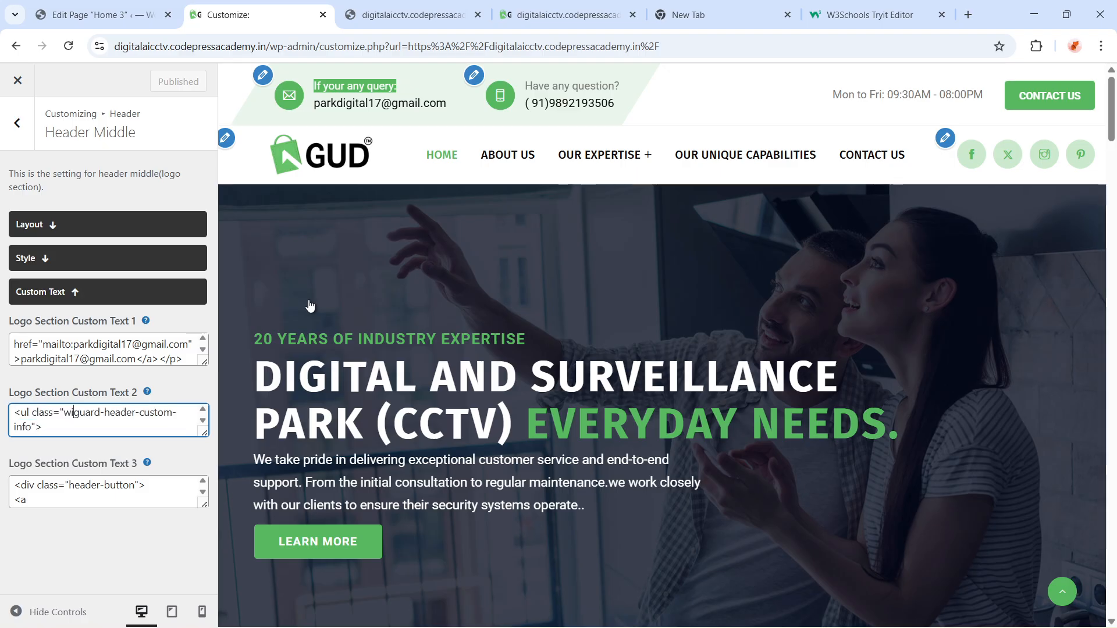
pyautogui.press('Down')
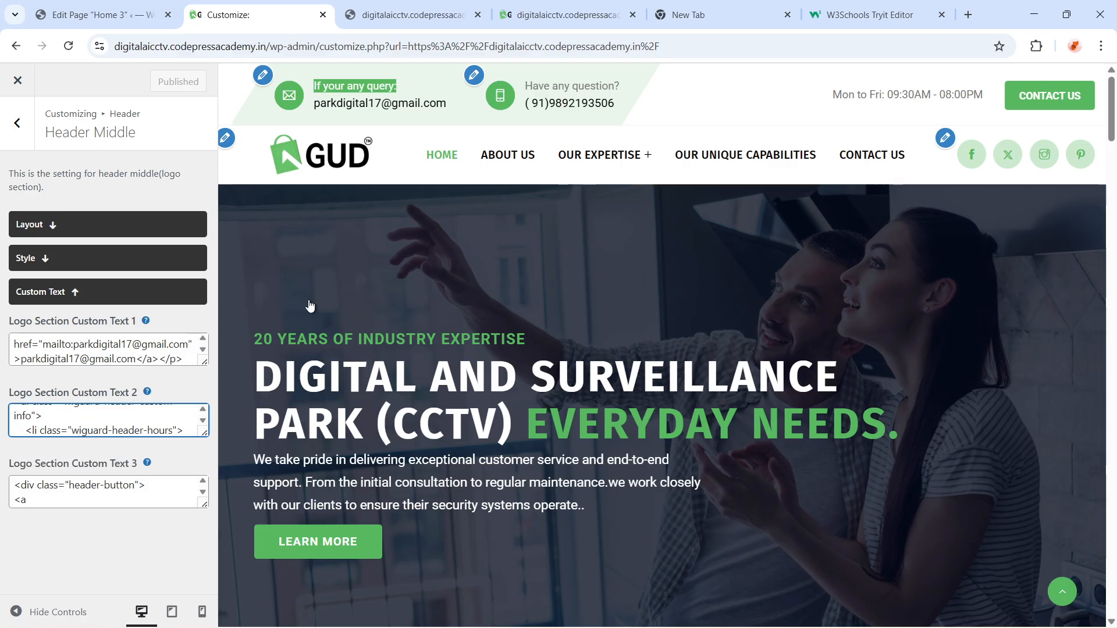
pyautogui.press('Down')
pyautogui.press('Down')
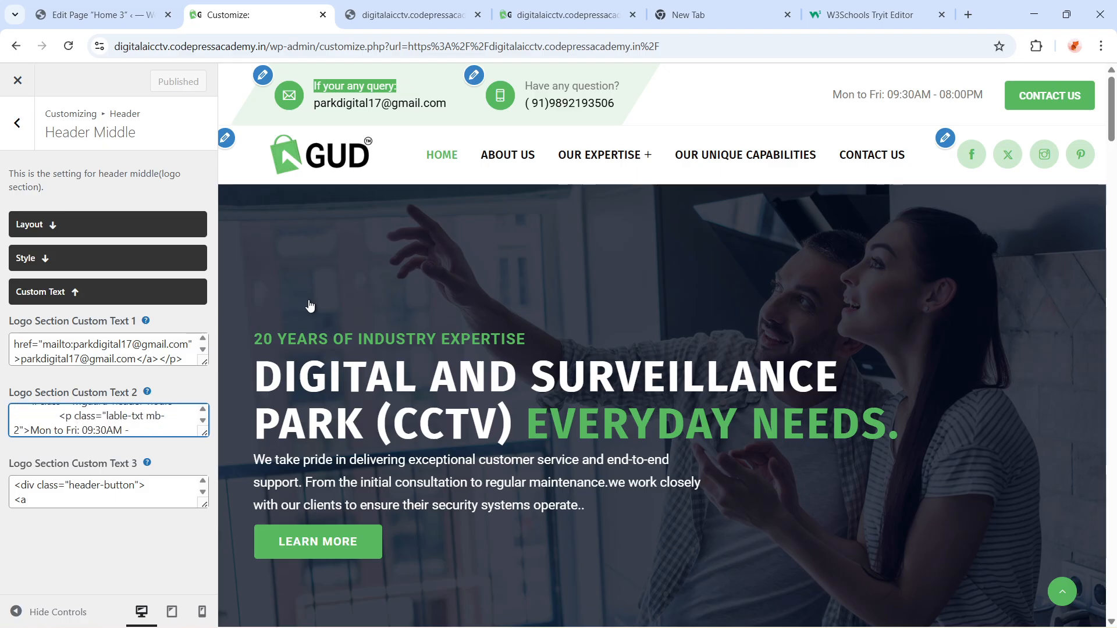
pyautogui.press('Down')
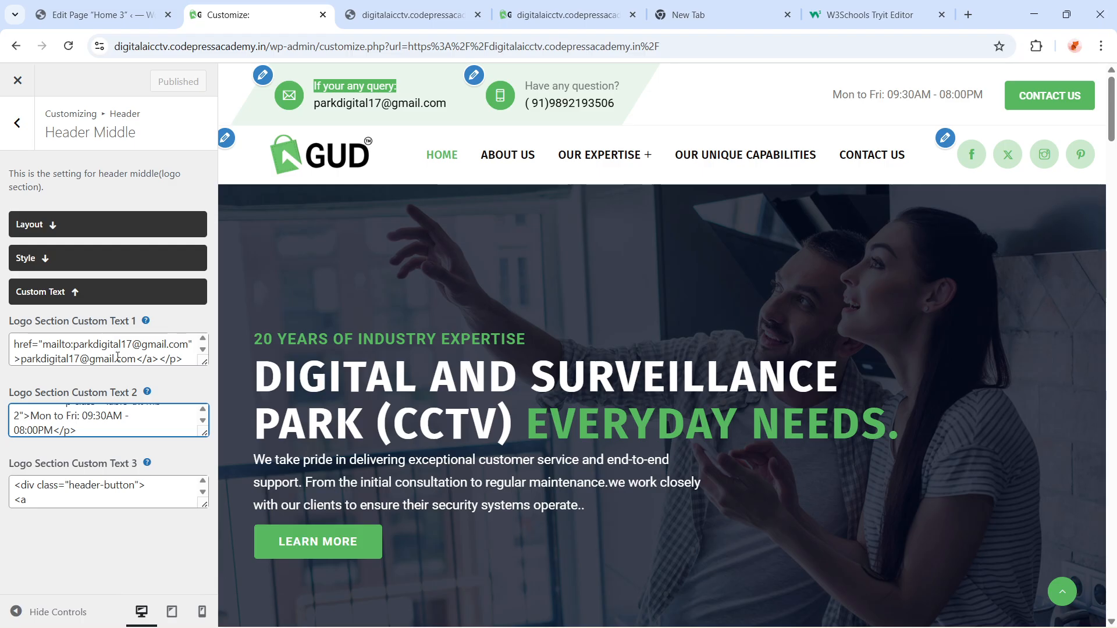
# Step through the code lines of Logo Section Custom Text 1
pyautogui.click(118, 357)
pyautogui.press('Down')
pyautogui.press('Down')
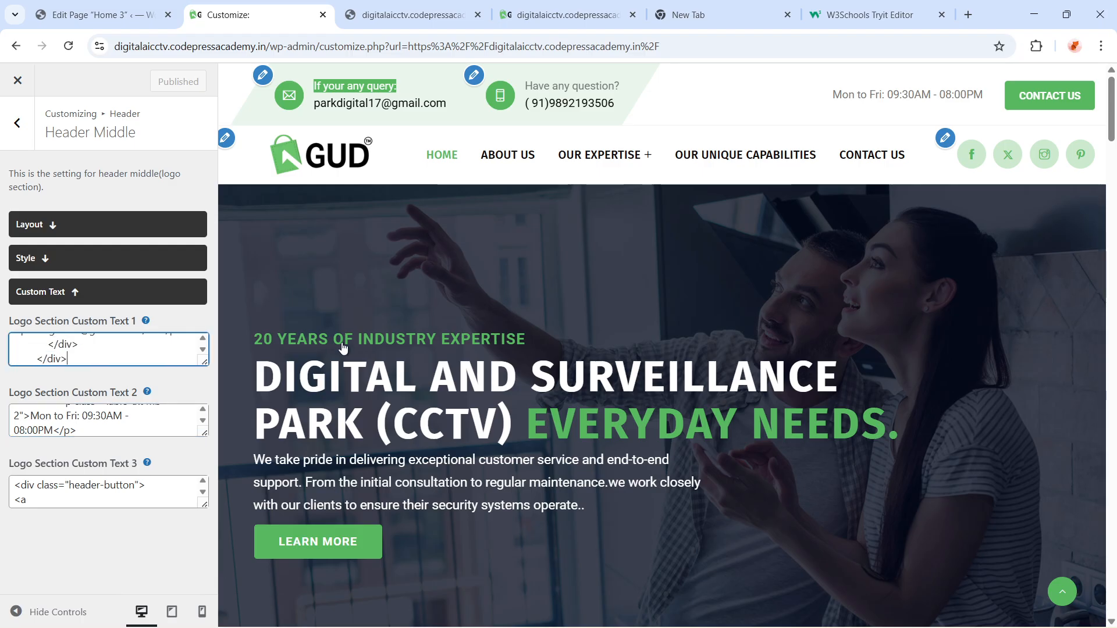
pyautogui.press('Up')
pyautogui.press('Up')
pyautogui.press('Up')
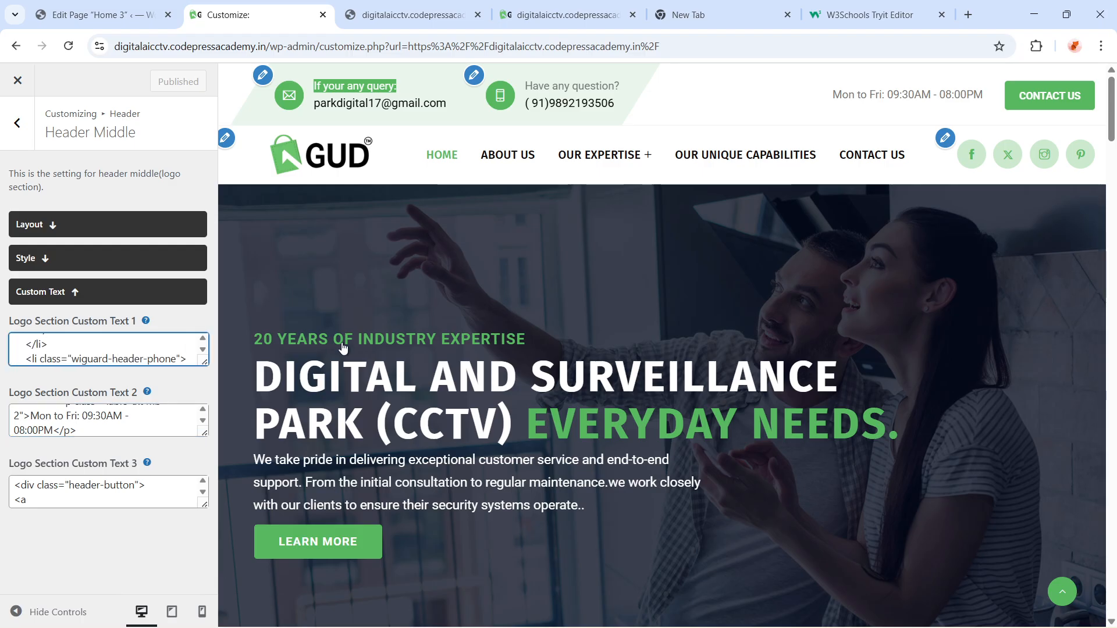
# Move down through Logo Section Custom Text 1 to the phone number's tel link line
pyautogui.press('Down')
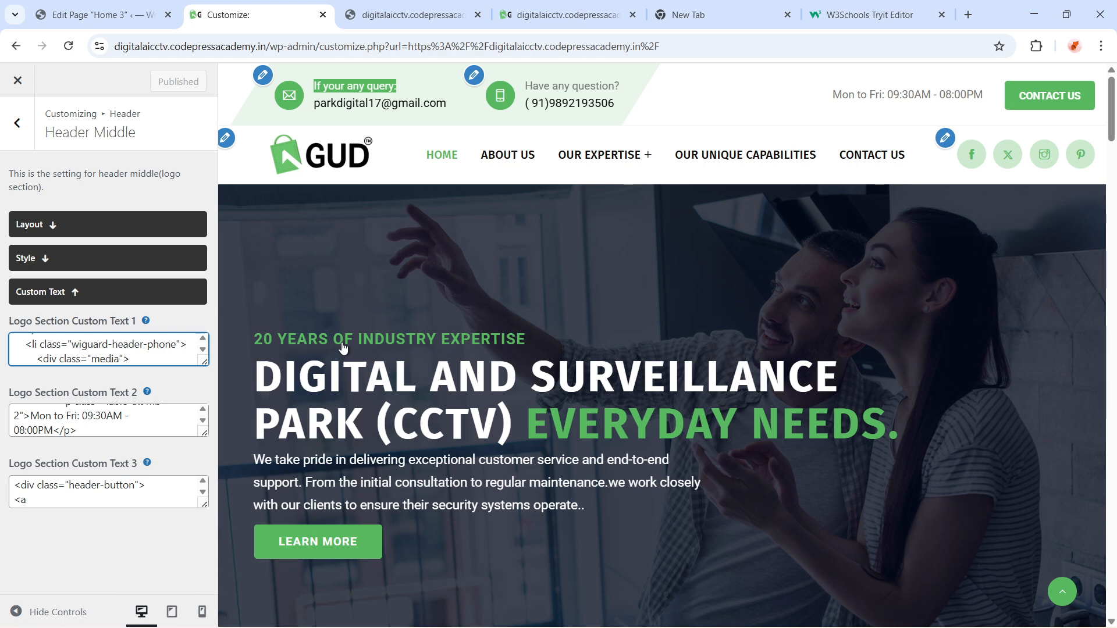
pyautogui.press('Down')
pyautogui.press('Down')
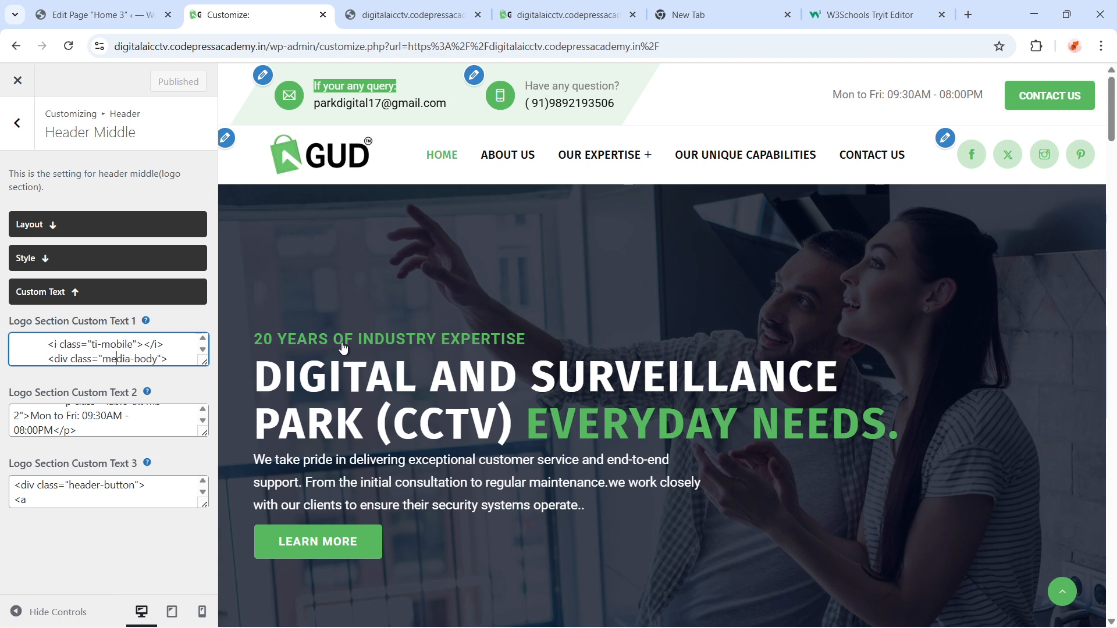
pyautogui.press('Down')
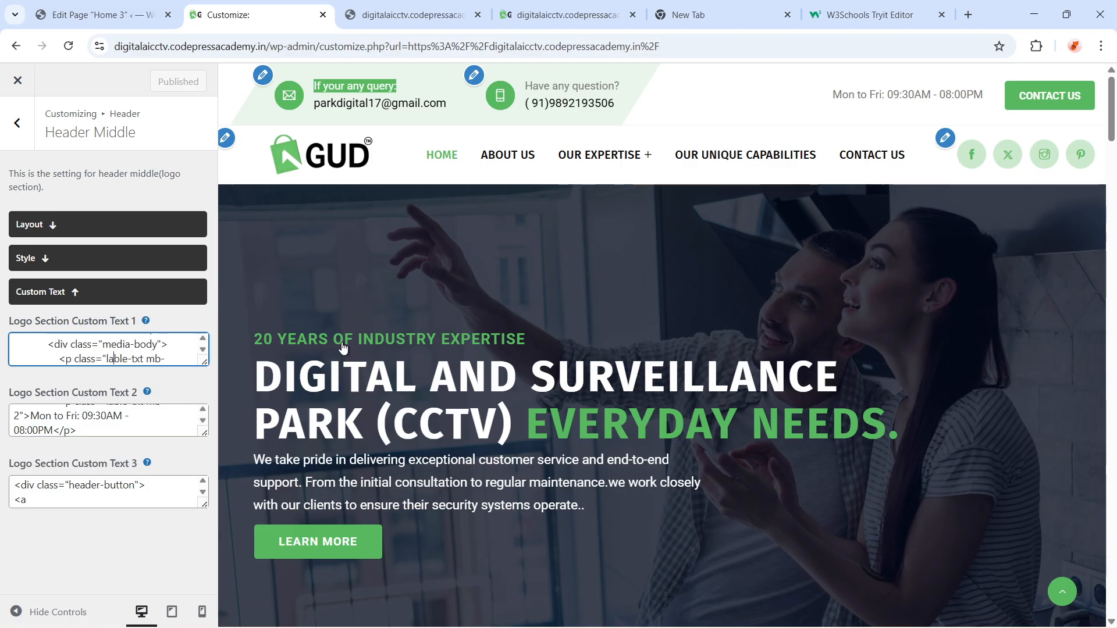
pyautogui.press('Down')
pyautogui.press('Down')
pyautogui.press('Down')
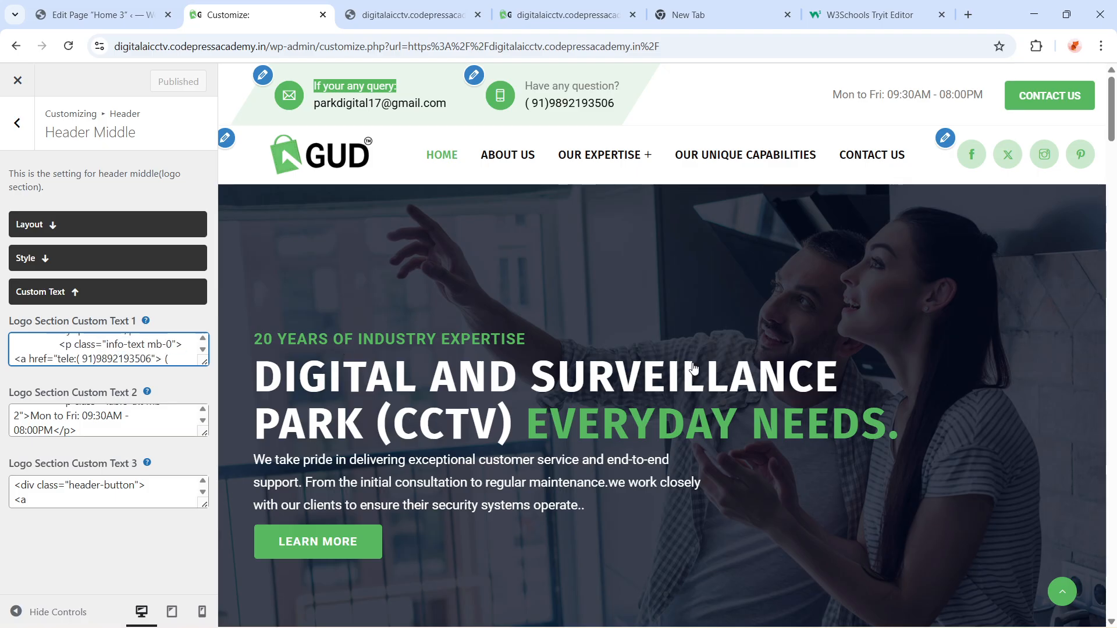
pyautogui.moveTo(641, 96); pyautogui.dragTo(111, 431)
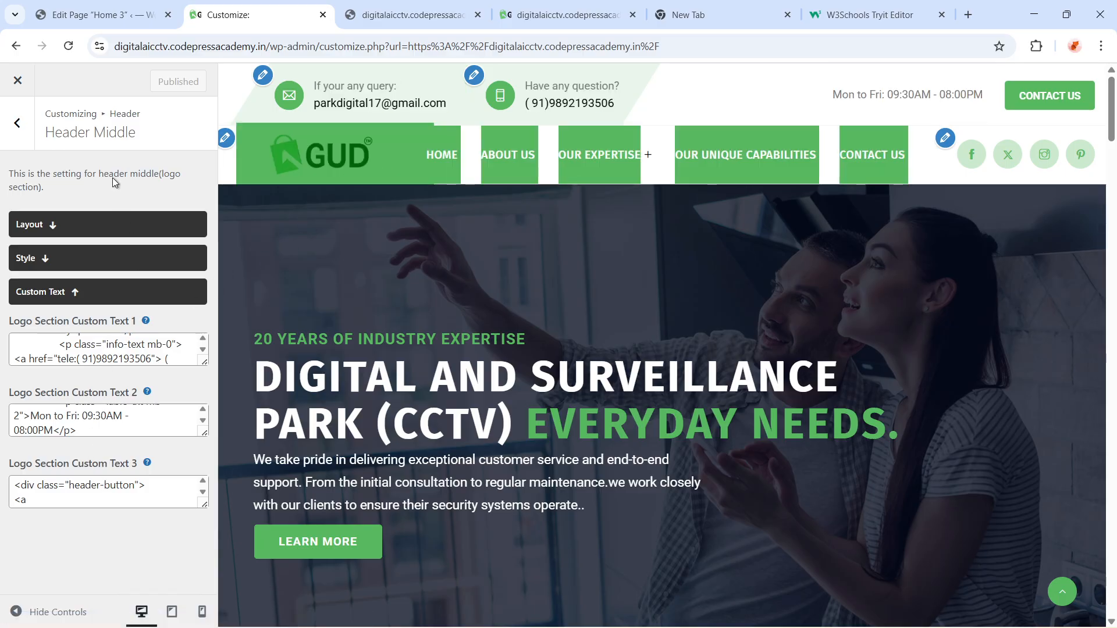
pyautogui.moveTo(113, 177); pyautogui.dragTo(37, 105)
pyautogui.moveTo(317, 125); pyautogui.dragTo(315, 86)
pyautogui.moveTo(503, 141); pyautogui.dragTo(128, 411)
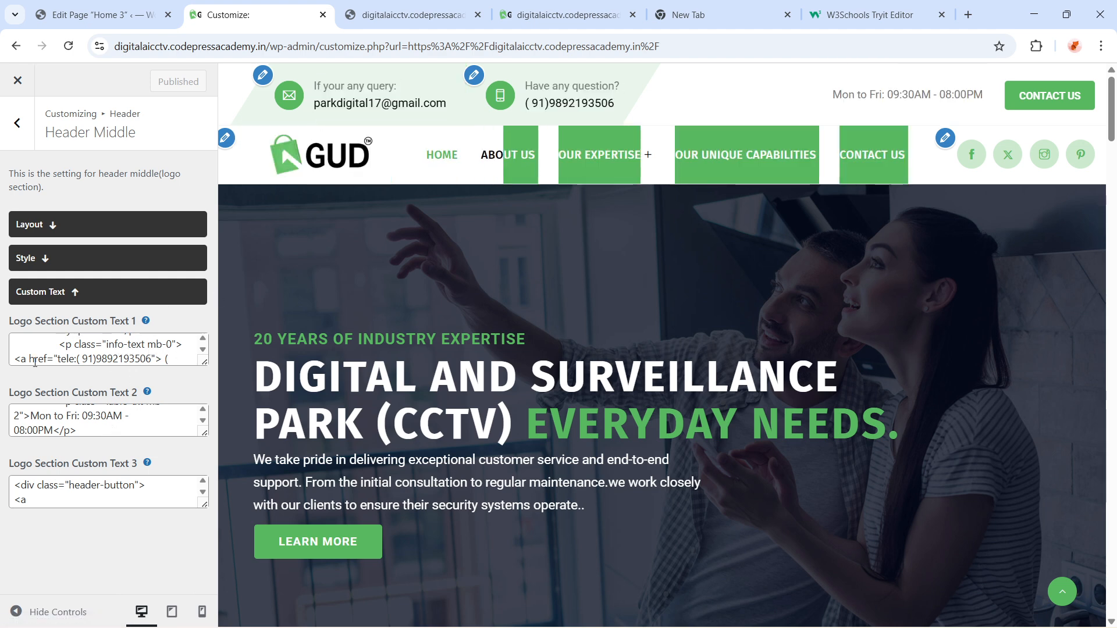
# Change the phone link's tel number ending to 88 in Logo Section Custom Text 1 and publish
pyautogui.click(152, 358)
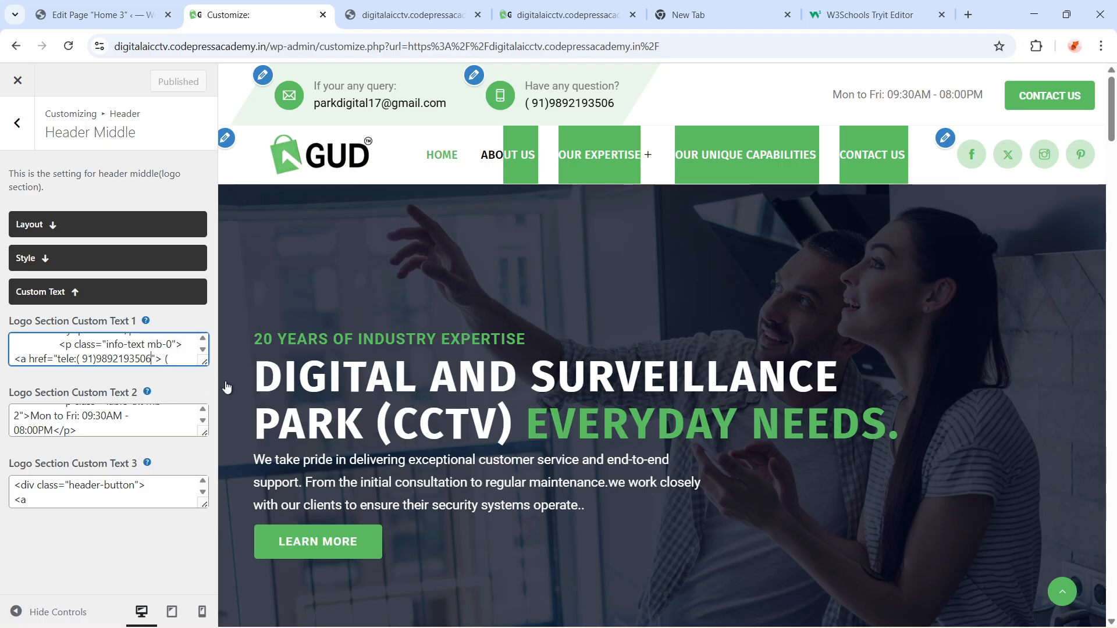
pyautogui.press('BackSpace')
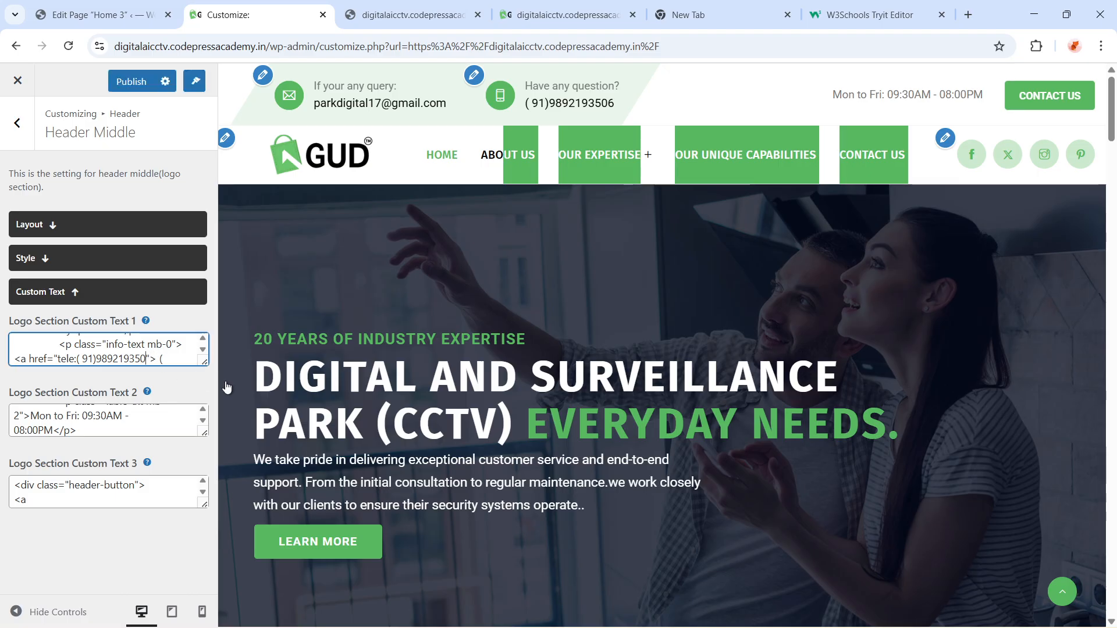
pyautogui.write('88')
pyautogui.click(130, 81)
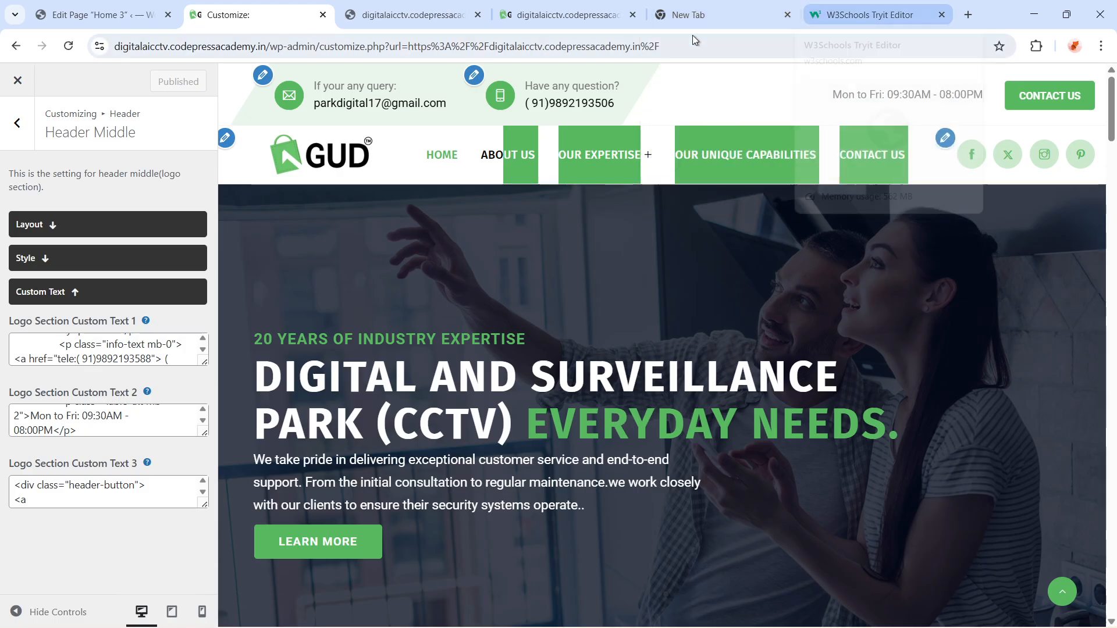
# Reload the live site and check the header phone number
pyautogui.click(567, 15)
pyautogui.click(544, 46)
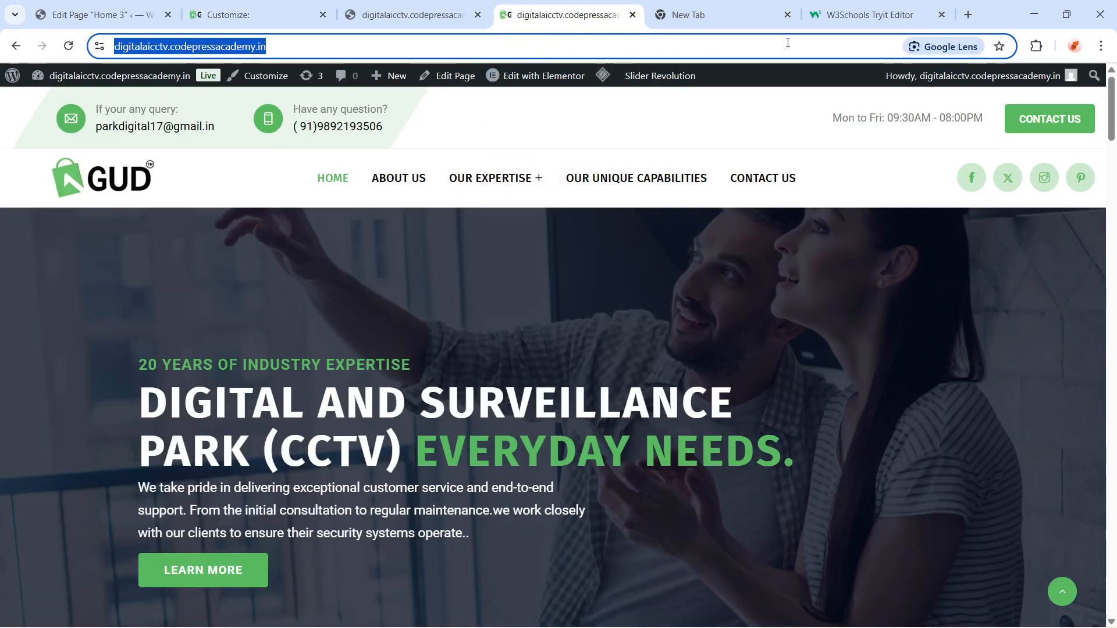
pyautogui.press('Return')
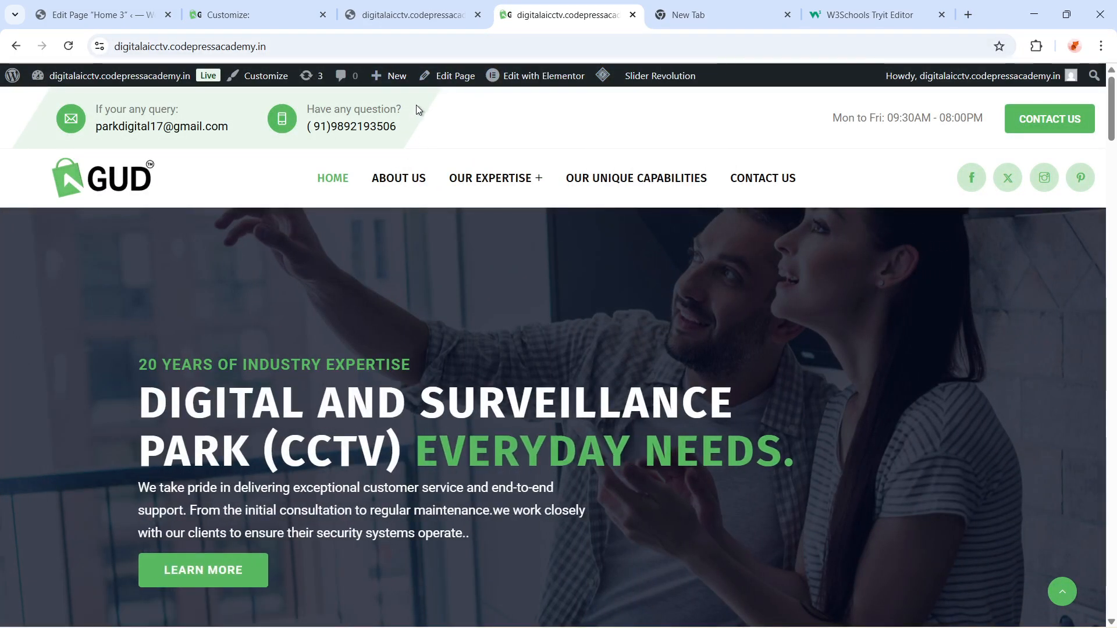
pyautogui.click(424, 15)
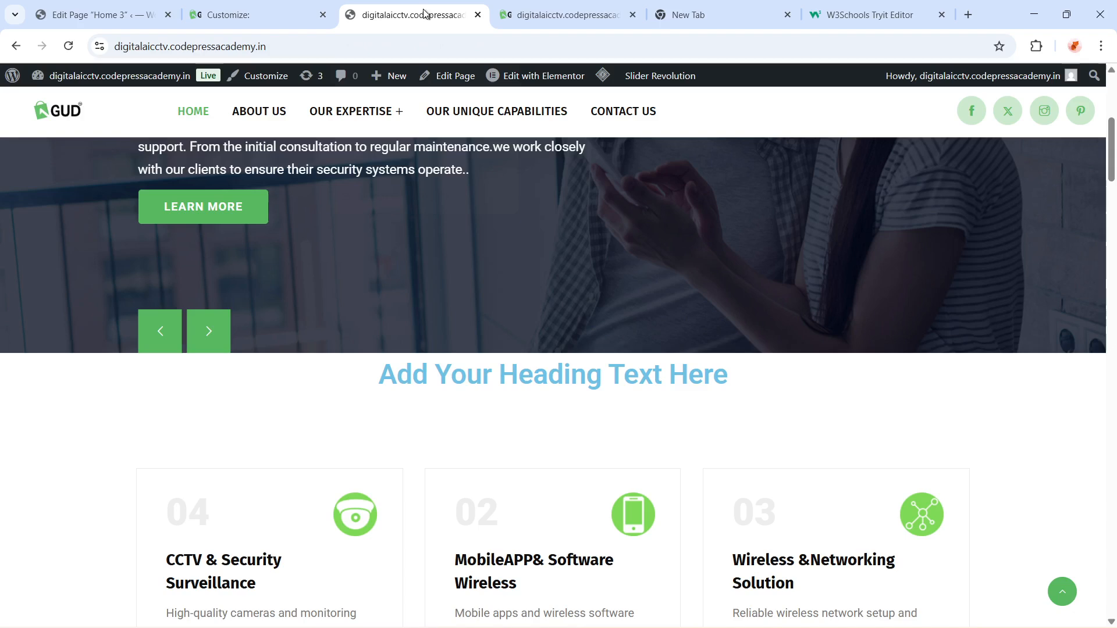
pyautogui.click(281, 10)
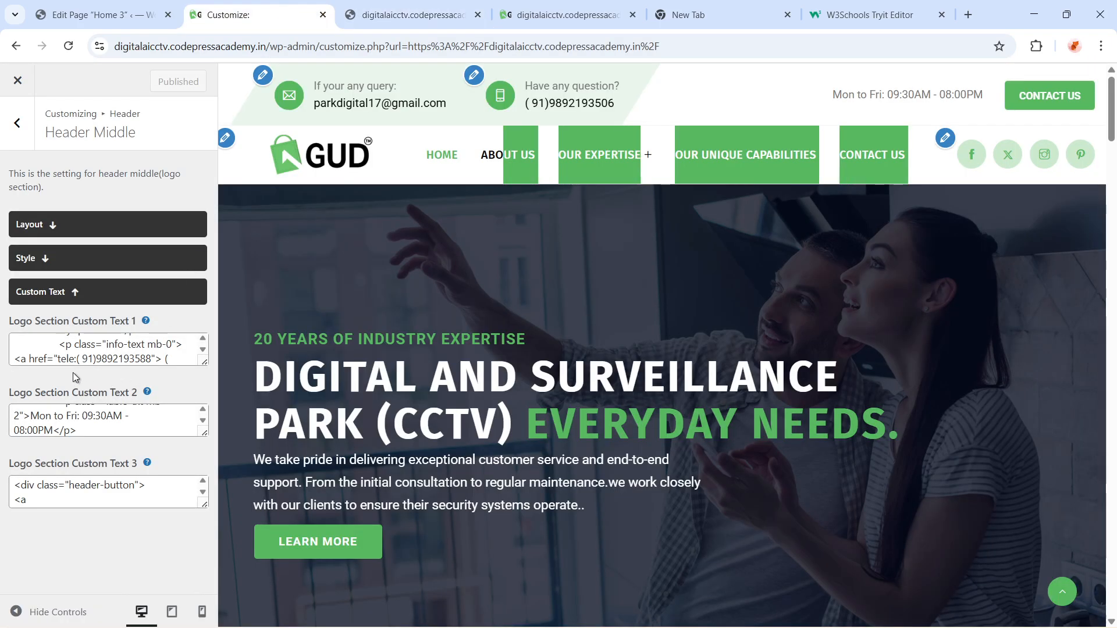
# Restore the tel number's ending to 06 in the phone link of Logo Section Custom Text 1
pyautogui.click(152, 359)
pyautogui.press('BackSpace')
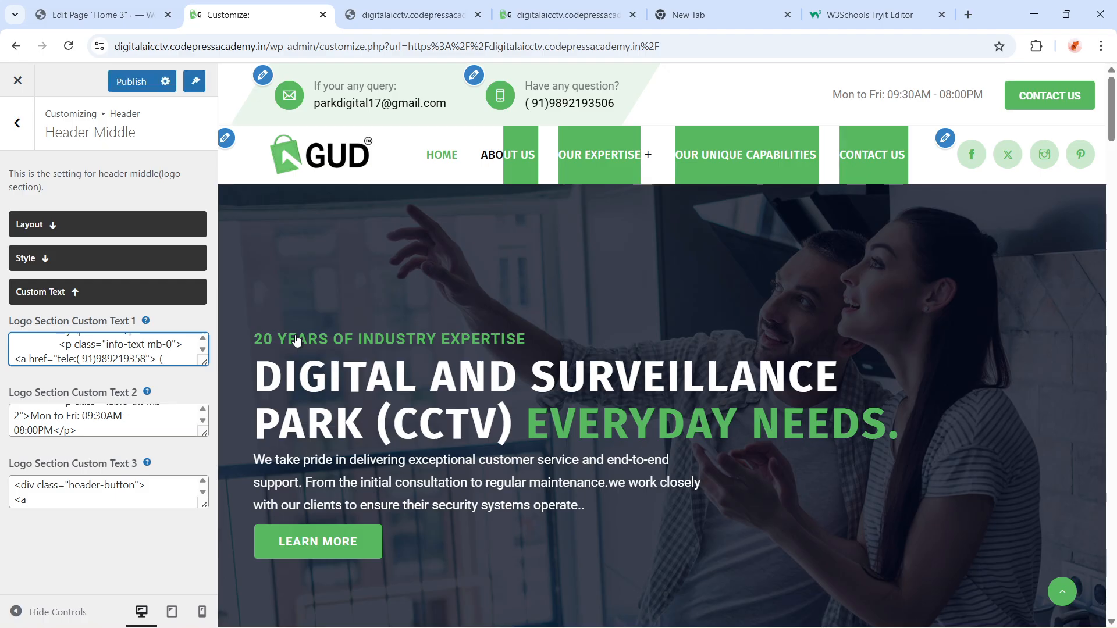
pyautogui.write('06')
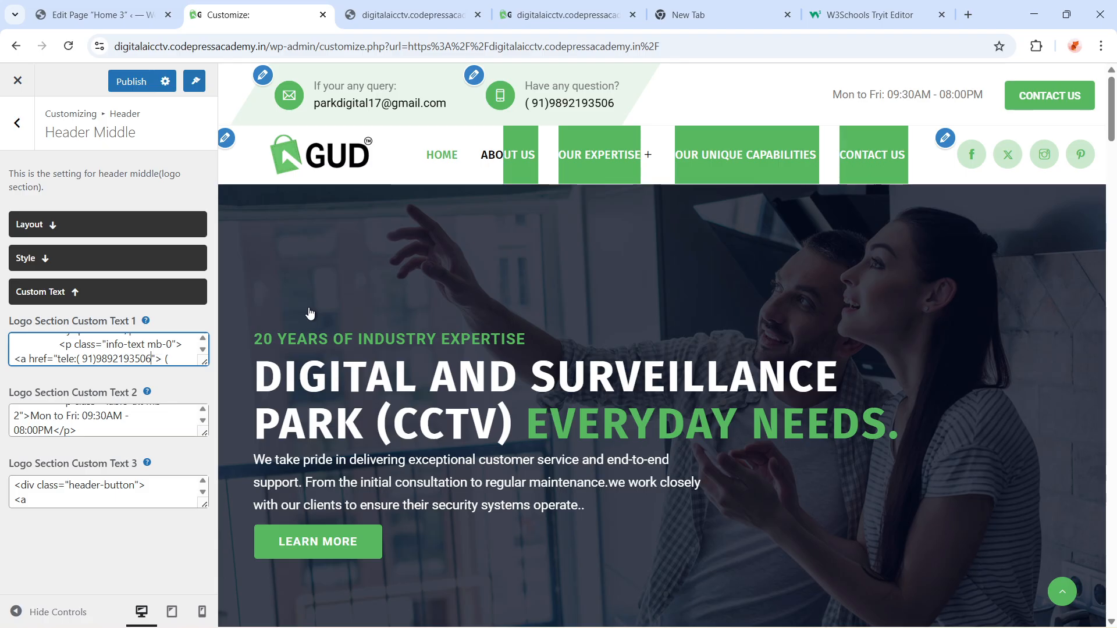
# Change the displayed phone number's ending to 88 in Logo Section Custom Text 1 and publish
pyautogui.press('Down')
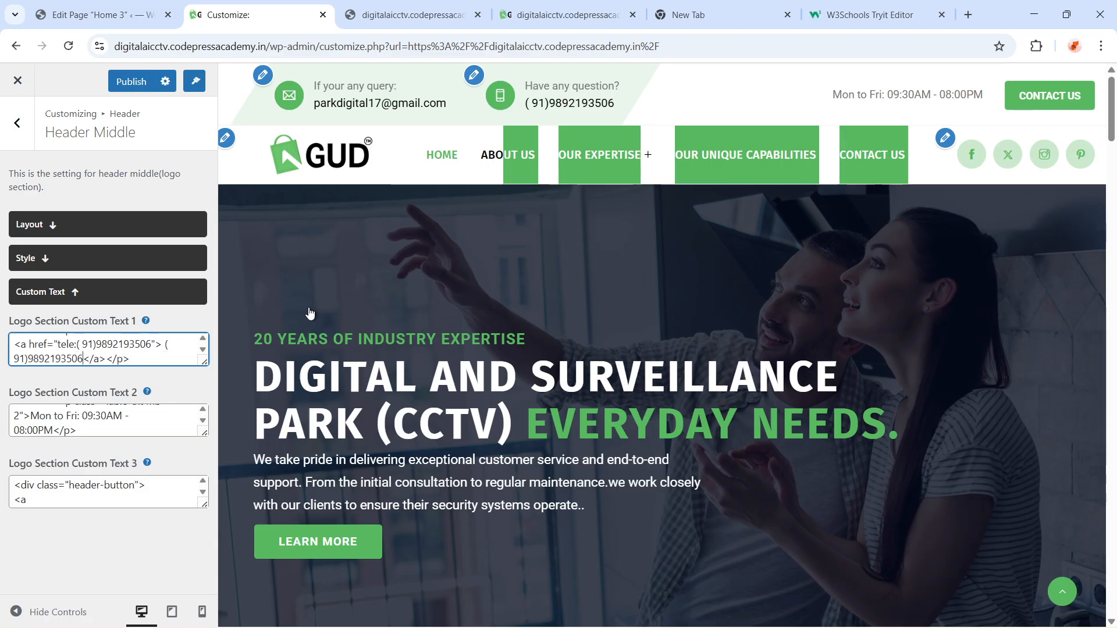
pyautogui.press('BackSpace')
pyautogui.press('BackSpace')
pyautogui.write('88')
pyautogui.click(131, 81)
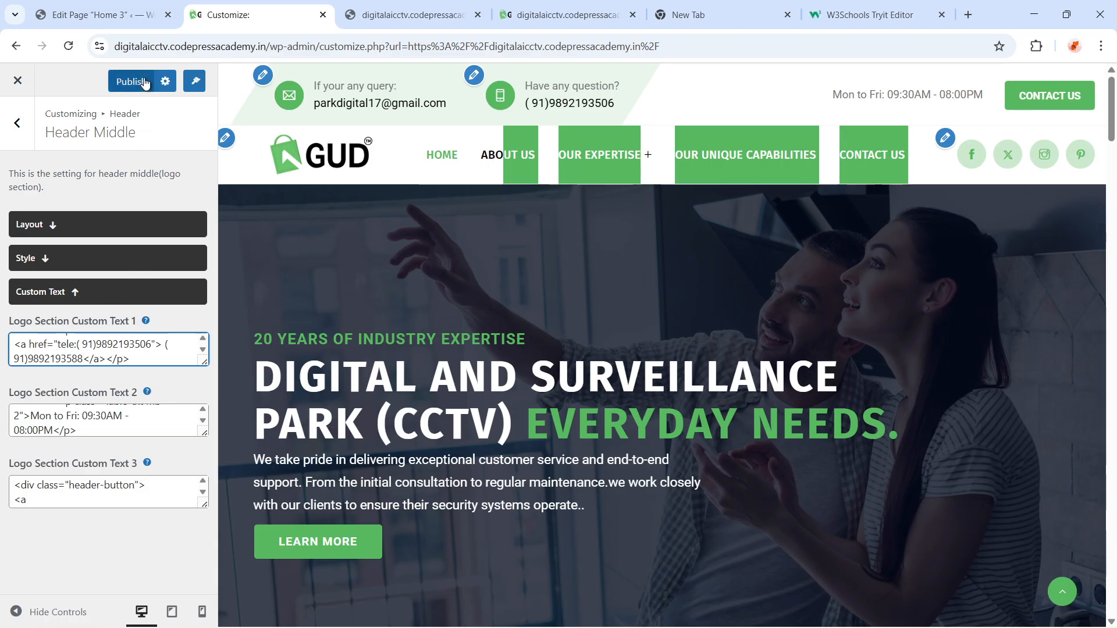
# Reload the live site and check the displayed header phone number
pyautogui.click(594, 17)
pyautogui.click(509, 38)
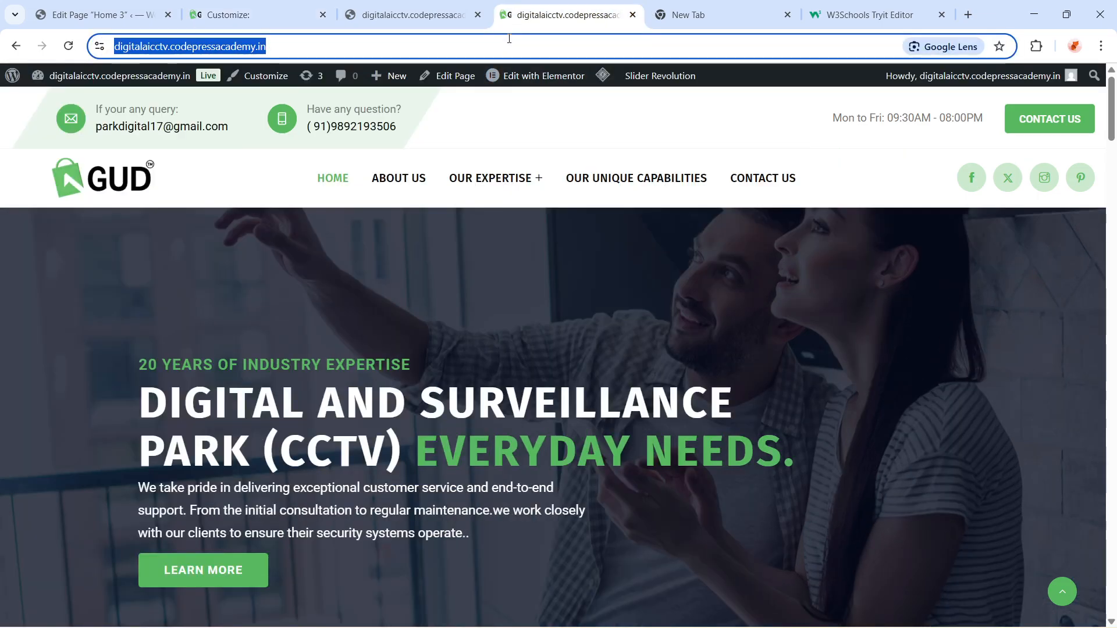
pyautogui.press('Return')
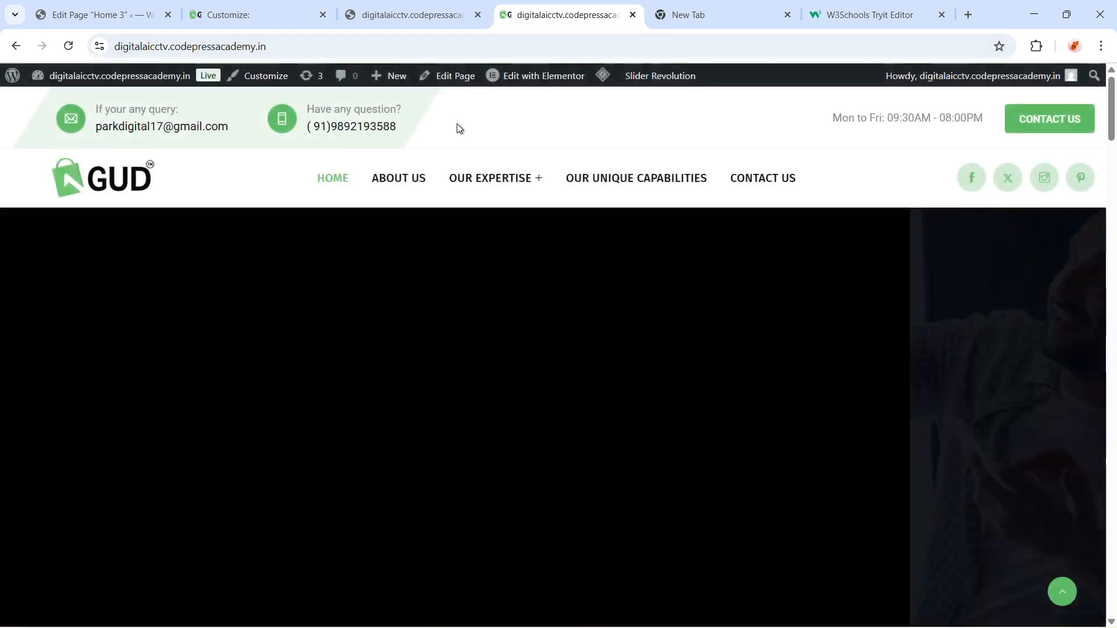
pyautogui.moveTo(456, 127); pyautogui.dragTo(401, 135)
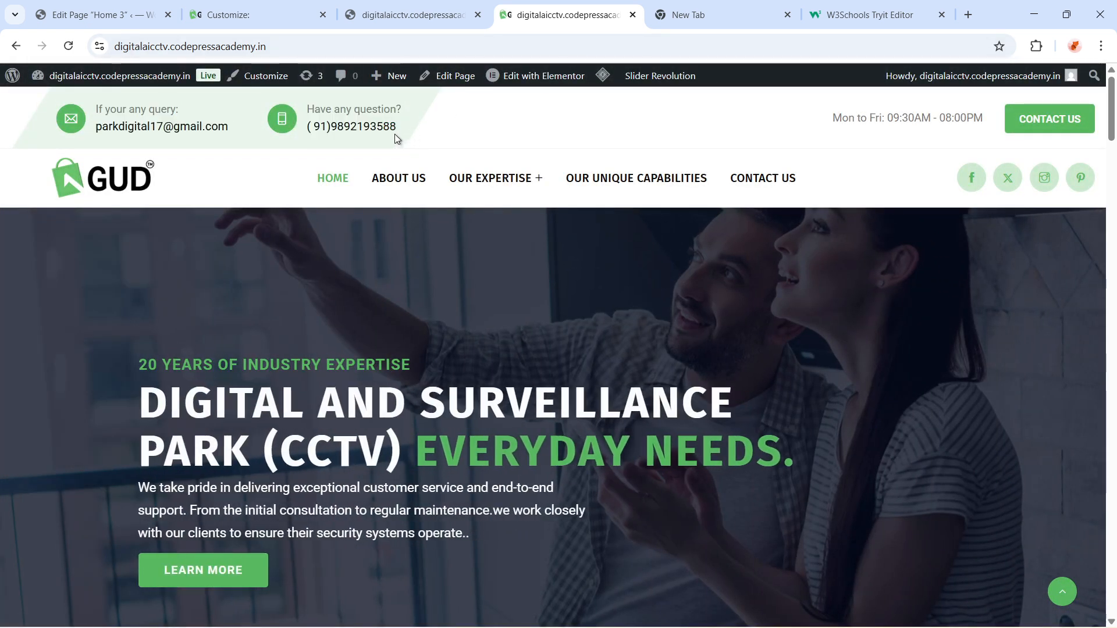
pyautogui.click(416, 16)
pyautogui.click(240, 17)
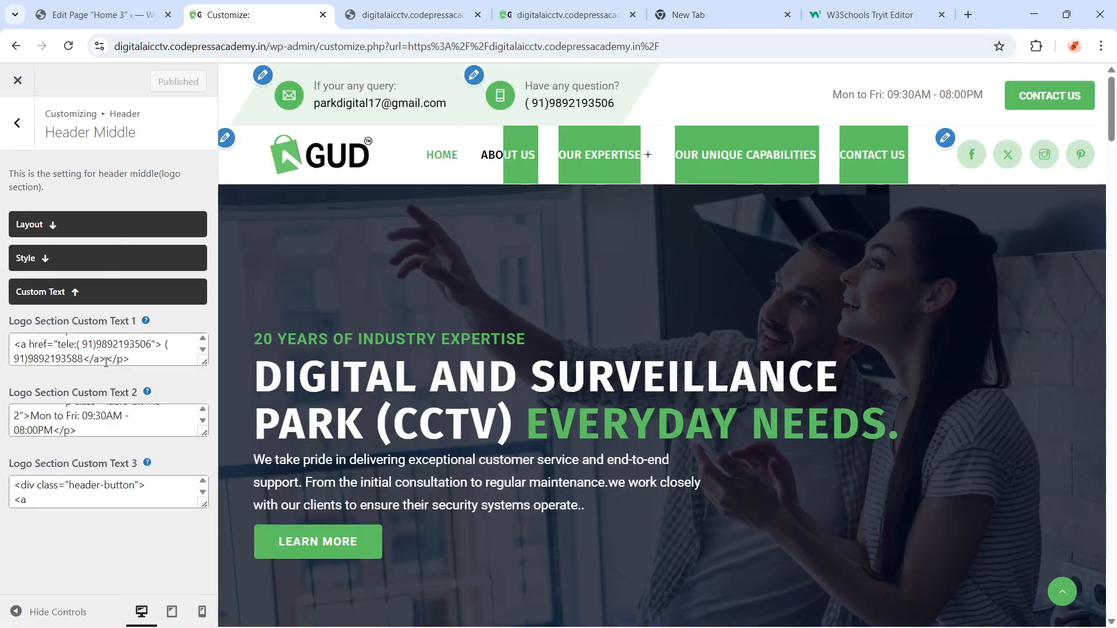
# Restore the displayed phone number's ending to 06 in Logo Section Custom Text 1 and publish
pyautogui.click(139, 349)
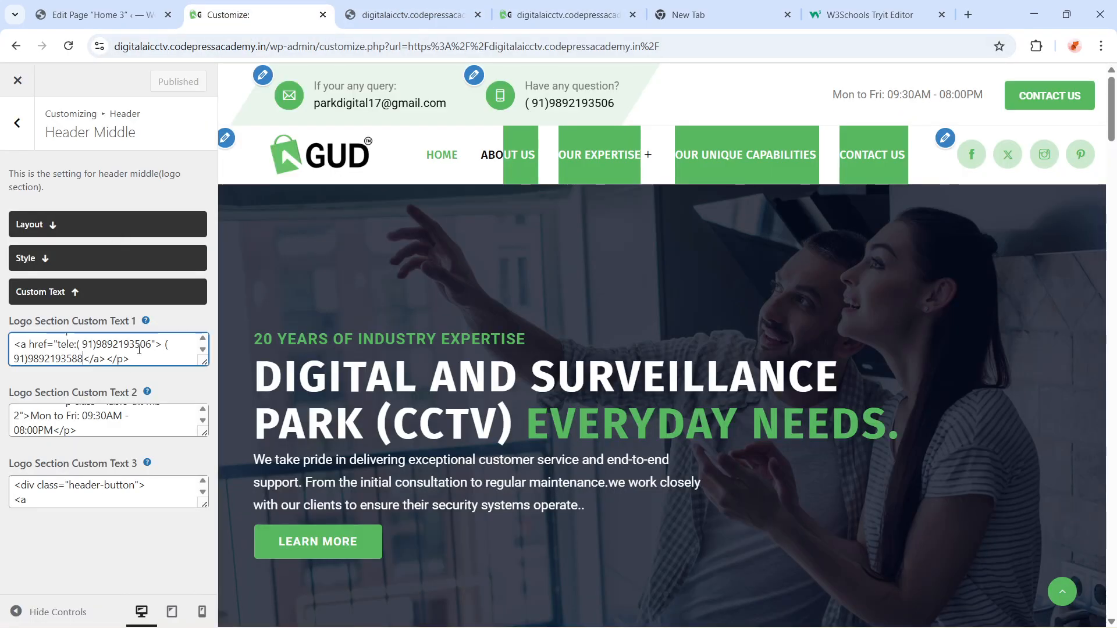
pyautogui.press('BackSpace')
pyautogui.press('BackSpace')
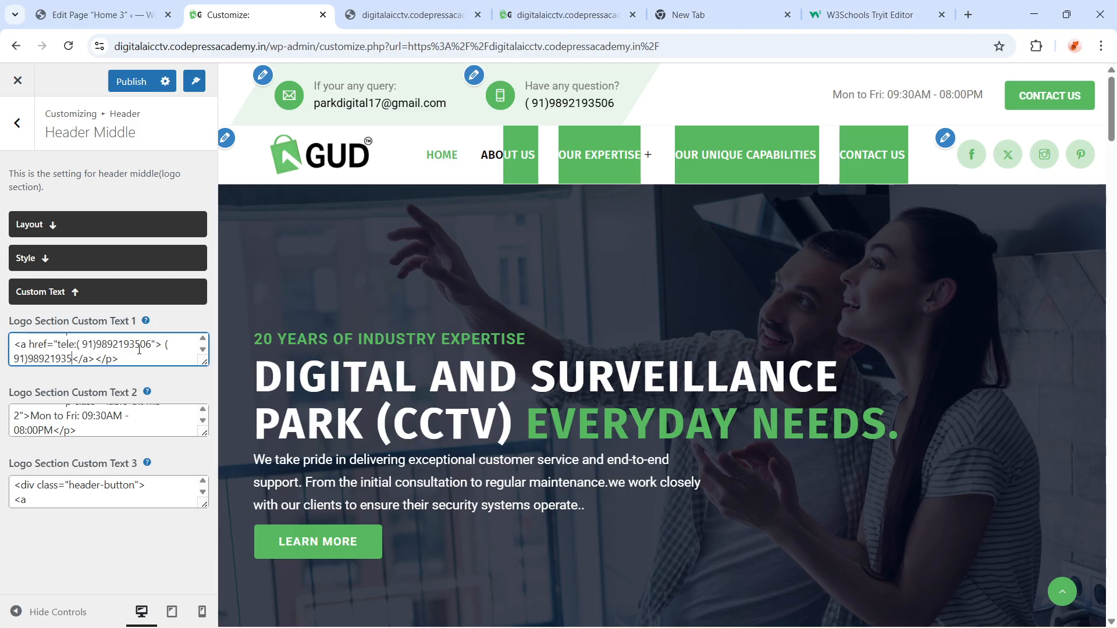
pyautogui.write('06')
pyautogui.click(131, 81)
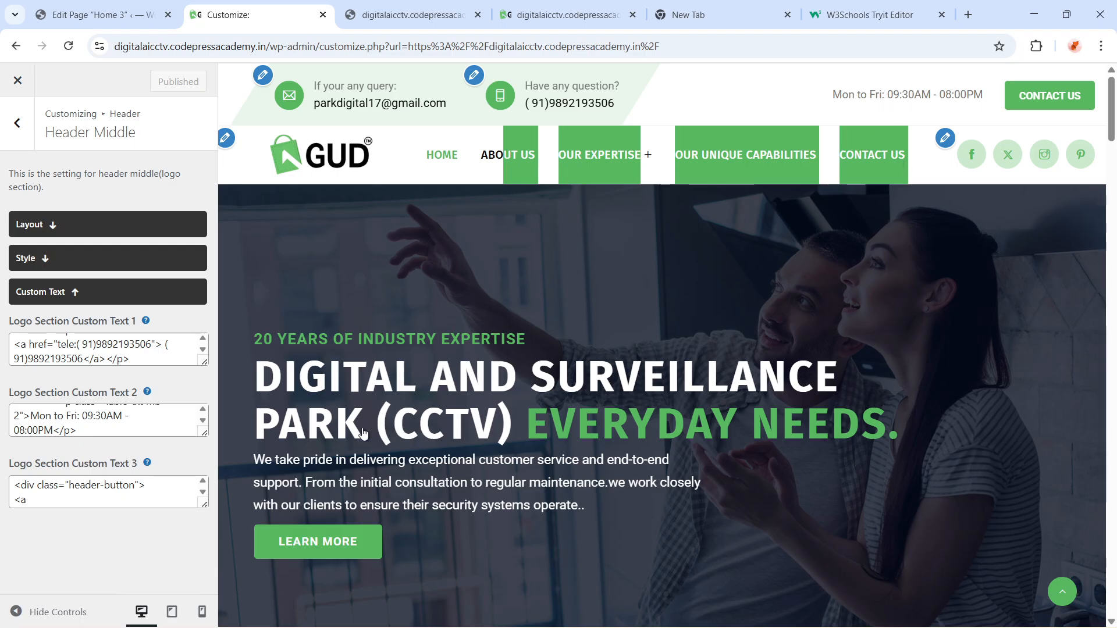
# Look over the code of Logo Section Custom Text 2 and Custom Text 3
pyautogui.scroll(-3, 93, 428)
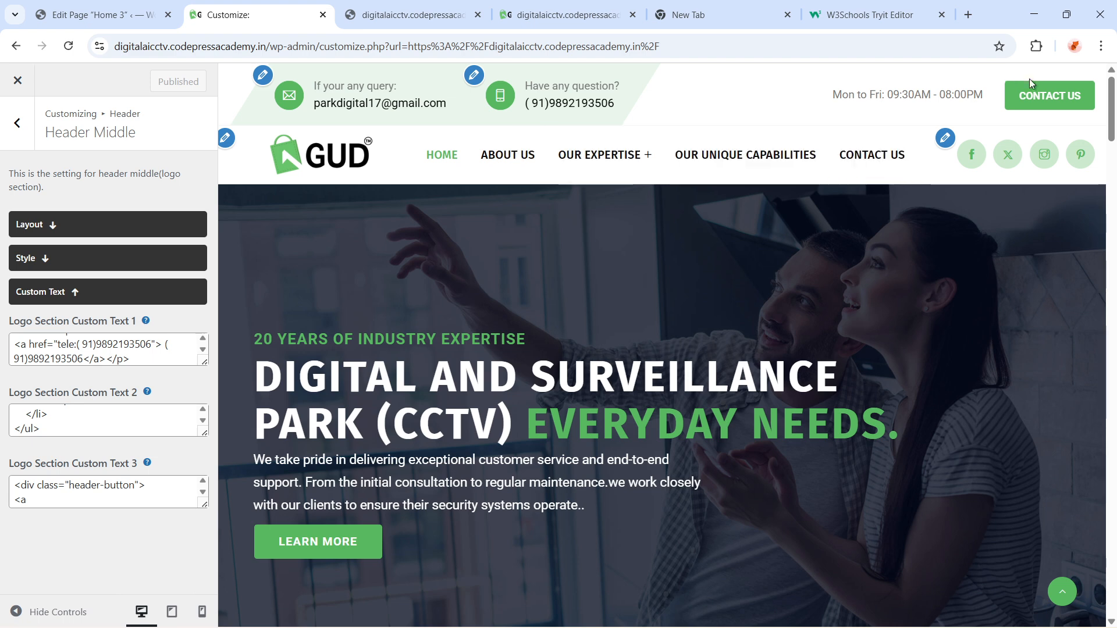
pyautogui.click(102, 502)
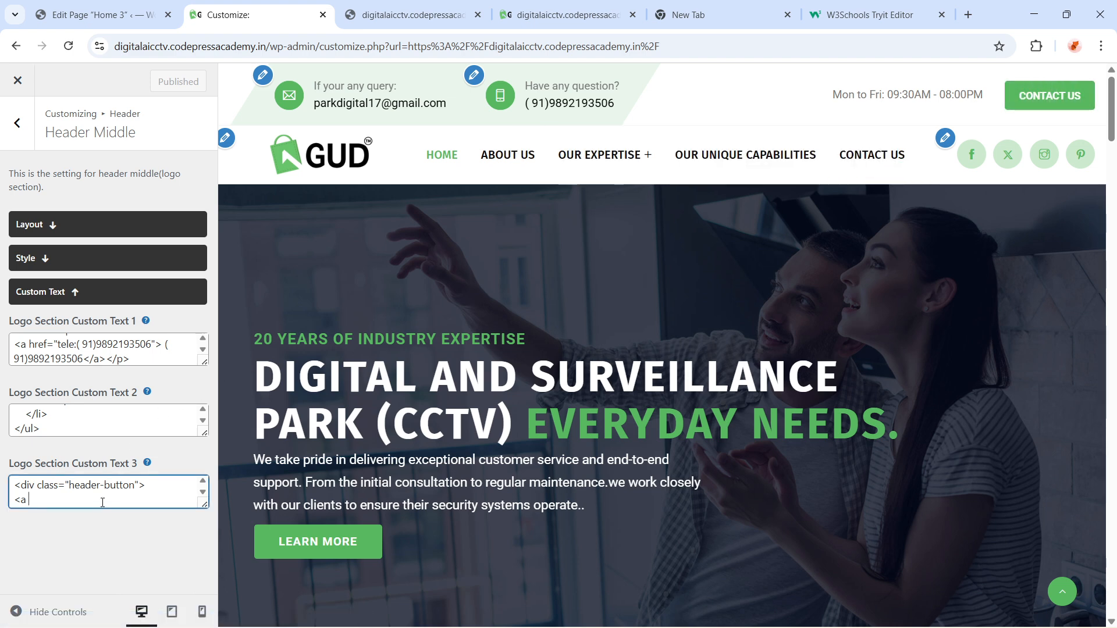
pyautogui.scroll(-3, 113, 489)
pyautogui.scroll(3, 106, 495)
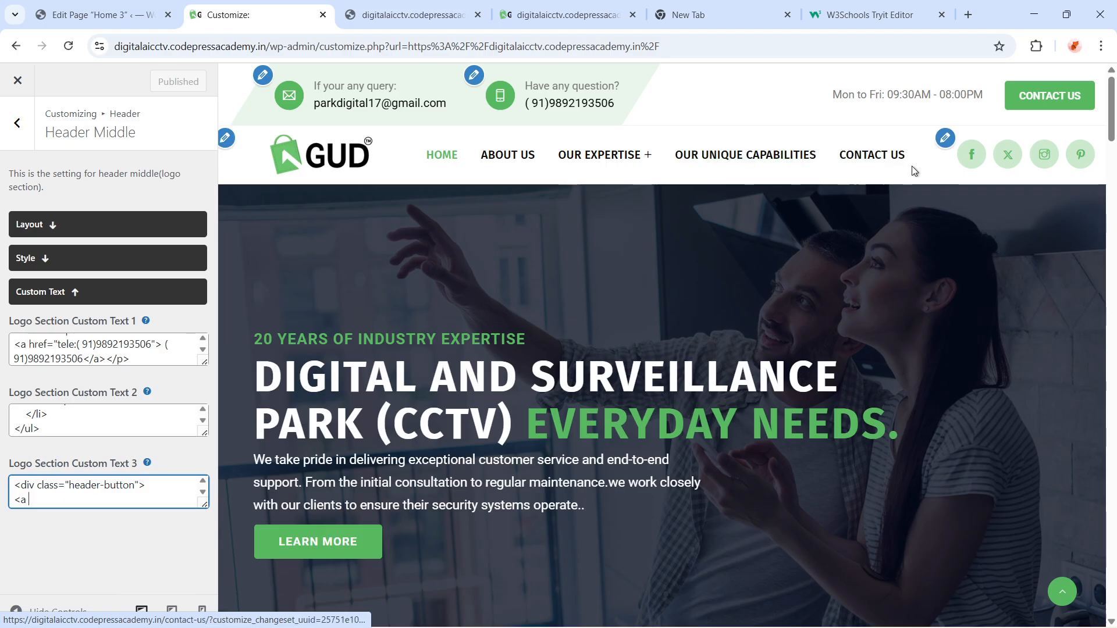
# Open the header social icons' Social Links settings and scroll through the icon styles and link fields
pyautogui.click(946, 140)
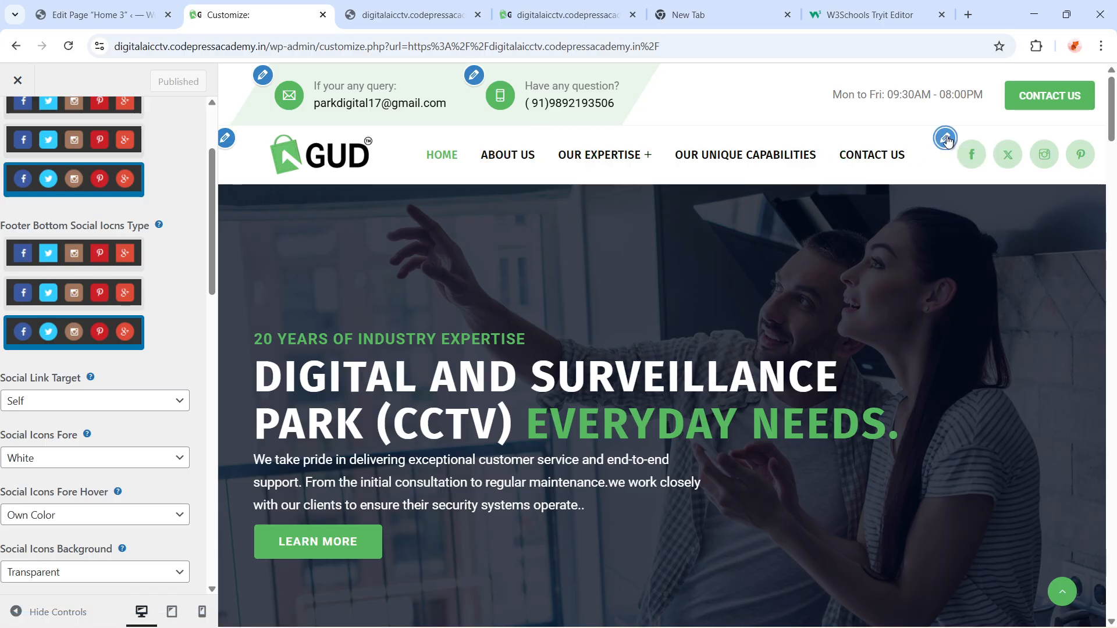
pyautogui.click(946, 138)
pyautogui.scroll(-3, 177, 152)
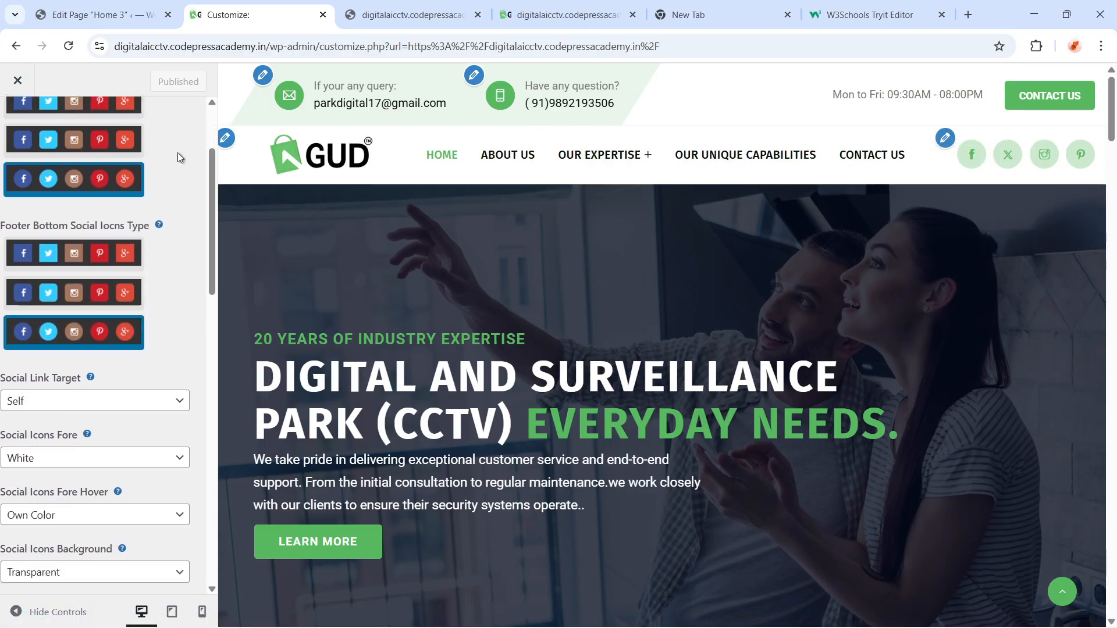
pyautogui.scroll(-3, 61, 421)
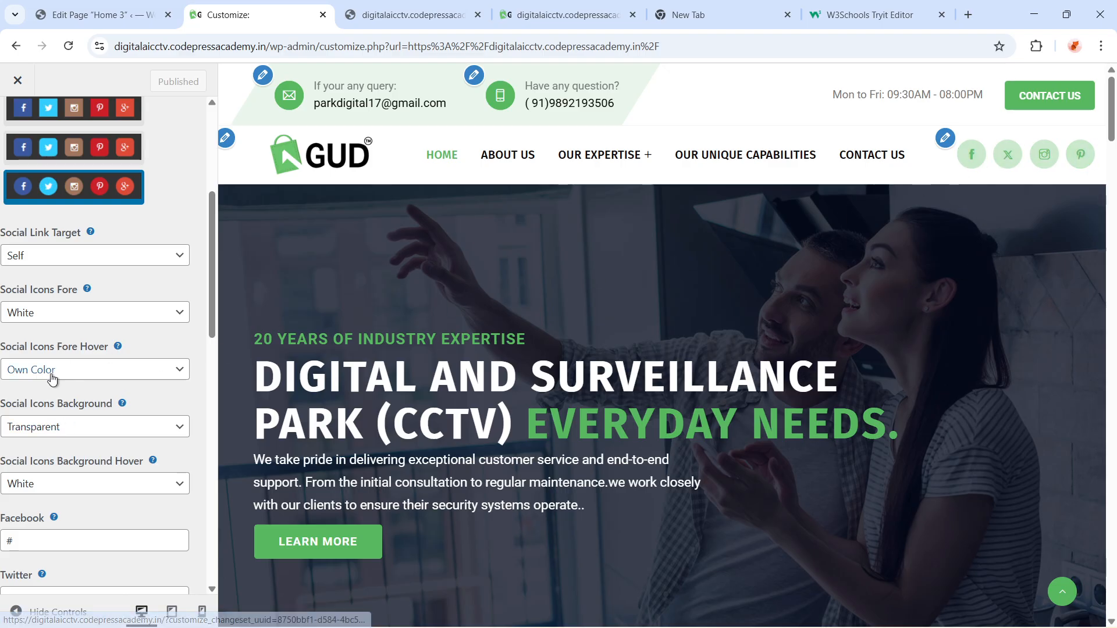
pyautogui.scroll(-3, 44, 437)
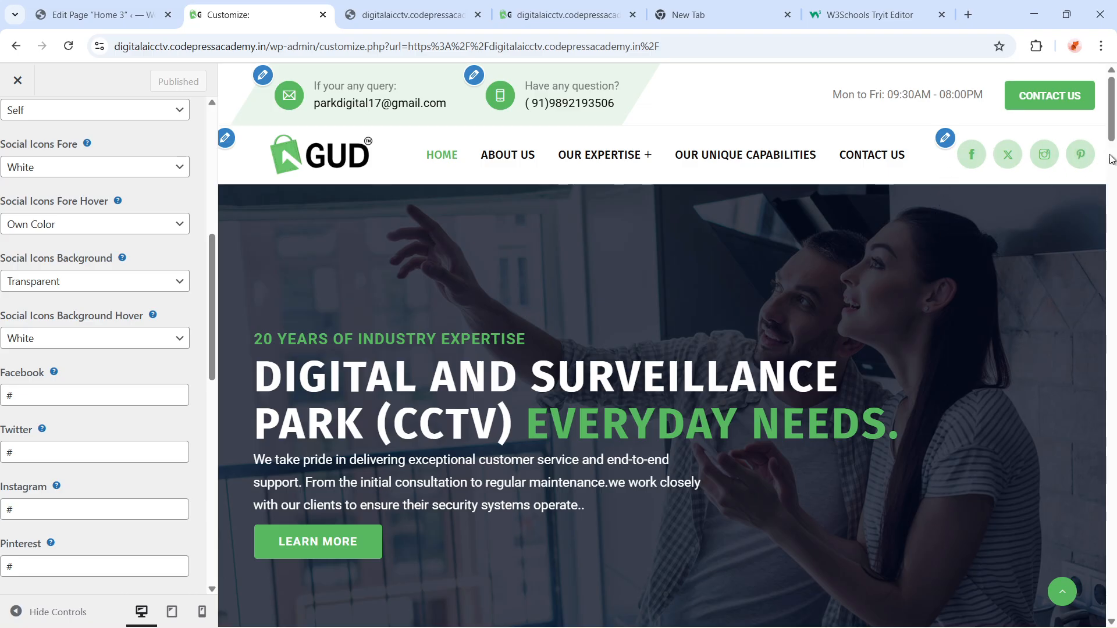
pyautogui.scroll(-8, 96, 467)
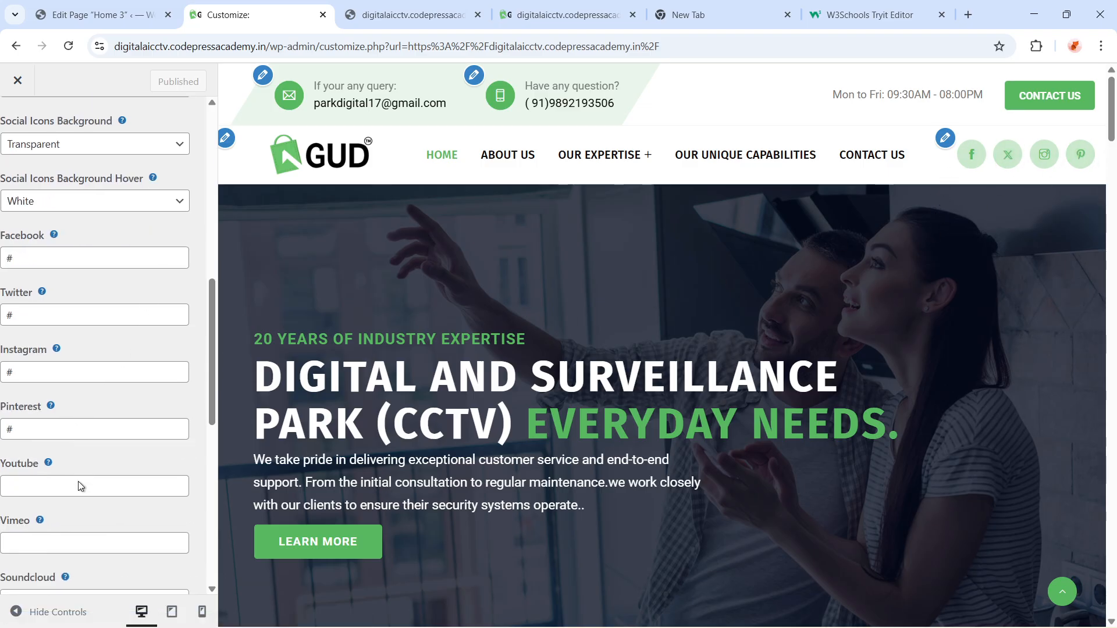
pyautogui.scroll(-4, 40, 543)
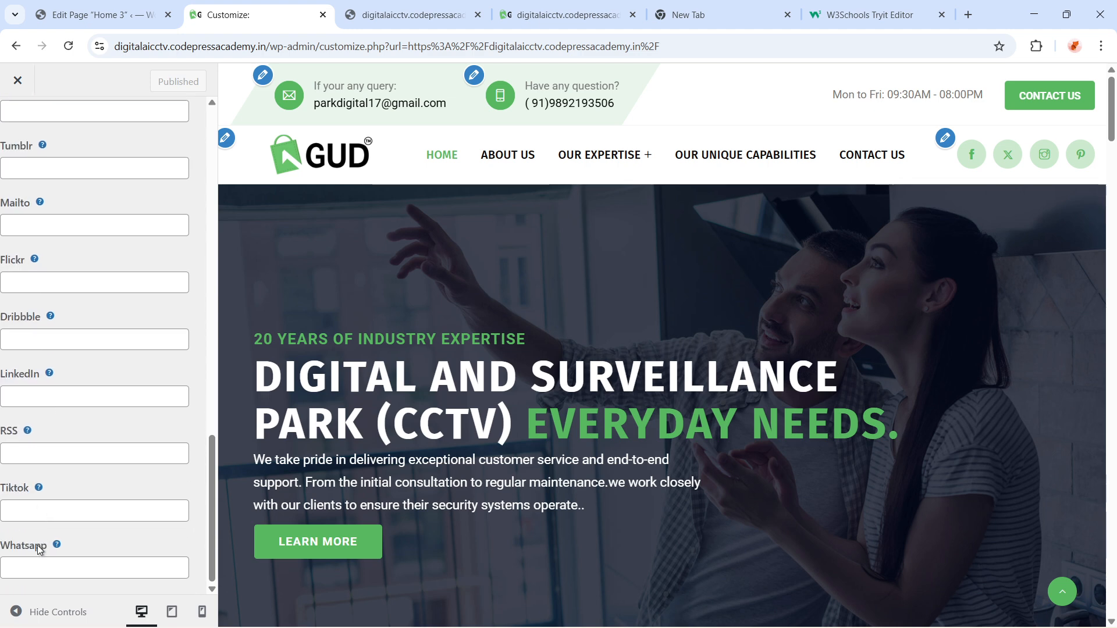
pyautogui.scroll(12, 64, 393)
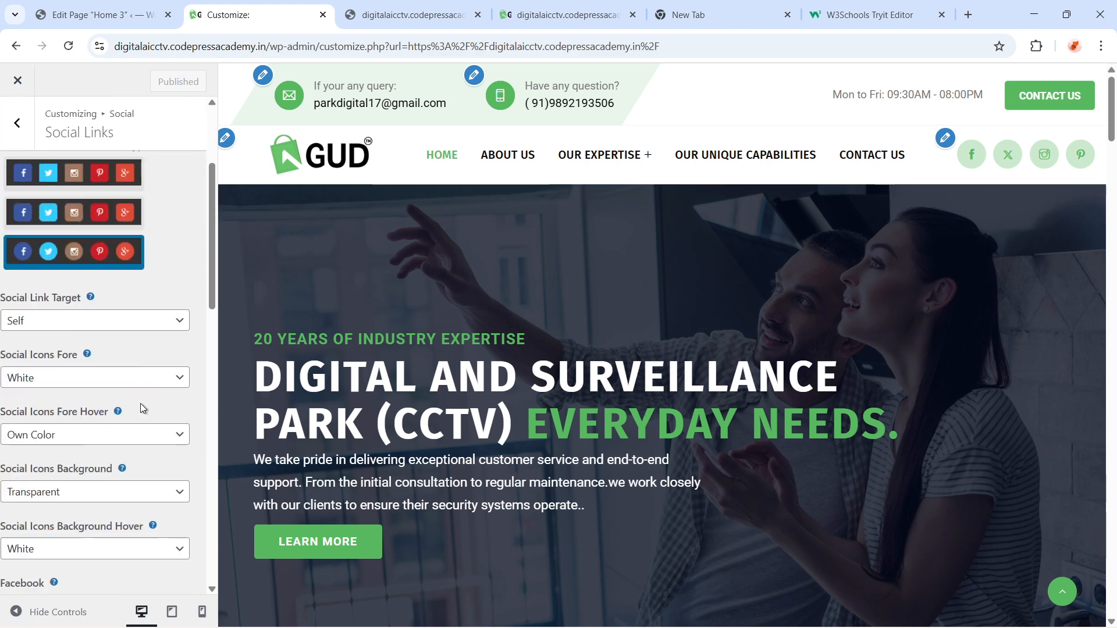
pyautogui.scroll(-1, 55, 483)
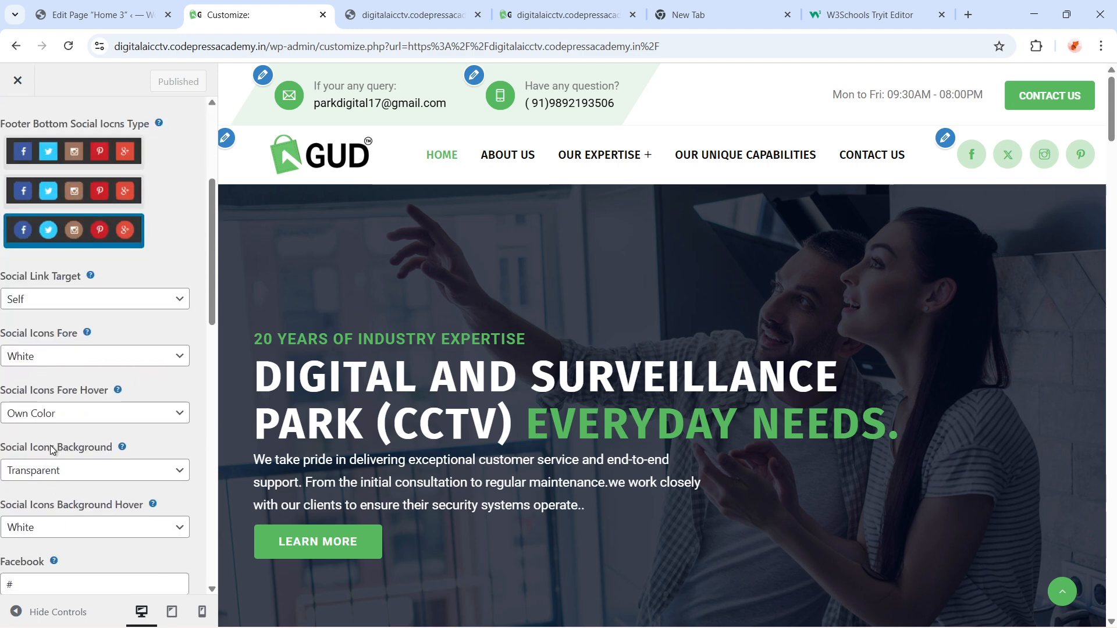
# Scroll through the remaining social link fields and return to the Social section
pyautogui.scroll(-2, 47, 523)
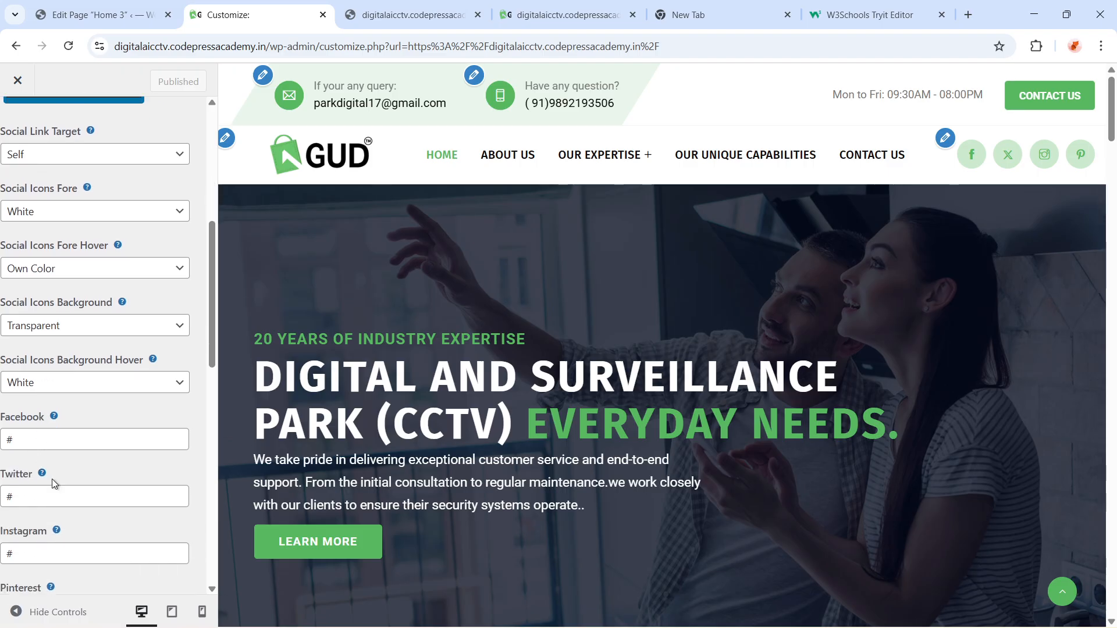
pyautogui.scroll(-10, 83, 502)
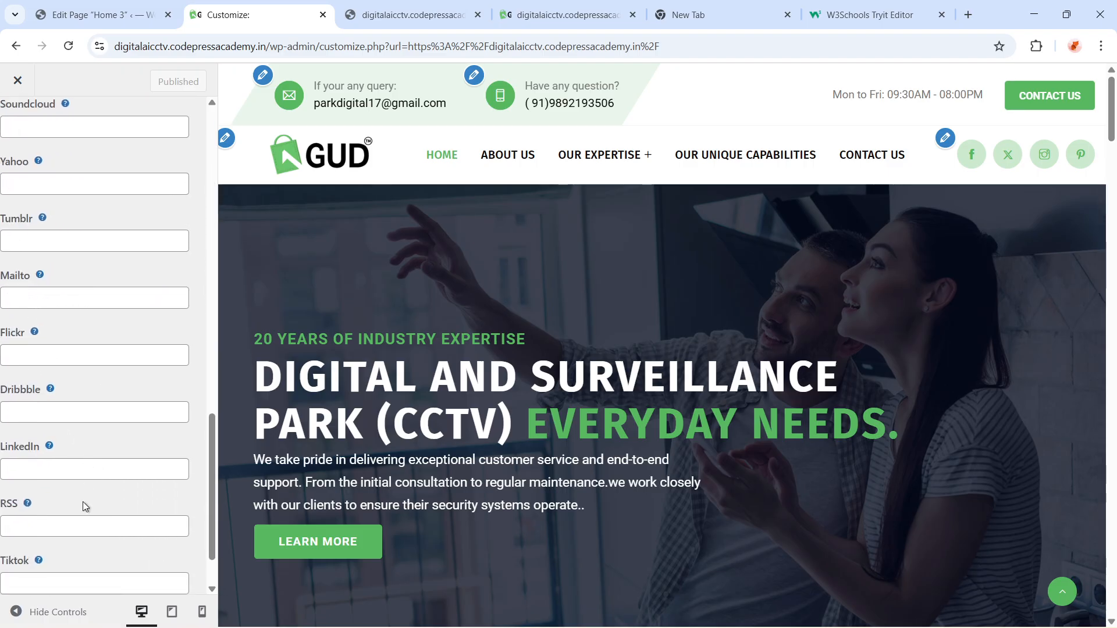
pyautogui.scroll(12, 81, 512)
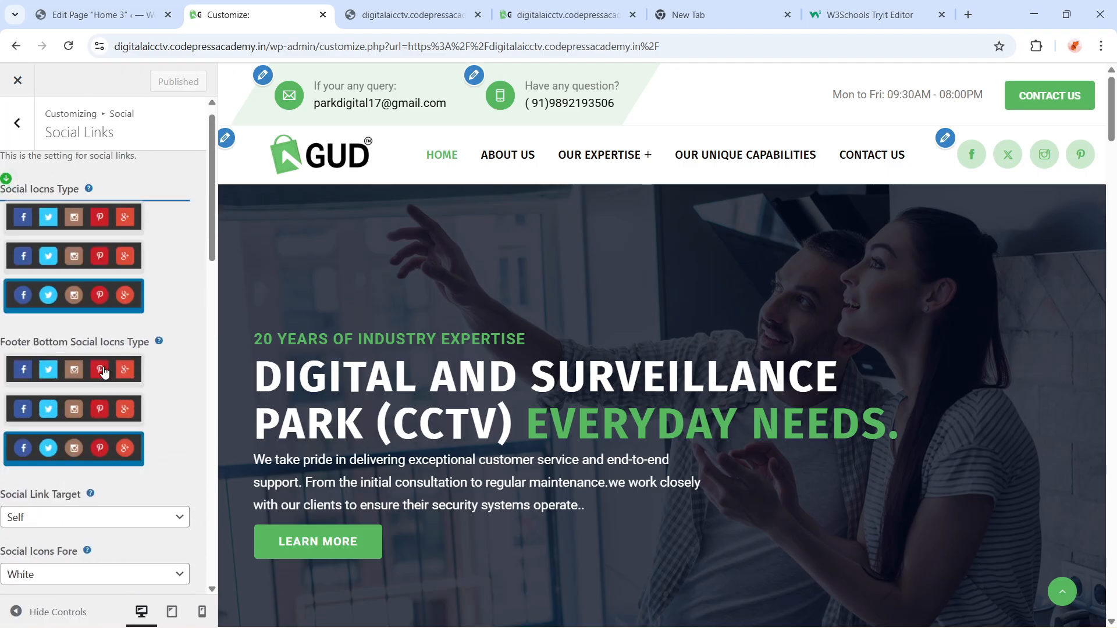
pyautogui.scroll(1, 94, 381)
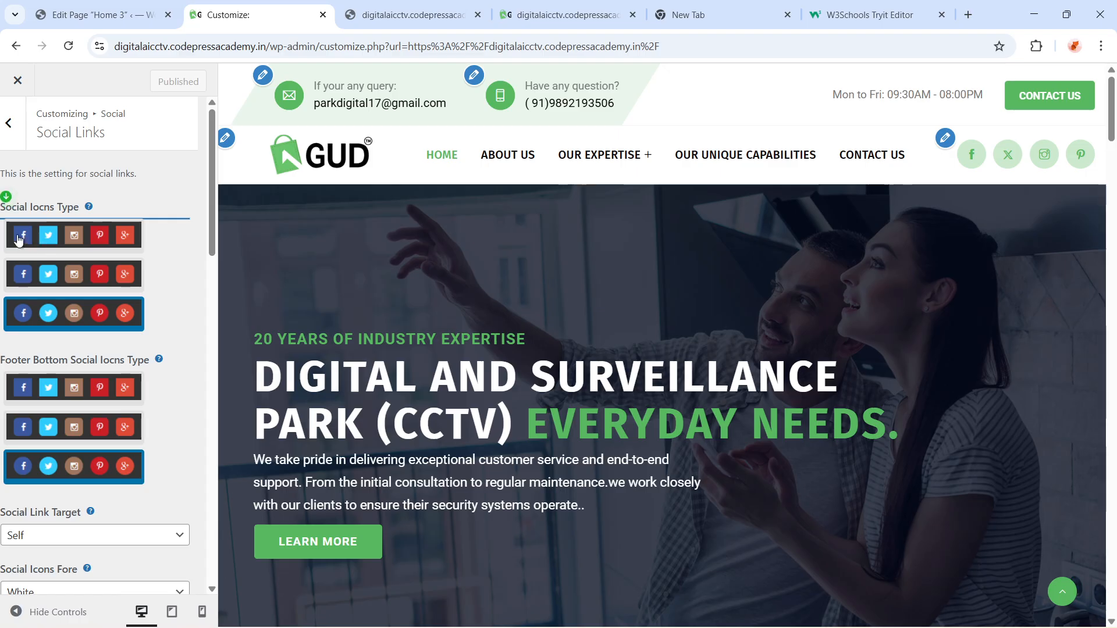
pyautogui.moveTo(544, 158)
pyautogui.click(8, 135)
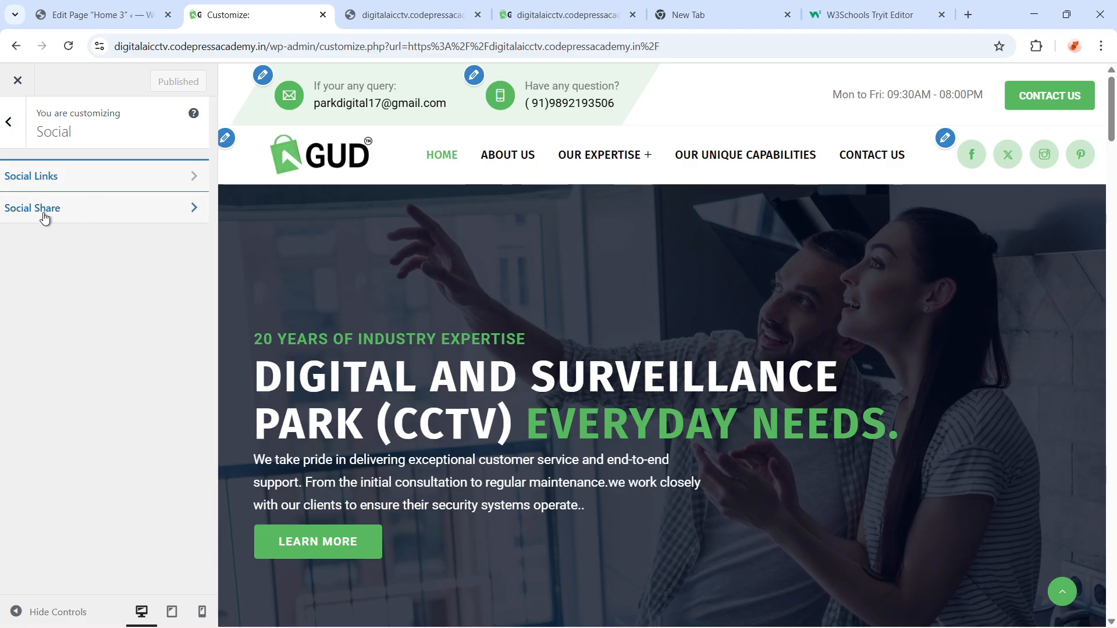
# Disable Facebook under Post Social Shares in the Social Share settings, then reload the Customizer page
pyautogui.click(45, 215)
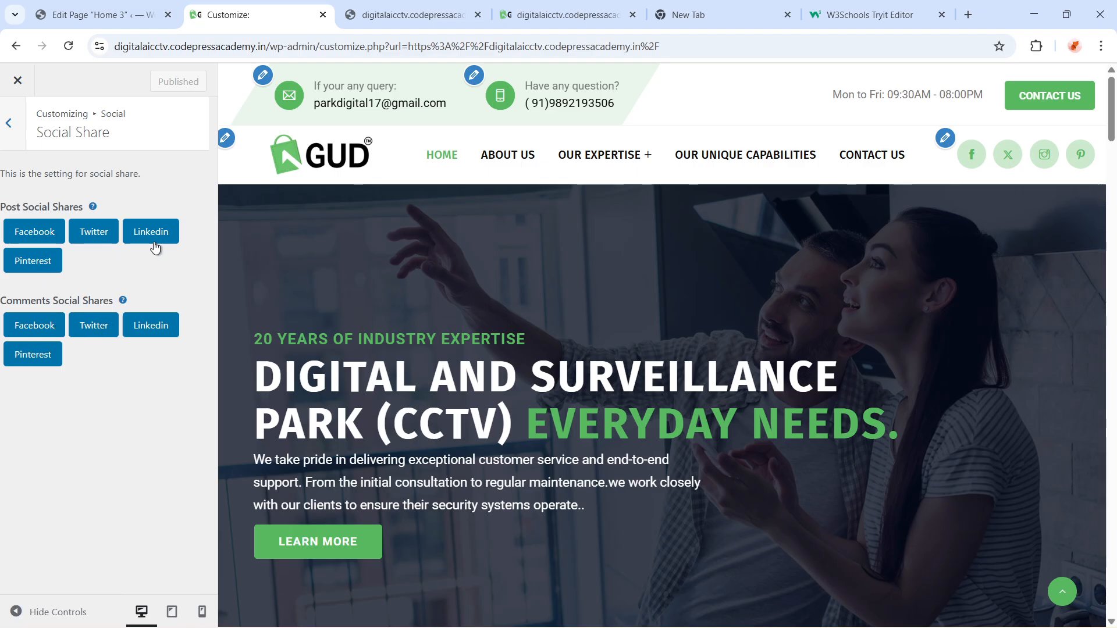
pyautogui.click(34, 241)
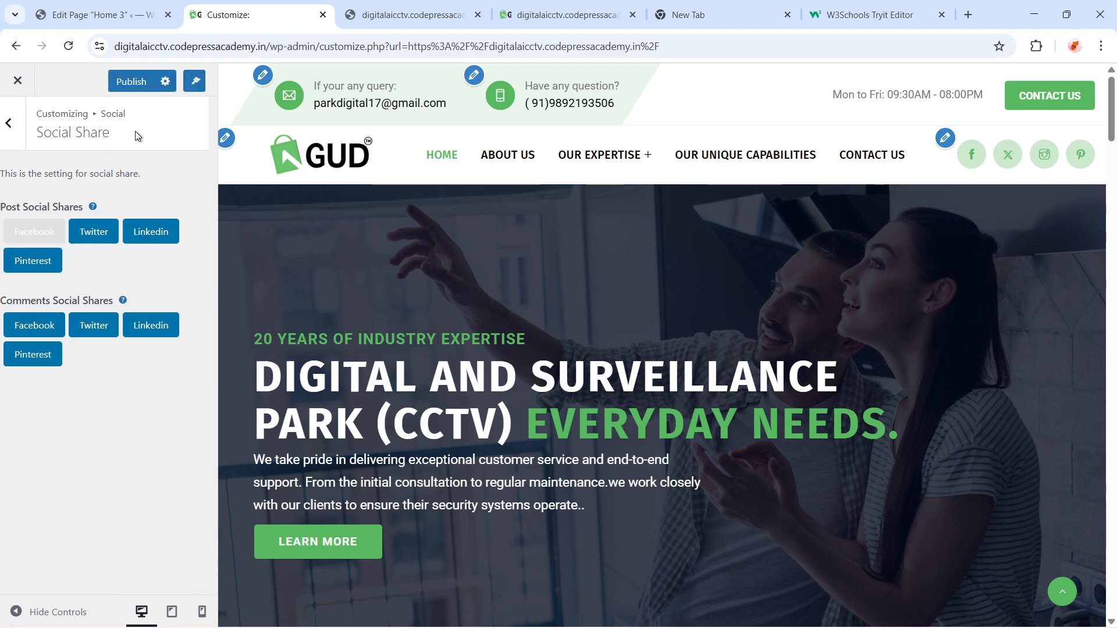
pyautogui.click(8, 123)
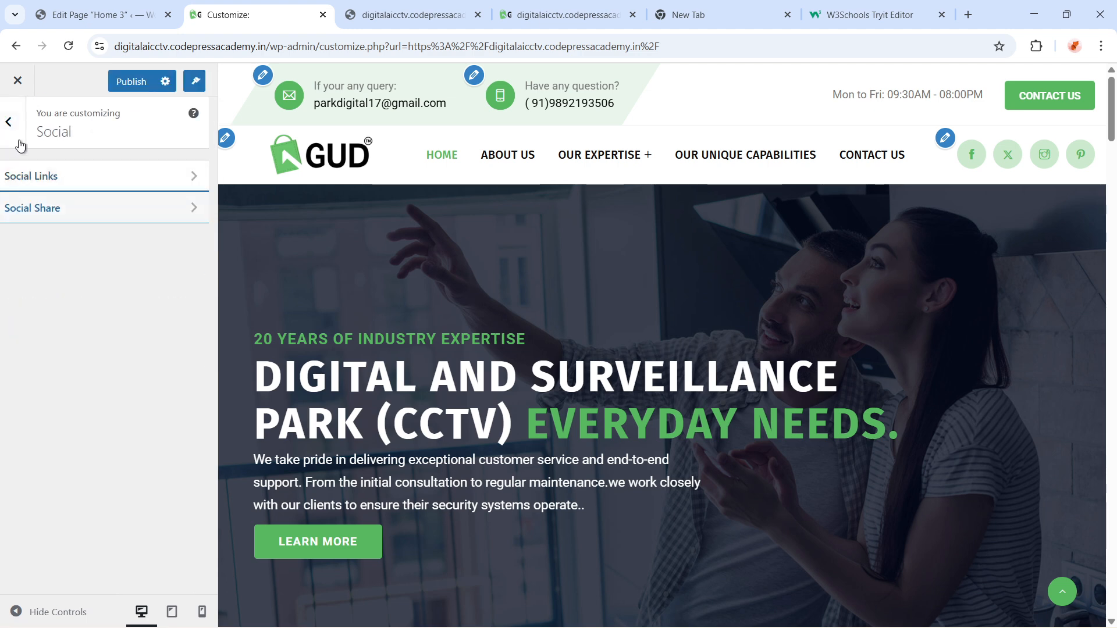
pyautogui.click(70, 47)
pyautogui.click(619, 143)
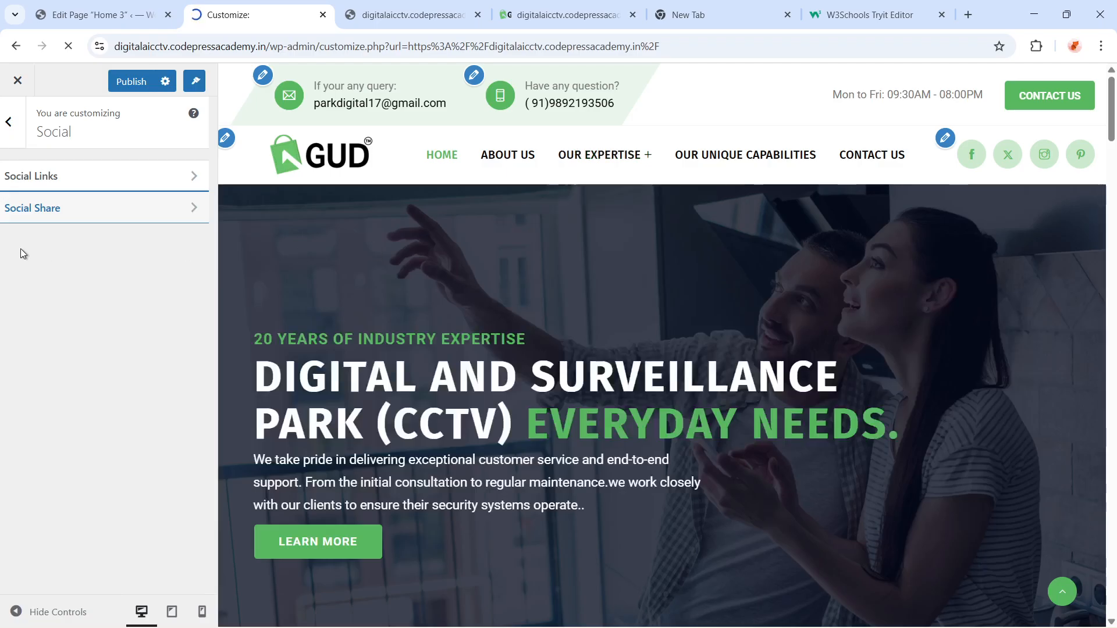
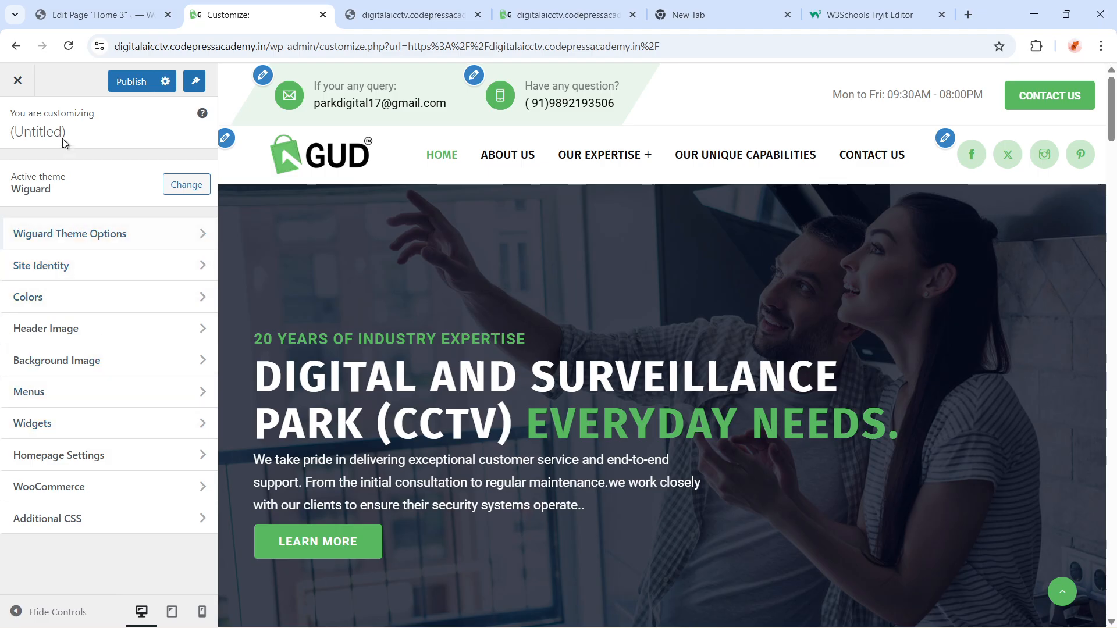
# Open the Primary Menu in the Customizer's Menus section and scroll through its items to its location settings
pyautogui.click(40, 395)
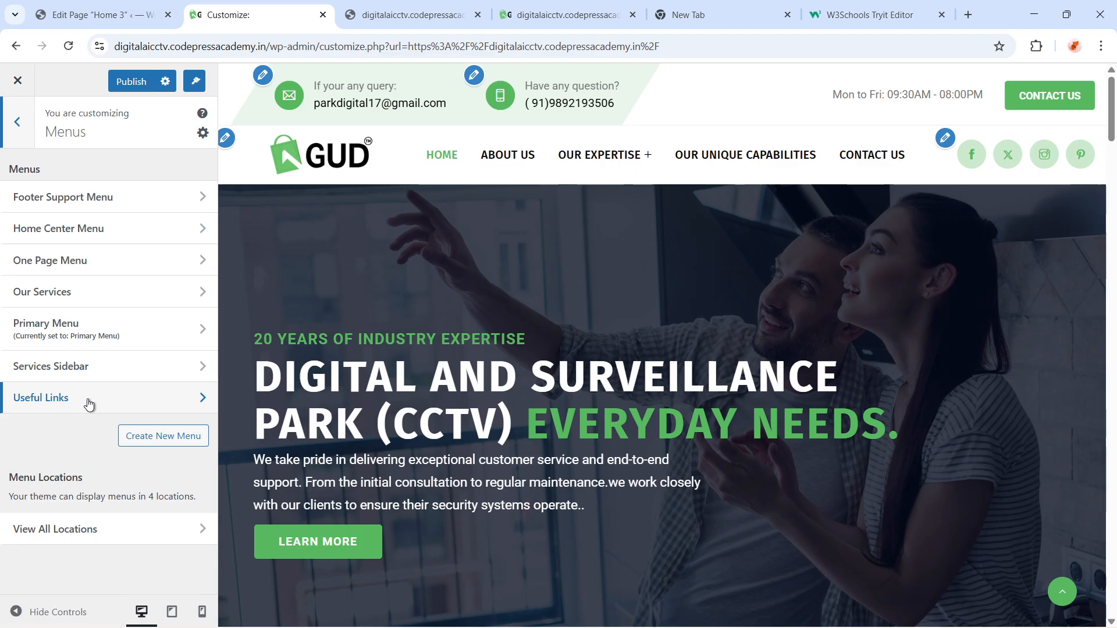
pyautogui.press('Escape')
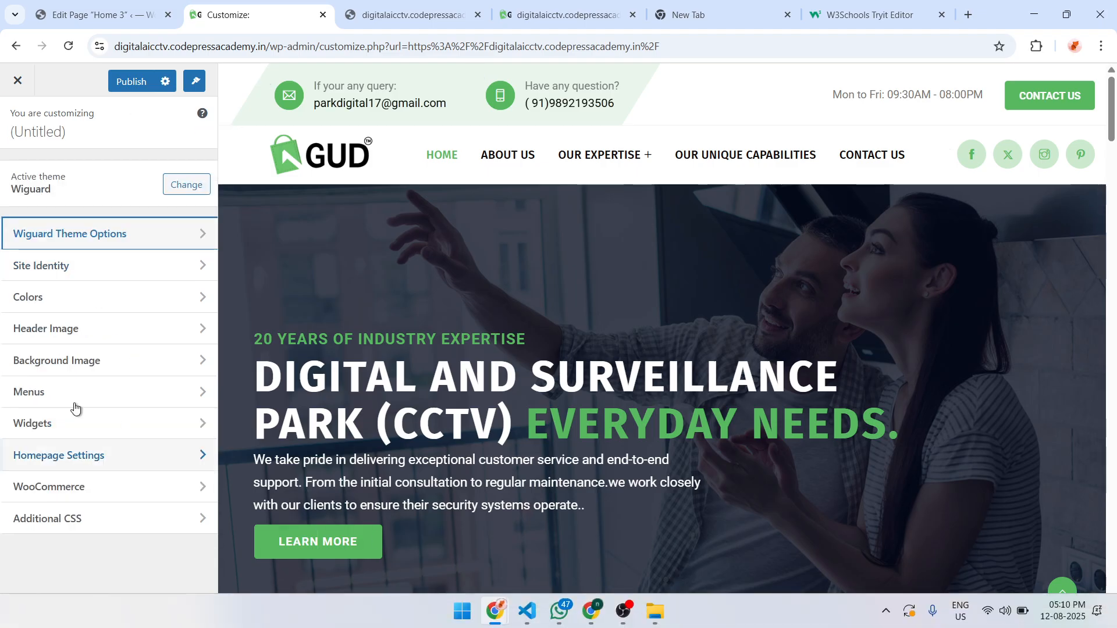
pyautogui.click(30, 394)
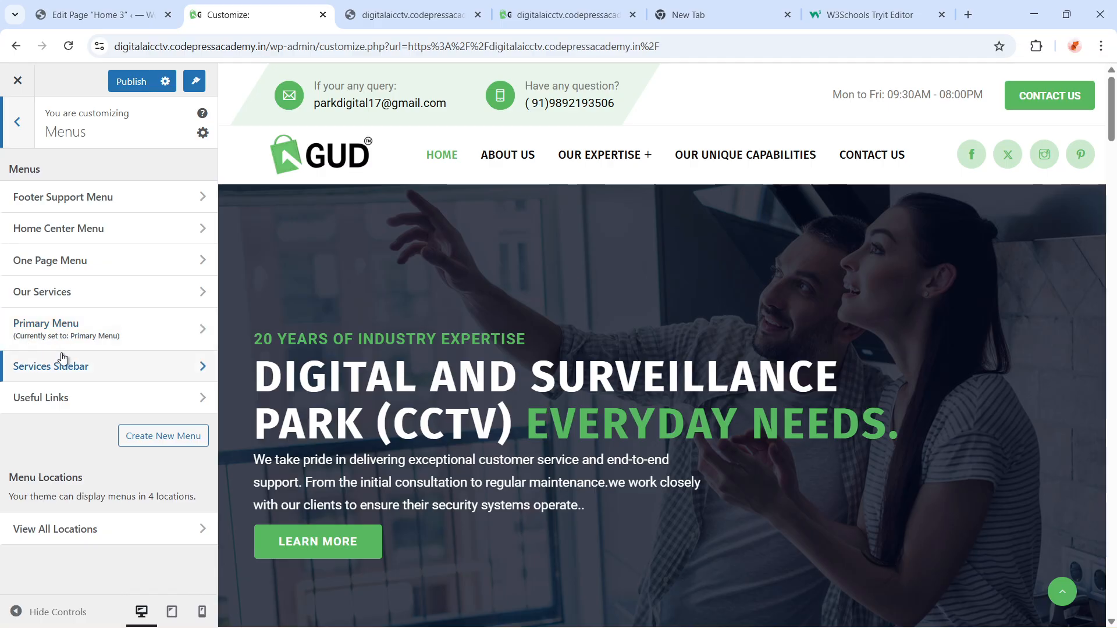
pyautogui.click(105, 340)
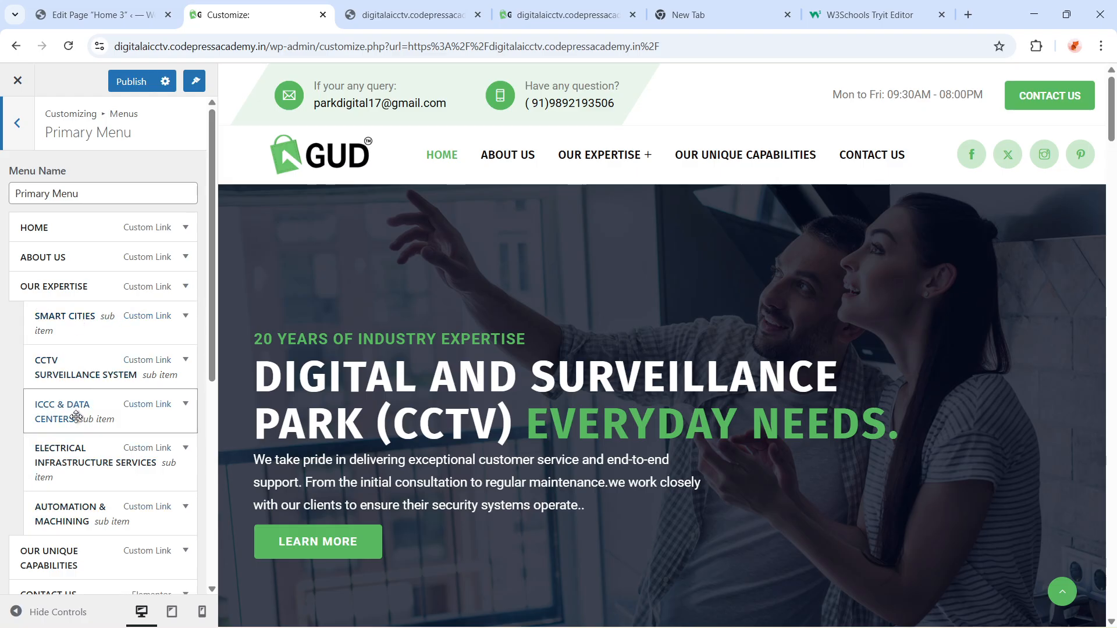
pyautogui.moveTo(79, 331)
pyautogui.mouseDown()
pyautogui.moveTo(63, 330)
pyautogui.moveTo(77, 342)
pyautogui.mouseUp()
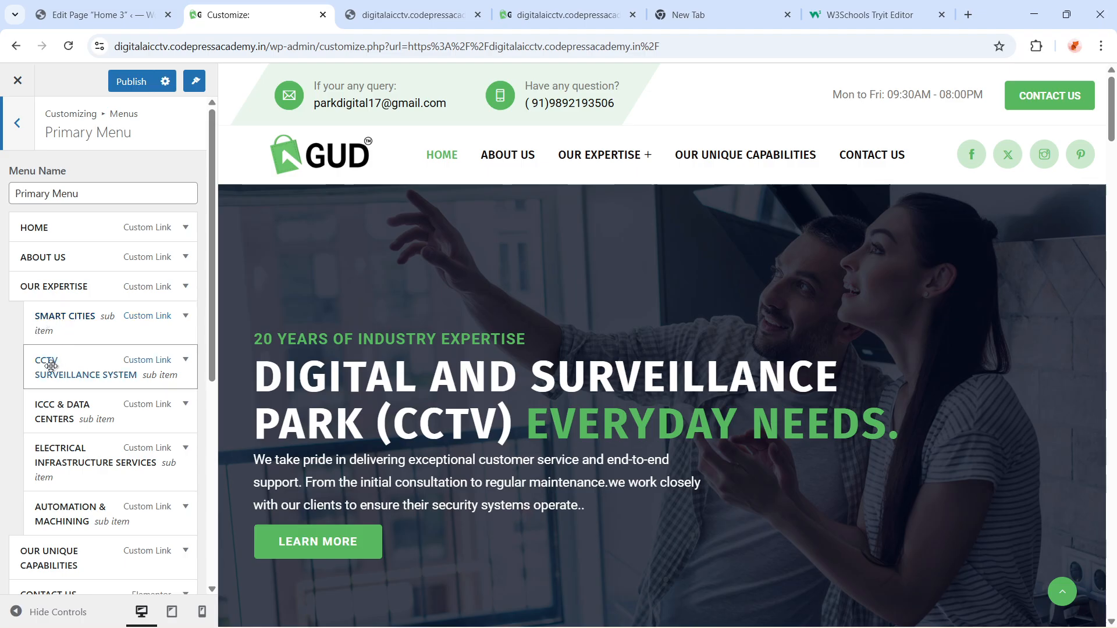
pyautogui.scroll(-3, 99, 454)
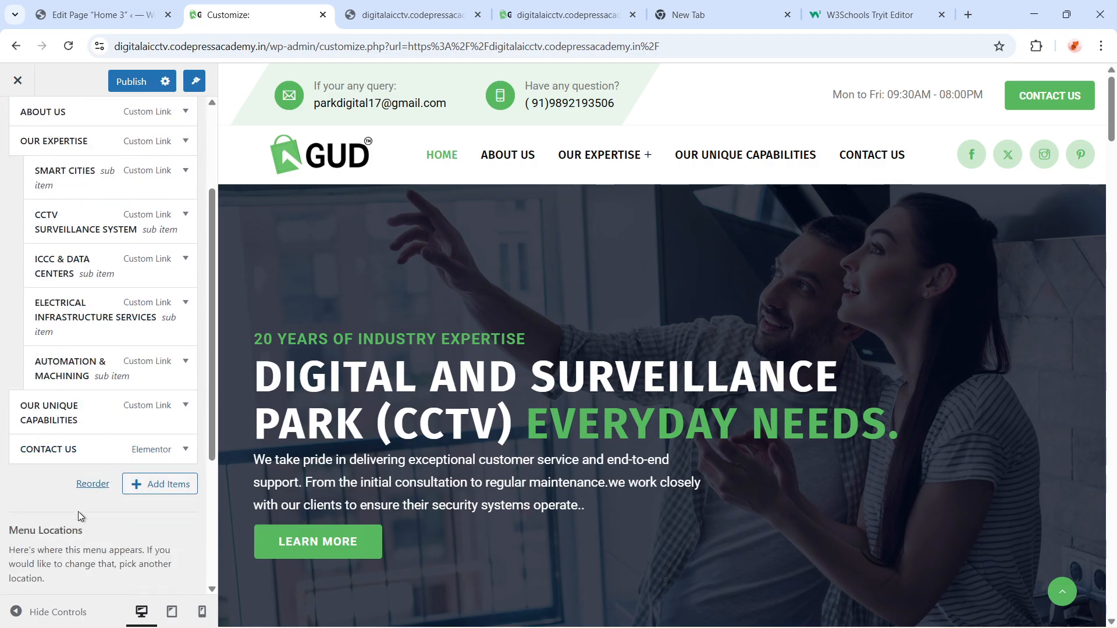
pyautogui.scroll(-4, 95, 512)
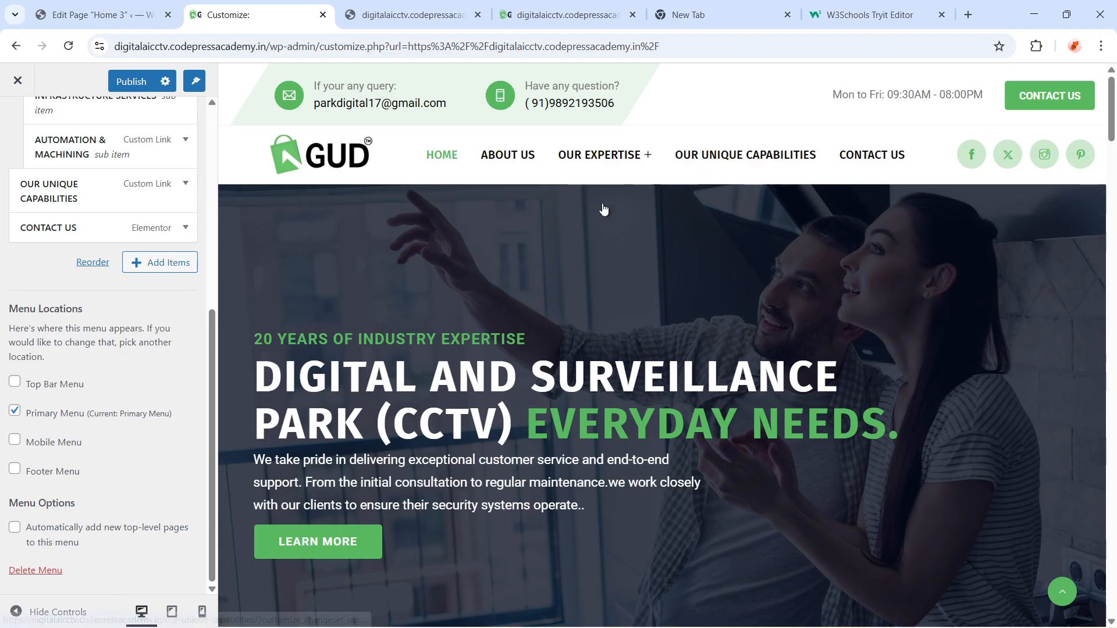
# Try the Primary Menu in the Top Bar, Mobile and Footer menu locations, then reassign it to the Primary Menu location only
pyautogui.click(15, 412)
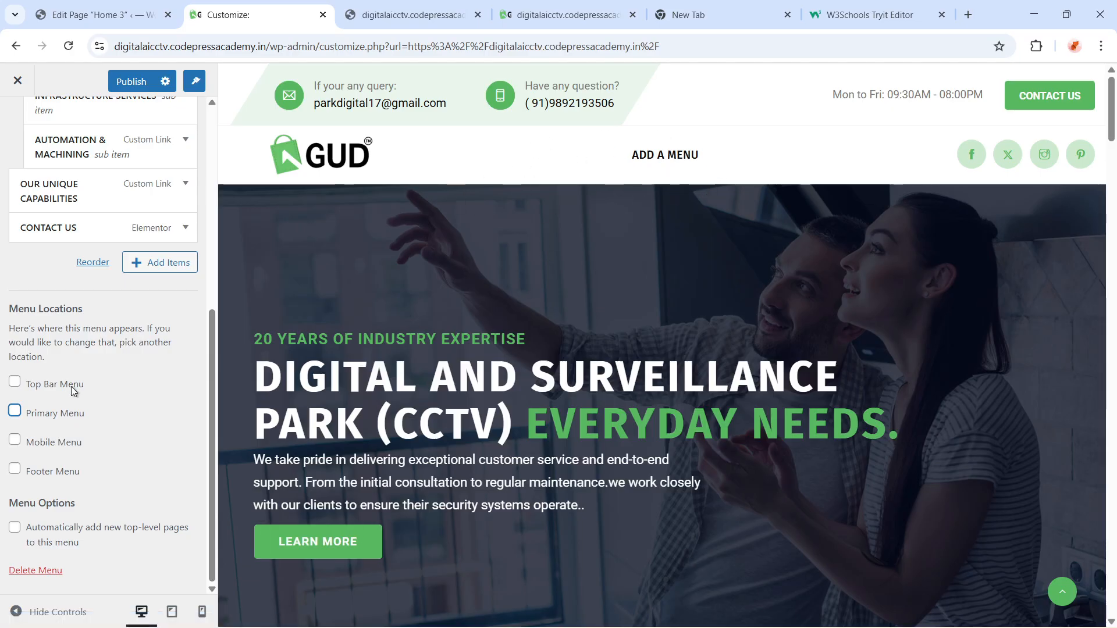
pyautogui.click(15, 411)
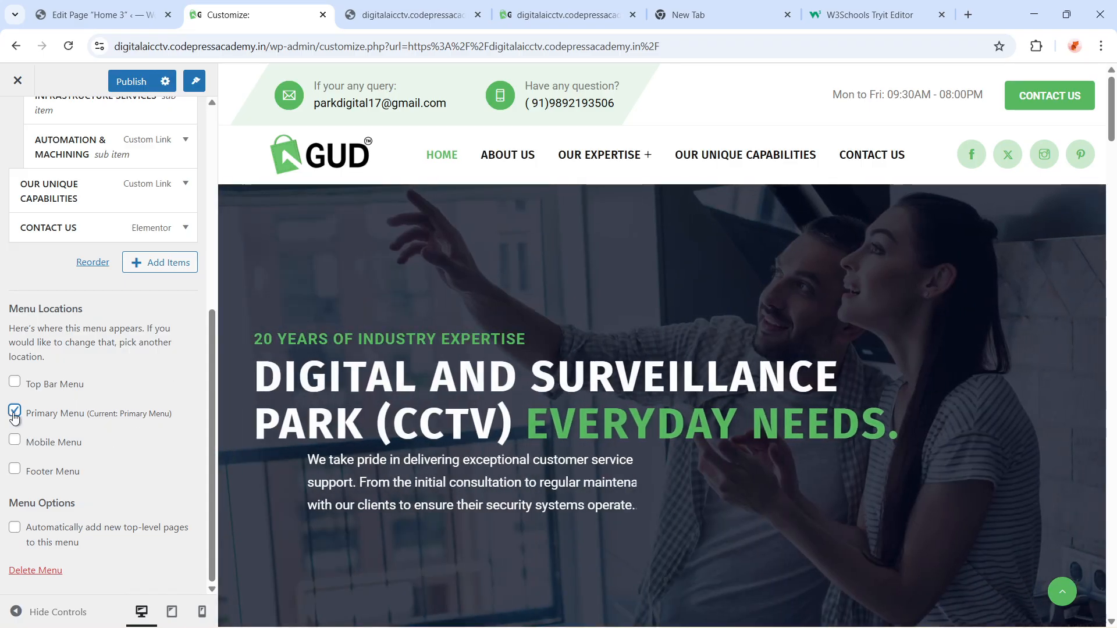
pyautogui.click(15, 414)
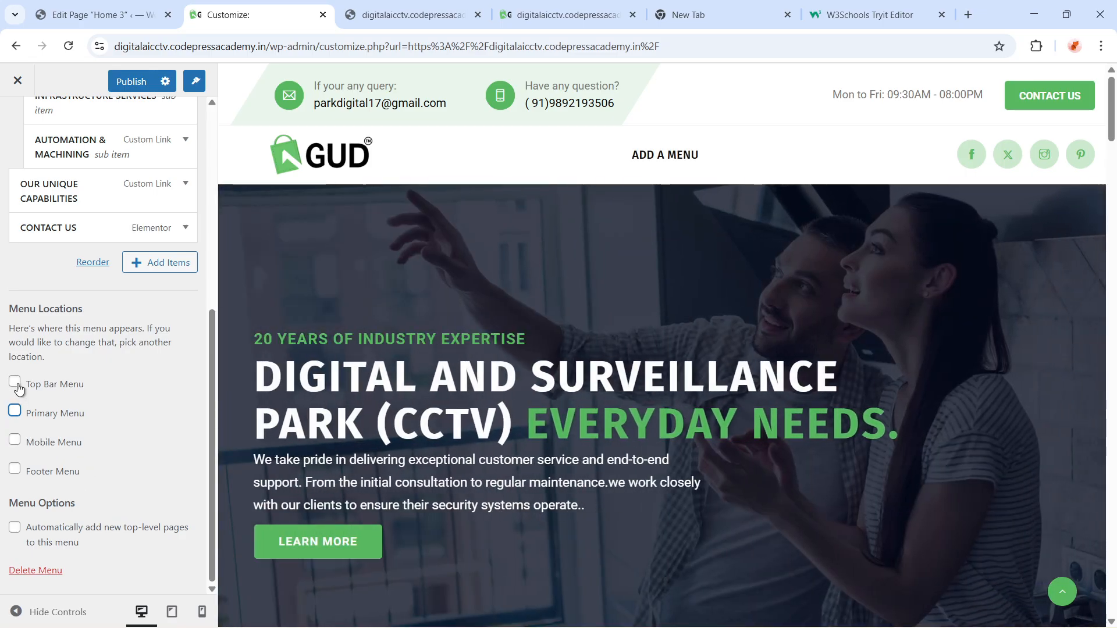
pyautogui.click(15, 383)
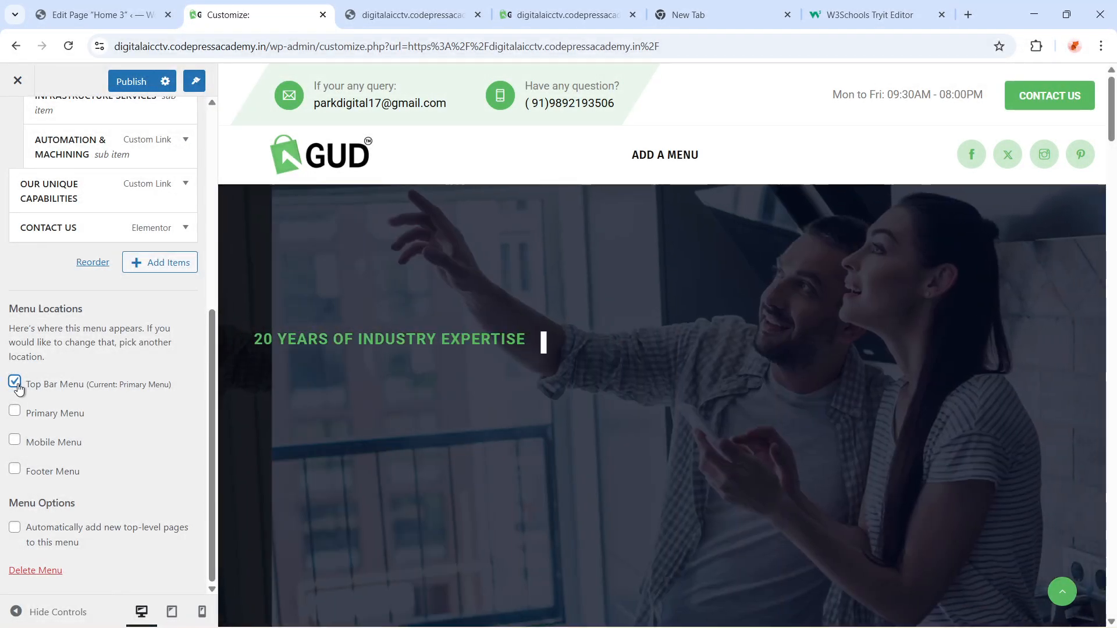
pyautogui.click(15, 382)
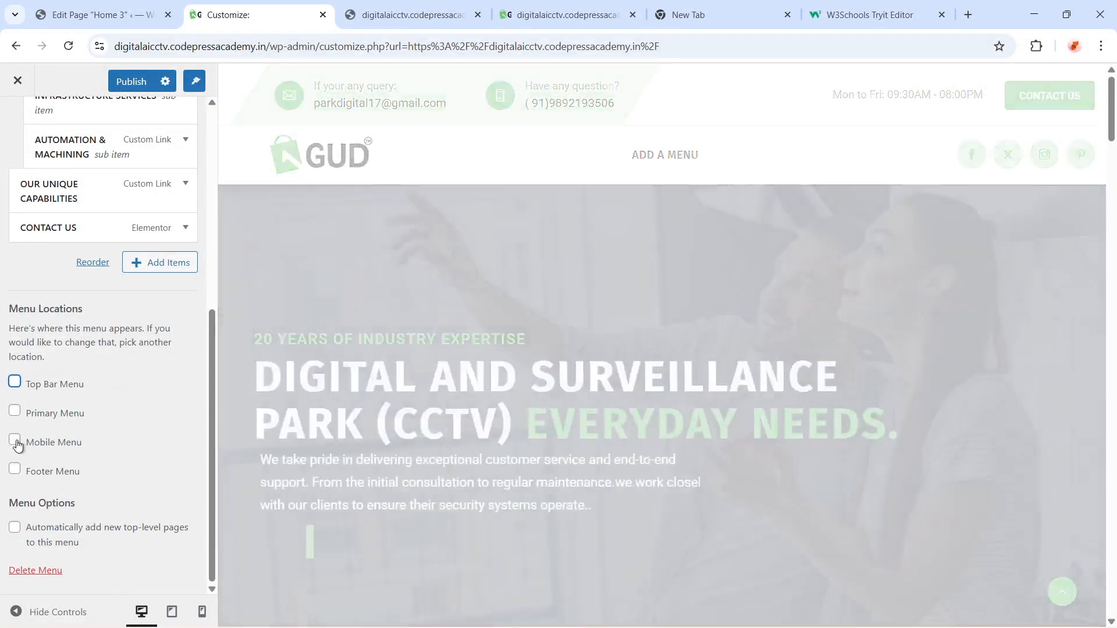
pyautogui.click(16, 441)
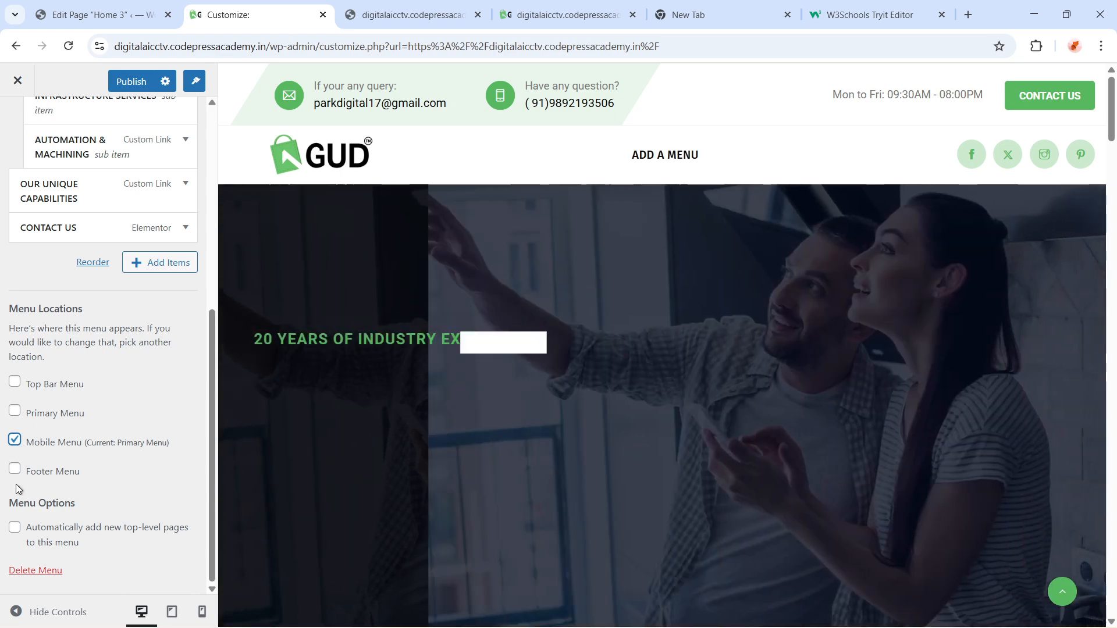
pyautogui.click(15, 469)
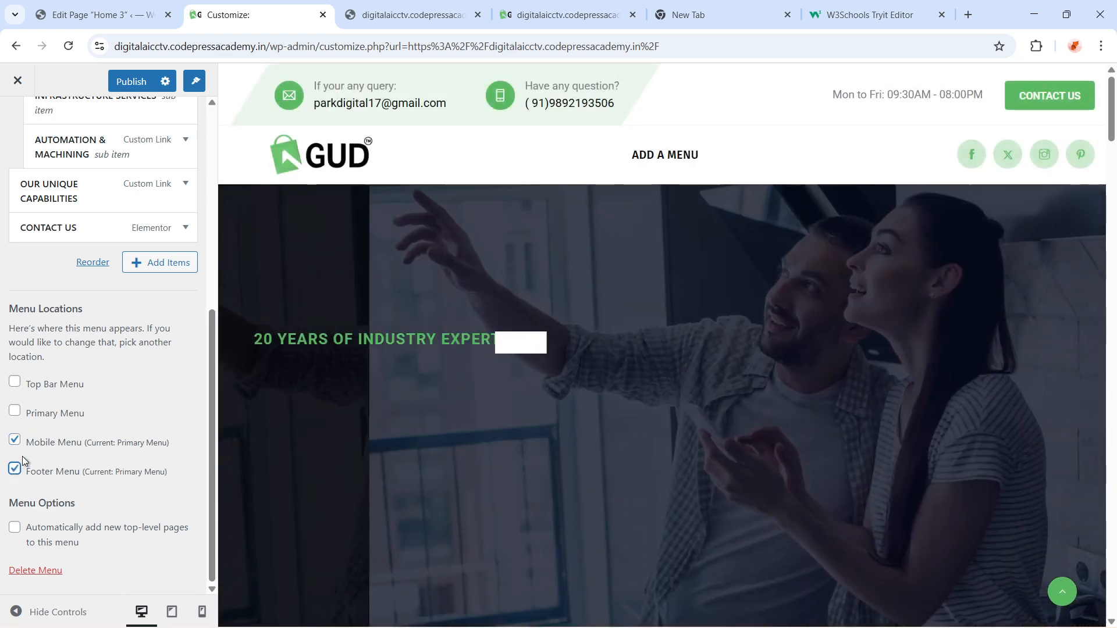
pyautogui.click(15, 470)
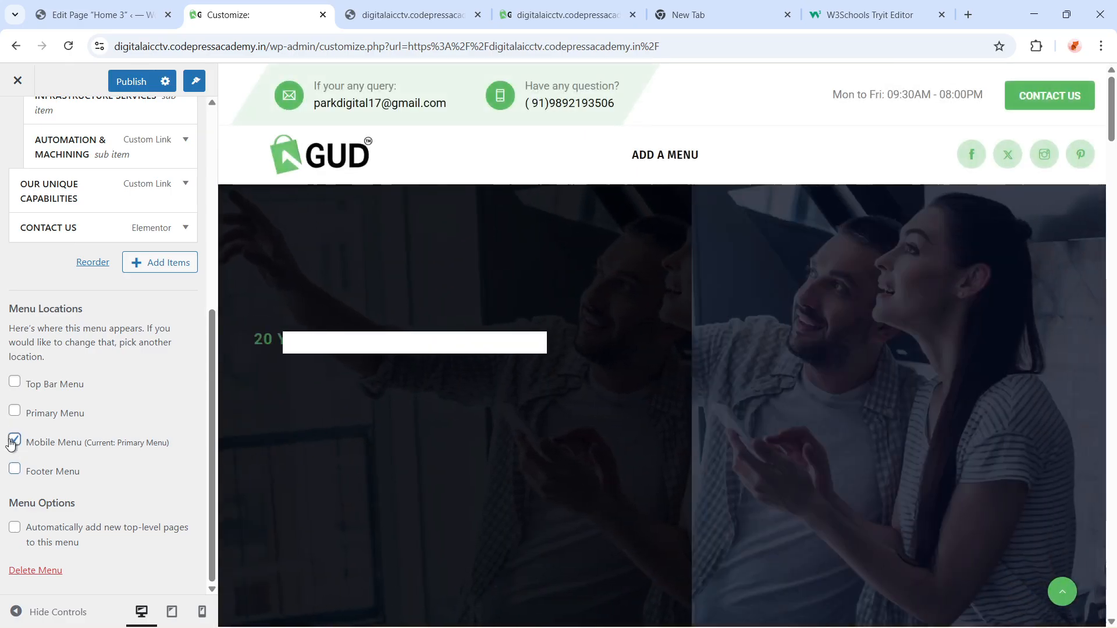
pyautogui.click(14, 440)
pyautogui.click(14, 410)
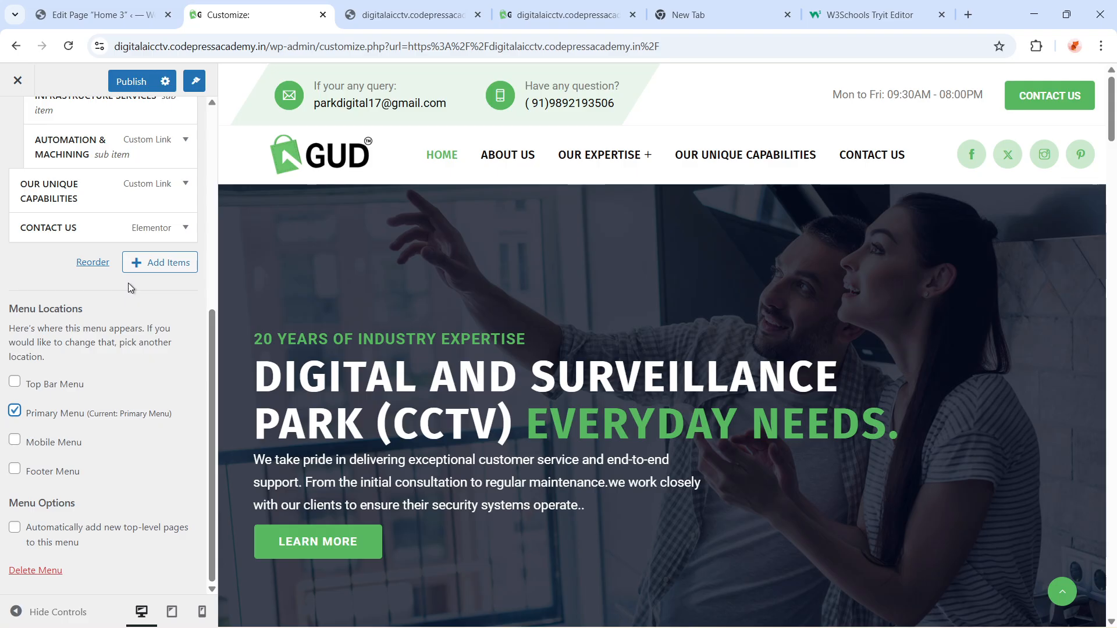
# Switch to the page editor tab and open the Appearance Menus admin page
pyautogui.click(96, 12)
pyautogui.scroll(5, 110, 443)
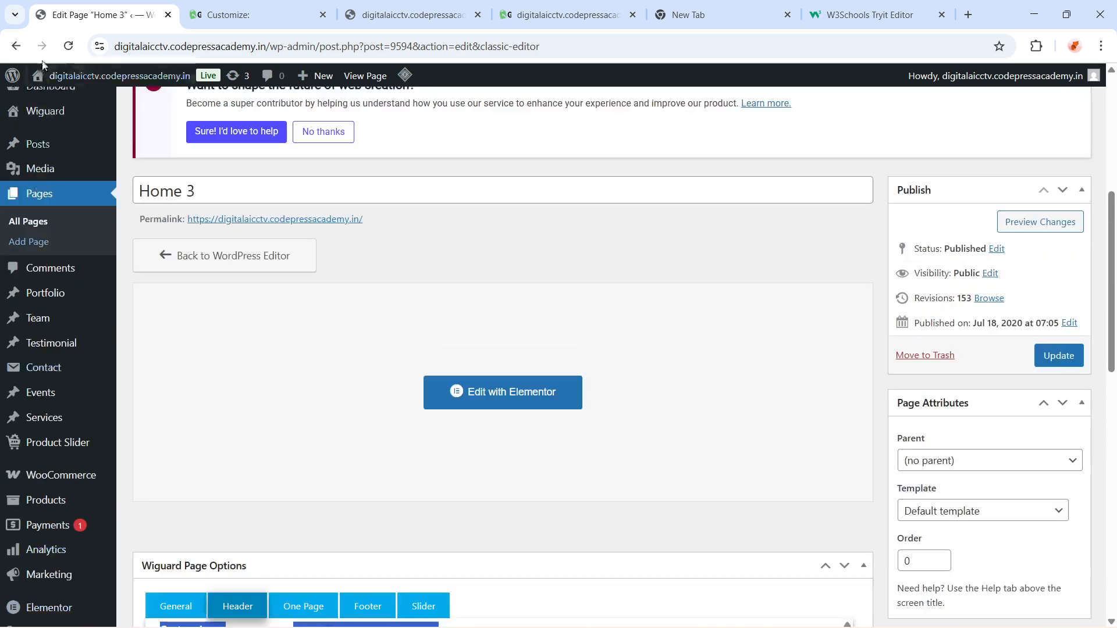
pyautogui.scroll(5, 23, 256)
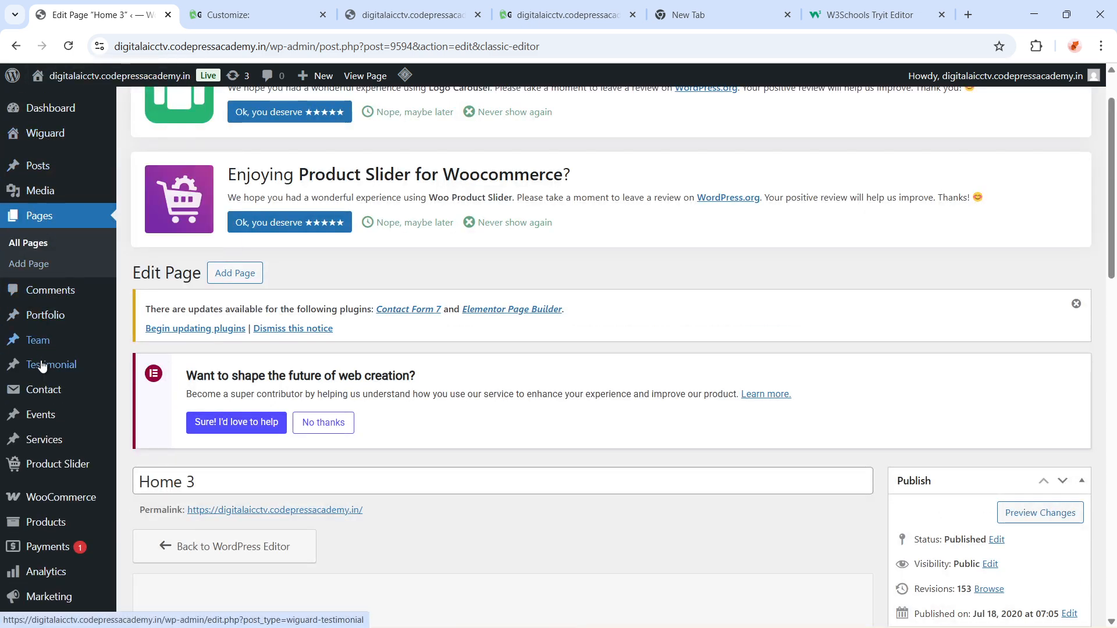
pyautogui.scroll(-4, 42, 366)
pyautogui.moveTo(38, 470)
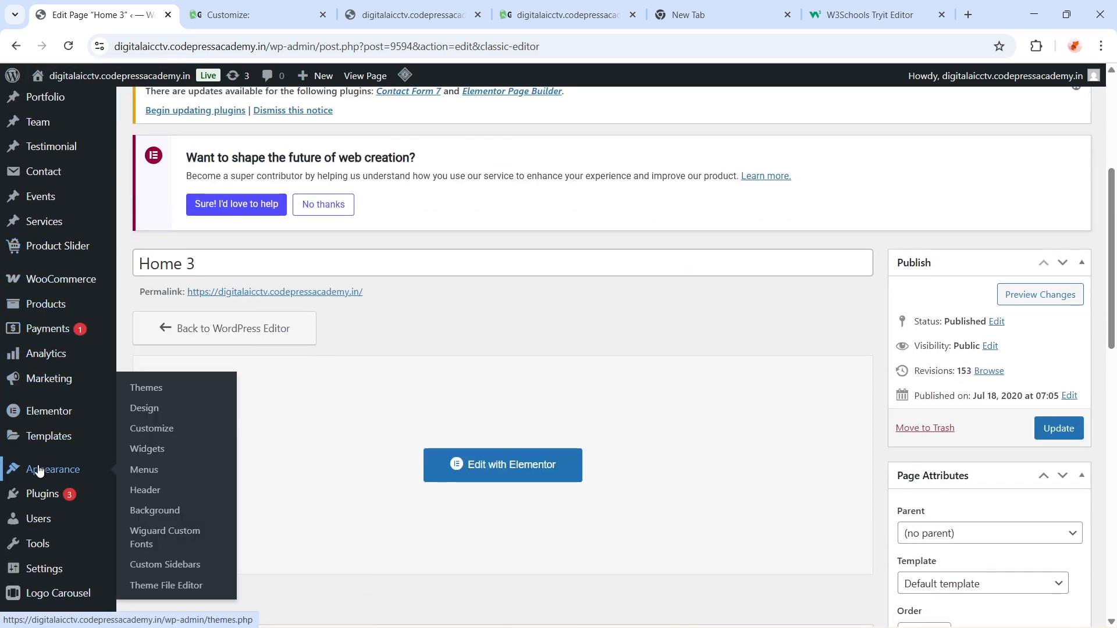
pyautogui.scroll(-1, 39, 470)
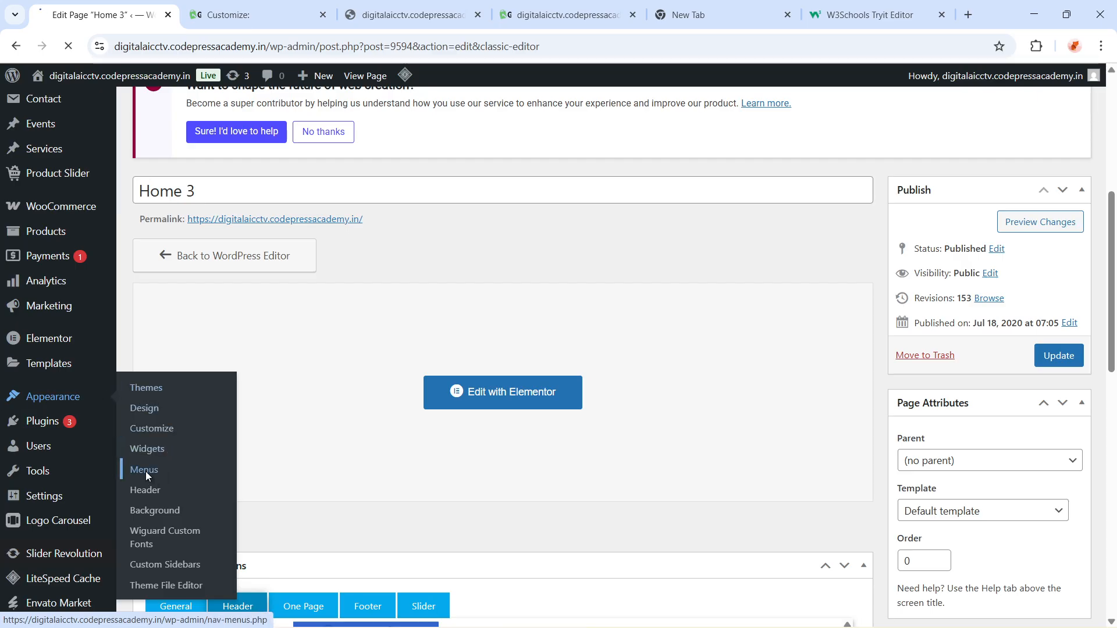
pyautogui.scroll(-4, 448, 428)
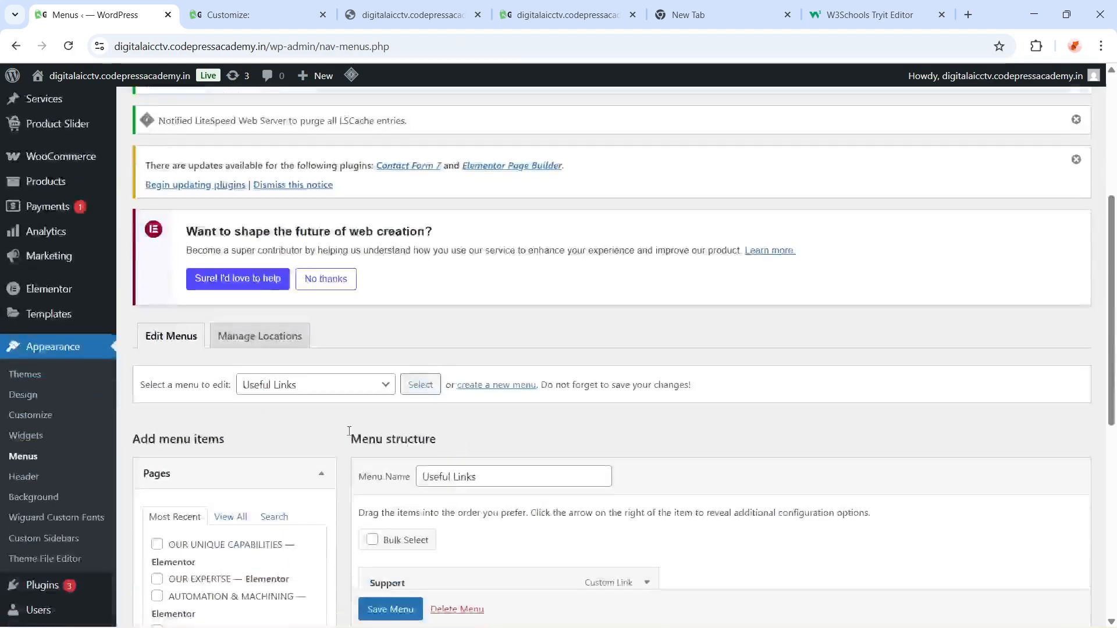
# Scroll through the Useful Links menu and choose Primary Menu in the menu-to-edit selector
pyautogui.scroll(-1, 317, 412)
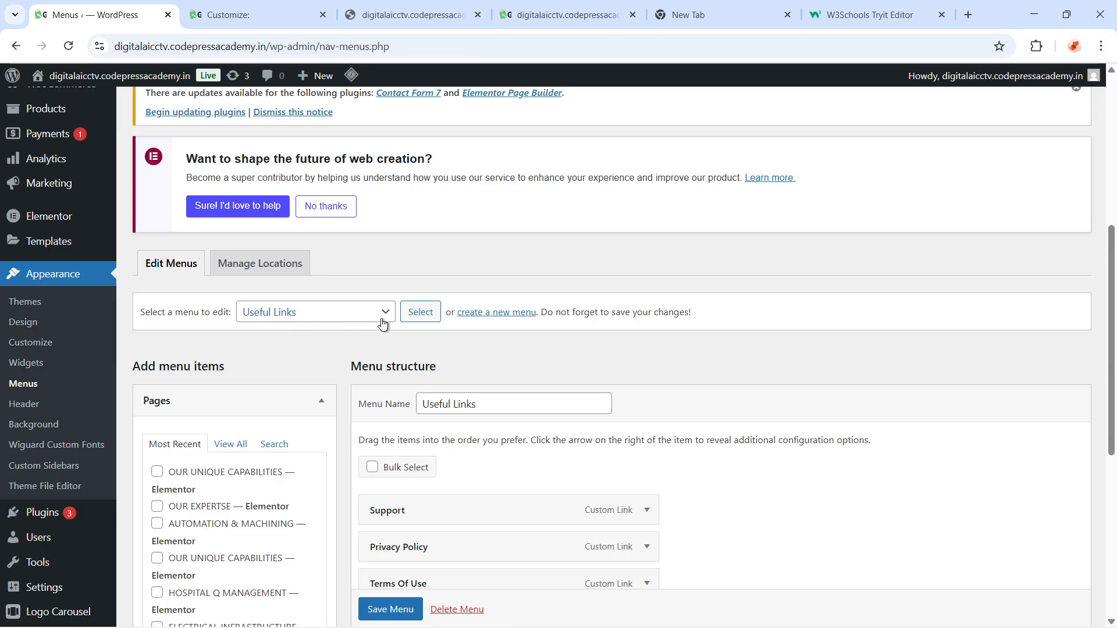
pyautogui.scroll(-4, 563, 500)
pyautogui.scroll(5, 606, 542)
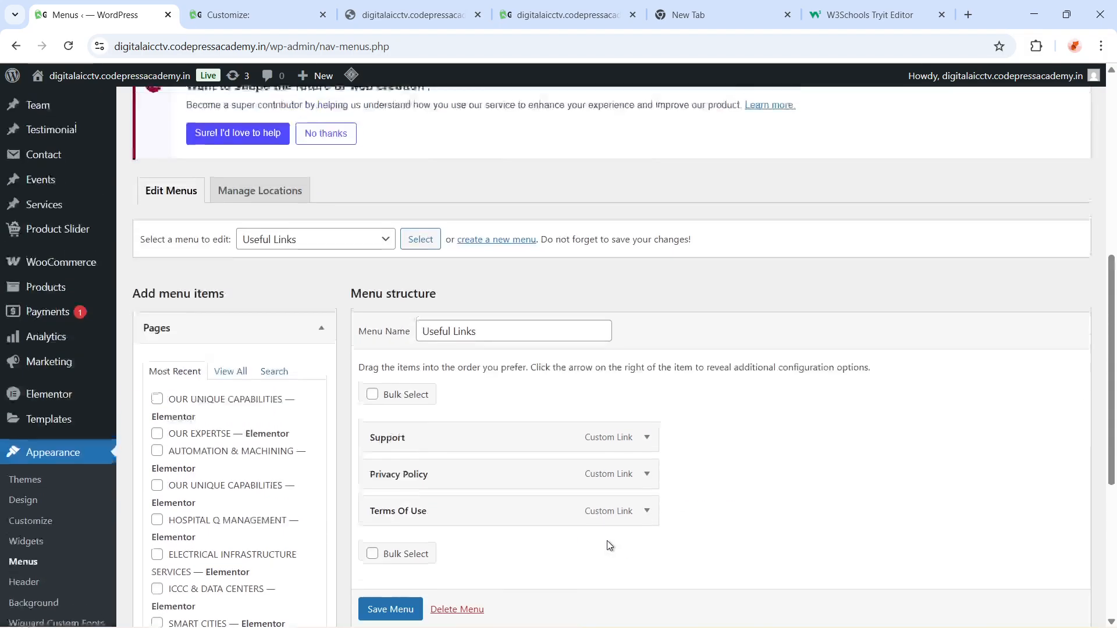
pyautogui.scroll(-2, 399, 459)
pyautogui.scroll(2, 511, 481)
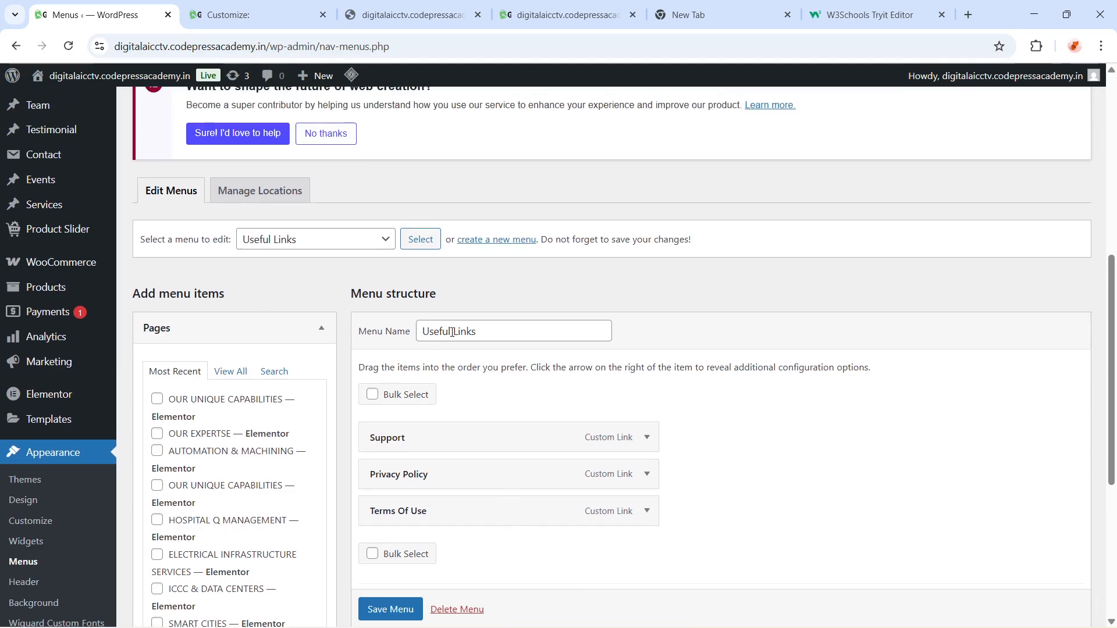
pyautogui.click(381, 239)
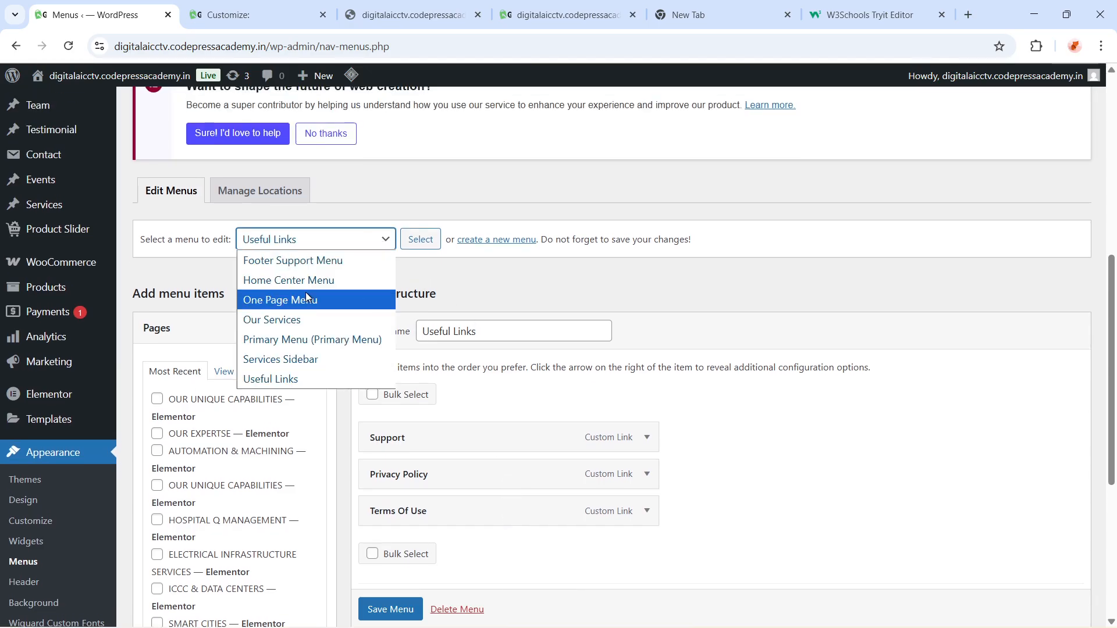
pyautogui.click(292, 343)
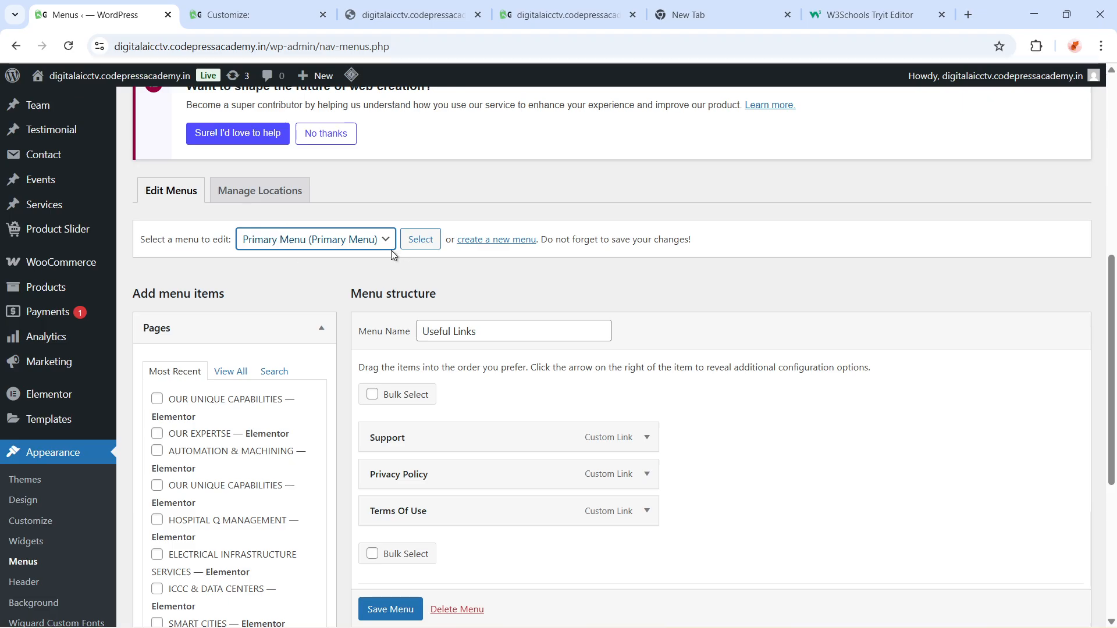
pyautogui.click(390, 243)
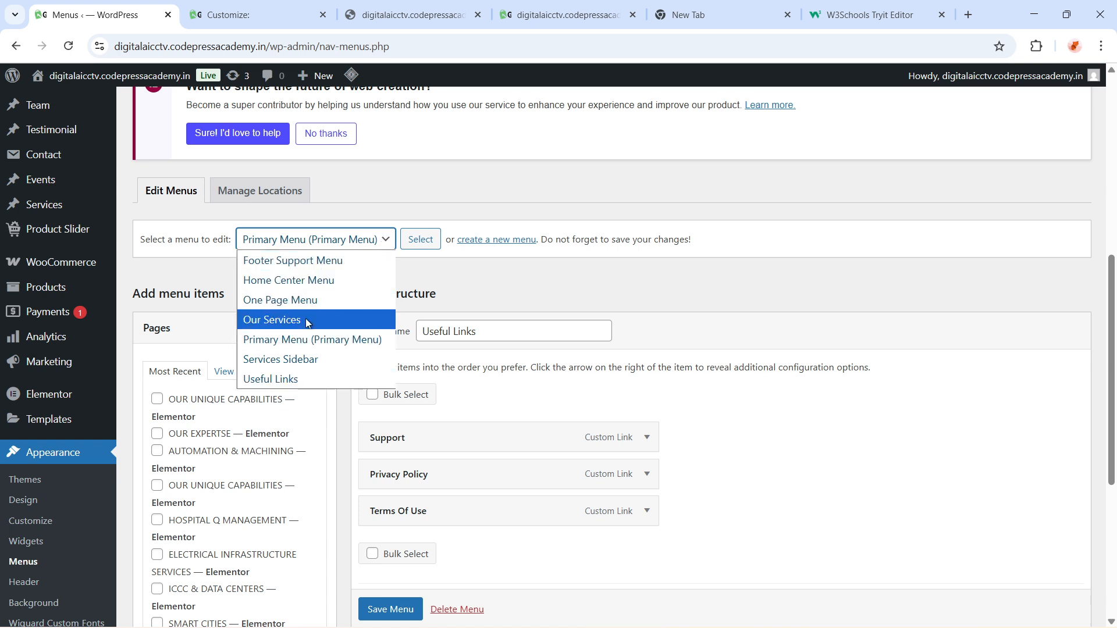
pyautogui.click(710, 431)
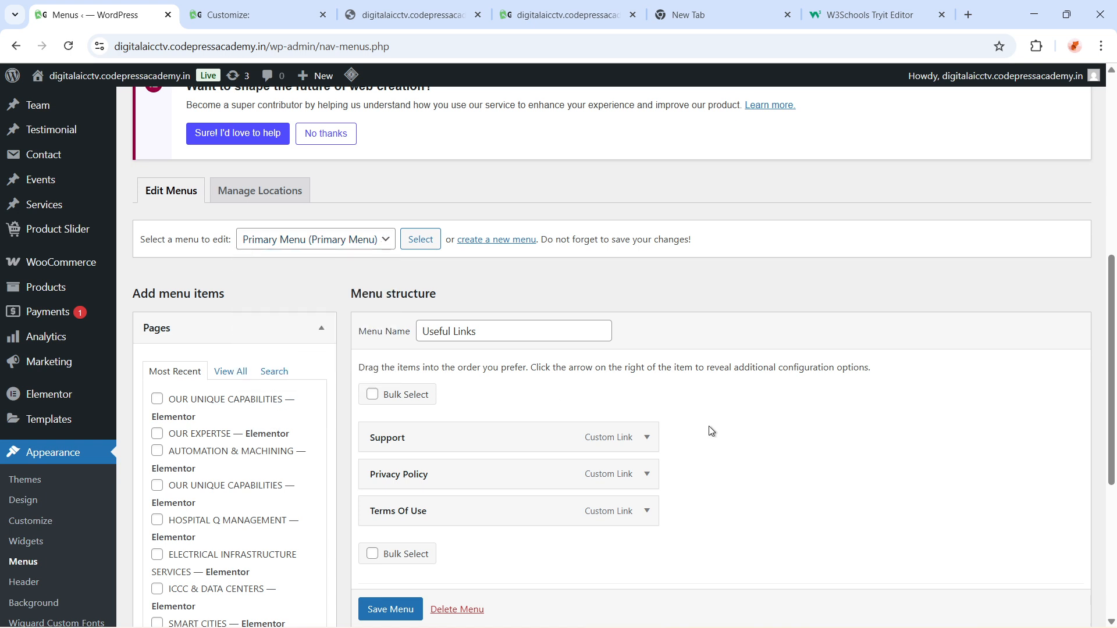
# Examine the menu name, menu items and display location settings on the menu editing page
pyautogui.tripleClick(464, 339)
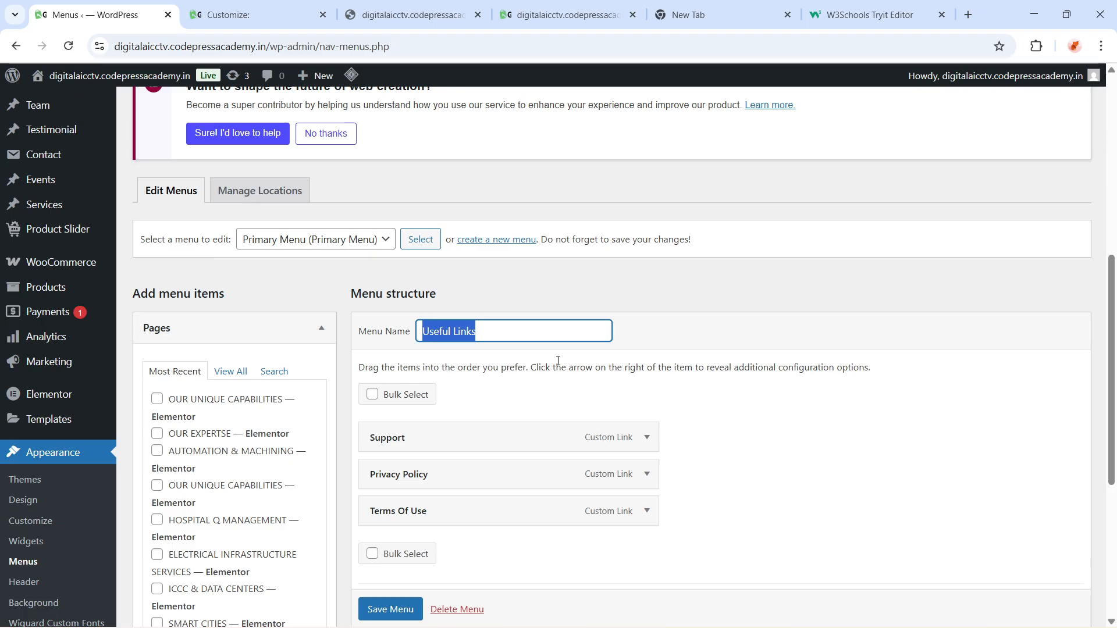
pyautogui.scroll(-3, 536, 469)
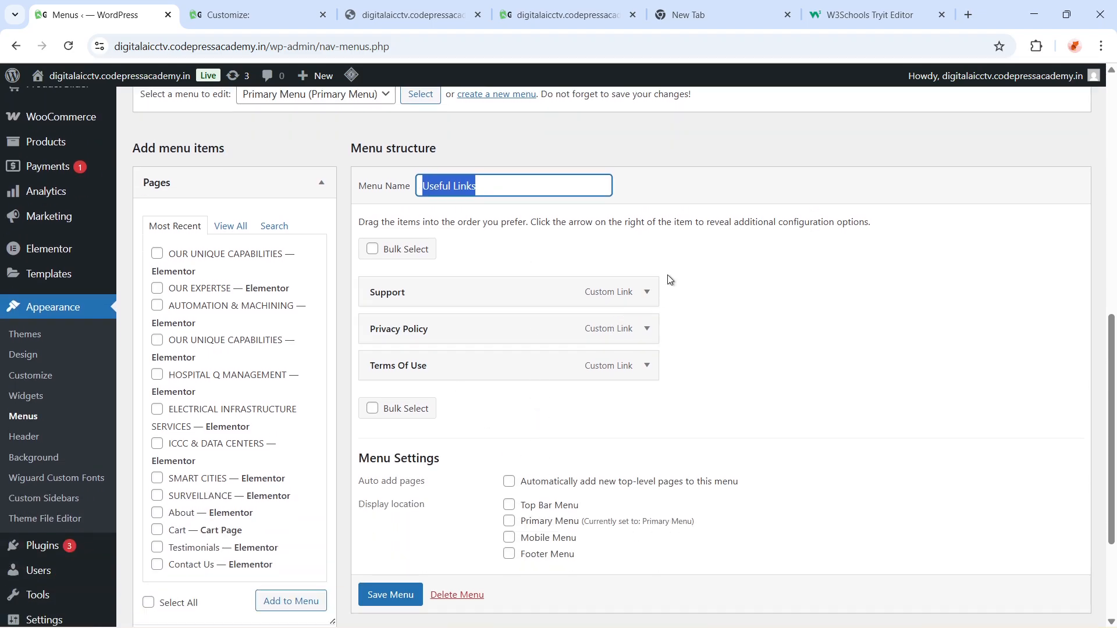
pyautogui.moveTo(670, 281); pyautogui.dragTo(783, 399)
pyautogui.click(784, 400)
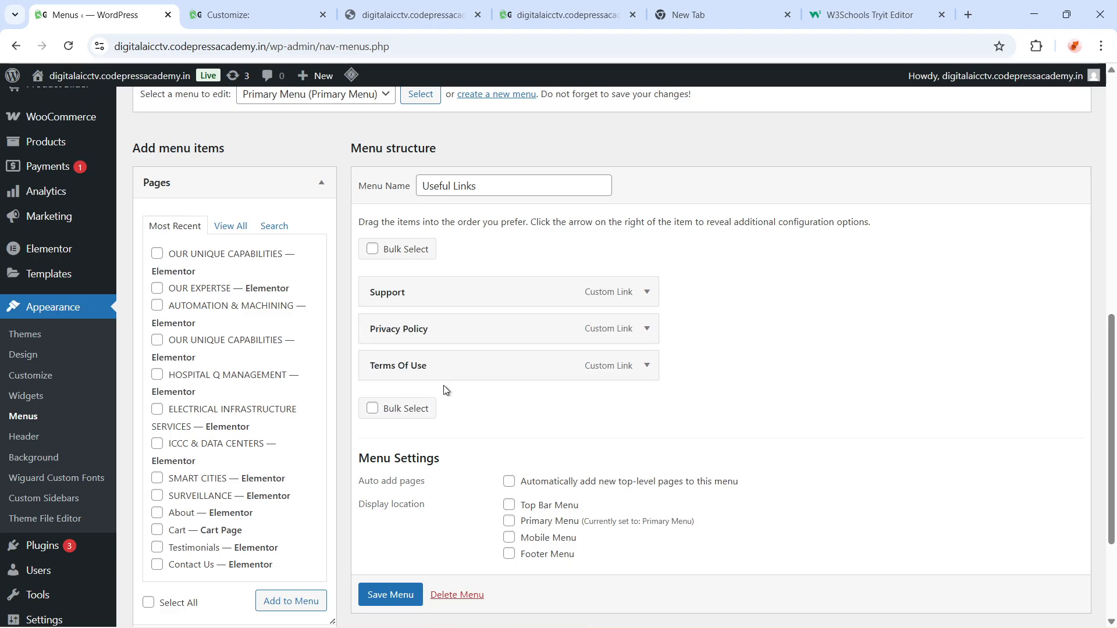
pyautogui.scroll(3, 446, 390)
pyautogui.click(317, 311)
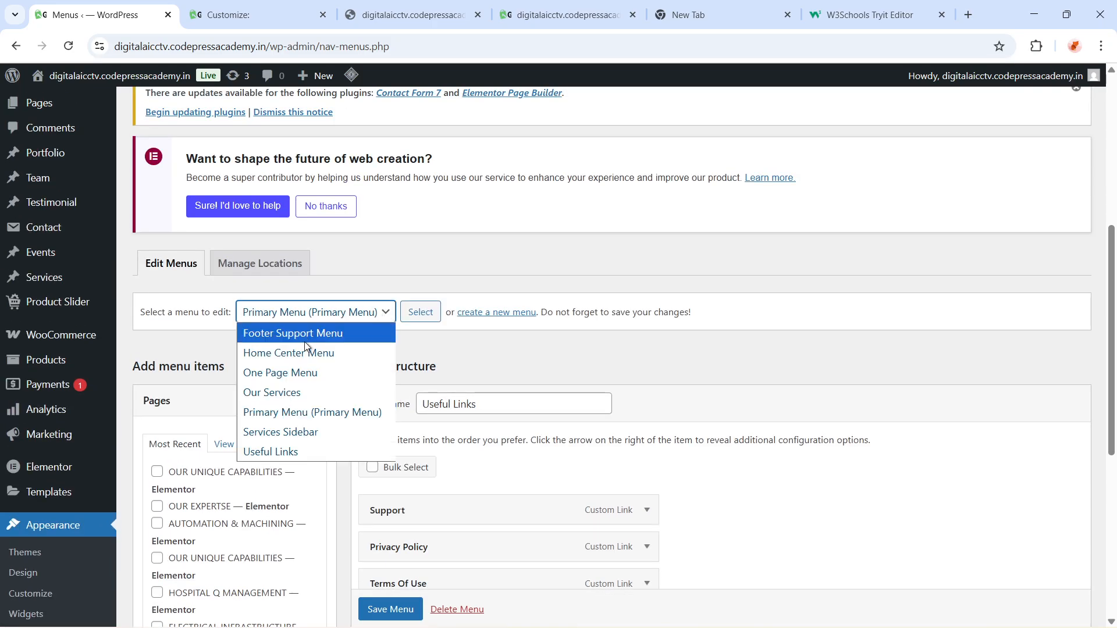
pyautogui.click(283, 416)
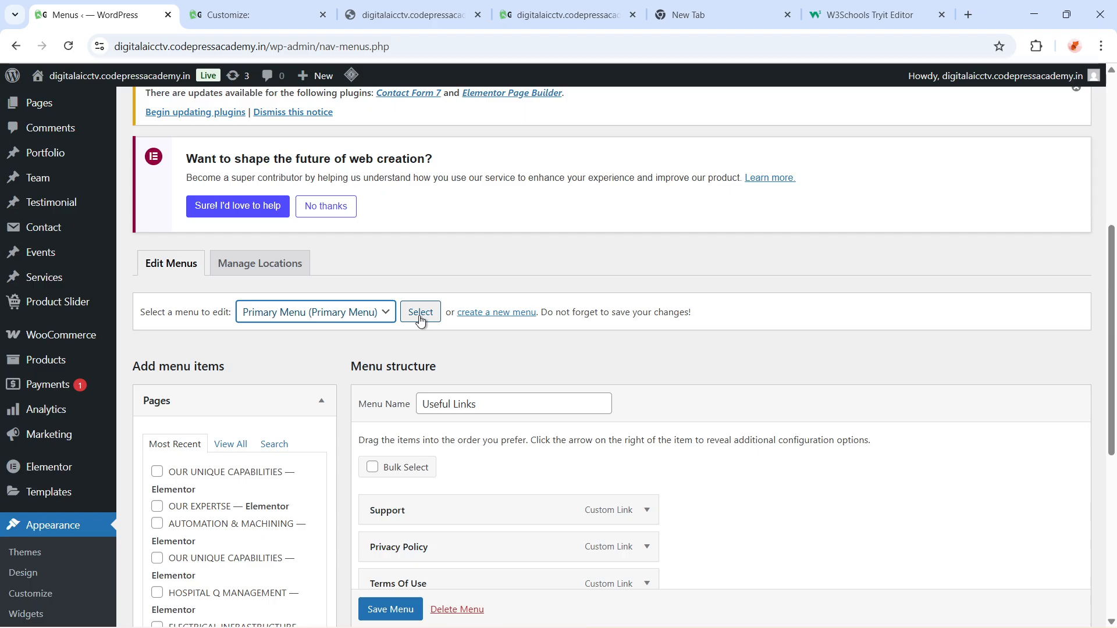
pyautogui.scroll(-4, 468, 494)
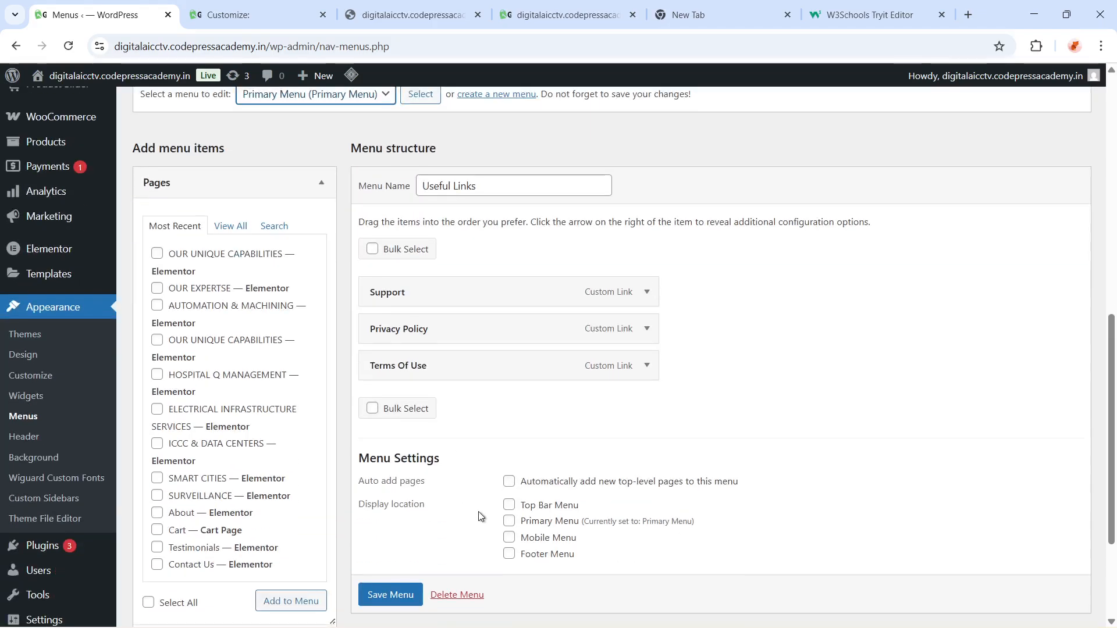
pyautogui.scroll(4, 471, 500)
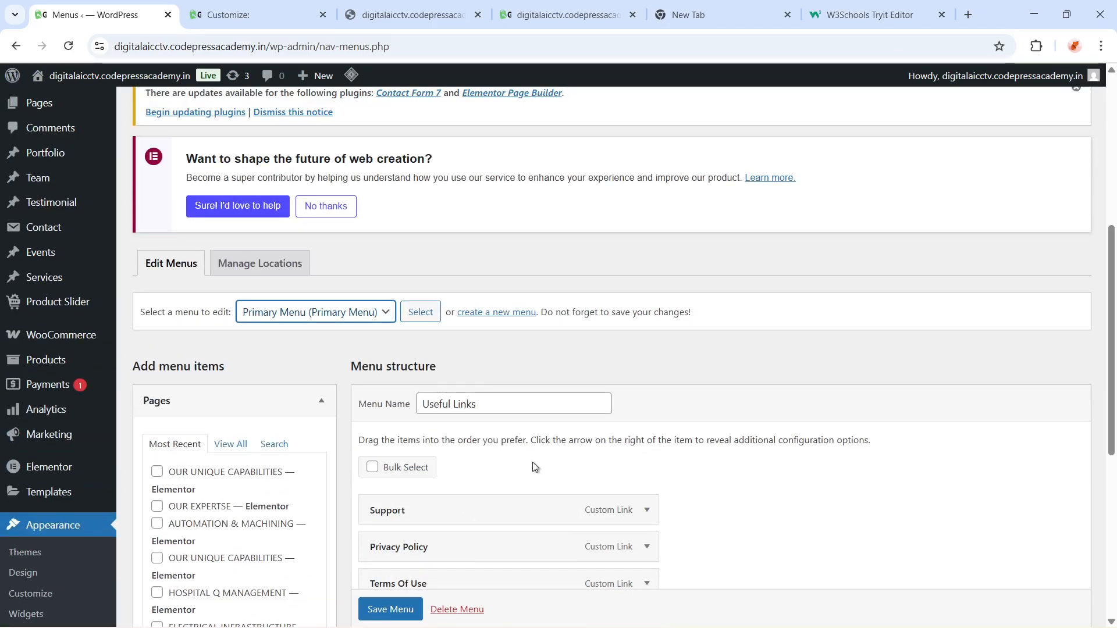
# Load the Primary Menu into the menu editor
pyautogui.scroll(-1, 536, 477)
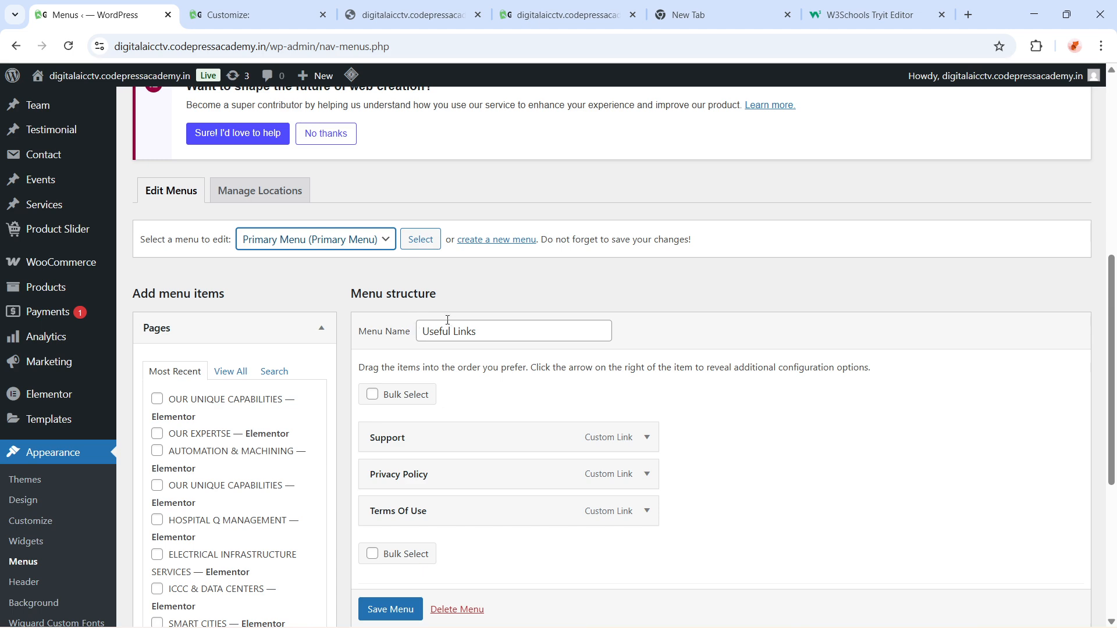
pyautogui.click(417, 240)
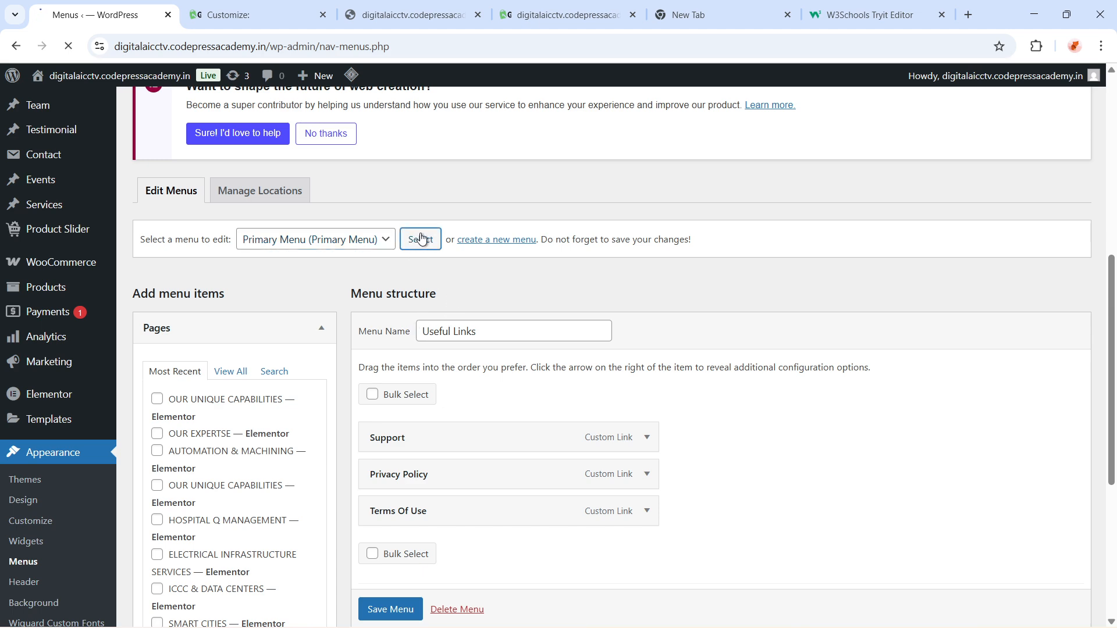
pyautogui.scroll(-5, 564, 471)
pyautogui.scroll(-3, 564, 470)
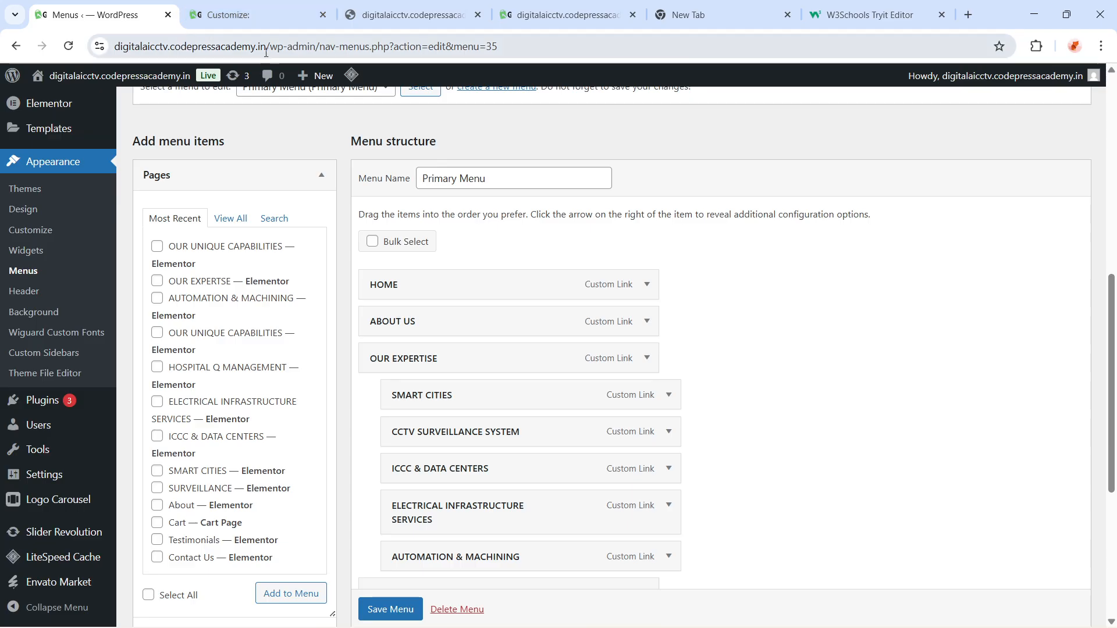
# Inspect the ABOUT US and OUR EXPERTISE menu items' URL and navigation label settings
pyautogui.moveTo(268, 51); pyautogui.dragTo(117, 46)
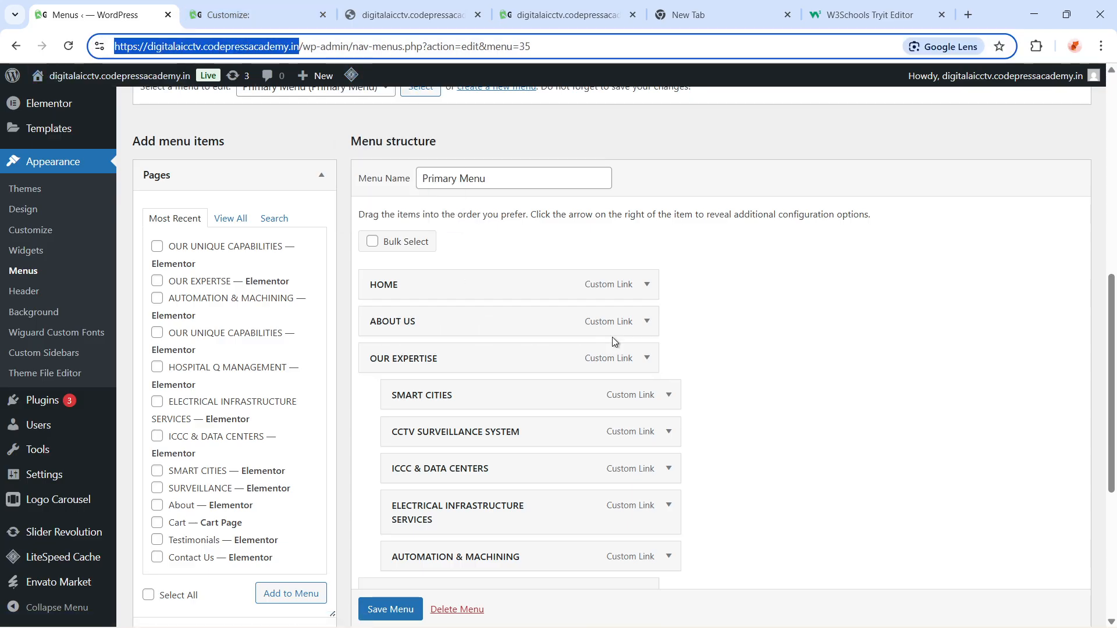
pyautogui.click(647, 322)
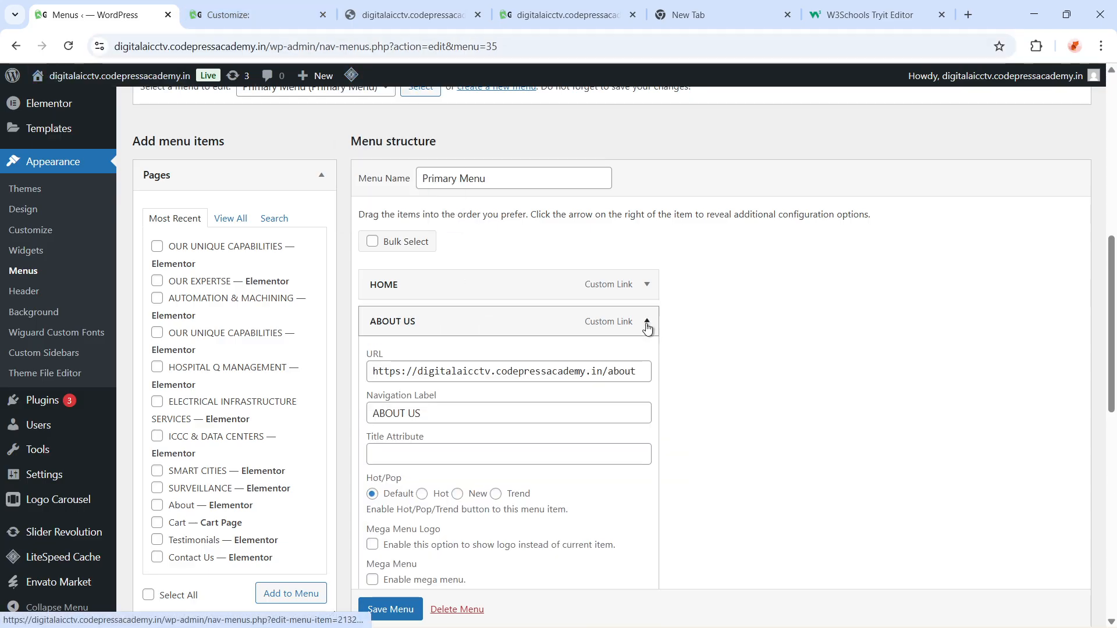
pyautogui.click(599, 374)
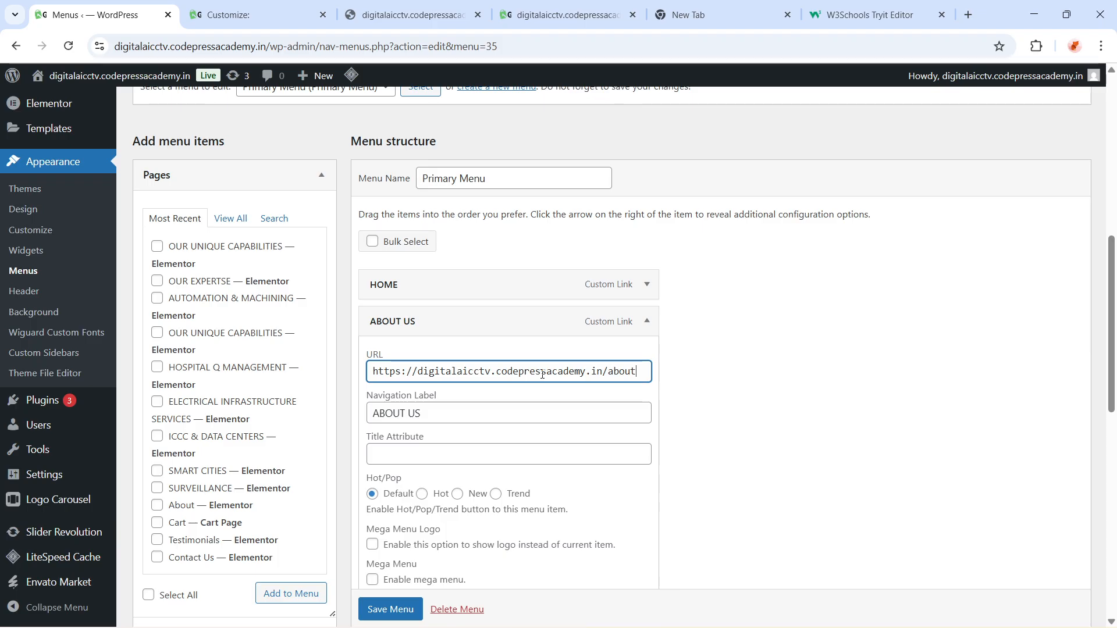
pyautogui.click(646, 322)
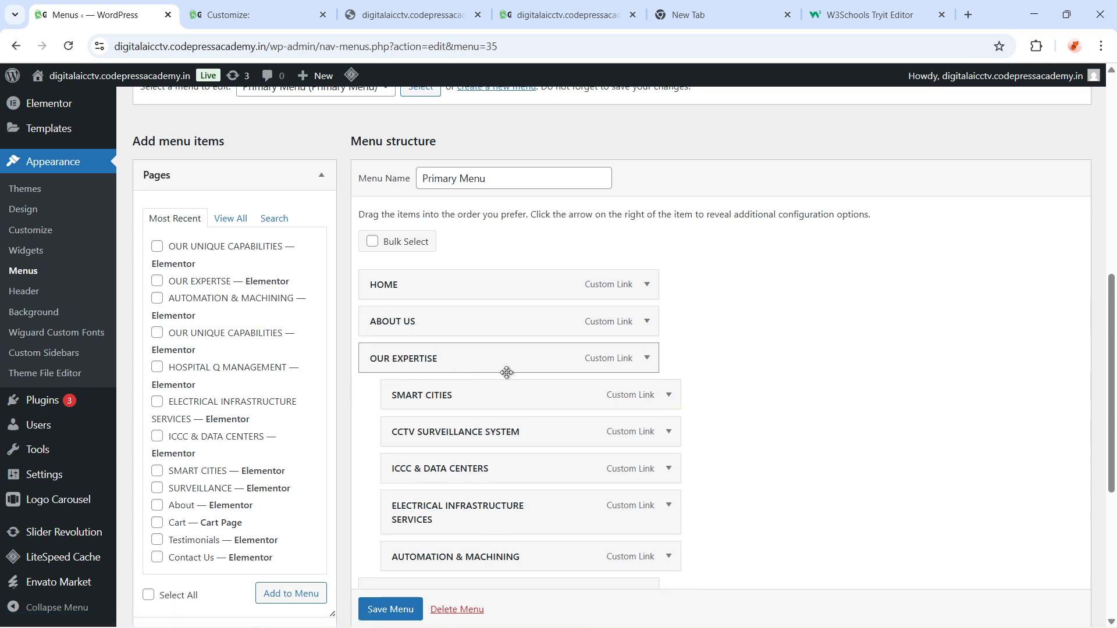
pyautogui.click(646, 358)
pyautogui.click(556, 410)
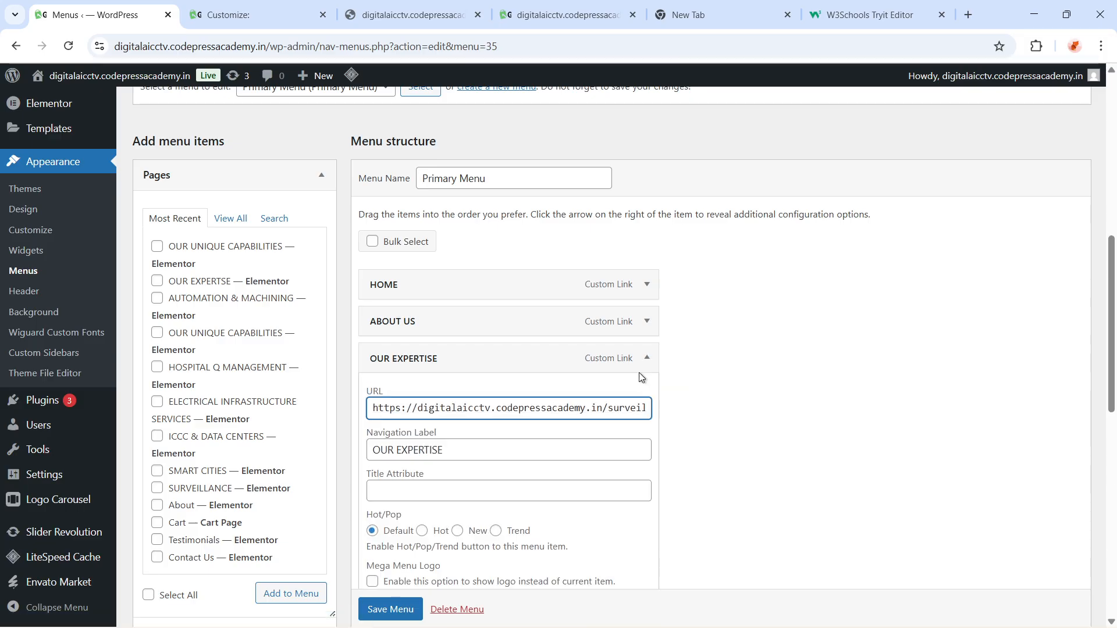
pyautogui.click(646, 358)
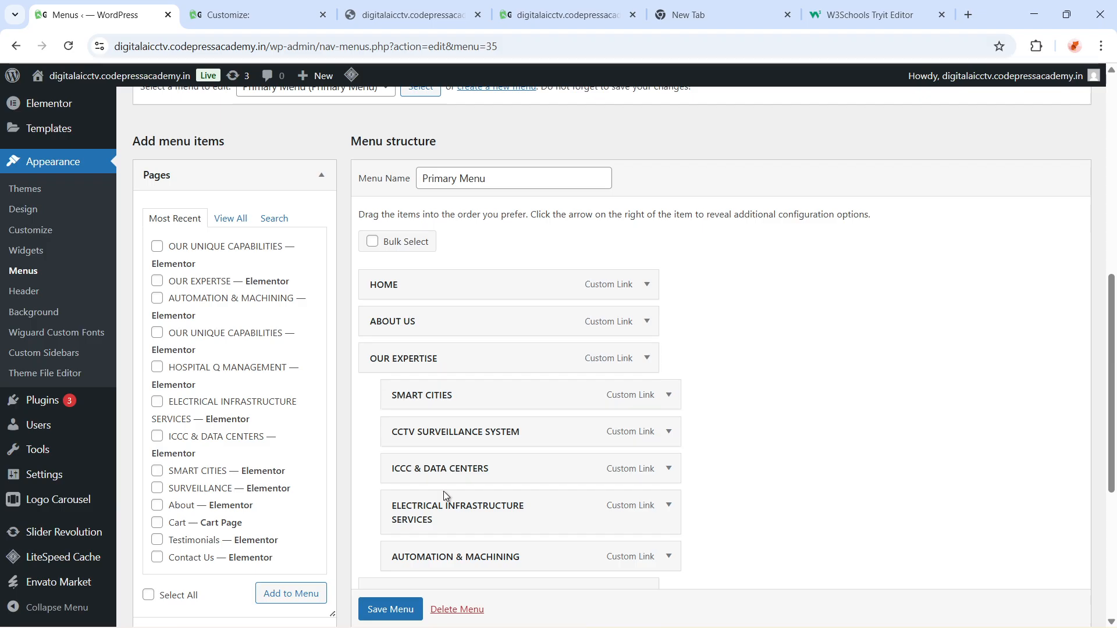
# Scroll through the Primary Menu structure and its display location settings
pyautogui.scroll(-2, 459, 553)
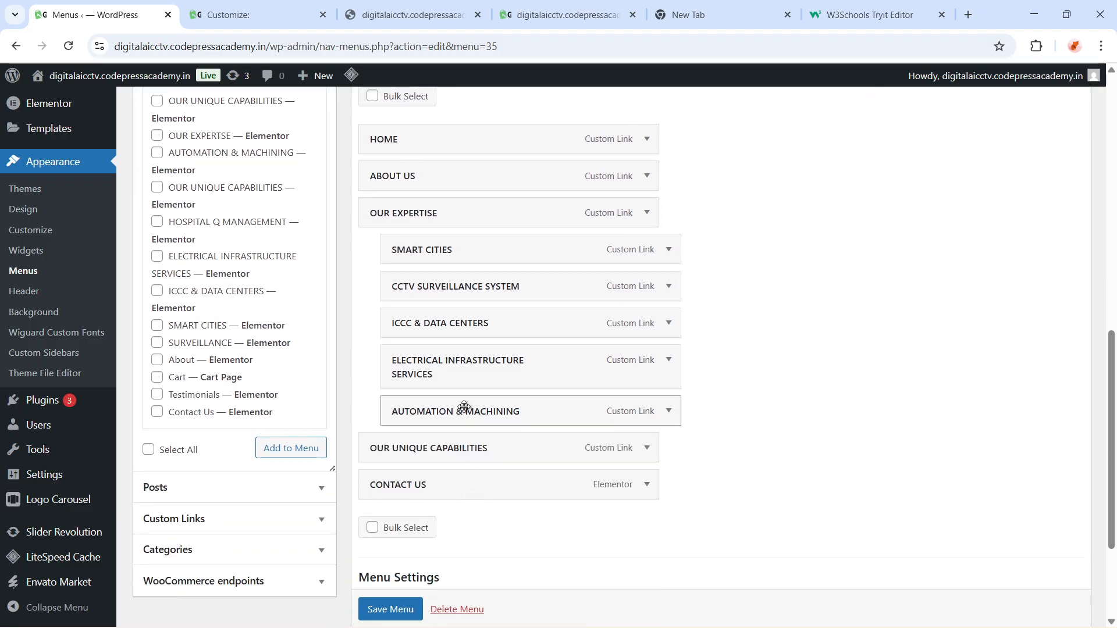
pyautogui.scroll(1, 482, 396)
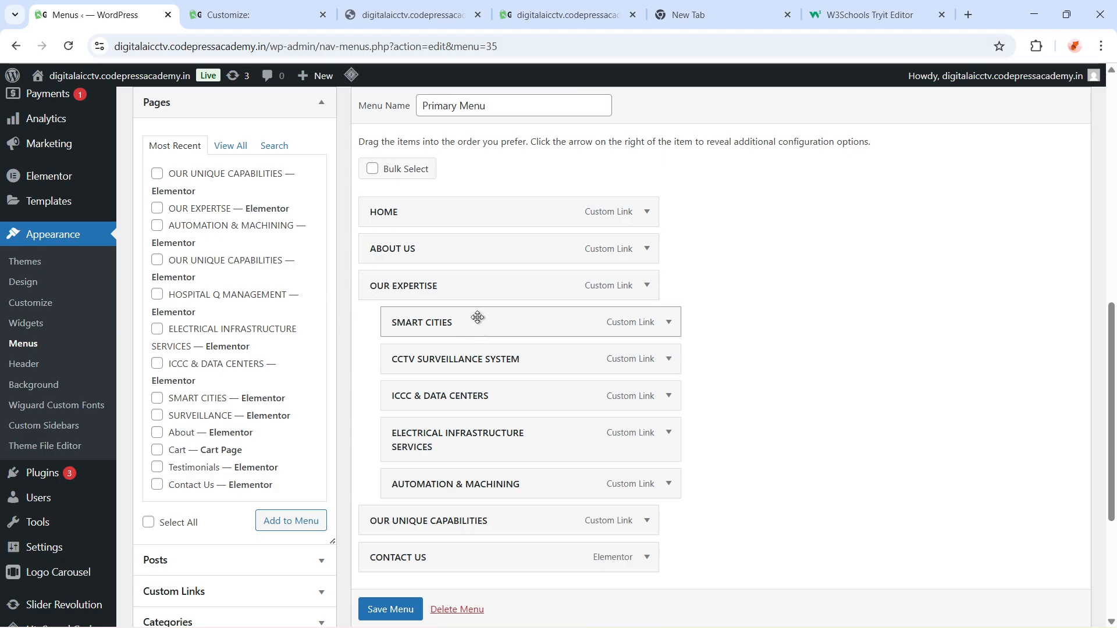
pyautogui.moveTo(478, 322); pyautogui.dragTo(457, 322)
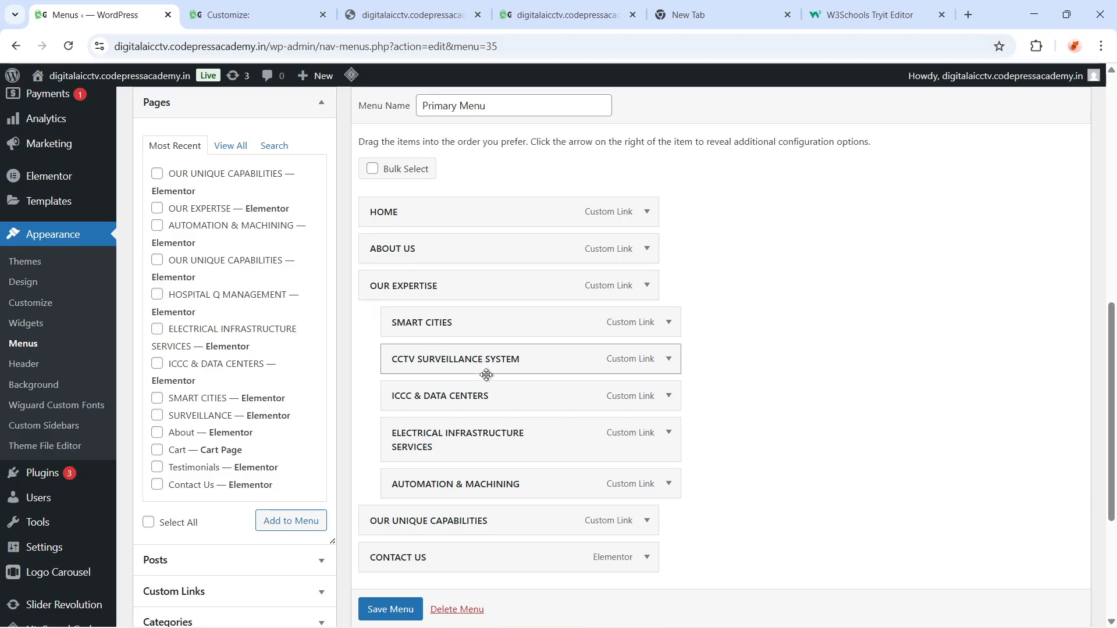
pyautogui.scroll(-4, 586, 538)
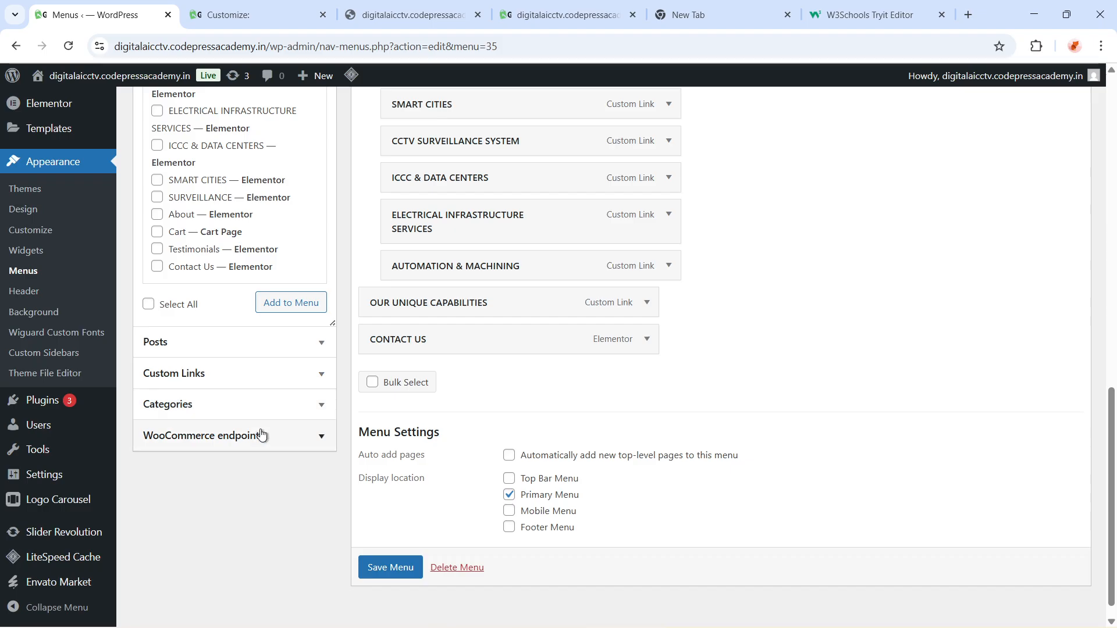
pyautogui.scroll(1, 262, 437)
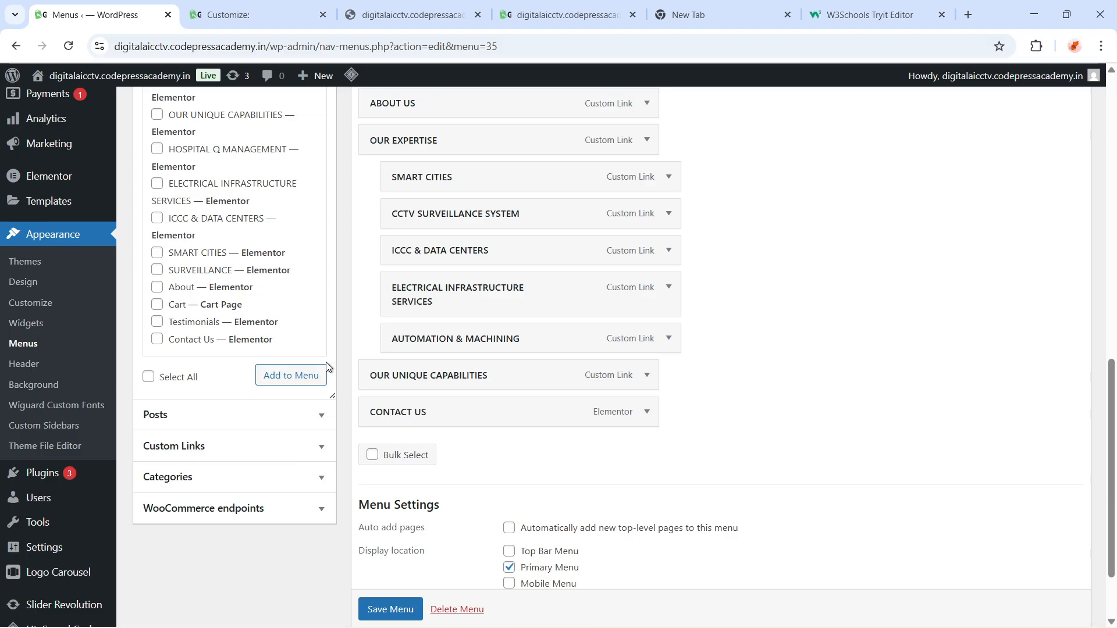
pyautogui.scroll(2, 221, 367)
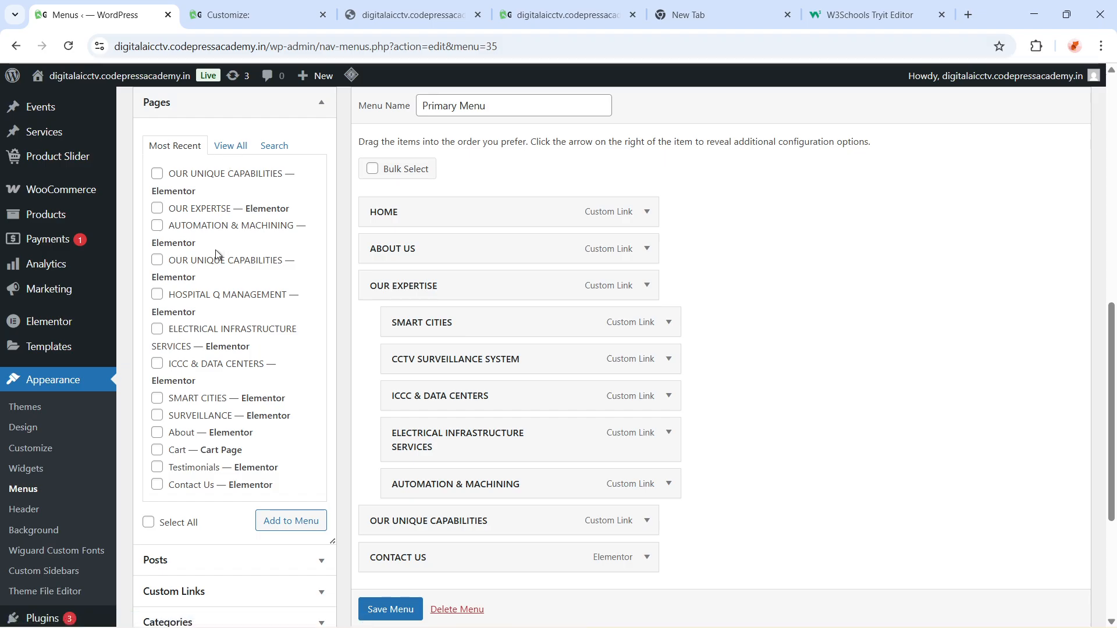
pyautogui.scroll(1, 256, 251)
# Browse the Pages, WooCommerce endpoints and Categories panels of the add-menu-items section
pyautogui.click(324, 177)
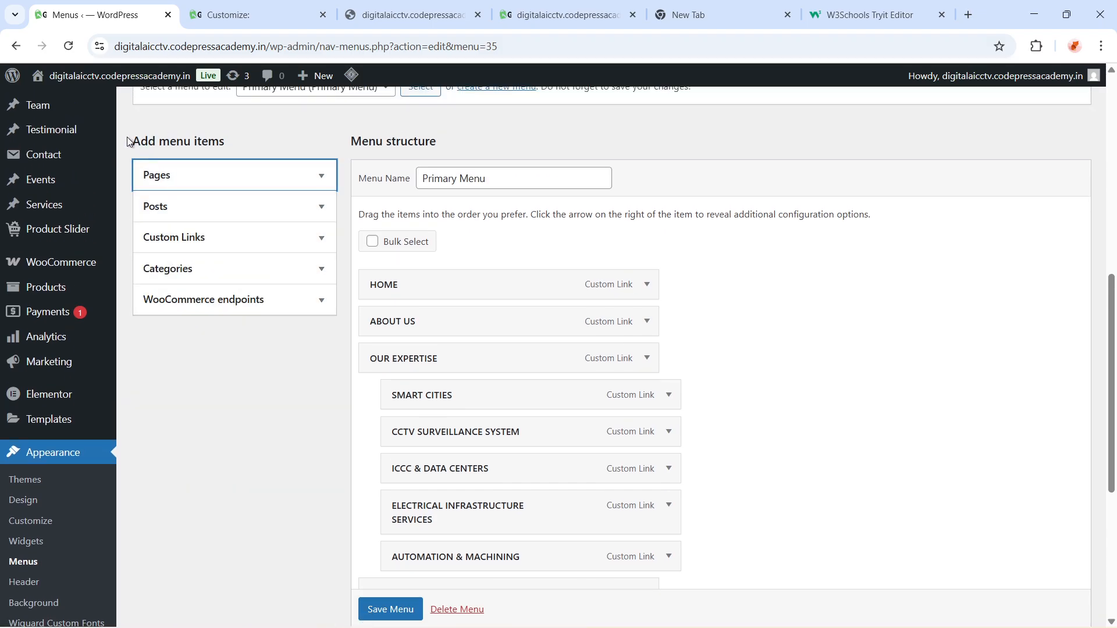
pyautogui.moveTo(129, 141)
pyautogui.mouseDown()
pyautogui.moveTo(243, 140)
pyautogui.moveTo(138, 136)
pyautogui.mouseUp()
pyautogui.click(242, 136)
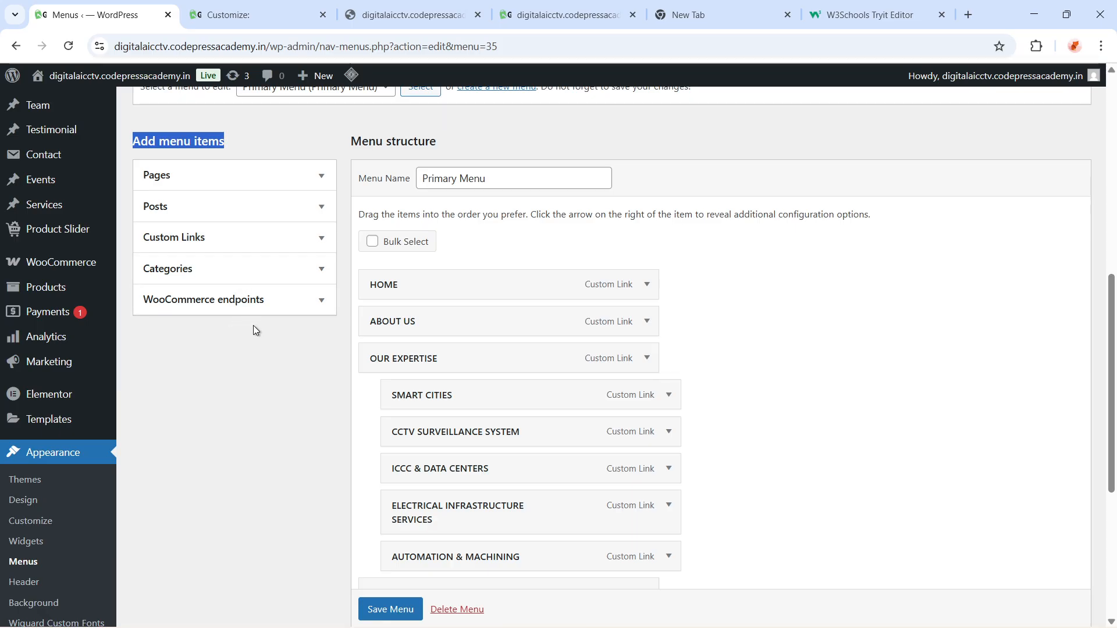
pyautogui.click(298, 303)
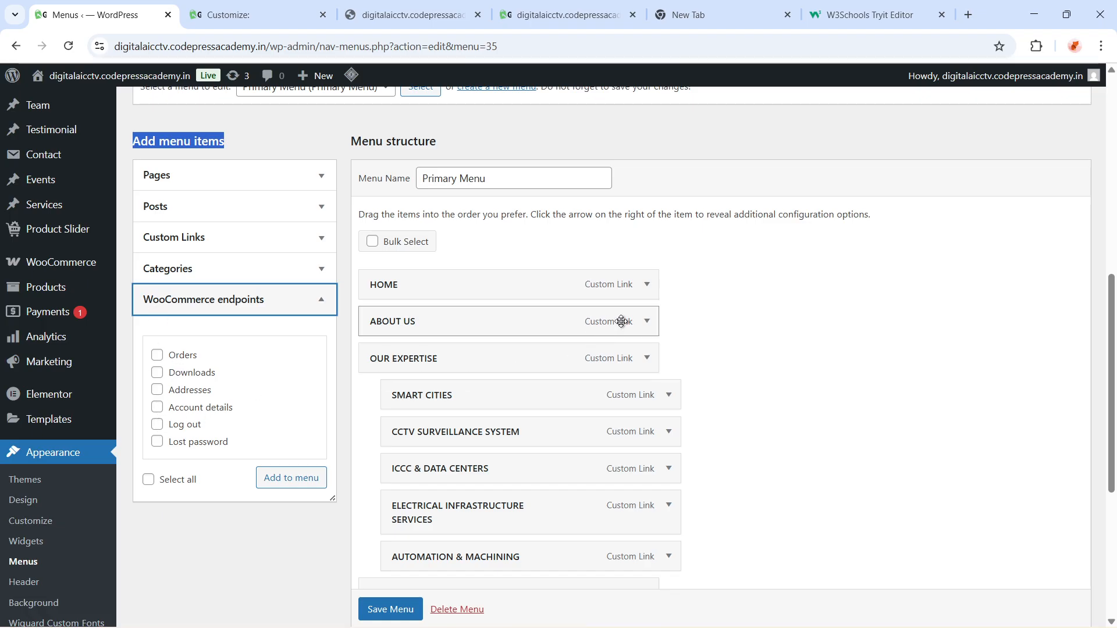
pyautogui.click(325, 304)
pyautogui.click(316, 272)
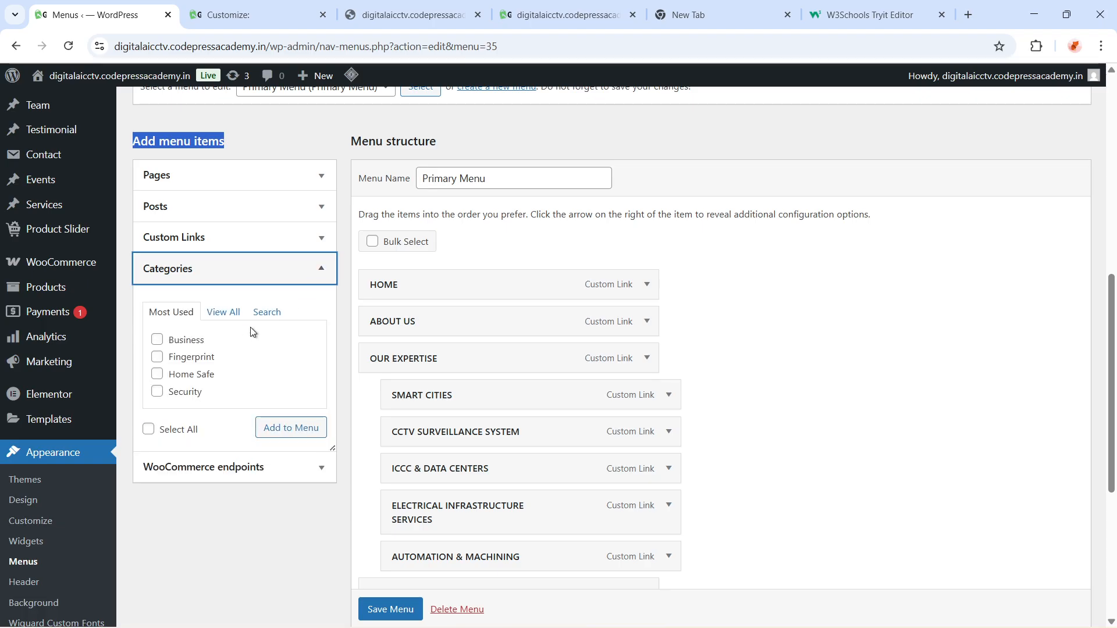
pyautogui.click(223, 313)
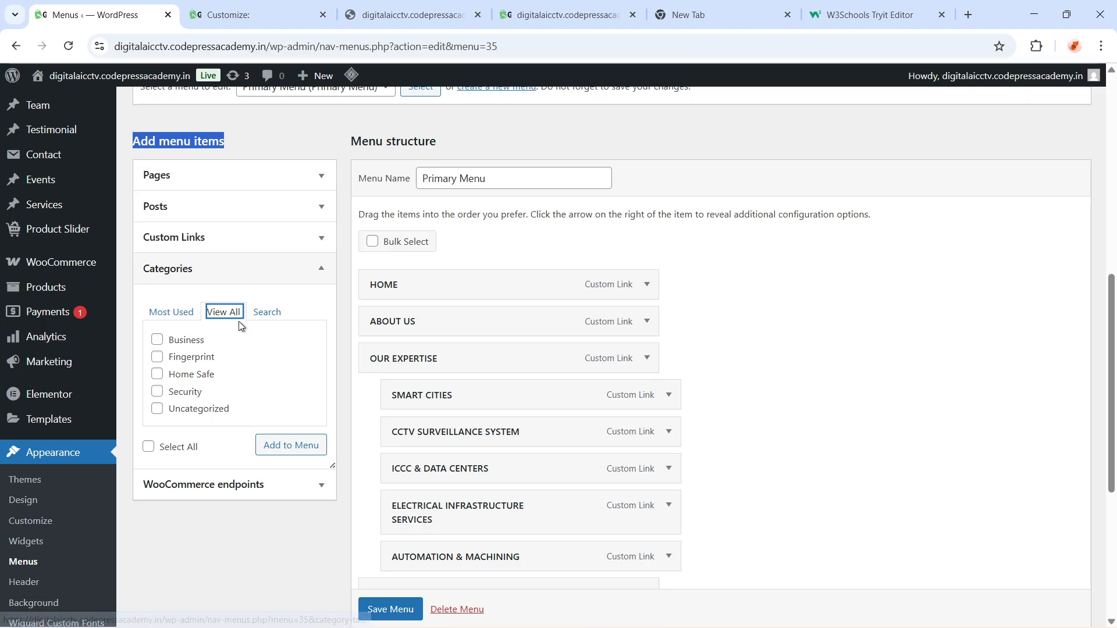
# Add a custom link with URL "#" and link text "TestP" to the Primary Menu
pyautogui.click(188, 239)
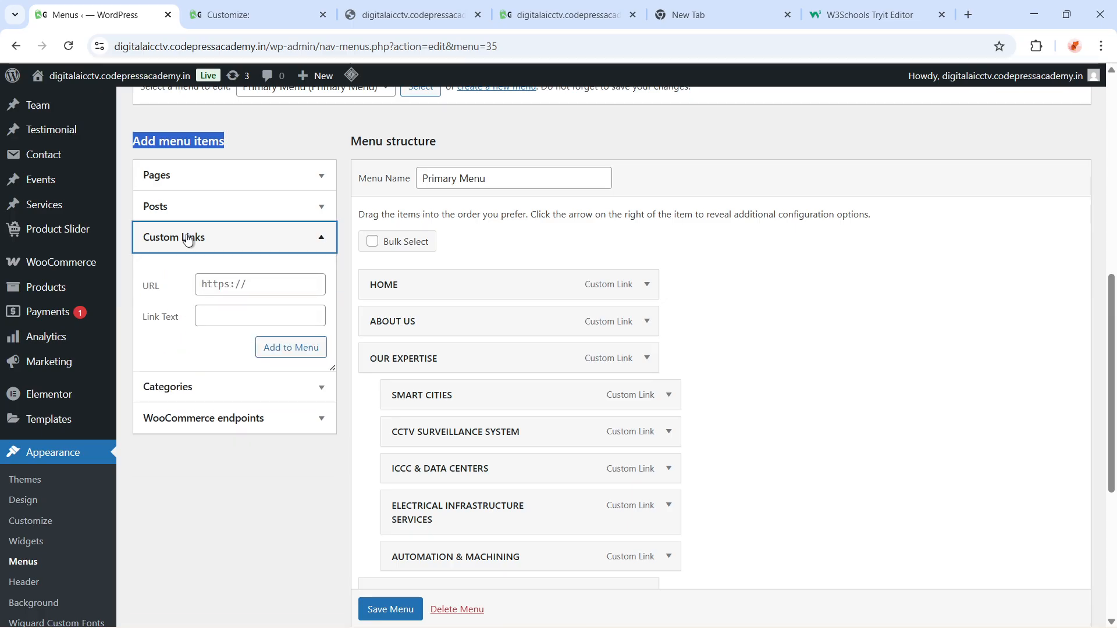
pyautogui.click(245, 285)
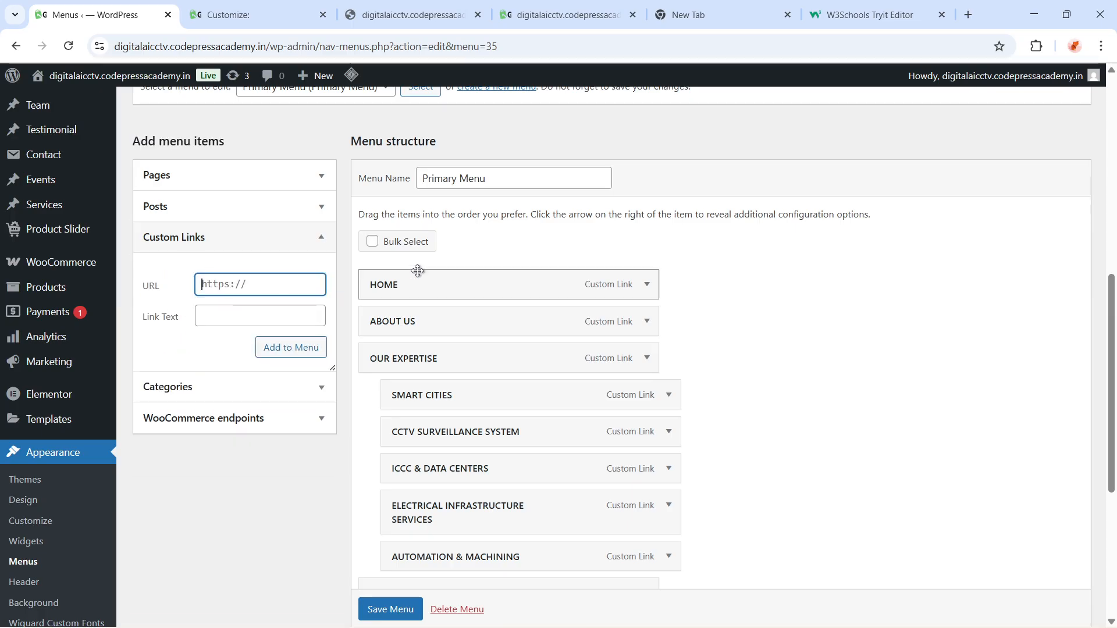
pyautogui.write('#')
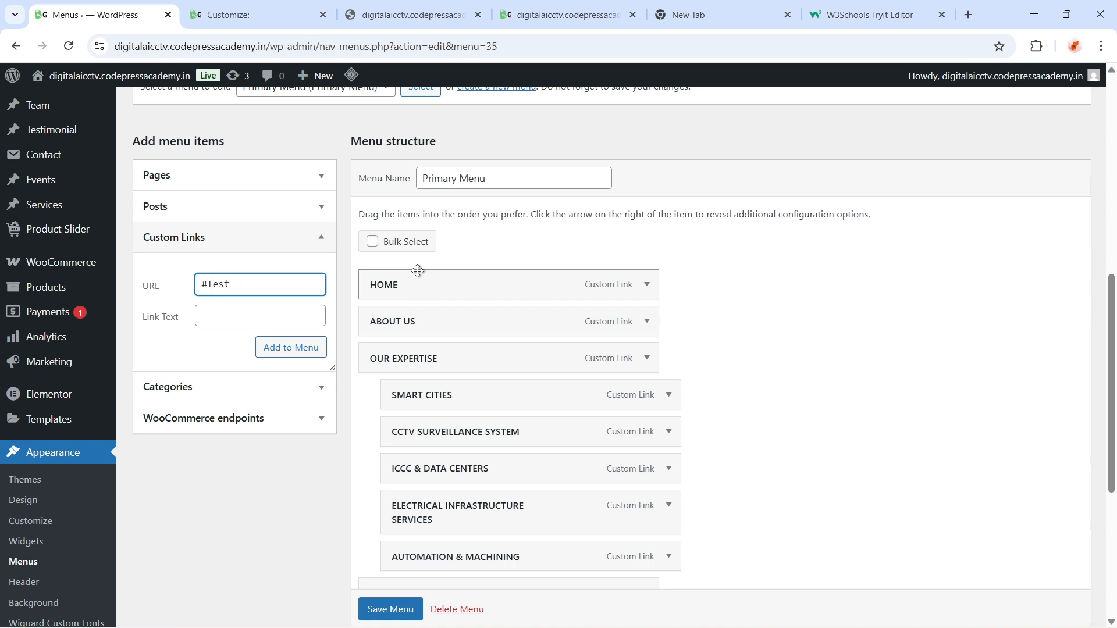
pyautogui.write('Test')
pyautogui.press('BackSpace')
pyautogui.press('BackSpace')
pyautogui.press('BackSpace')
pyautogui.press('BackSpace')
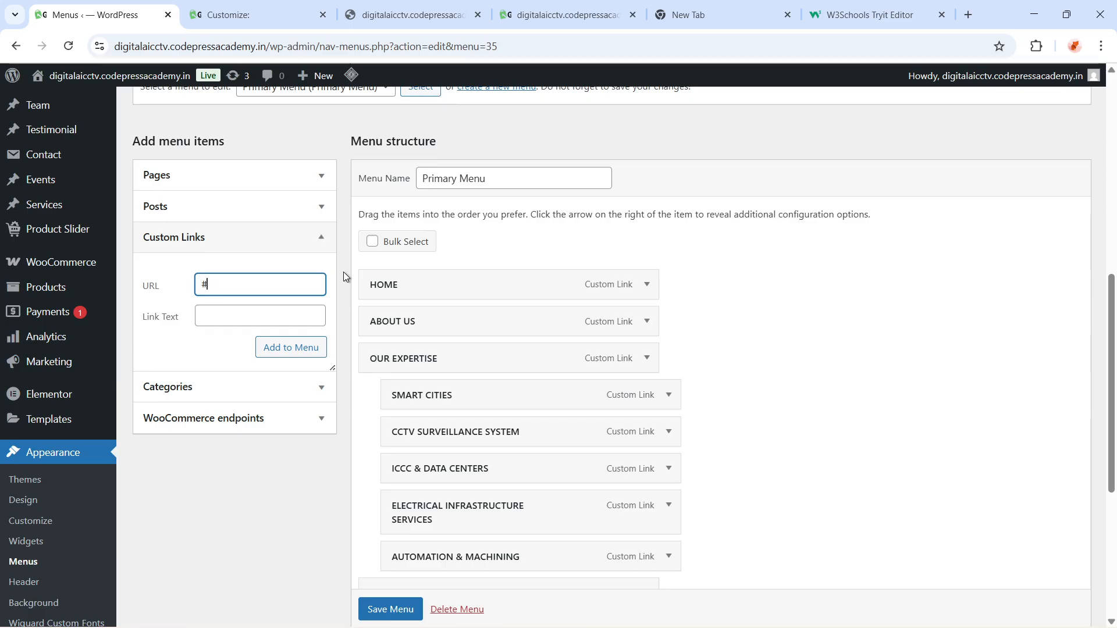
pyautogui.click(217, 315)
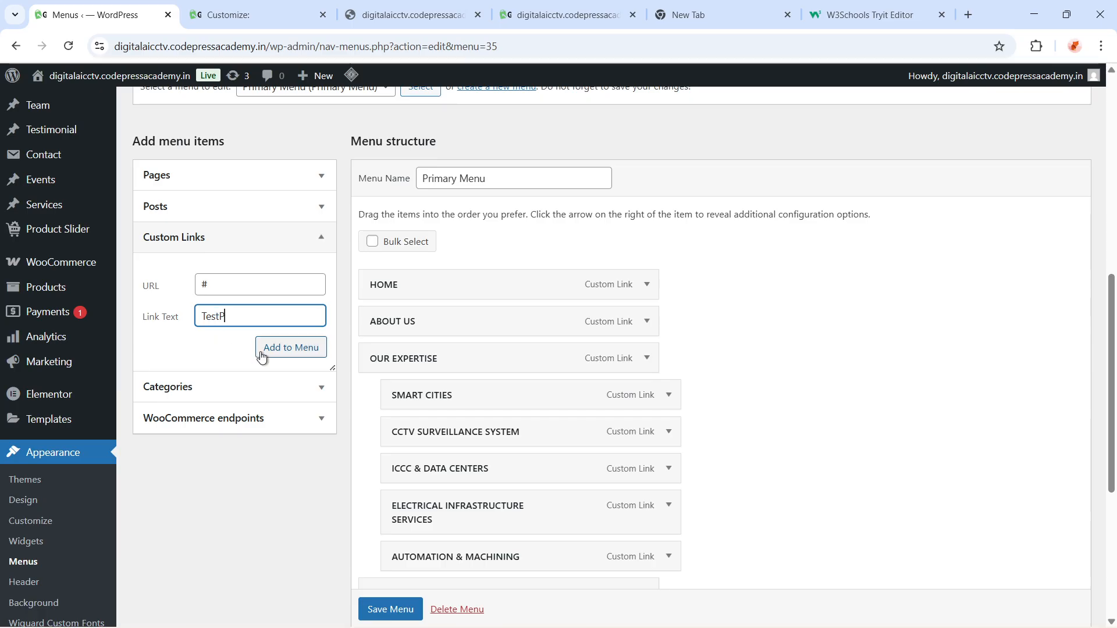
pyautogui.click(291, 347)
# Check the live site header in the other browser tabs
pyautogui.scroll(-2, 808, 366)
pyautogui.scroll(-5, 771, 441)
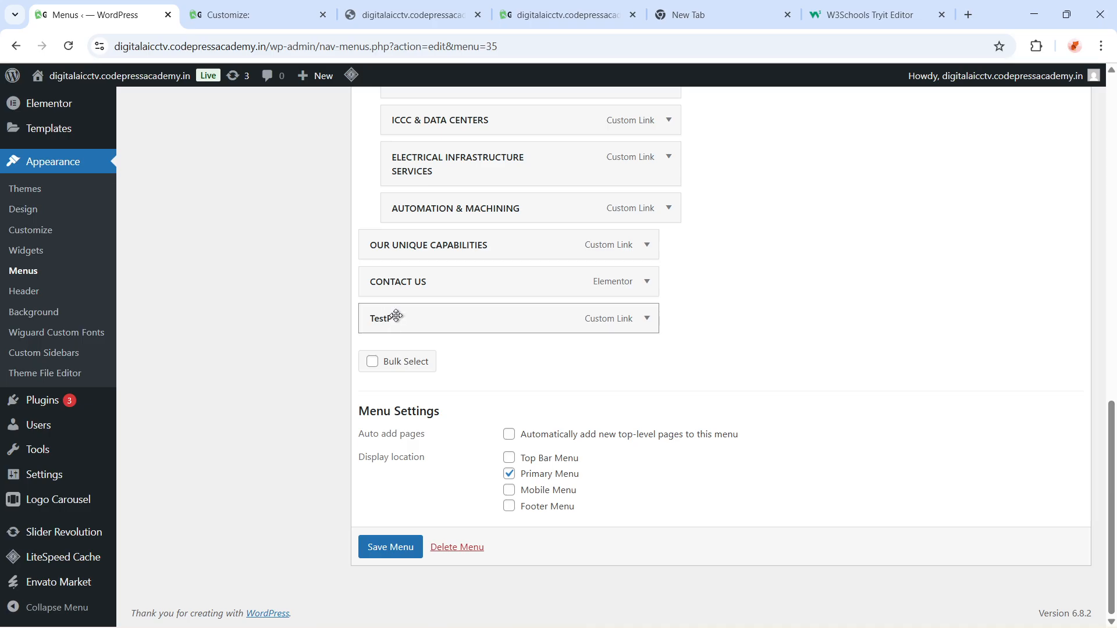
pyautogui.click(562, 15)
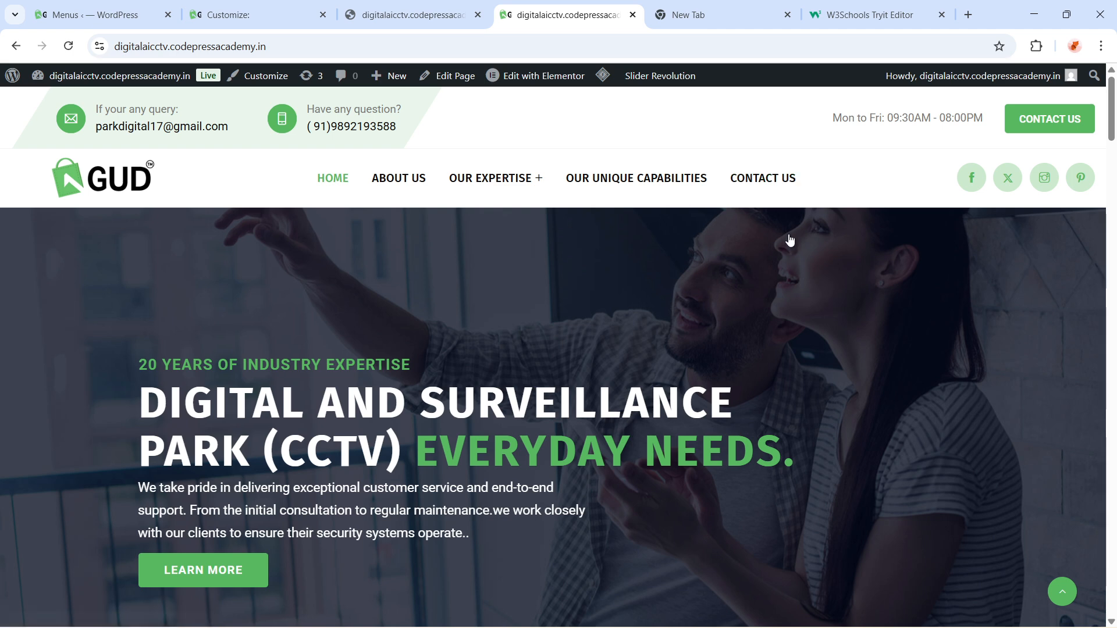
pyautogui.click(408, 16)
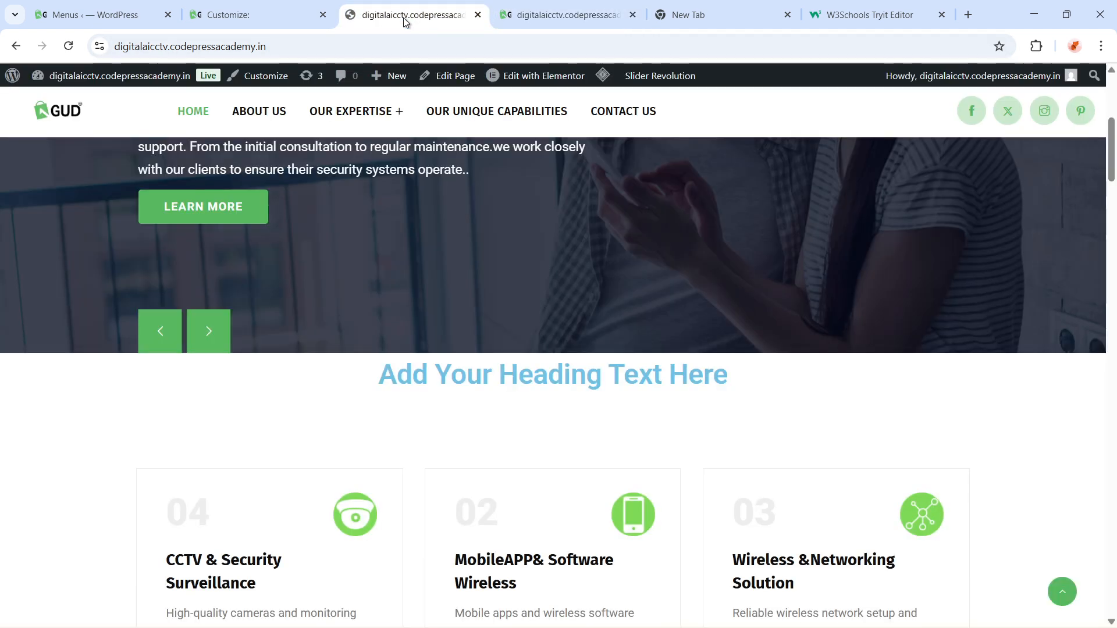
pyautogui.click(159, 7)
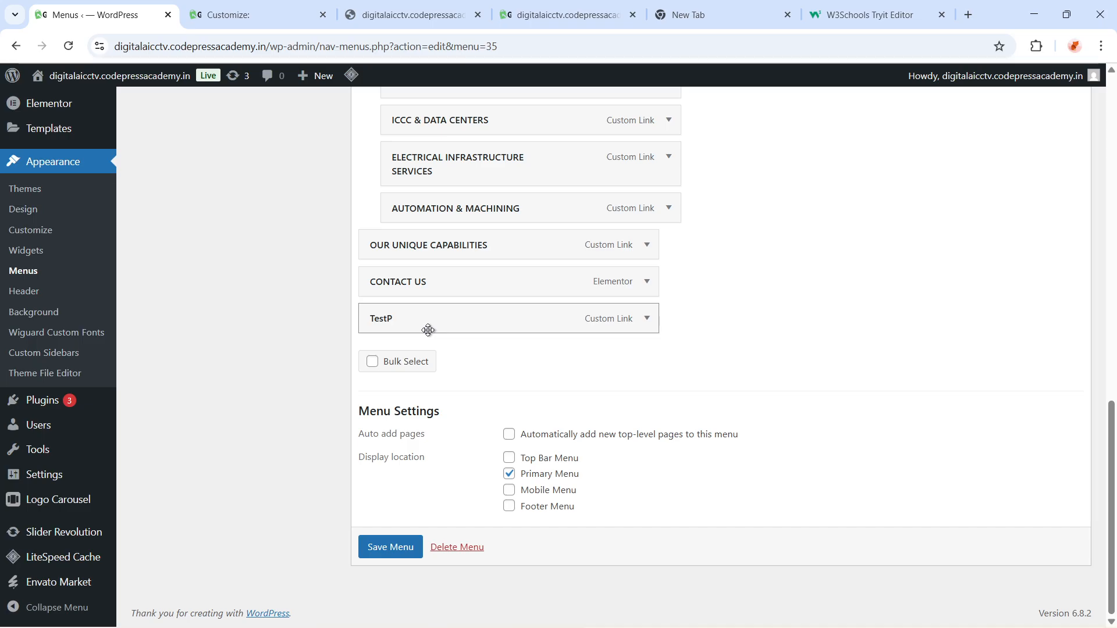
# Nest the TestP item as a sub-item under CONTACT US and save the menu
pyautogui.scroll(2, 582, 391)
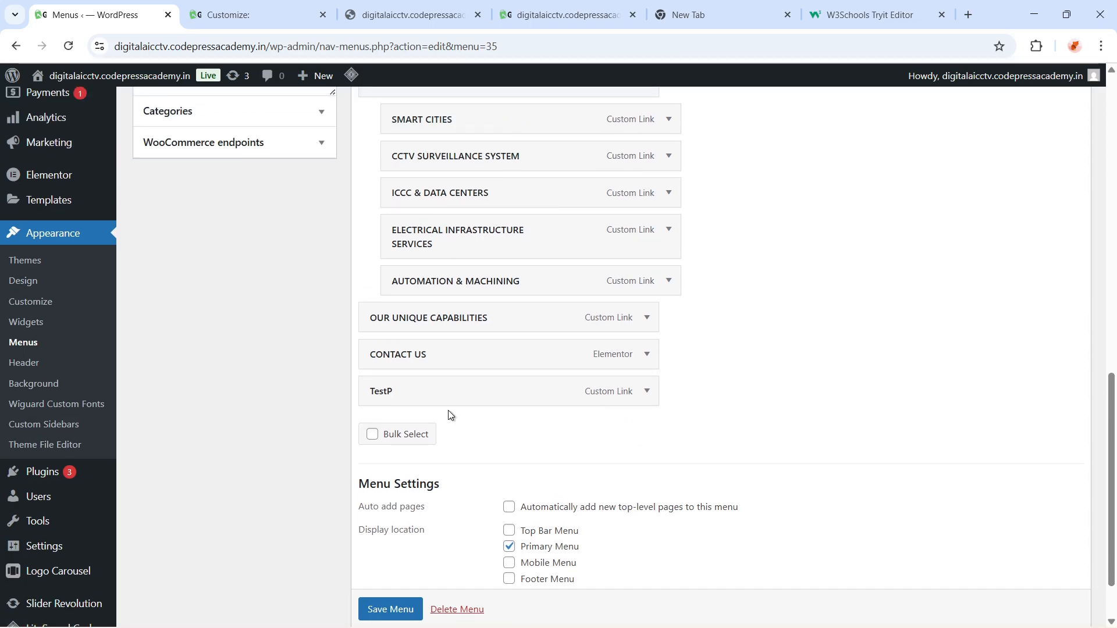
pyautogui.moveTo(432, 395); pyautogui.dragTo(457, 394)
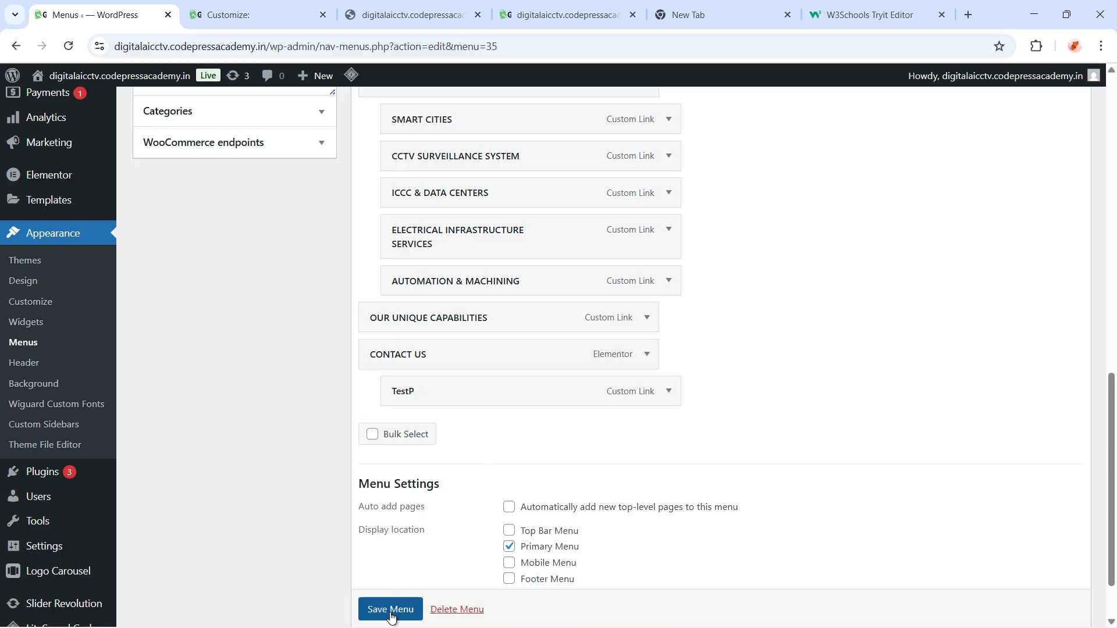
pyautogui.scroll(-1, 391, 617)
pyautogui.click(391, 576)
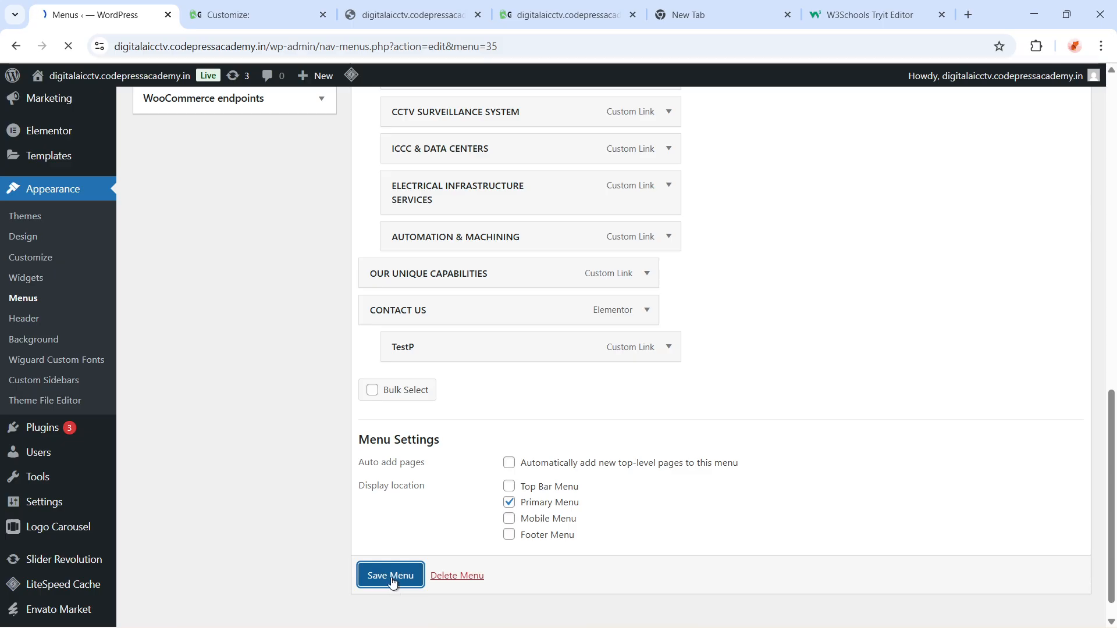
# Reload the live site tab to preview the updated header menu
pyautogui.click(552, 16)
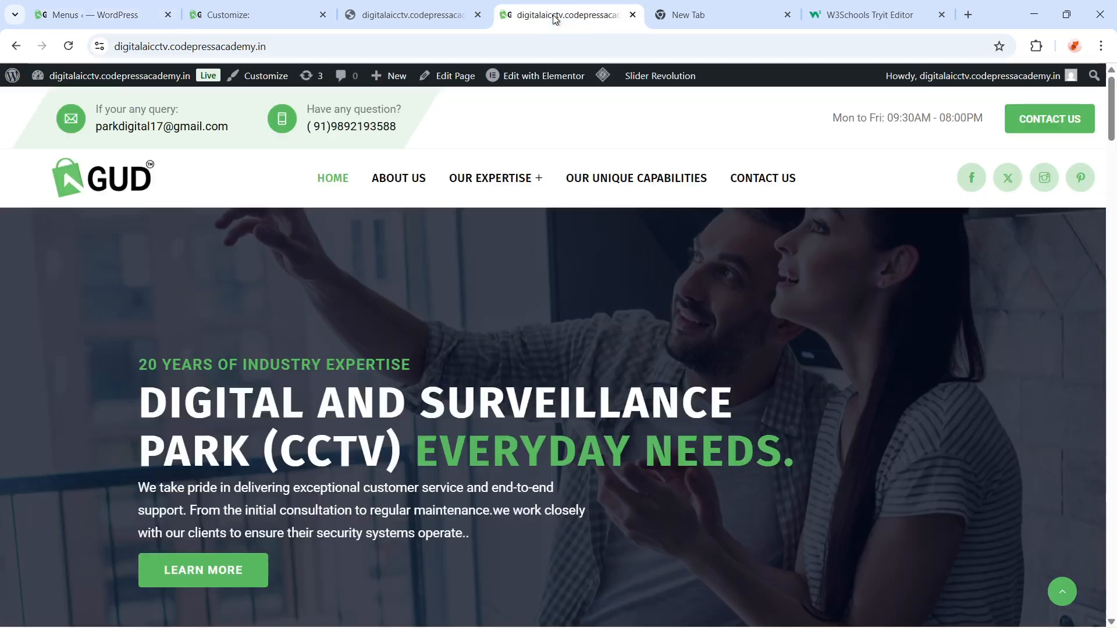
pyautogui.click(539, 46)
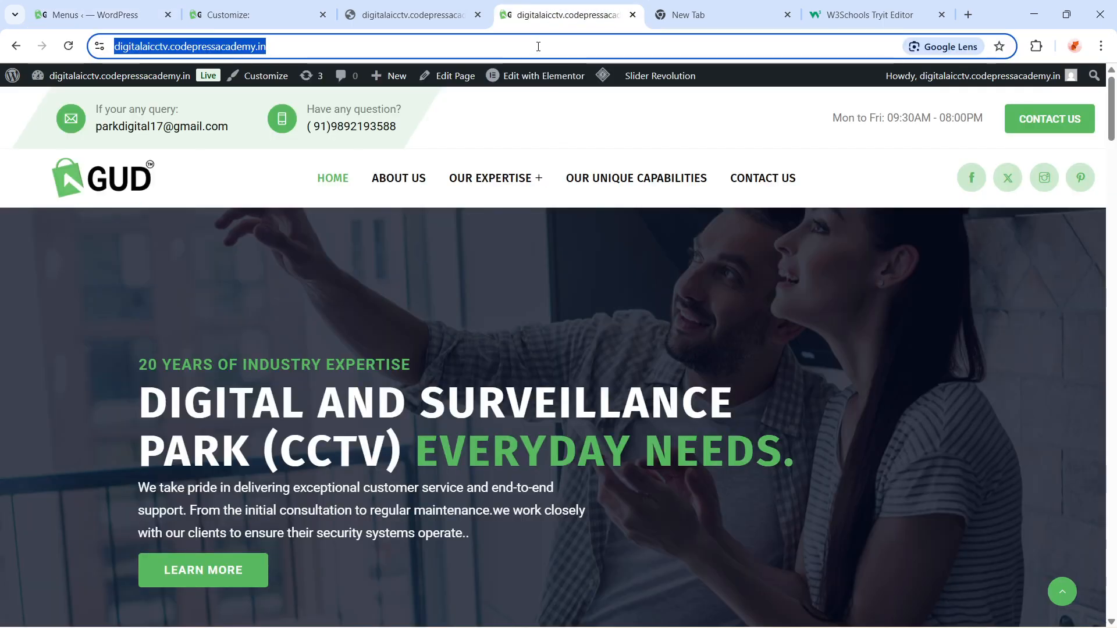
pyautogui.press('Return')
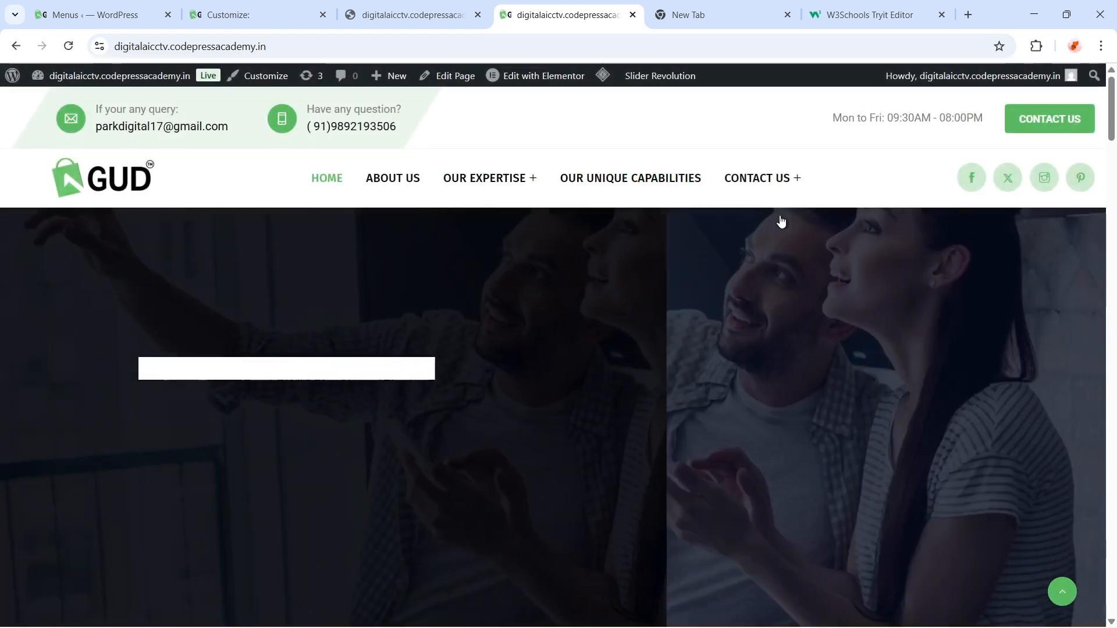
# Copy the SURVEILLANCE page's address, paste it as the TestP item's URL in the Primary Menu, and save the menu
pyautogui.moveTo(833, 185)
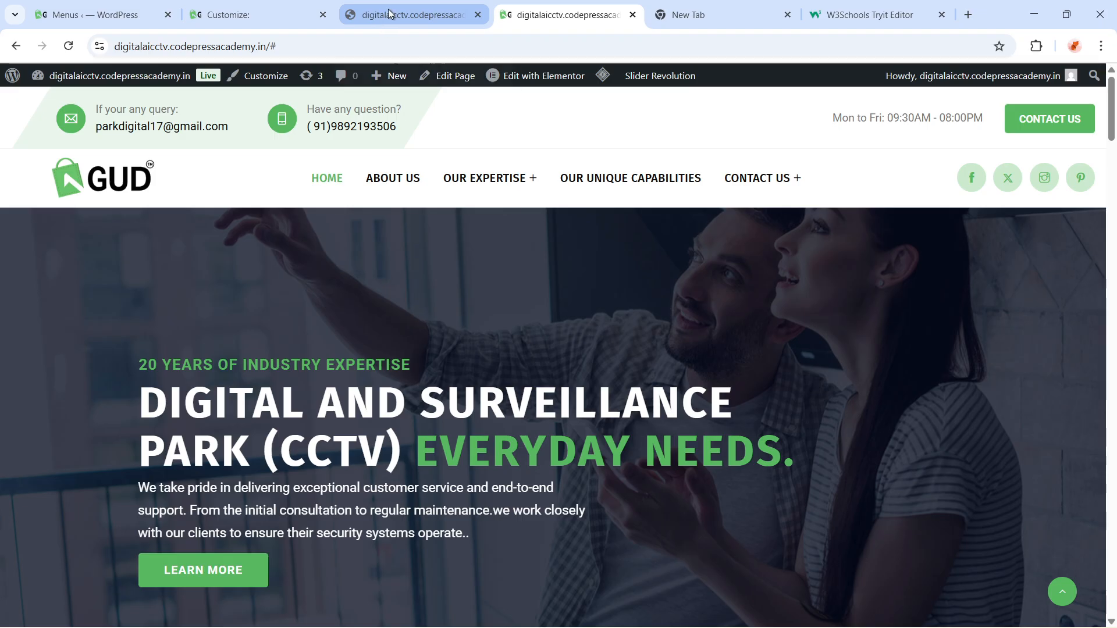
pyautogui.moveTo(509, 201)
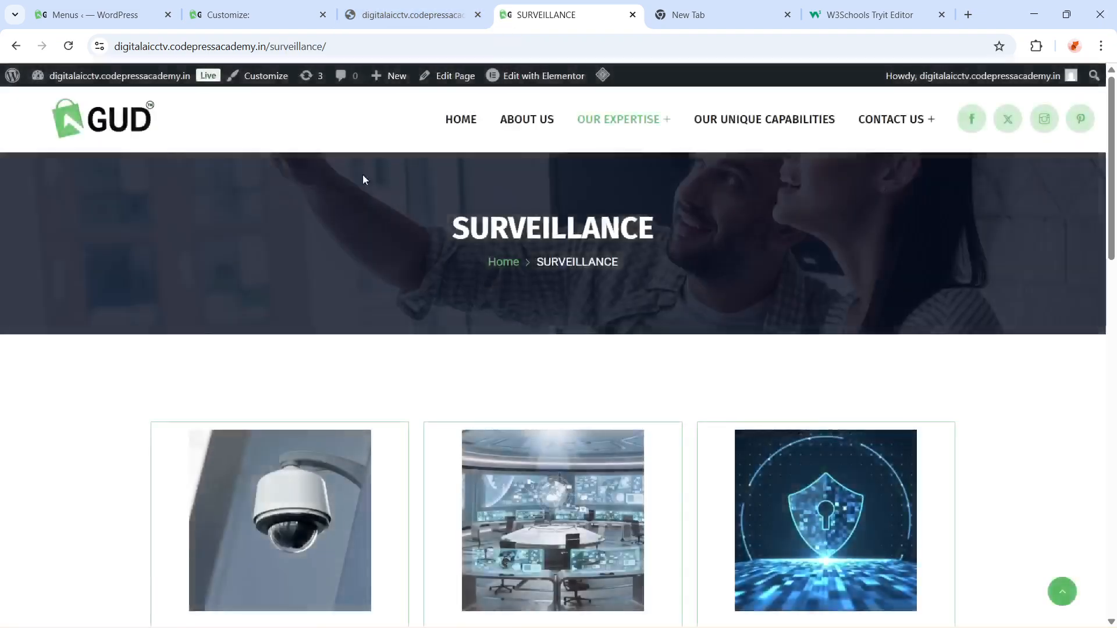
pyautogui.click(300, 51)
pyautogui.moveTo(581, 94)
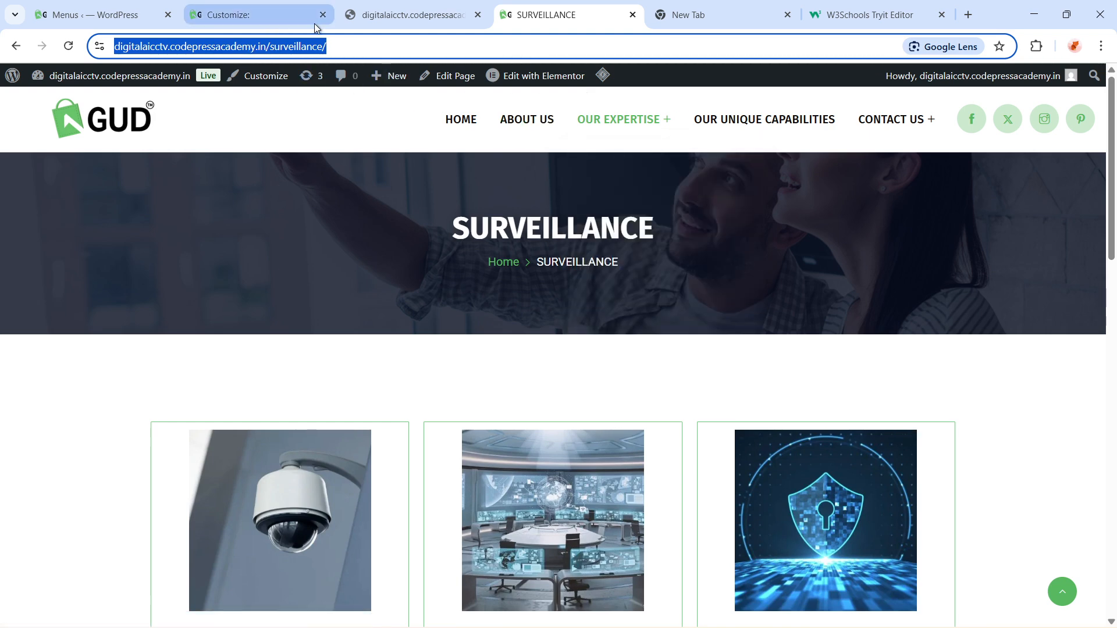
pyautogui.click(93, 14)
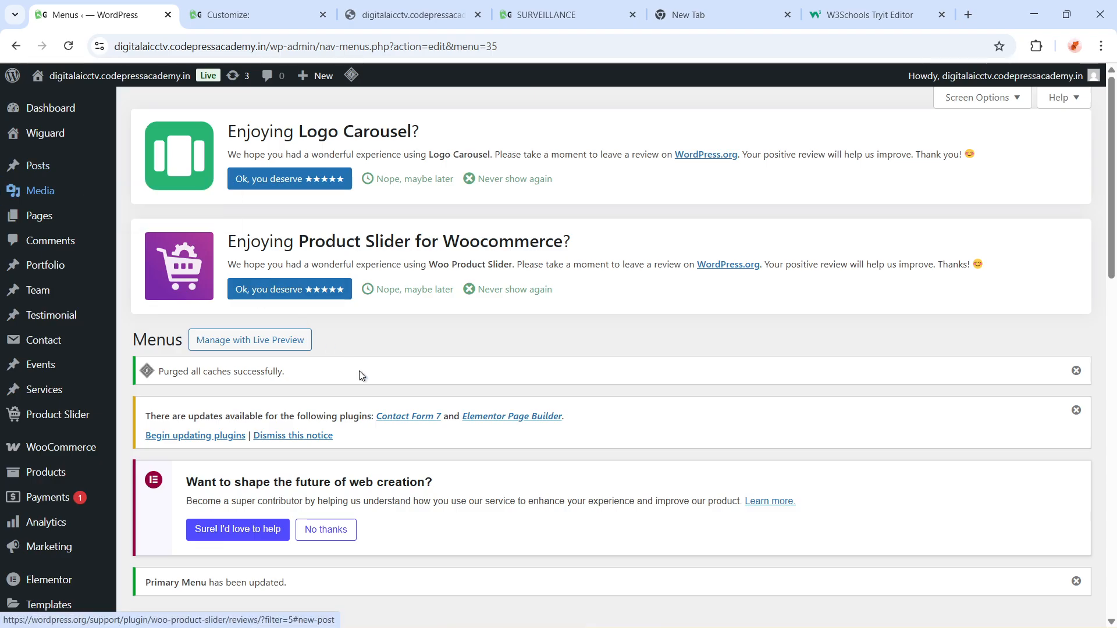
pyautogui.scroll(-5, 393, 457)
pyautogui.scroll(-5, 393, 456)
pyautogui.scroll(-5, 491, 486)
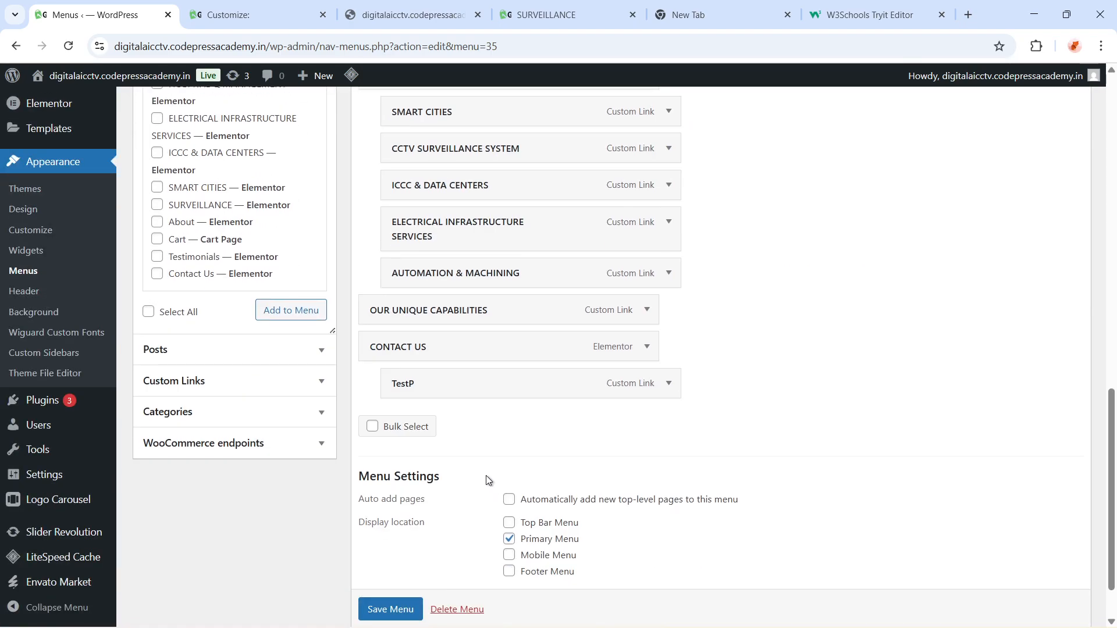
pyautogui.click(668, 386)
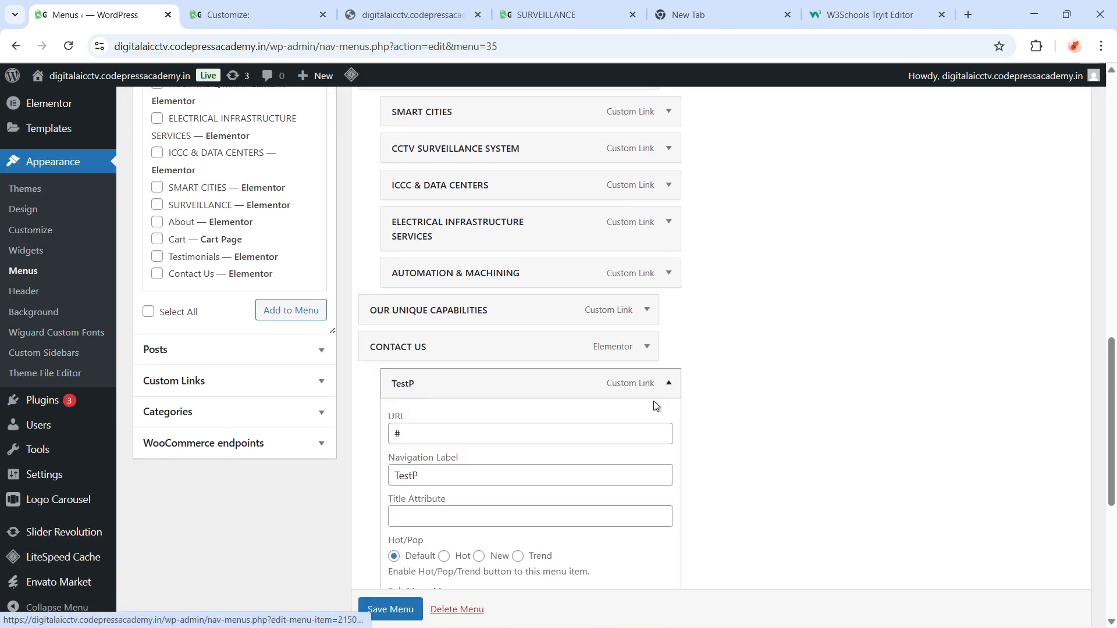
pyautogui.click(486, 433)
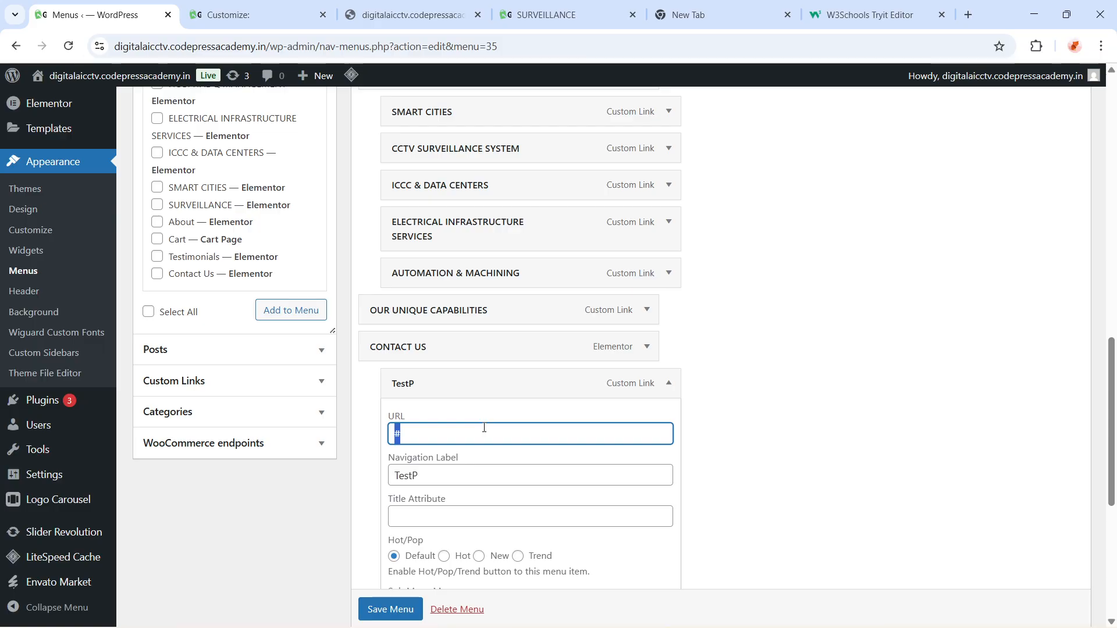
pyautogui.hotkey('ctrl', 'v')
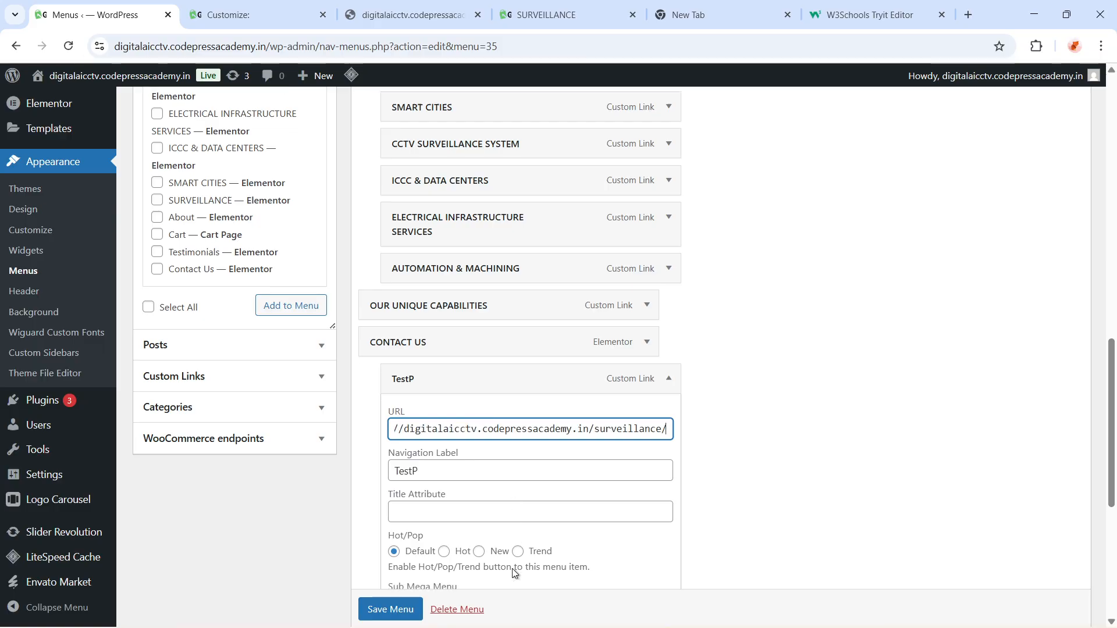
pyautogui.scroll(-2, 442, 581)
pyautogui.click(388, 618)
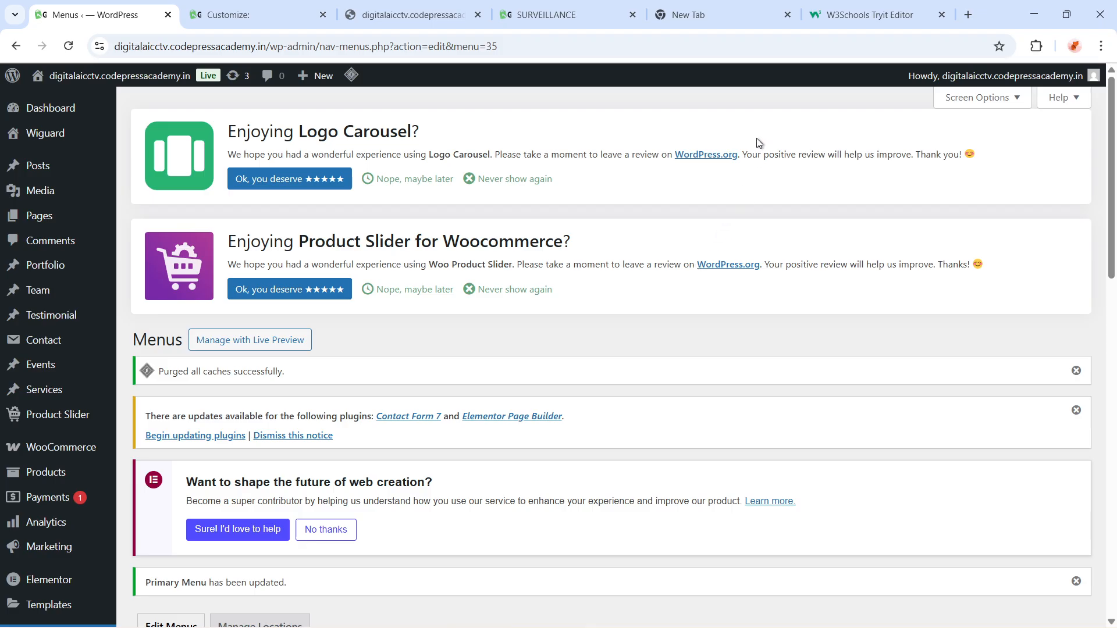
# Load the site homepage and follow the TestP link under CONTACT US to test the new menu link
pyautogui.click(574, 19)
pyautogui.click(524, 45)
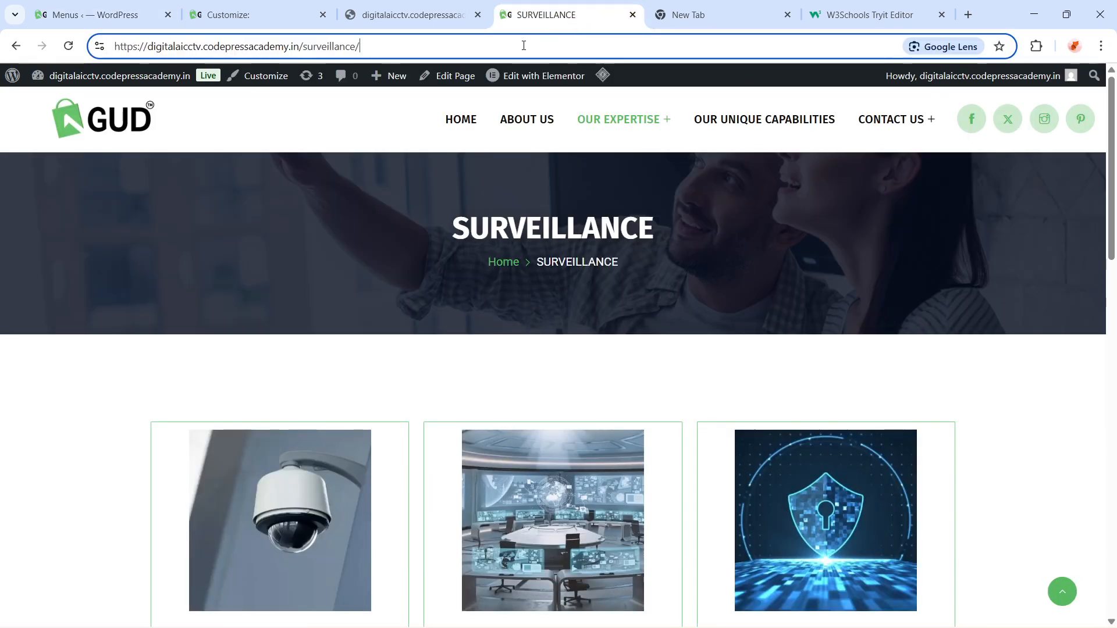
pyautogui.press('BackSpace')
pyautogui.press('BackSpace')
pyautogui.press('BackSpace')
pyautogui.press('BackSpace')
pyautogui.press('BackSpace')
pyautogui.press('BackSpace')
pyautogui.press('BackSpace')
pyautogui.press('BackSpace')
pyautogui.press('BackSpace')
pyautogui.press('BackSpace')
pyautogui.press('BackSpace')
pyautogui.press('BackSpace')
pyautogui.press('BackSpace')
pyautogui.press('BackSpace')
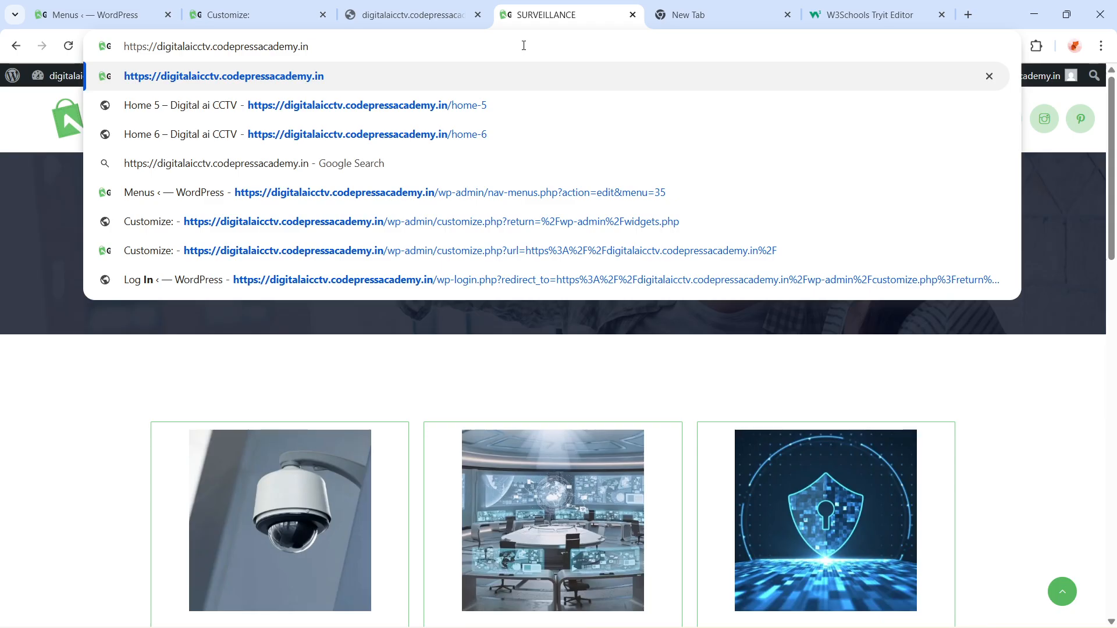
pyautogui.press('Return')
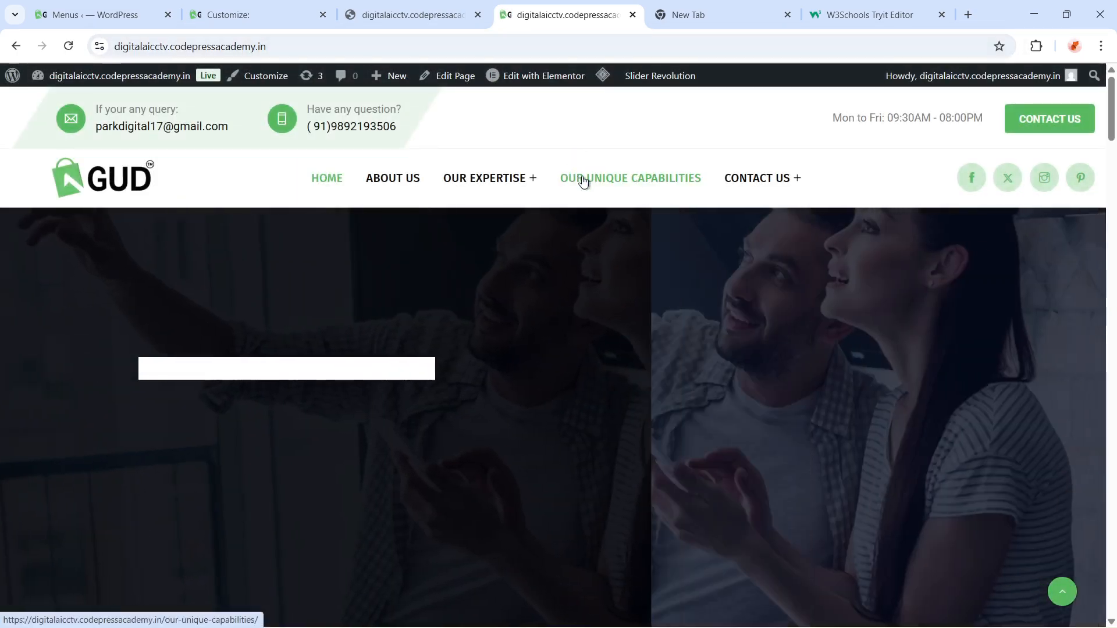
pyautogui.moveTo(748, 181)
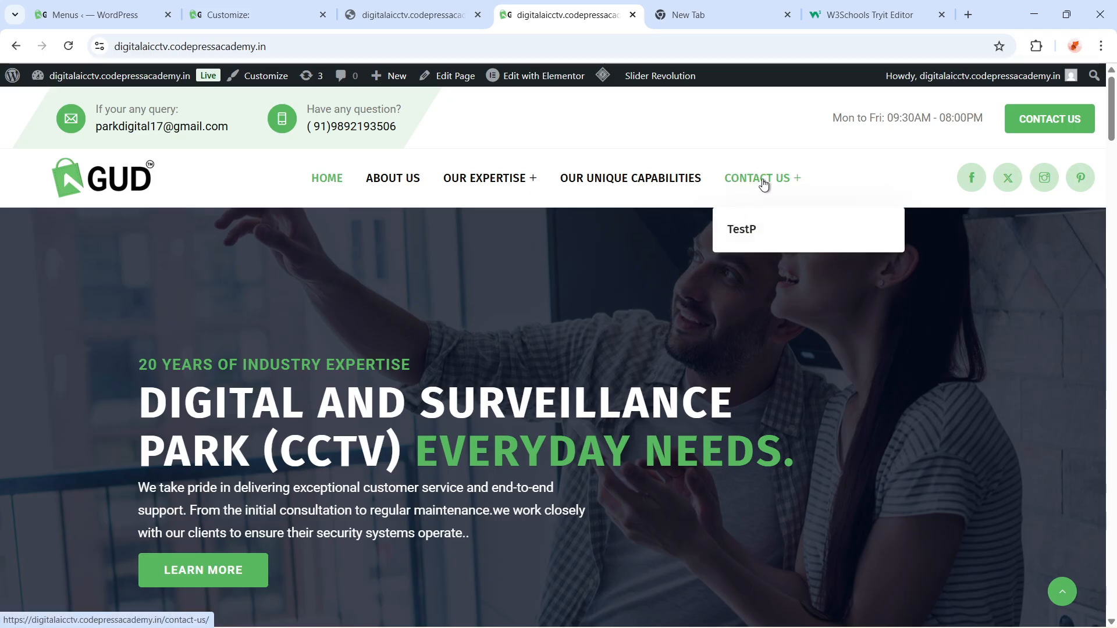
pyautogui.click(747, 231)
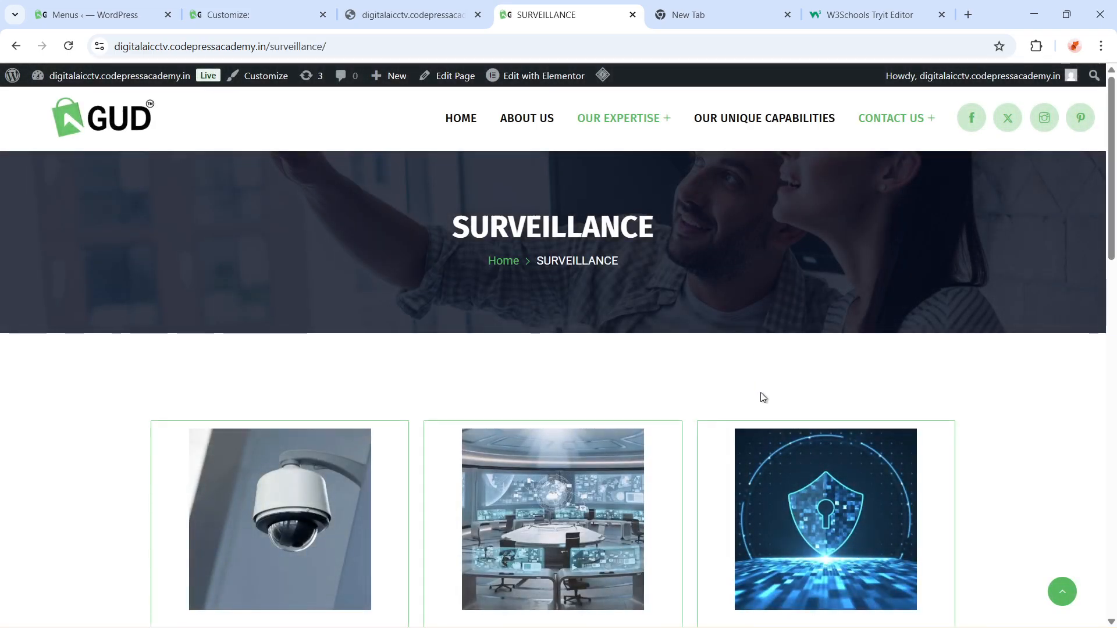
pyautogui.scroll(-10, 762, 407)
pyautogui.scroll(-5, 767, 457)
pyautogui.scroll(15, 755, 459)
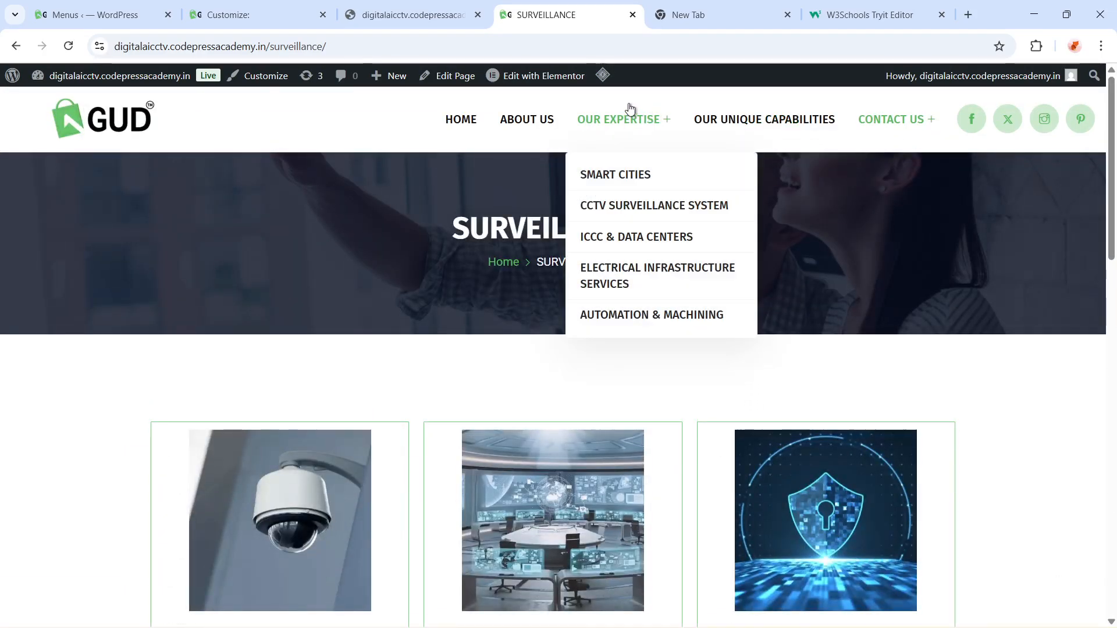
# Remove the TestP item from the Primary Menu
pyautogui.click(402, 15)
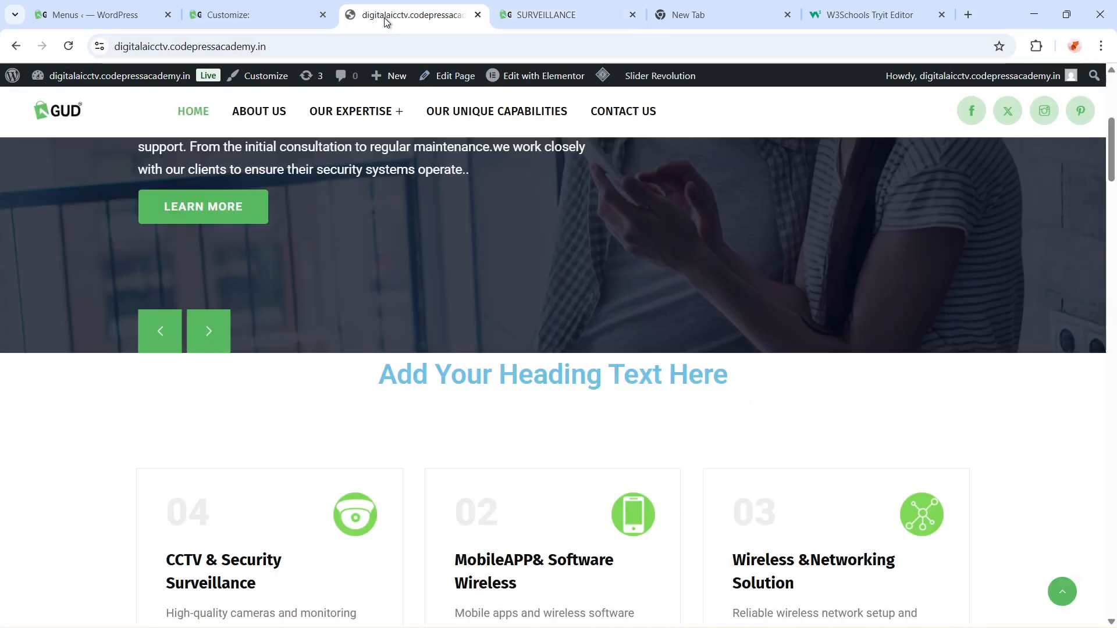
pyautogui.click(208, 21)
pyautogui.click(99, 14)
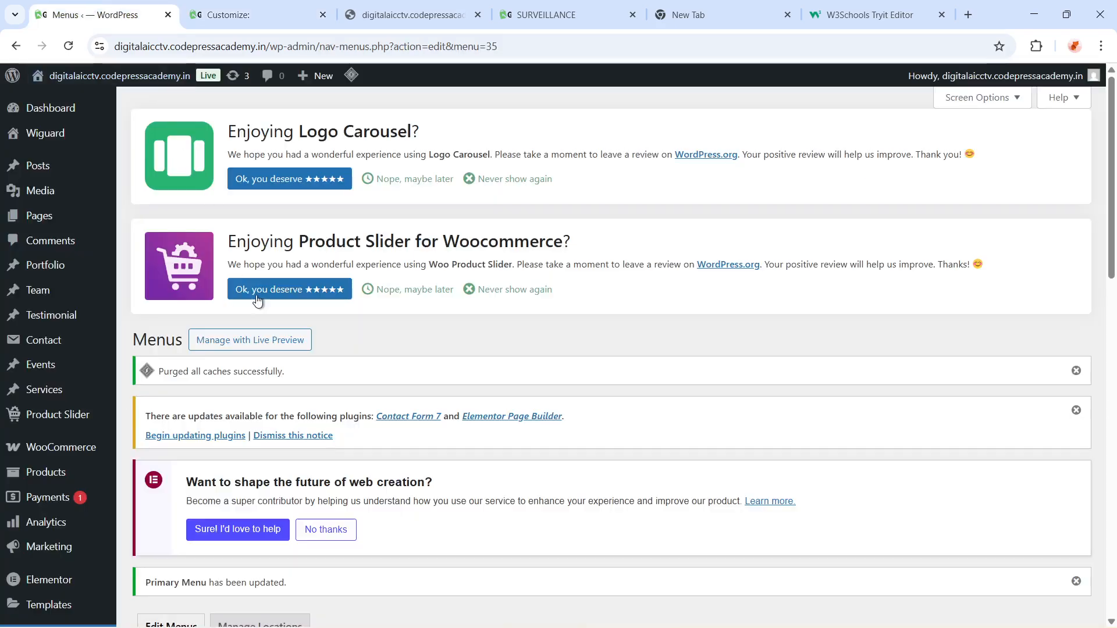
pyautogui.scroll(-6, 452, 413)
pyautogui.scroll(-5, 457, 419)
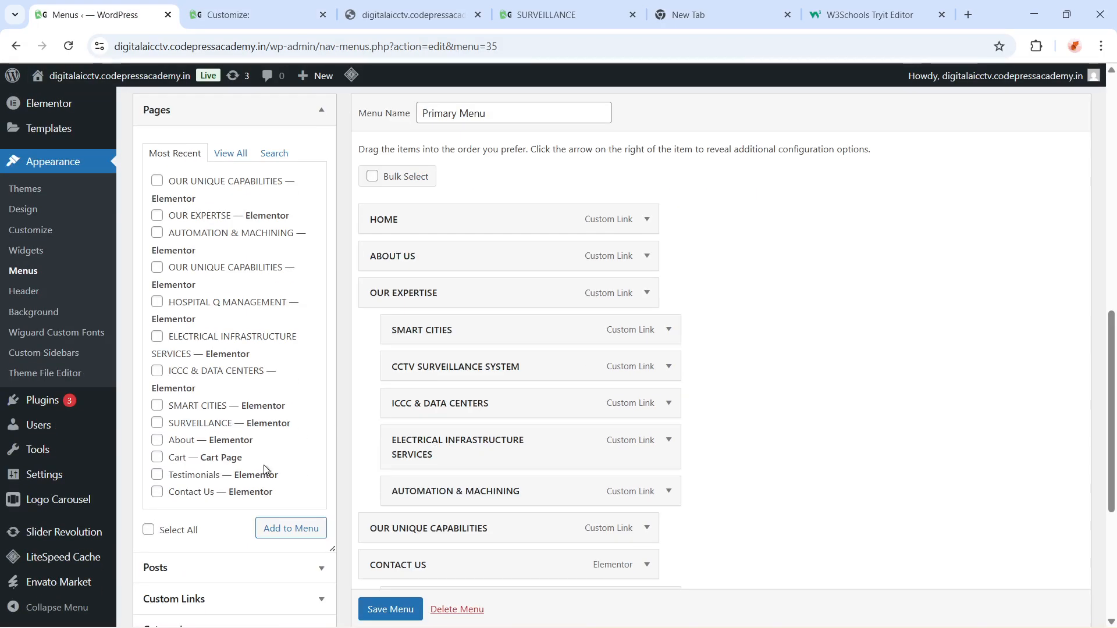
pyautogui.scroll(-3, 480, 568)
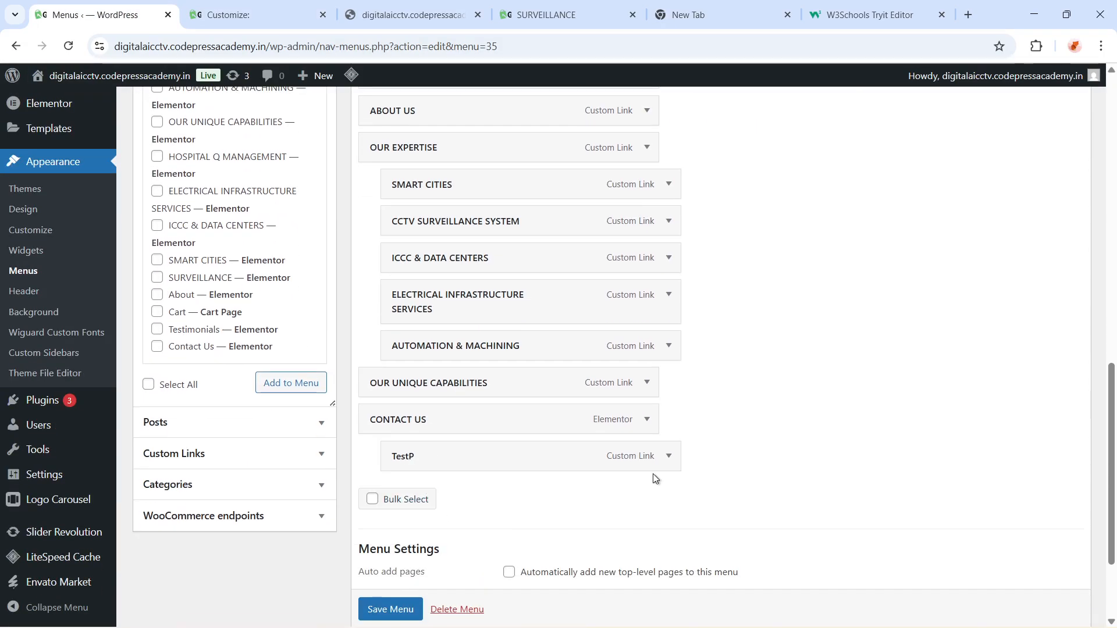
pyautogui.click(671, 458)
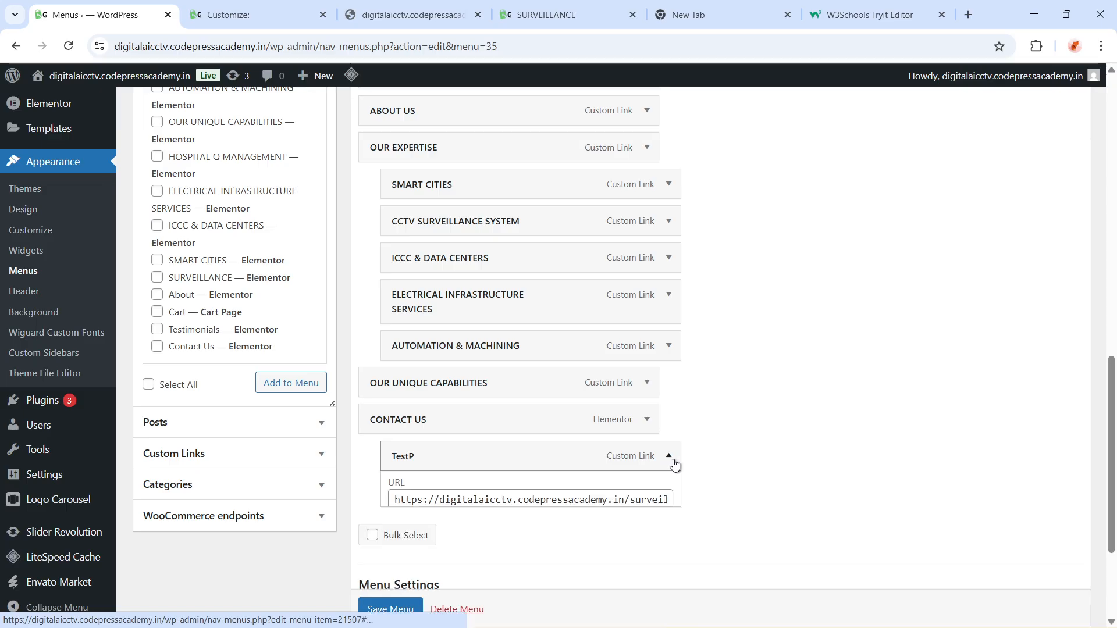
pyautogui.scroll(-5, 491, 565)
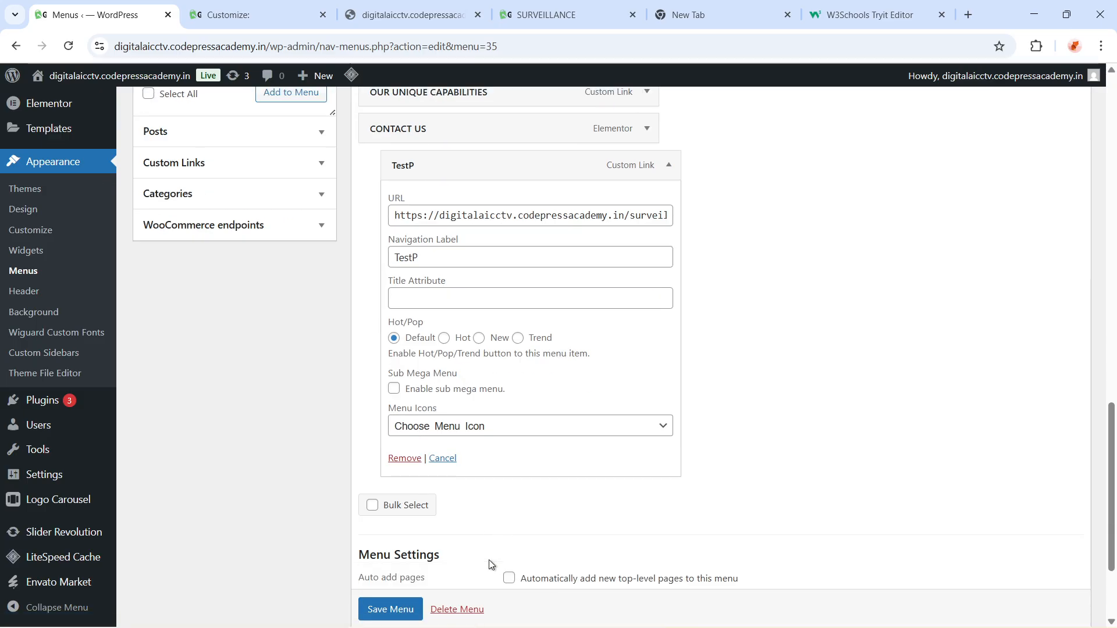
pyautogui.click(406, 459)
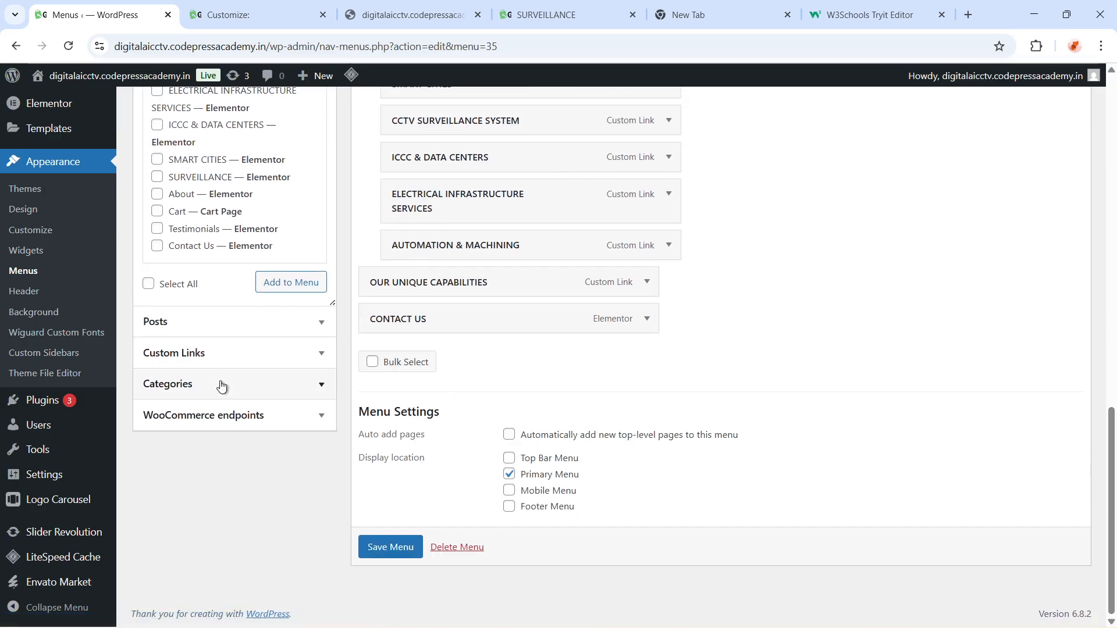
# Add the Home 3 page to the Primary Menu from the full list of pages
pyautogui.scroll(1, 239, 394)
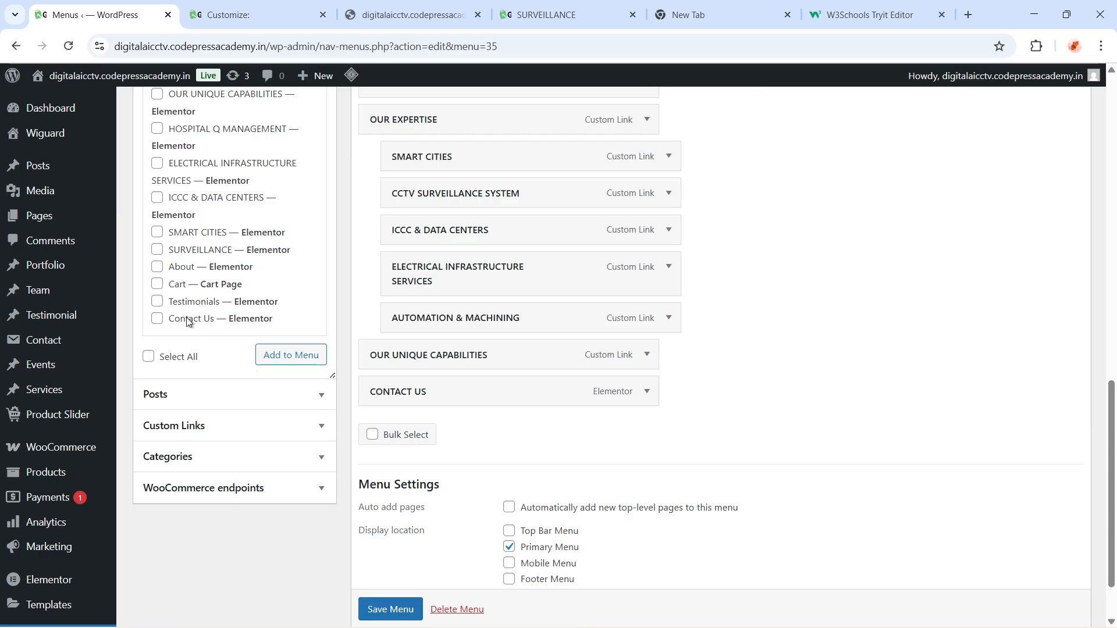
pyautogui.scroll(3, 189, 322)
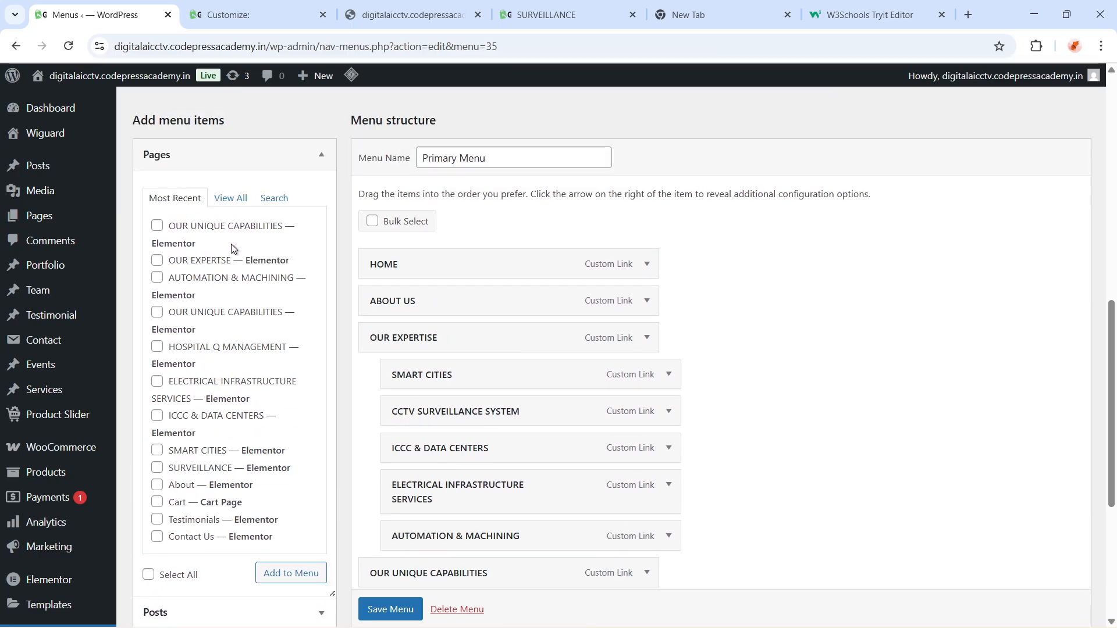
pyautogui.click(319, 156)
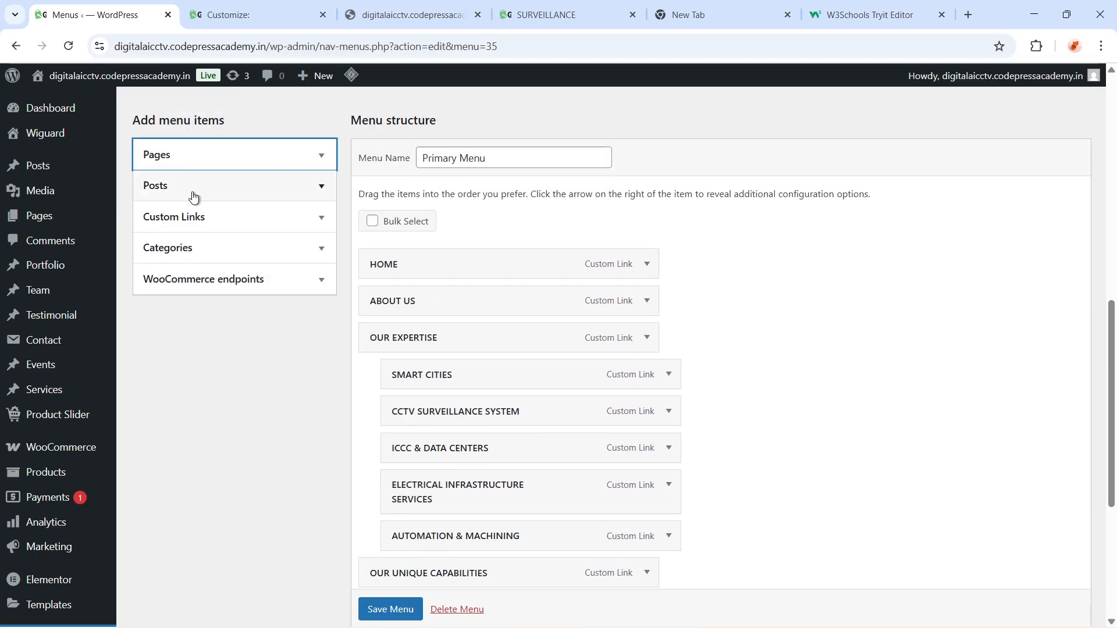
pyautogui.click(319, 163)
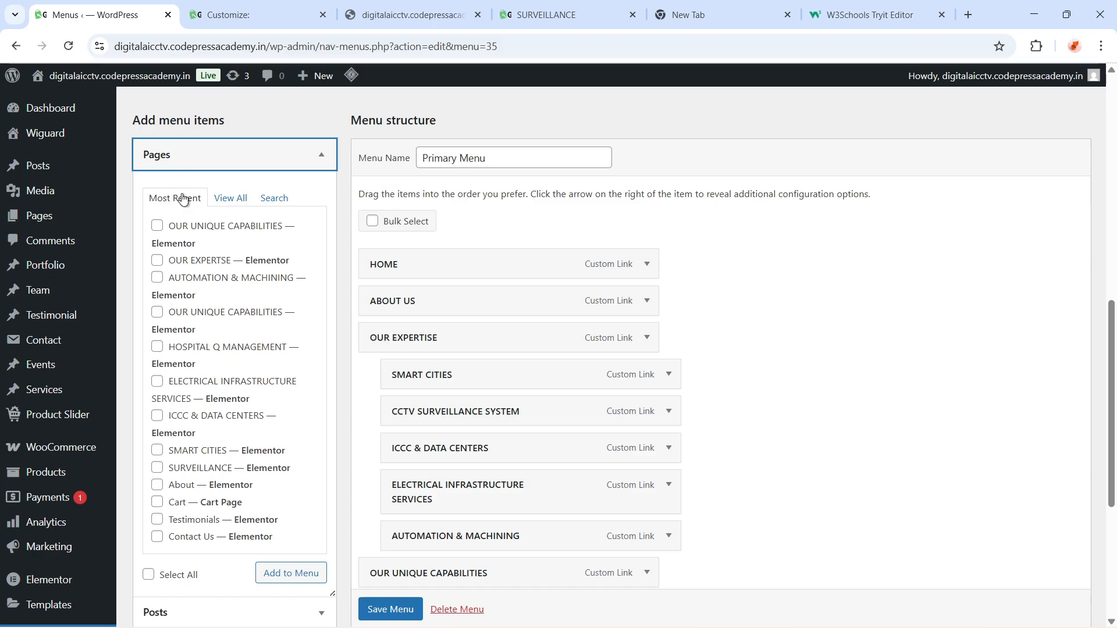
pyautogui.click(241, 200)
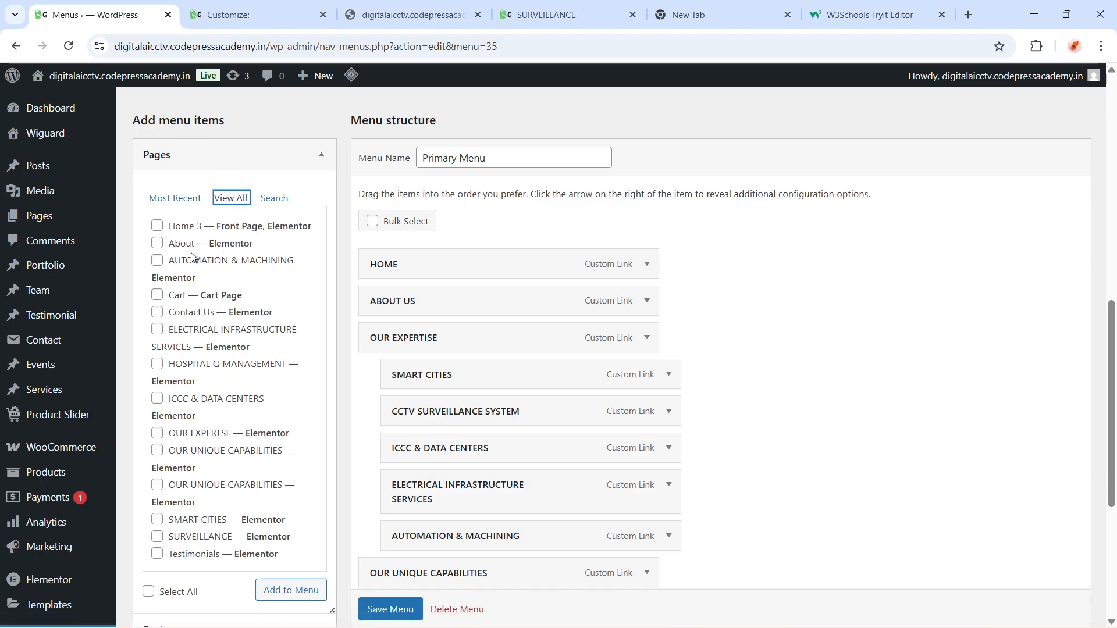
pyautogui.click(157, 227)
pyautogui.click(294, 590)
# Move the Home 3 menu item to the end of the menu, below CONTACT US
pyautogui.scroll(-5, 731, 424)
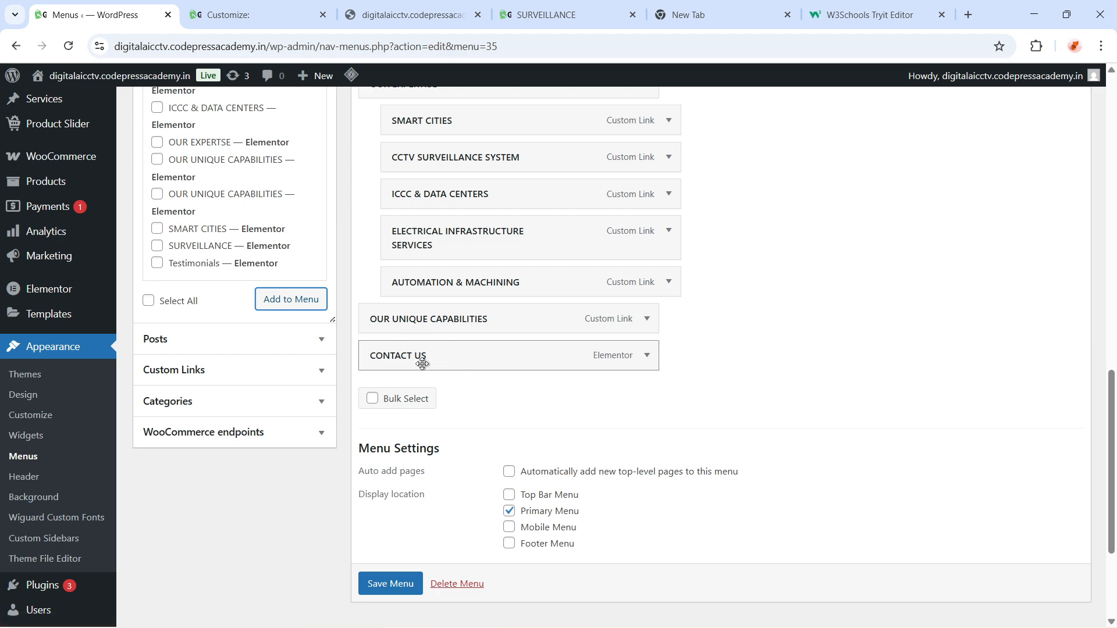
pyautogui.scroll(5, 564, 410)
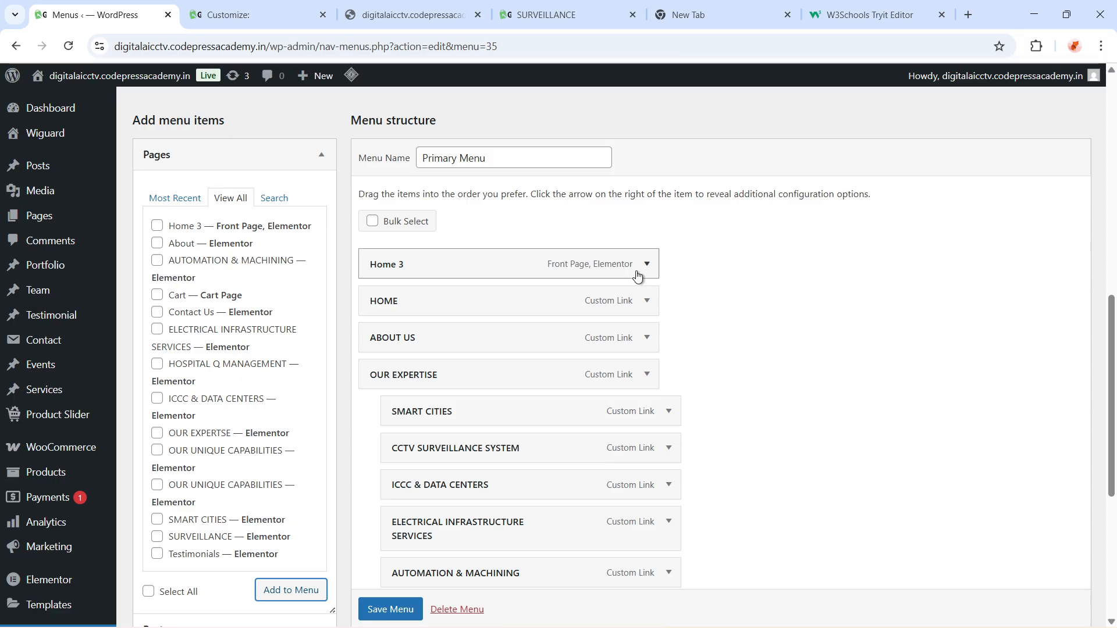
pyautogui.scroll(-4, 526, 280)
pyautogui.scroll(3, 531, 289)
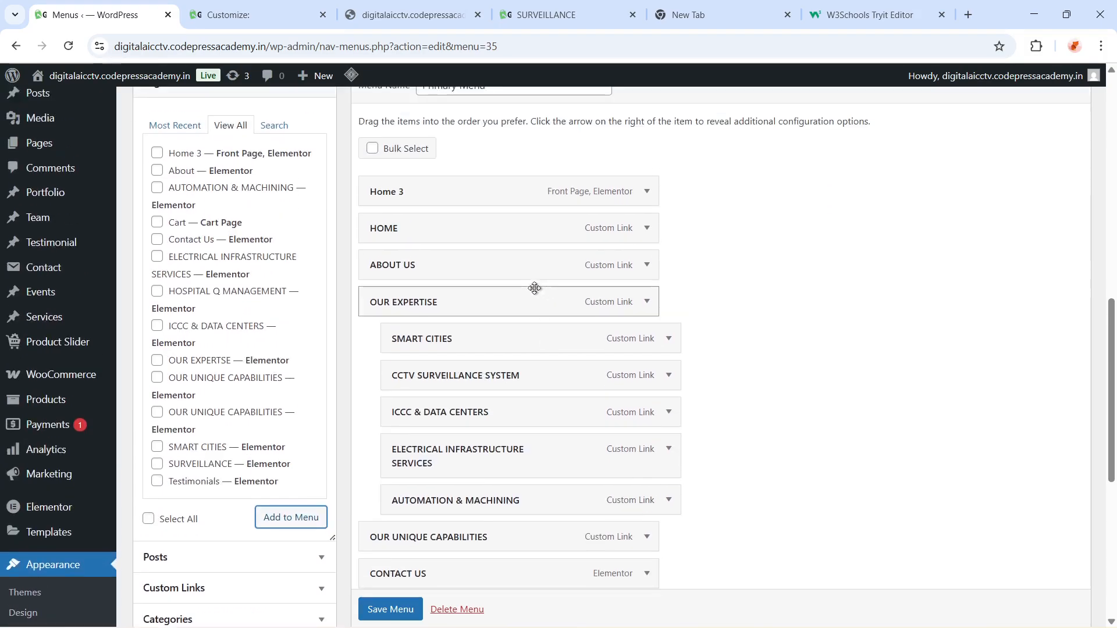
pyautogui.moveTo(468, 182); pyautogui.dragTo(464, 574)
pyautogui.scroll(-4, 605, 475)
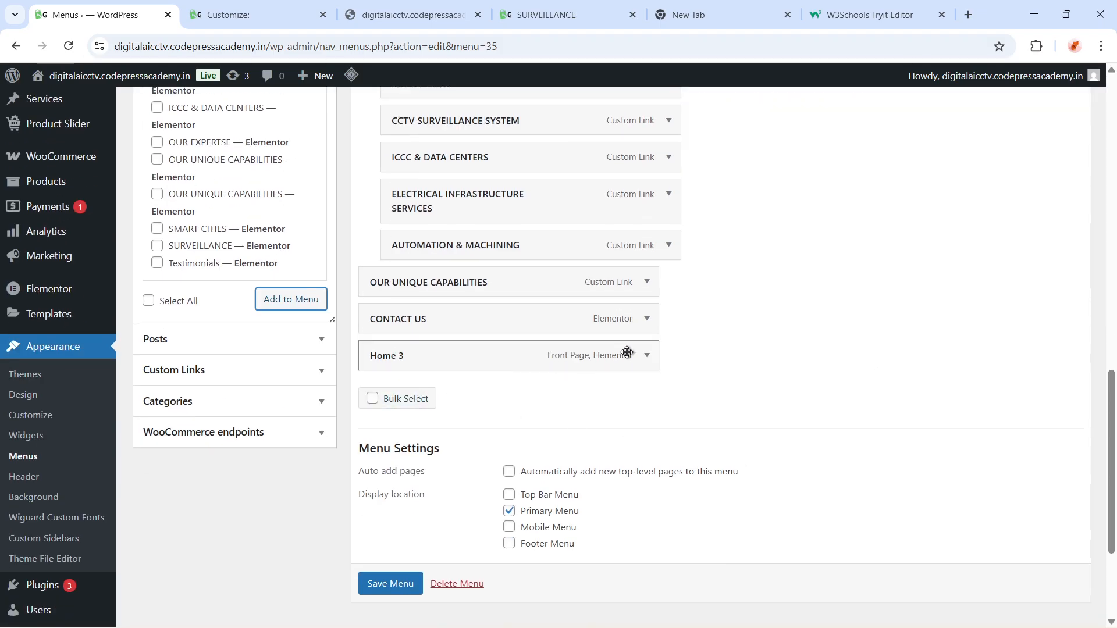
# Rename the Home 3 menu item's navigation label to H3
pyautogui.click(646, 356)
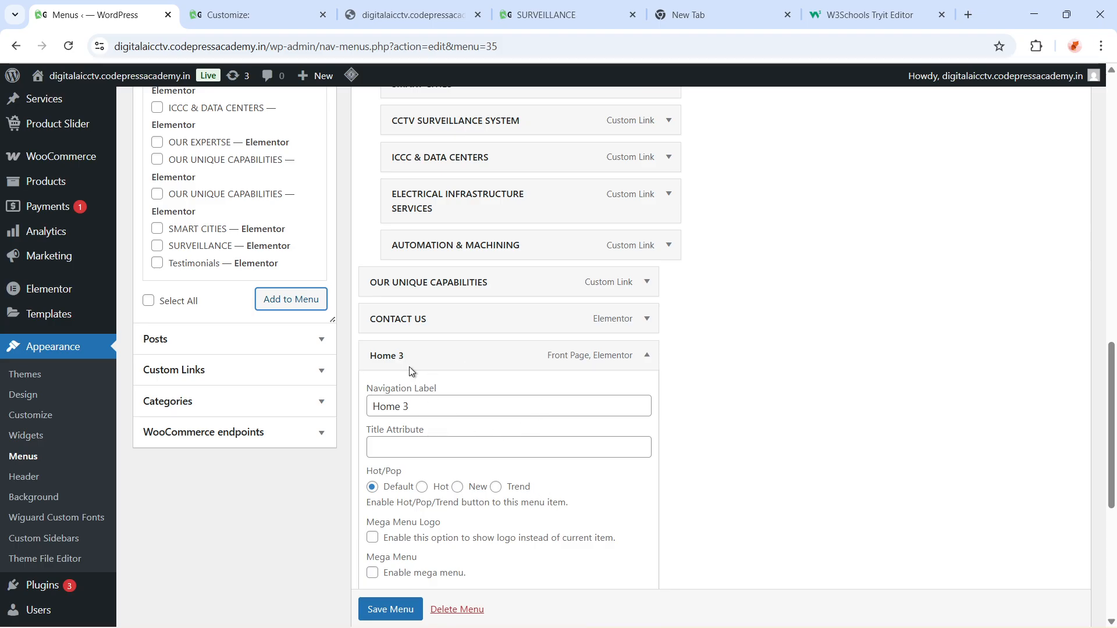
pyautogui.moveTo(453, 407); pyautogui.dragTo(369, 409)
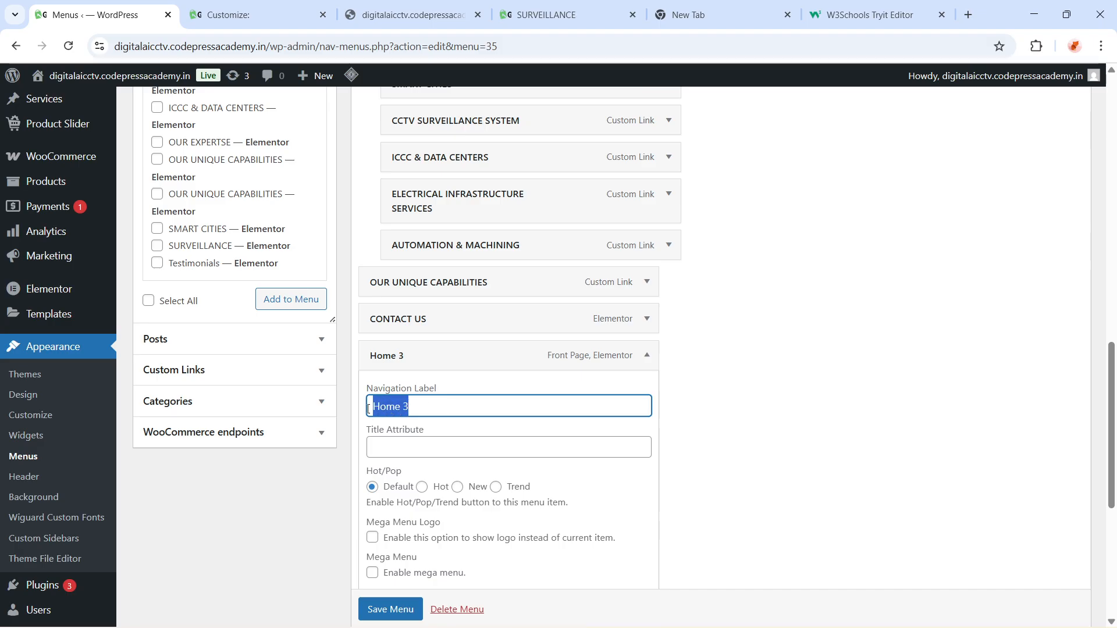
pyautogui.click(437, 410)
pyautogui.moveTo(430, 411); pyautogui.dragTo(336, 416)
pyautogui.scroll(4, 210, 347)
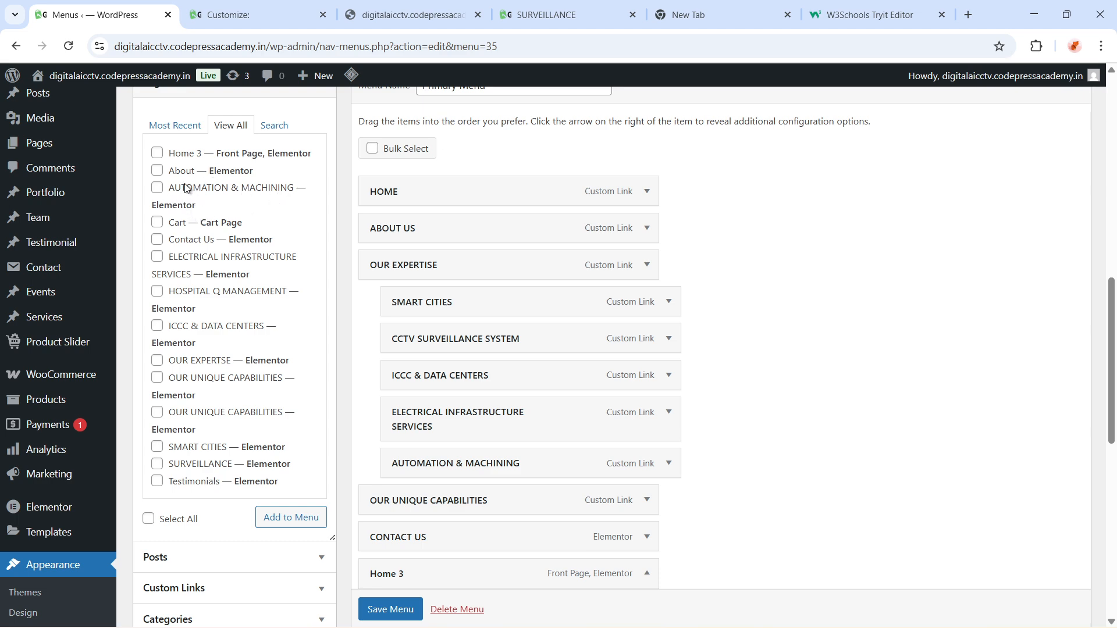
pyautogui.scroll(-2, 481, 454)
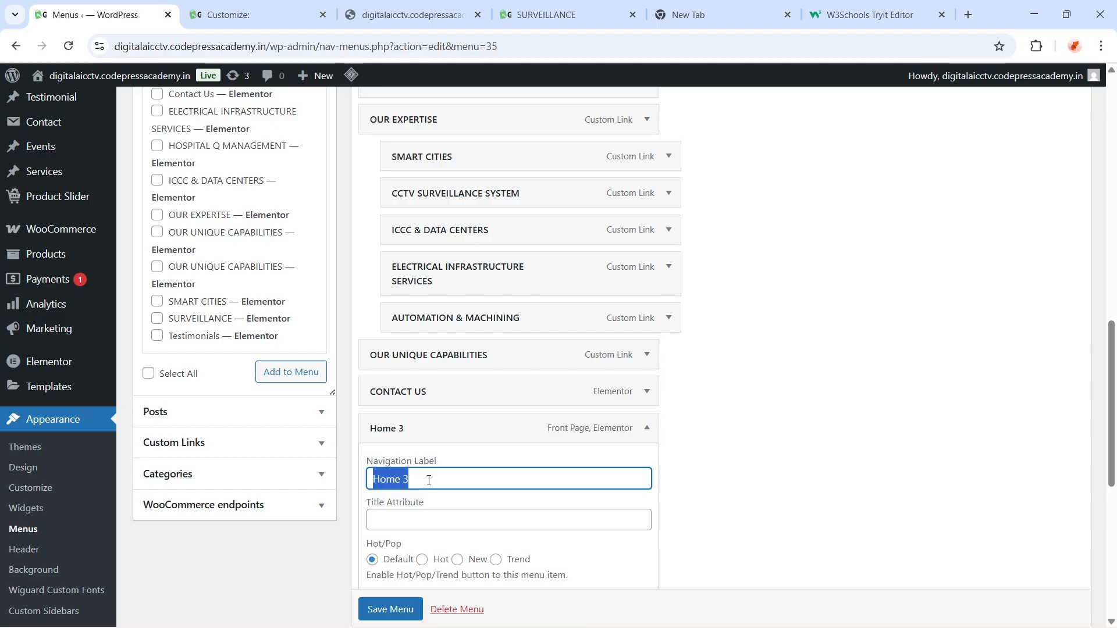
pyautogui.click(546, 14)
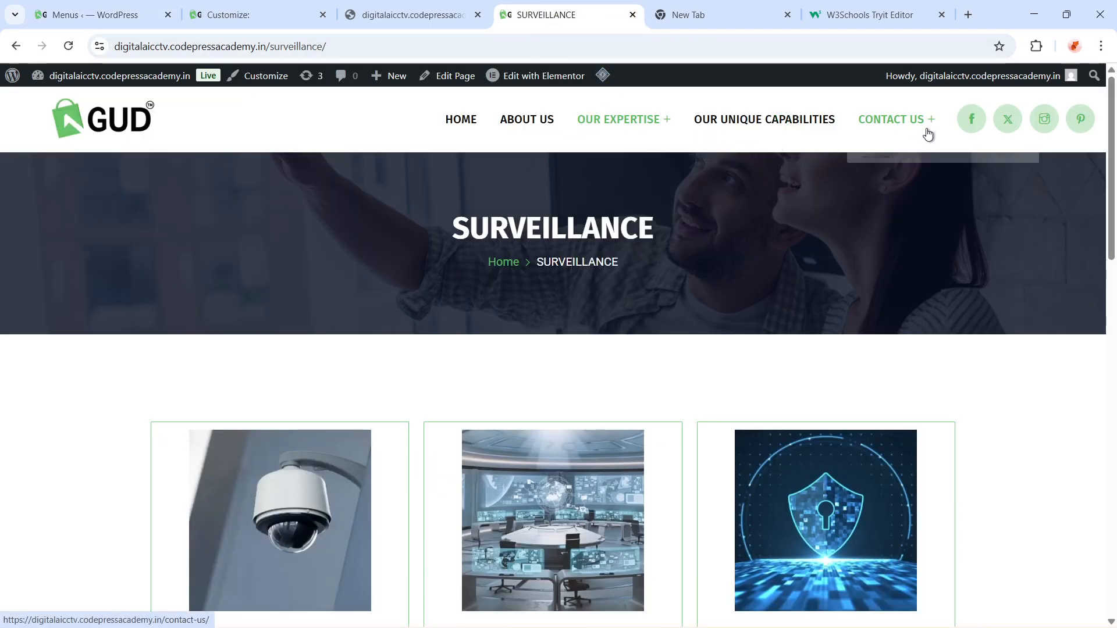
pyautogui.click(89, 17)
pyautogui.moveTo(424, 487); pyautogui.dragTo(351, 504)
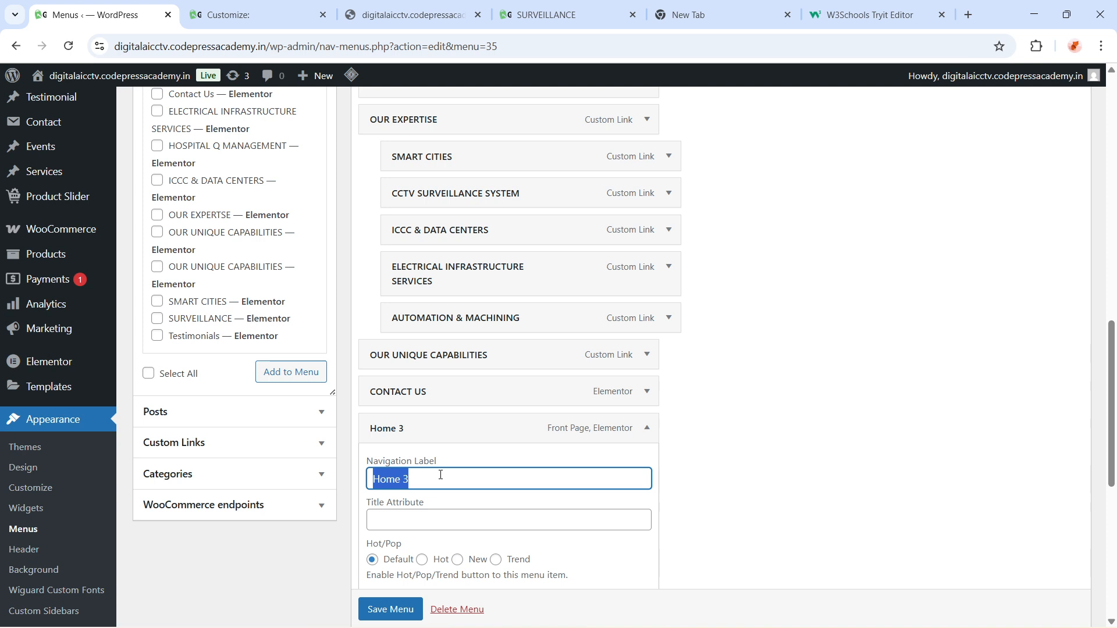
pyautogui.press('BackSpace')
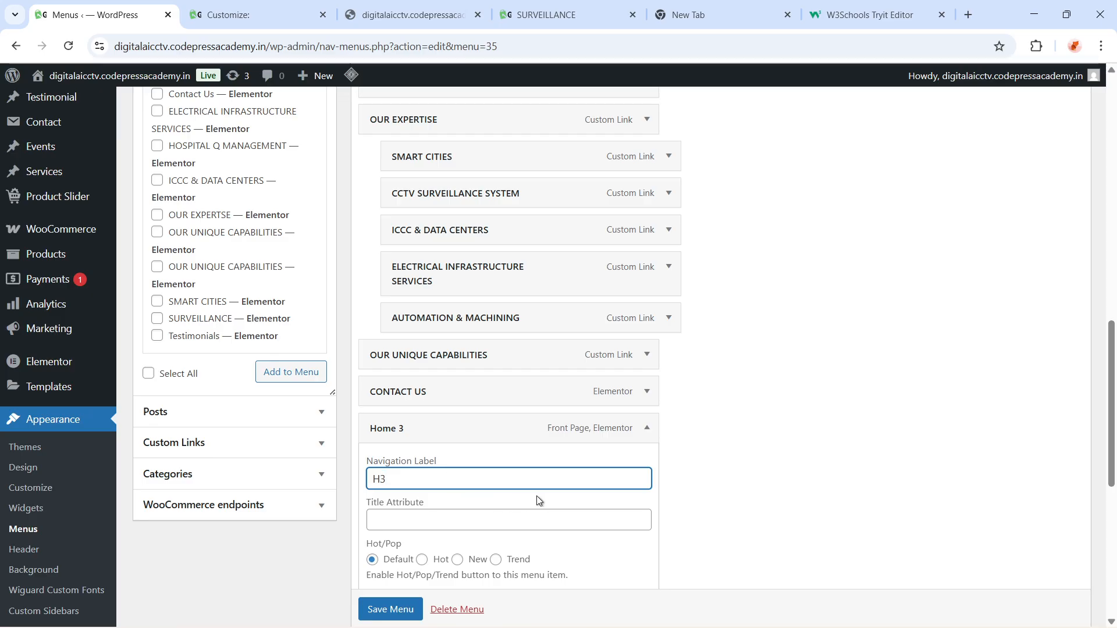
pyautogui.hotkey('ctrl', 'a')
pyautogui.click(646, 428)
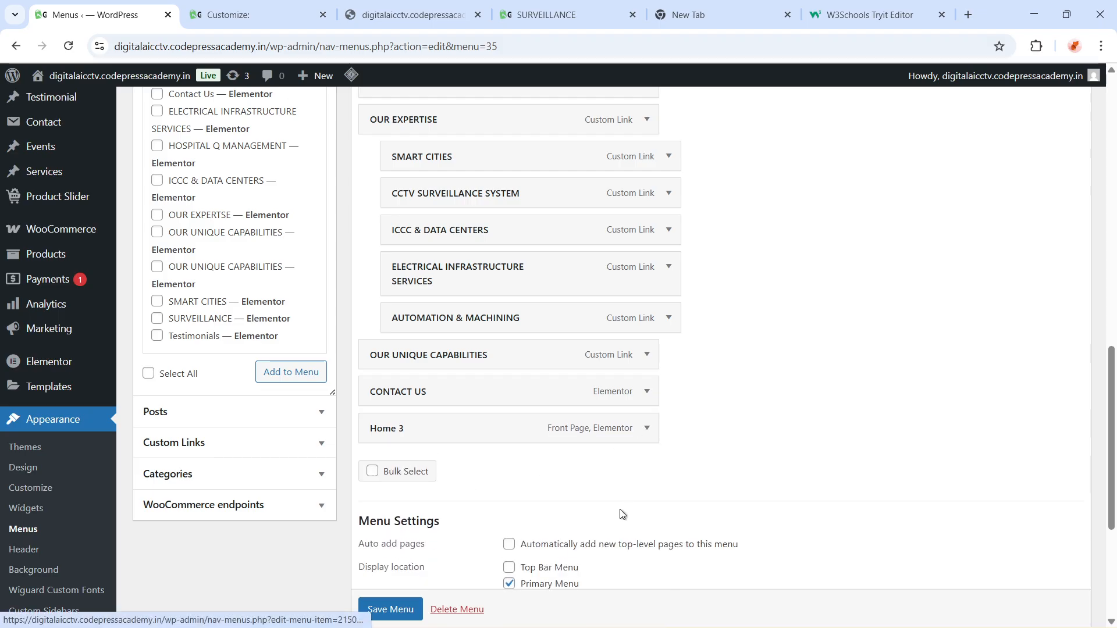
# Remove the H3 item from the Primary Menu
pyautogui.click(640, 421)
pyautogui.scroll(-5, 437, 541)
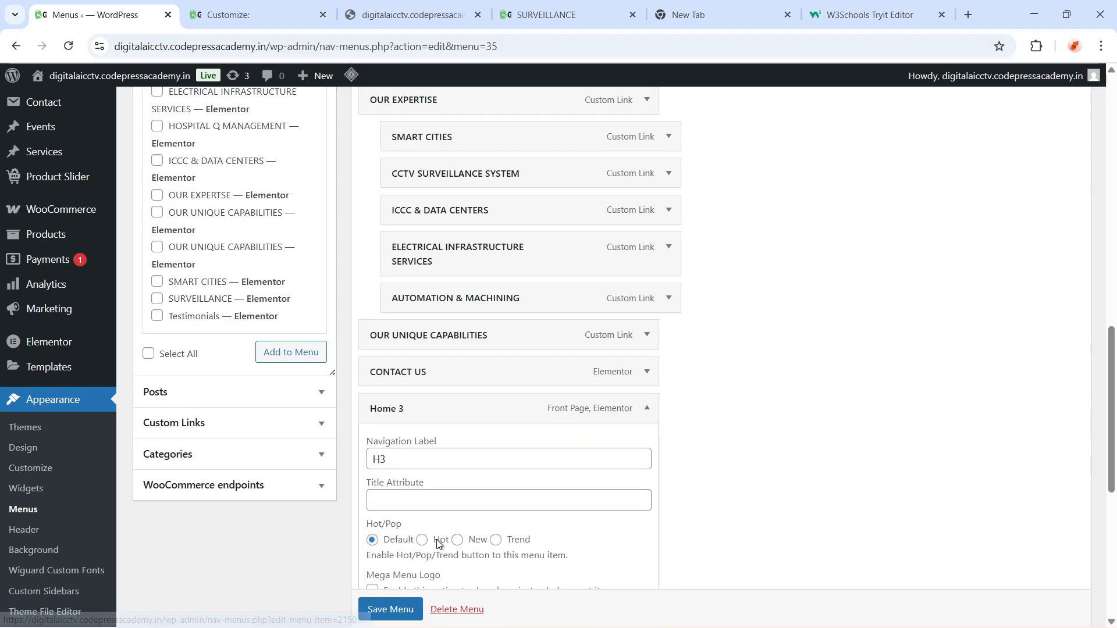
pyautogui.click(381, 453)
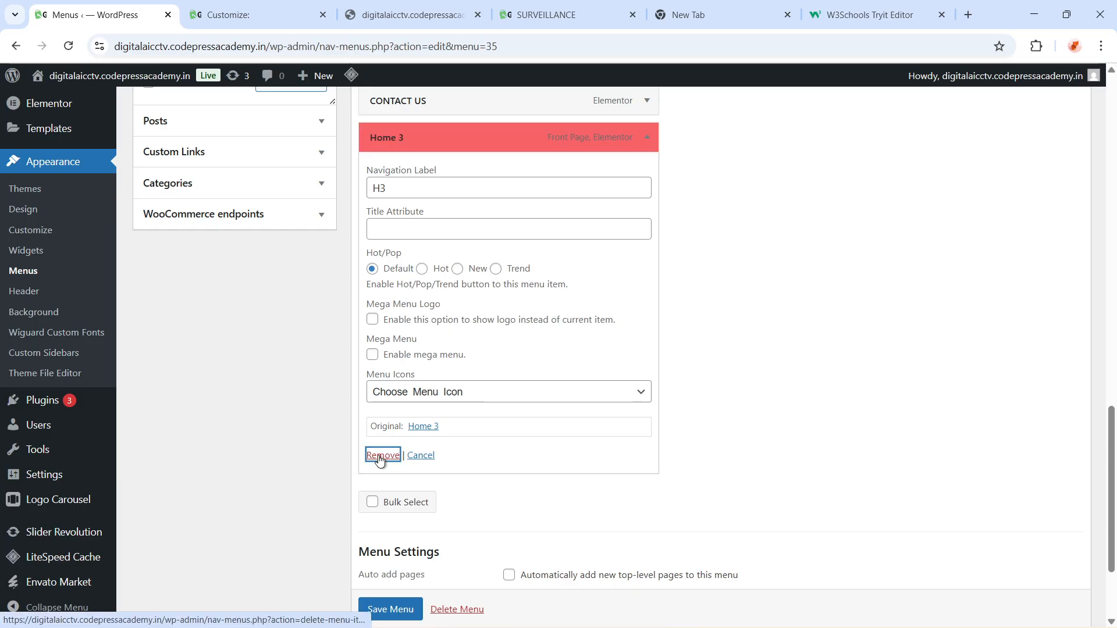
pyautogui.scroll(5, 793, 290)
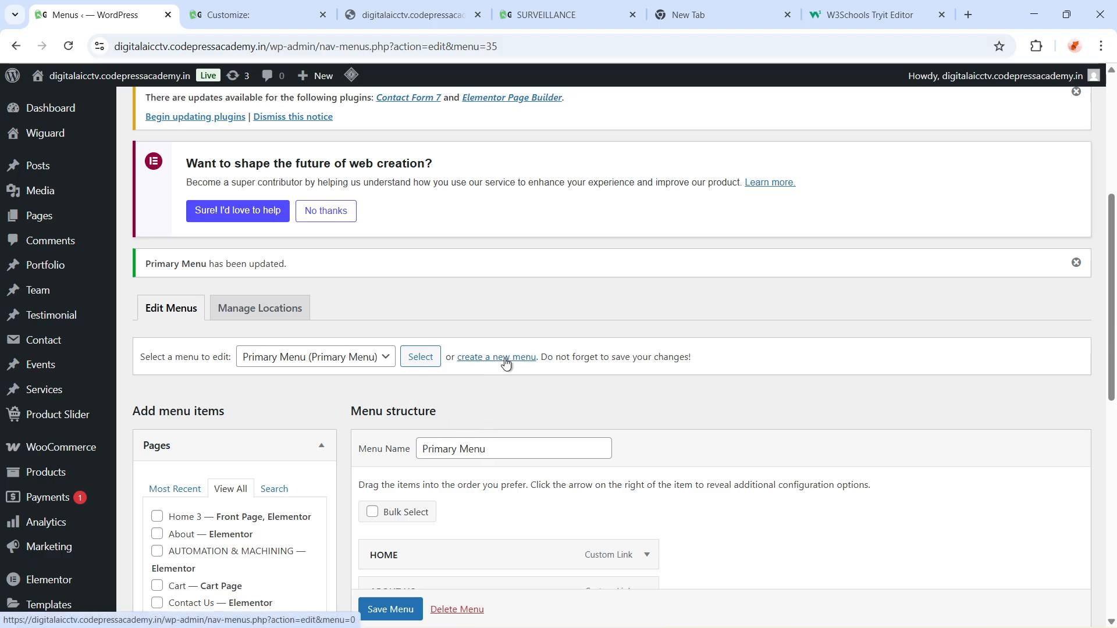
pyautogui.scroll(-5, 236, 512)
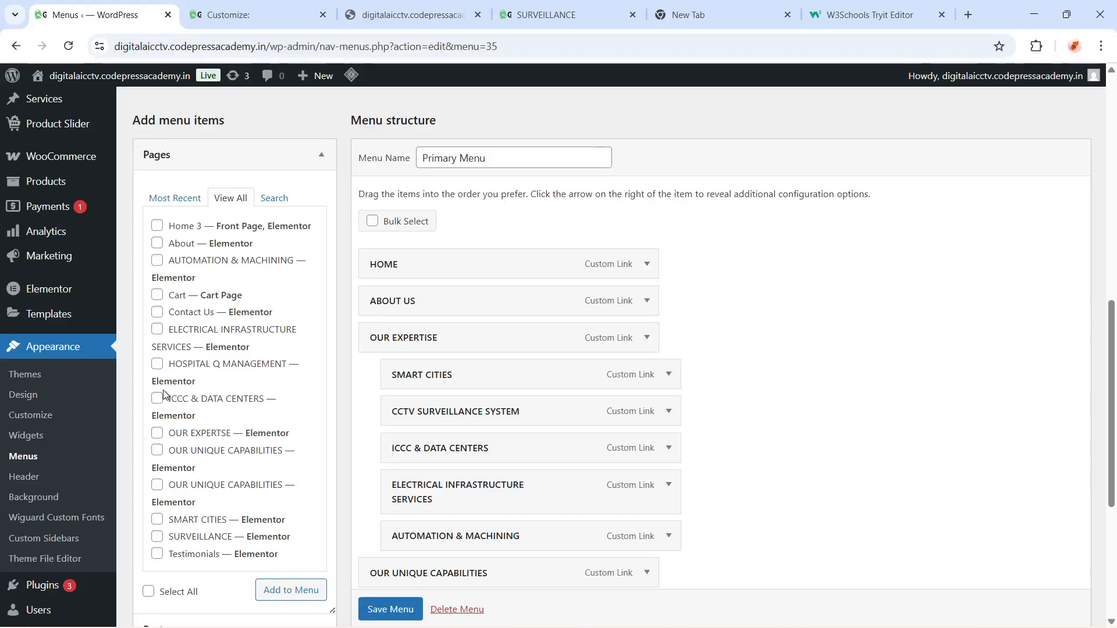
pyautogui.scroll(-5, 163, 390)
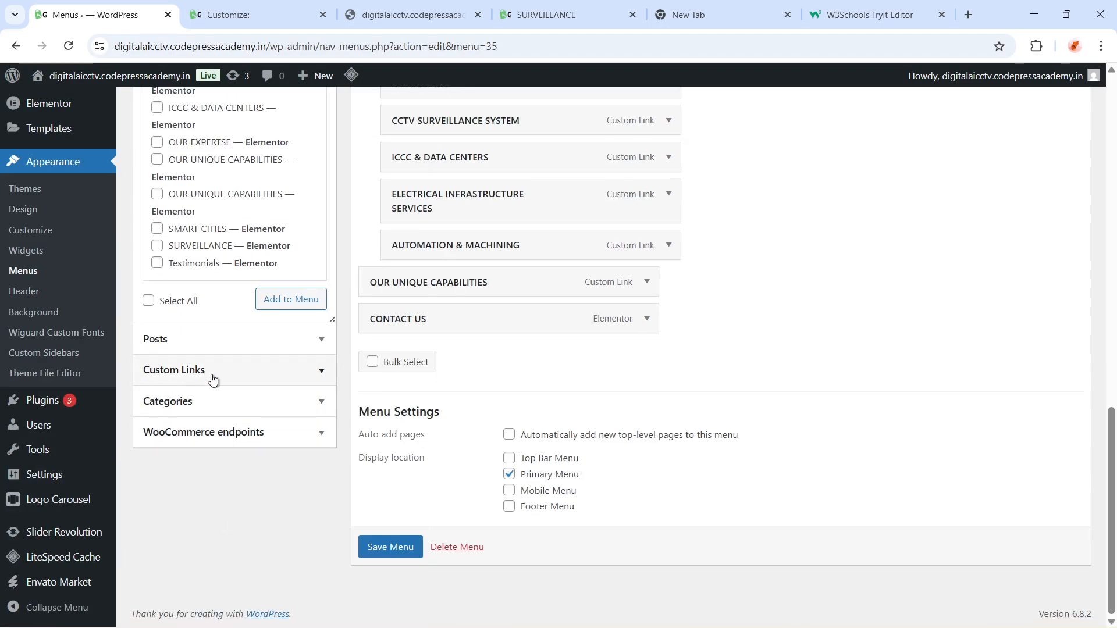
# Expand the Posts panel of menu items to review the available posts
pyautogui.click(203, 348)
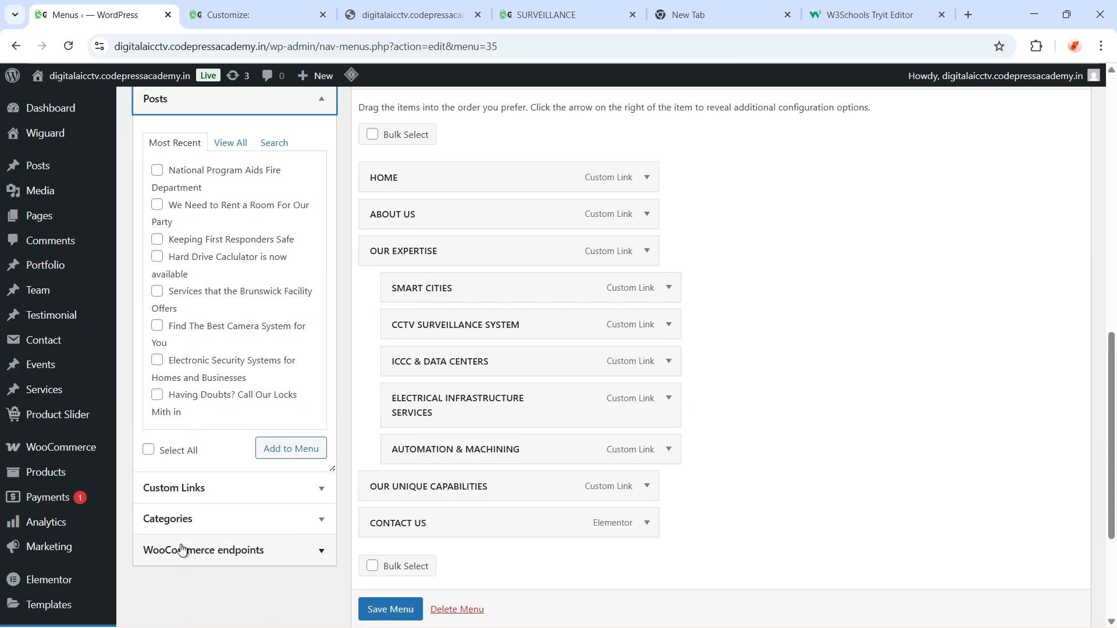
pyautogui.scroll(4, 185, 516)
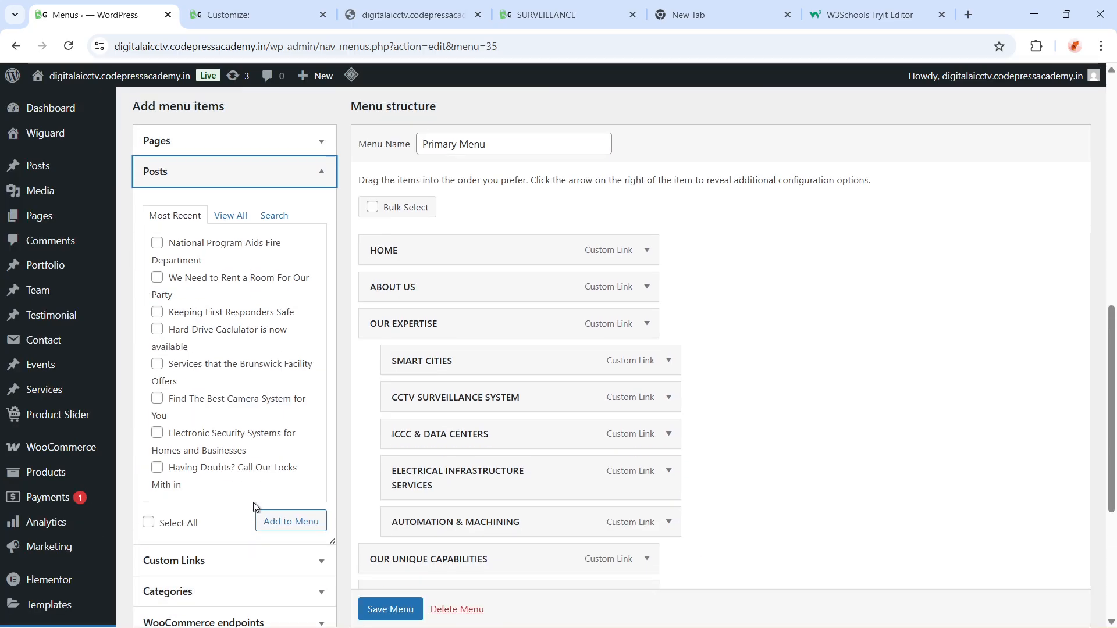
pyautogui.scroll(-4, 192, 484)
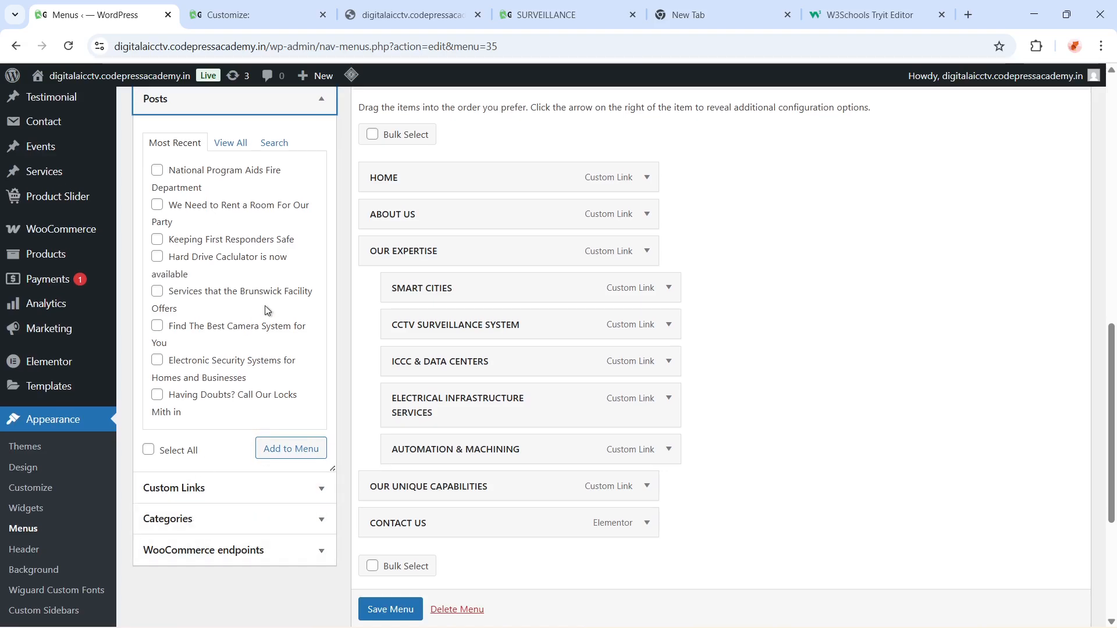
pyautogui.scroll(3, 267, 310)
pyautogui.click(308, 244)
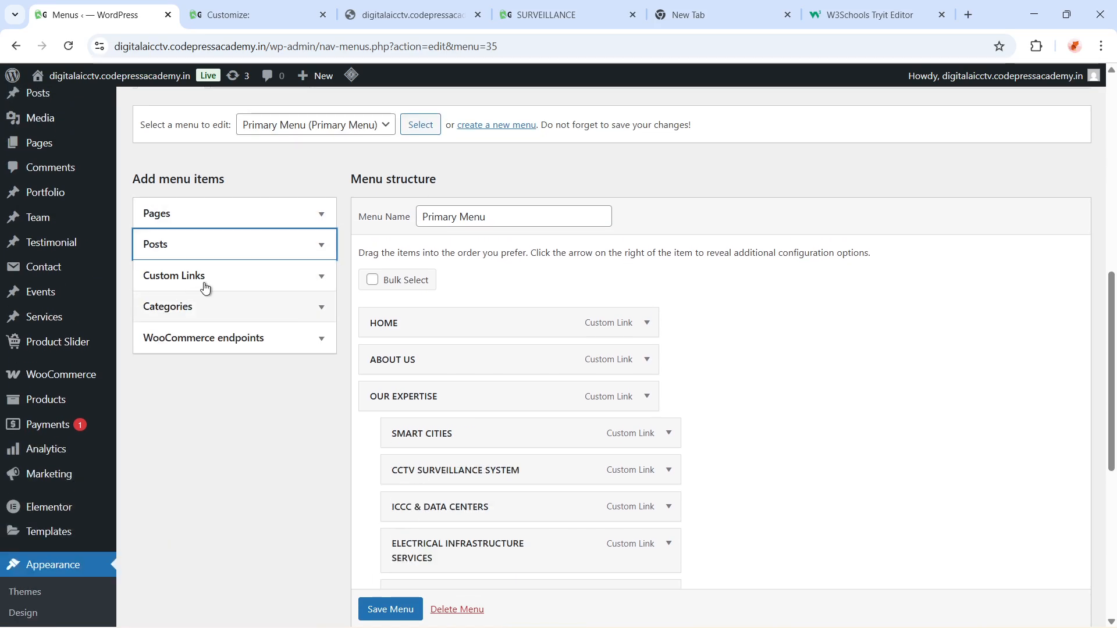
pyautogui.scroll(3, 720, 447)
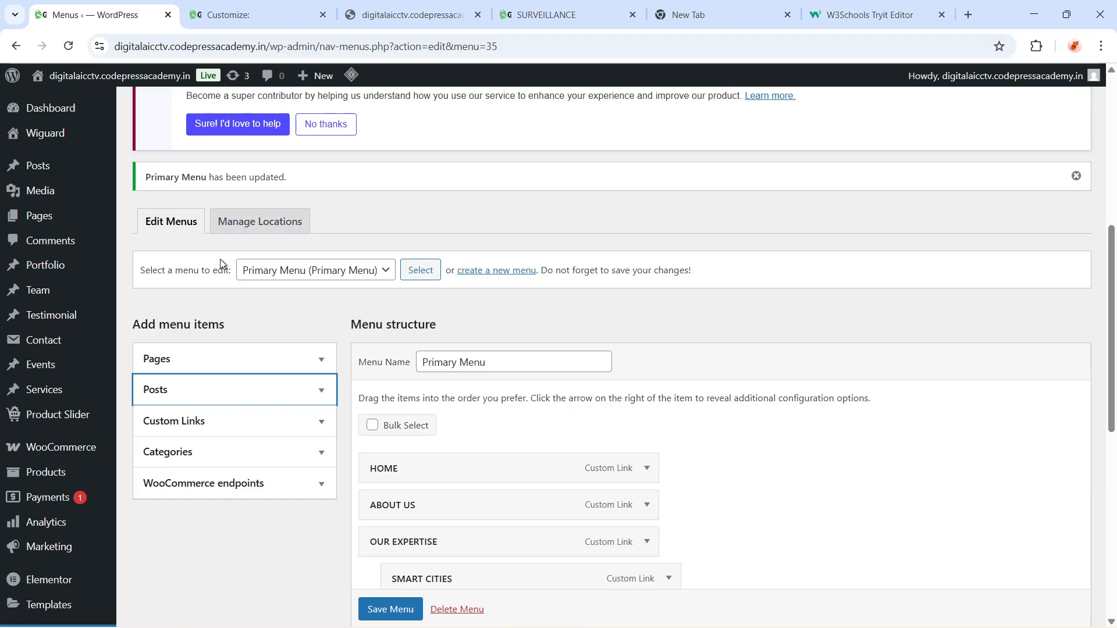
pyautogui.moveTo(136, 264); pyautogui.dragTo(369, 285)
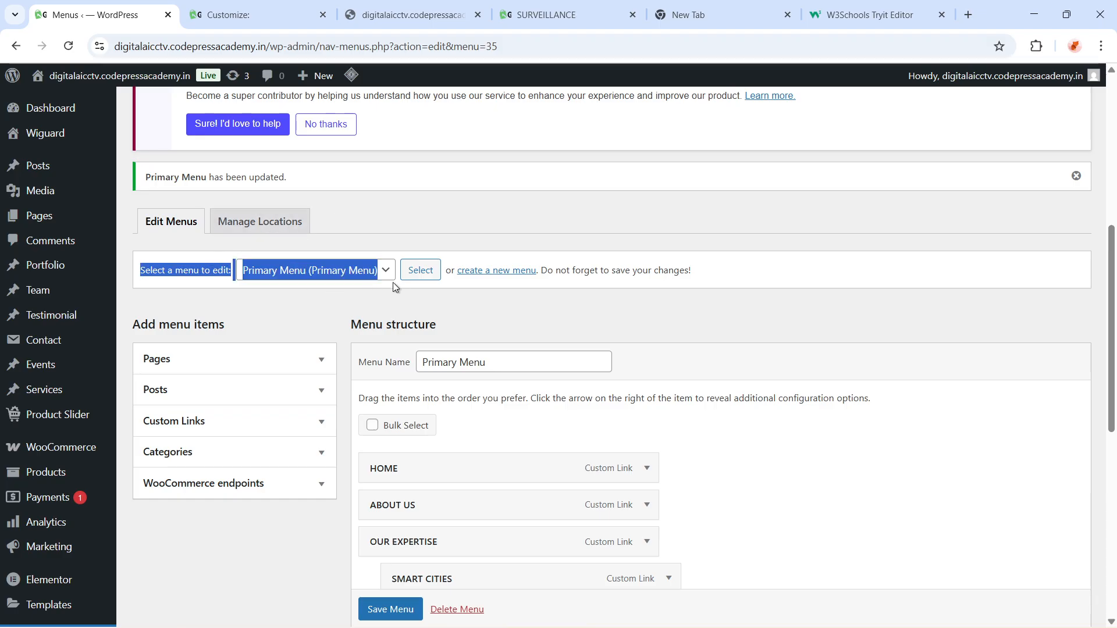
pyautogui.click(385, 270)
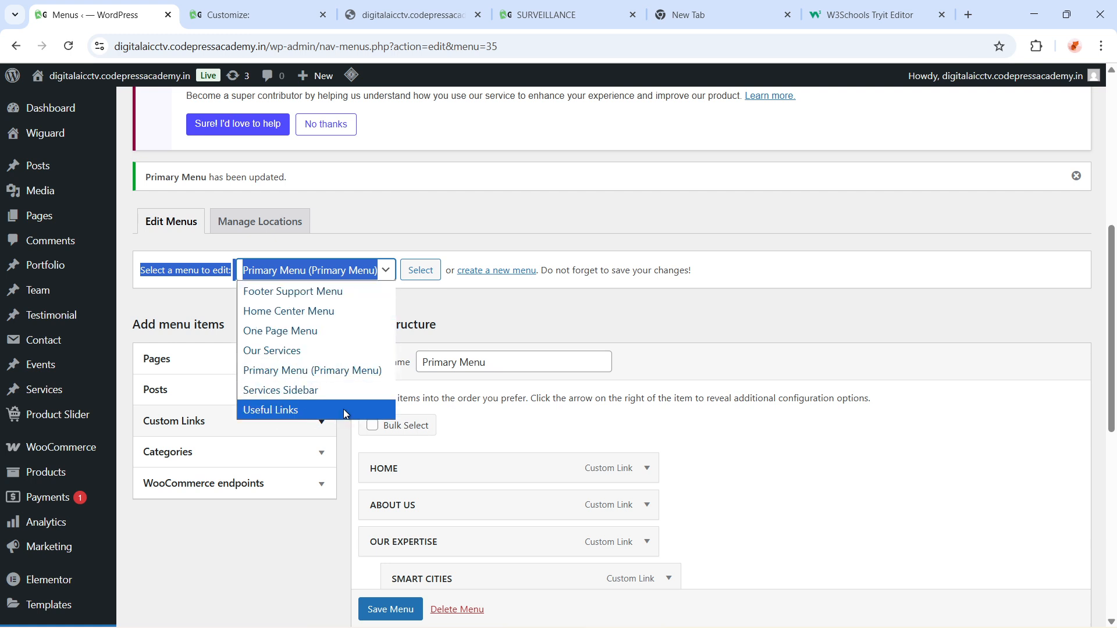
pyautogui.click(477, 278)
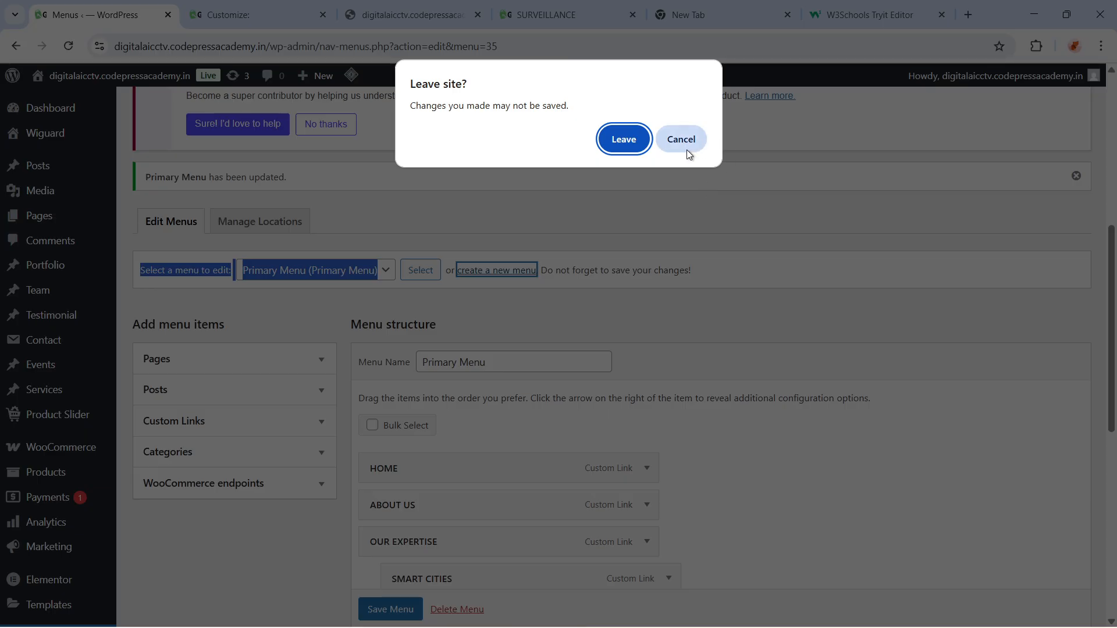
pyautogui.click(686, 150)
# Save the Primary Menu
pyautogui.scroll(-7, 497, 529)
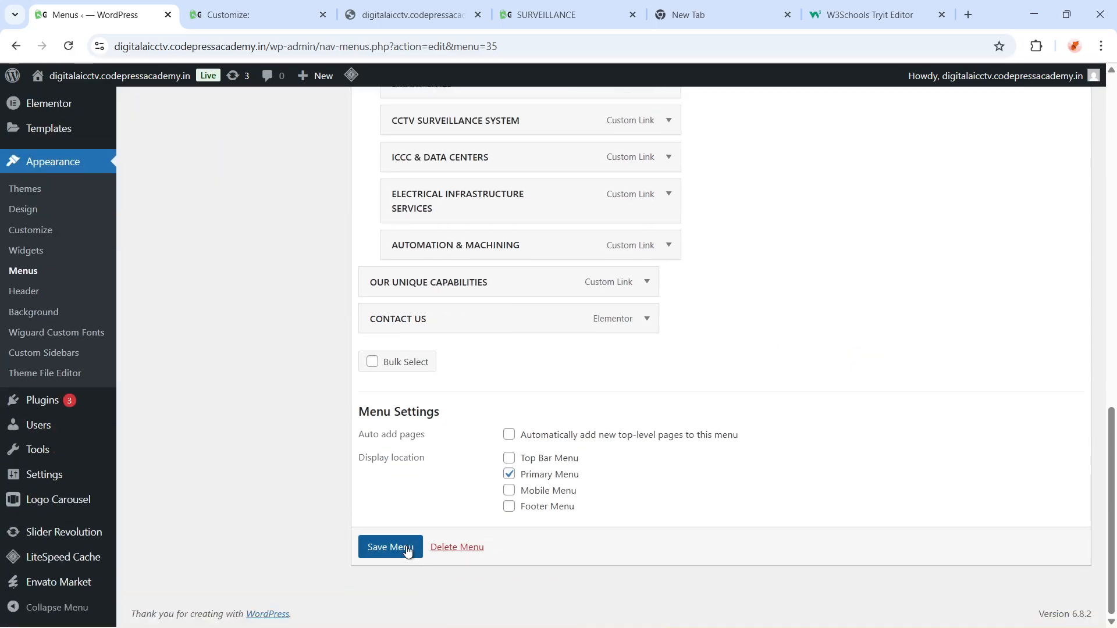
pyautogui.click(390, 547)
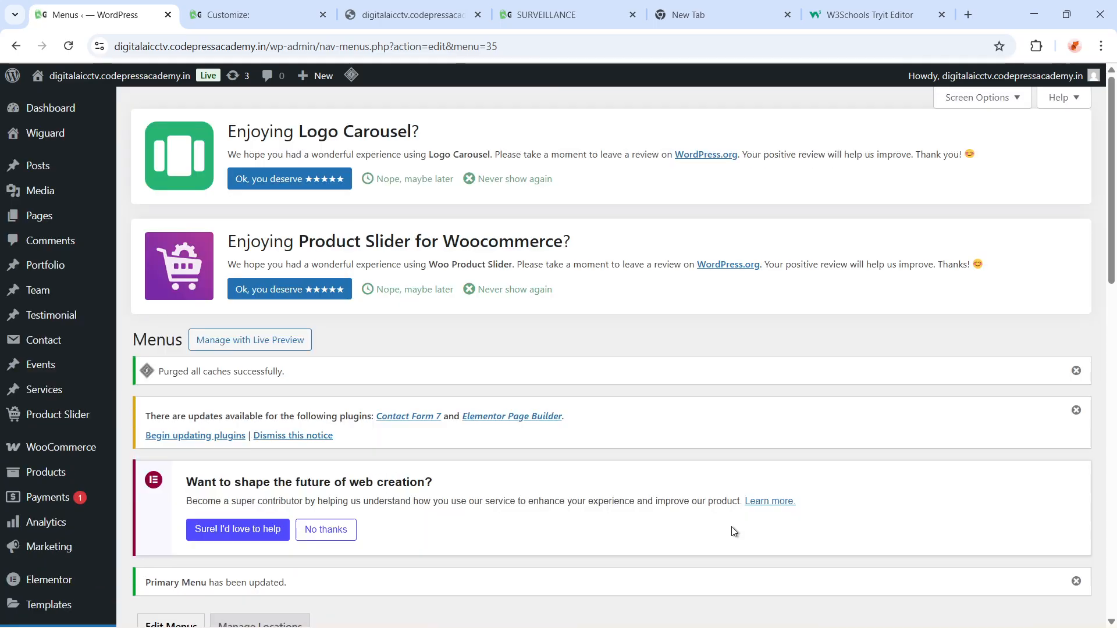
# Create a new menu named TestMenu
pyautogui.scroll(-7, 671, 499)
pyautogui.scroll(-3, 488, 320)
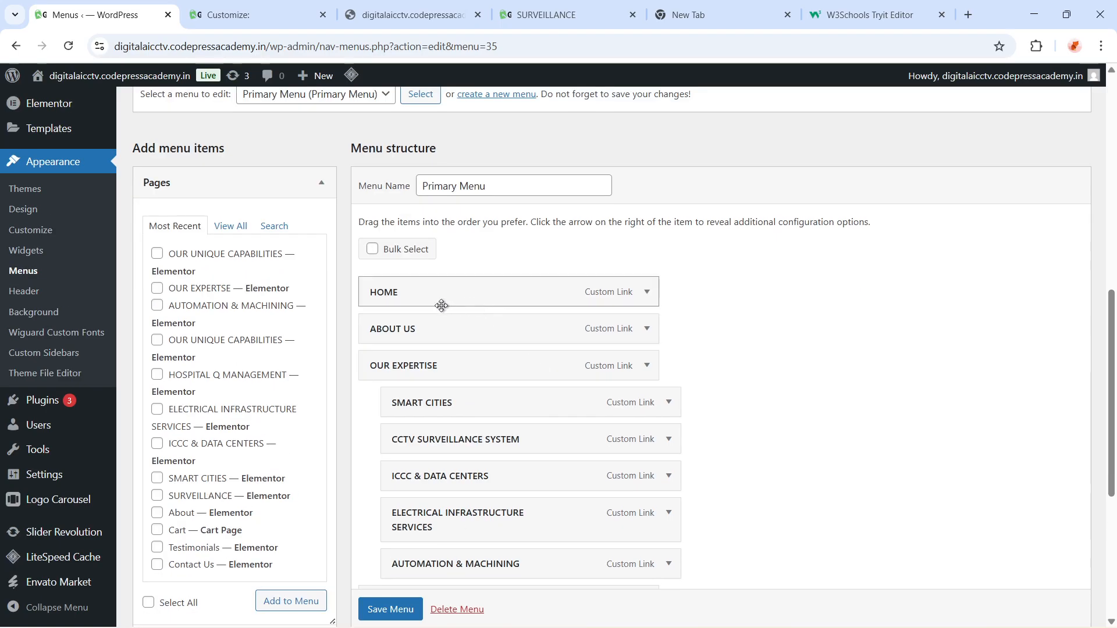
pyautogui.scroll(-1, 505, 478)
pyautogui.scroll(2, 507, 482)
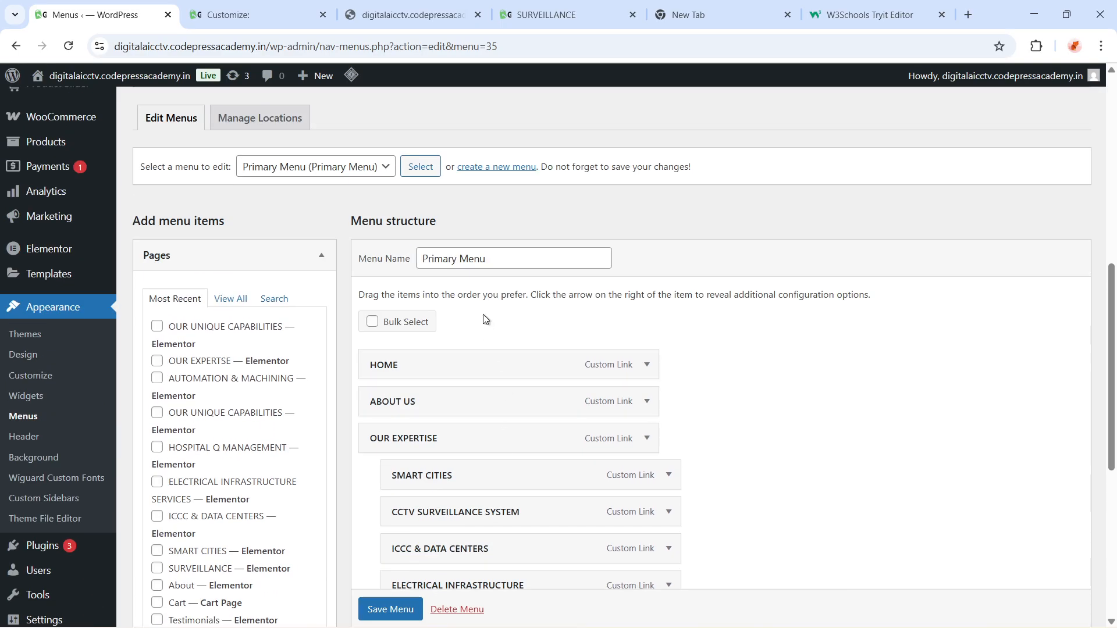
pyautogui.click(492, 168)
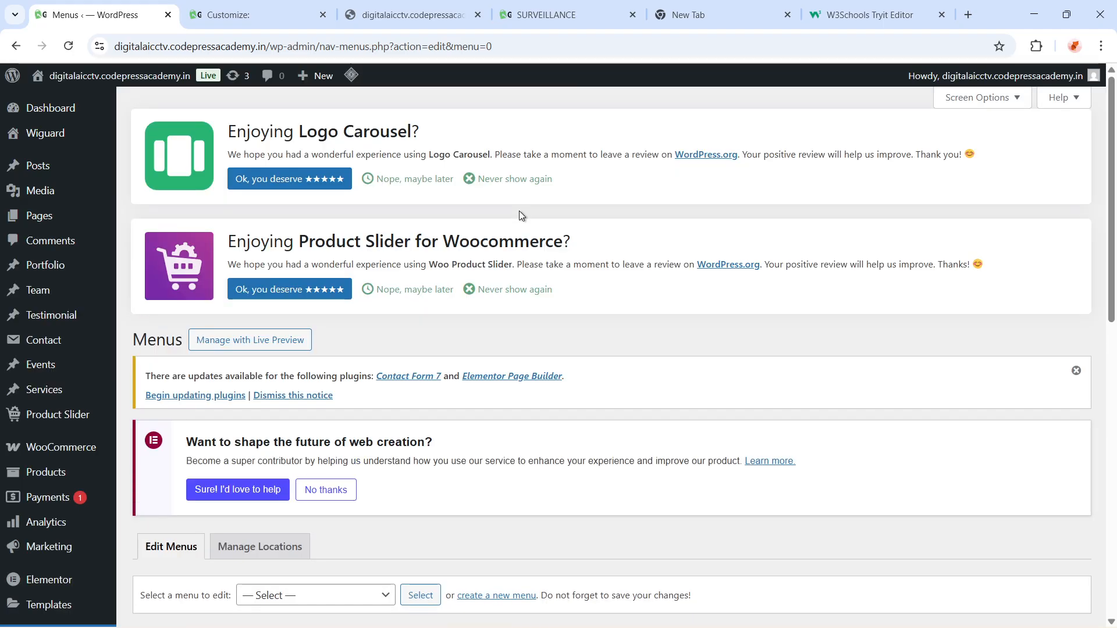
pyautogui.scroll(-5, 519, 233)
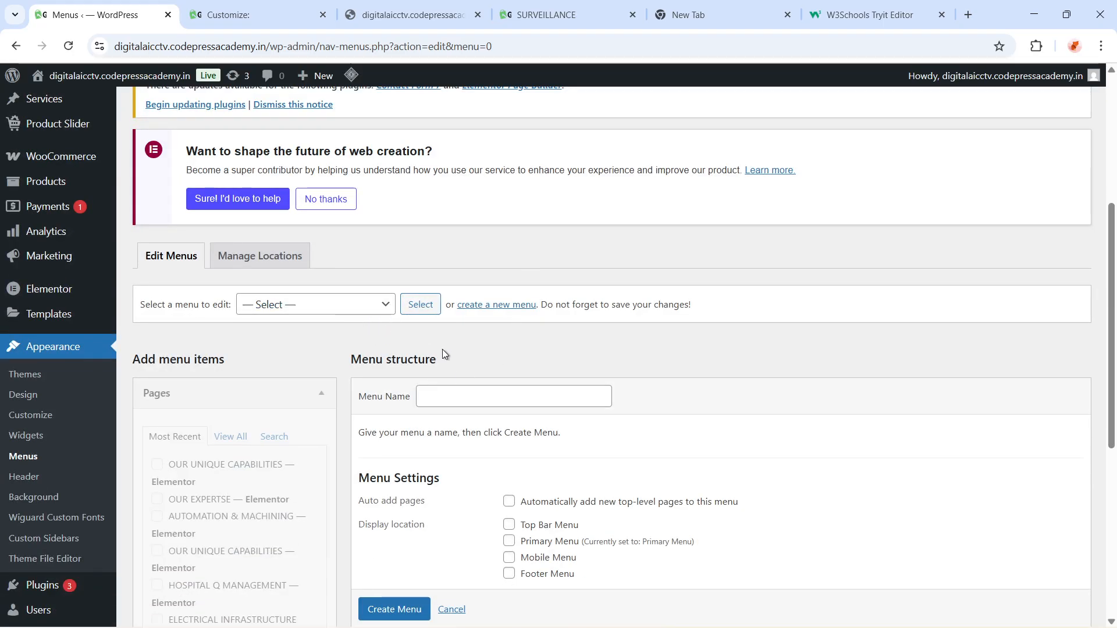
pyautogui.click(446, 406)
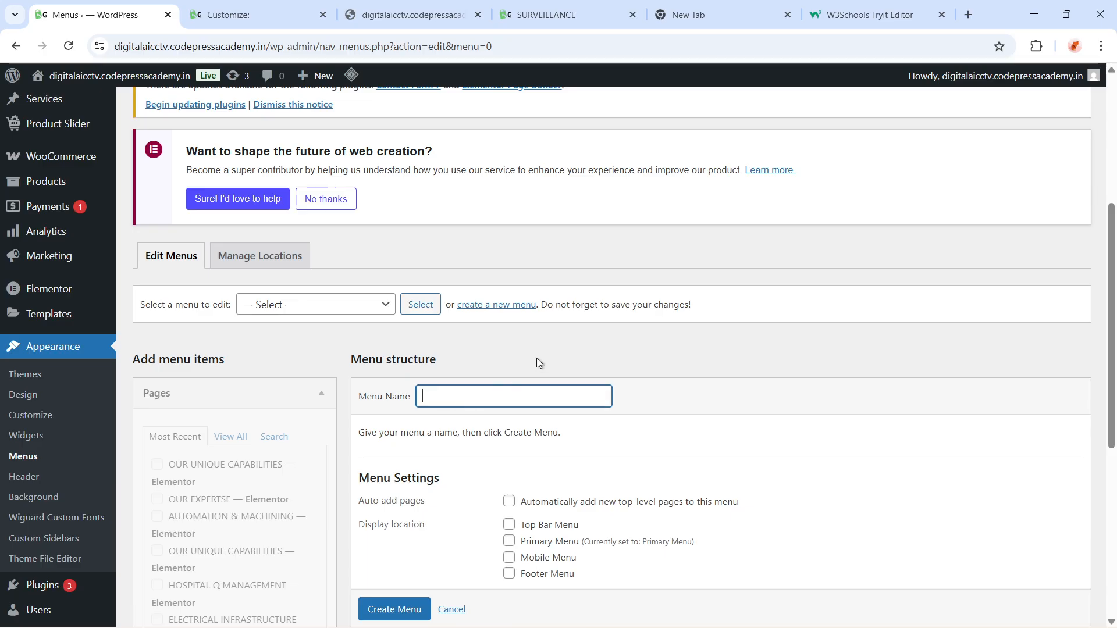
pyautogui.write('TestMenu')
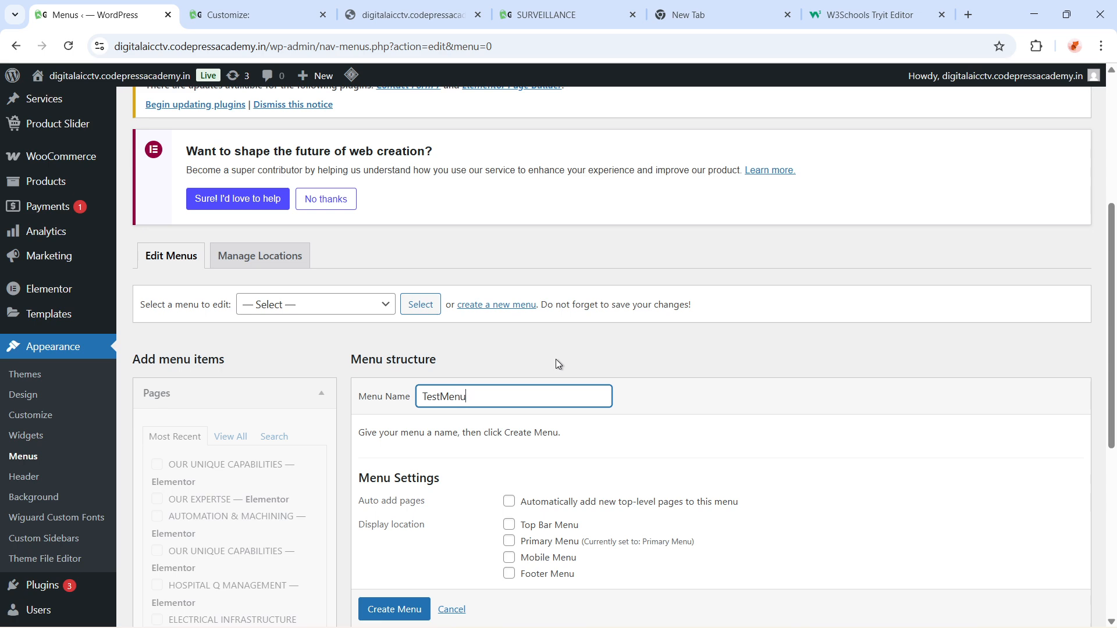
pyautogui.scroll(-1, 556, 360)
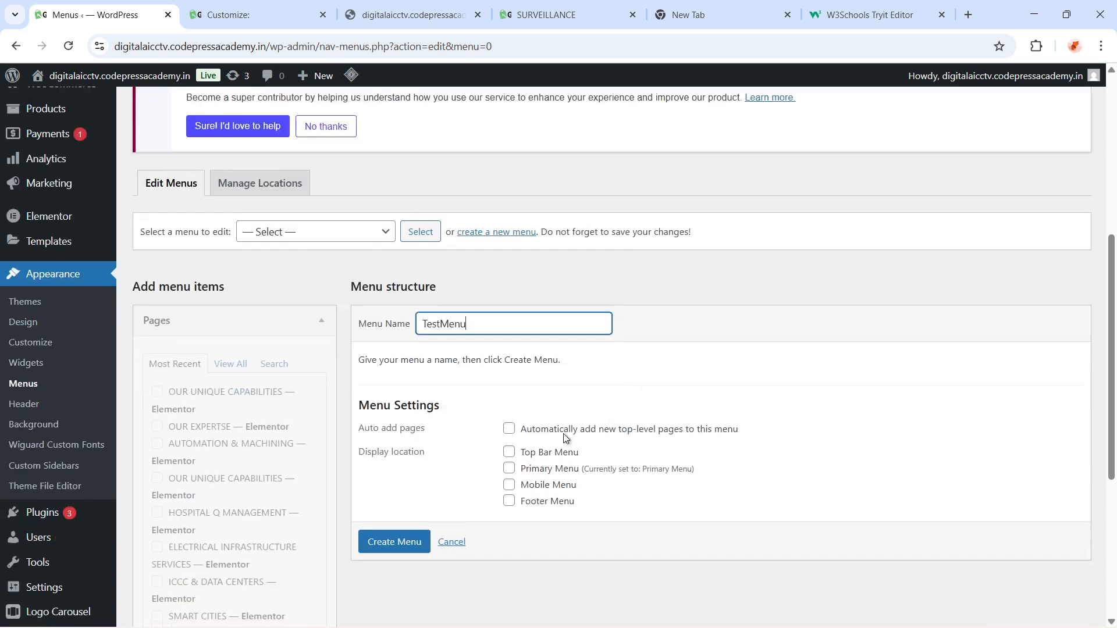
pyautogui.click(406, 550)
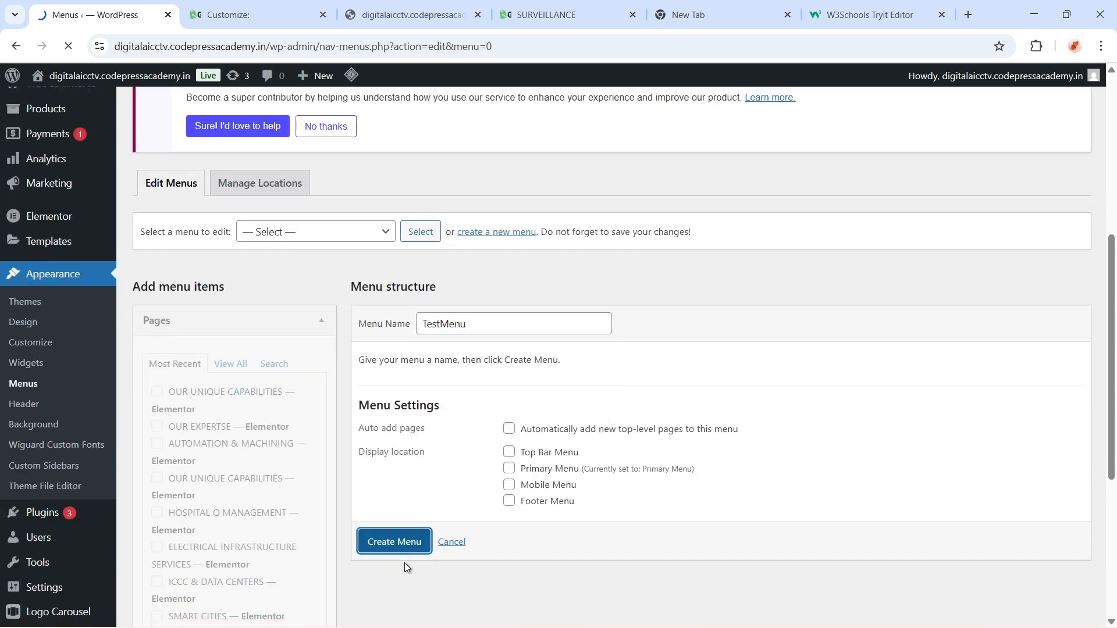
# Check the menu selector list and keep TestMenu selected for editing
pyautogui.scroll(-6, 347, 301)
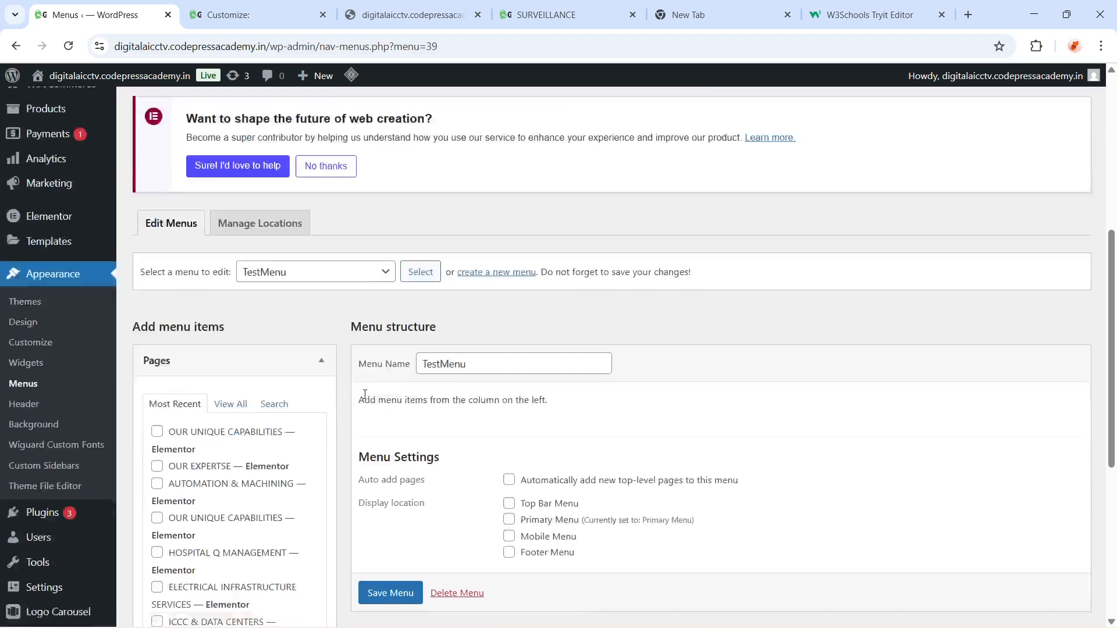
pyautogui.click(379, 275)
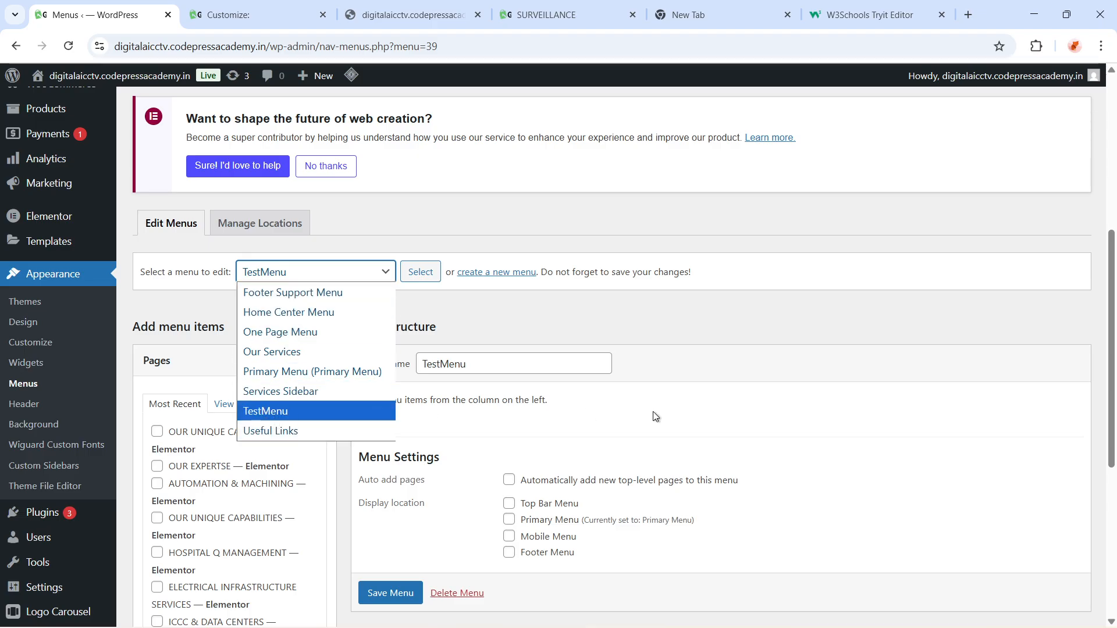
pyautogui.click(301, 413)
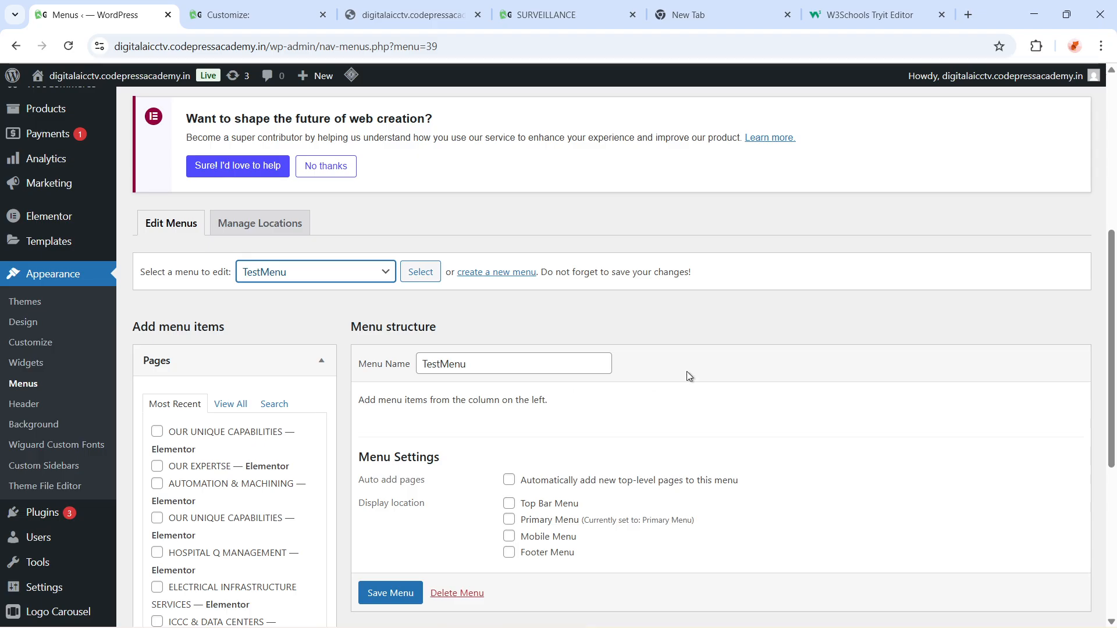
pyautogui.scroll(-1, 461, 585)
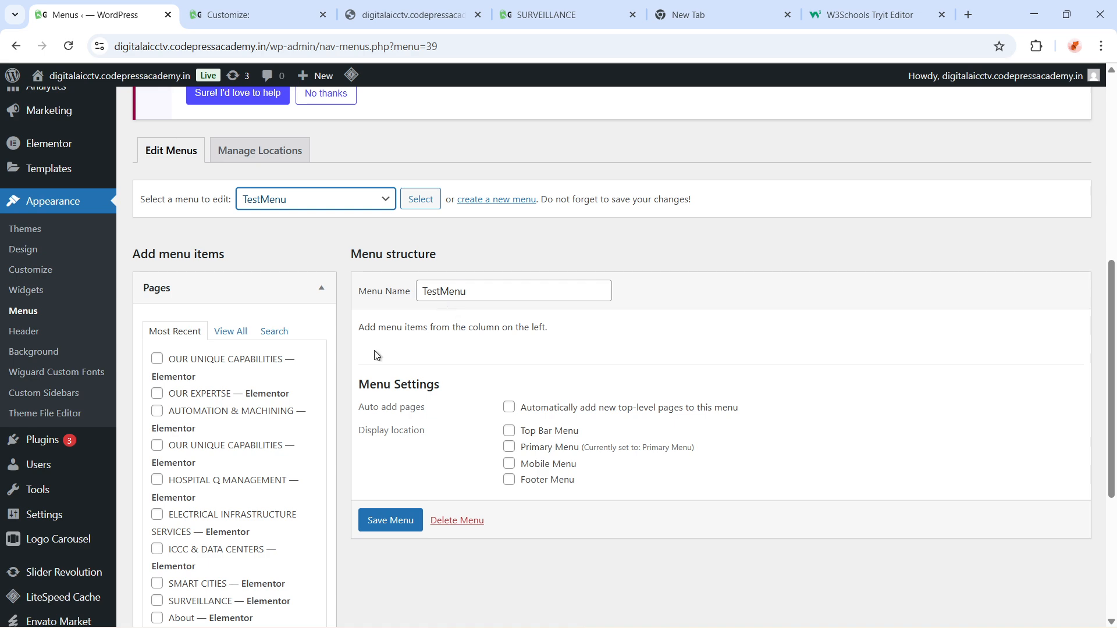
# Search the pages for about and add the About page to TestMenu
pyautogui.scroll(4, 268, 362)
pyautogui.scroll(-5, 272, 424)
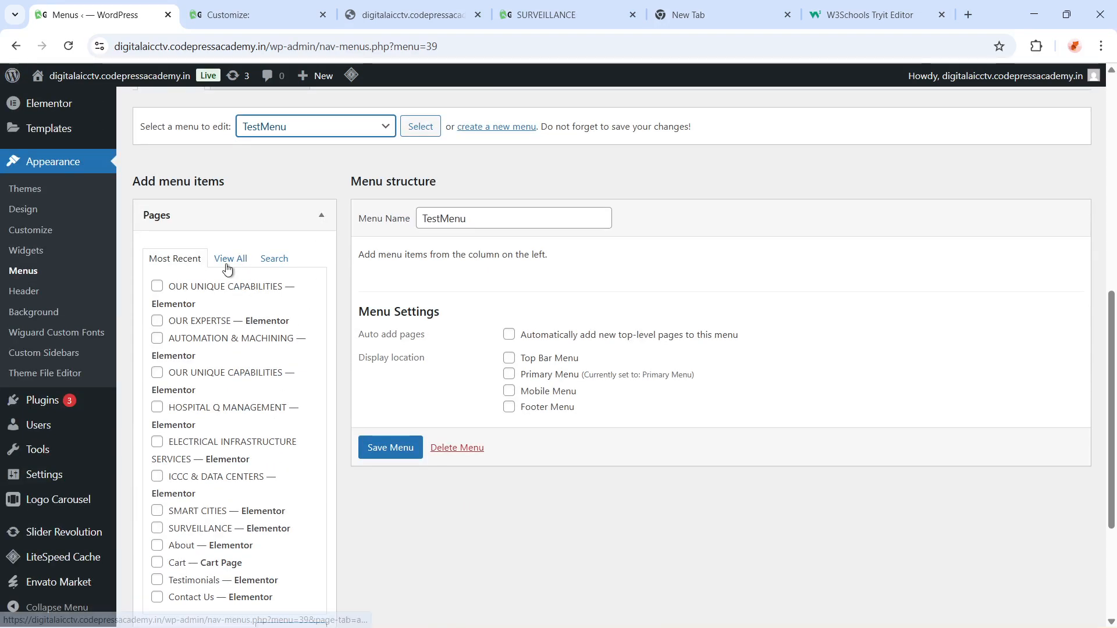
pyautogui.click(324, 221)
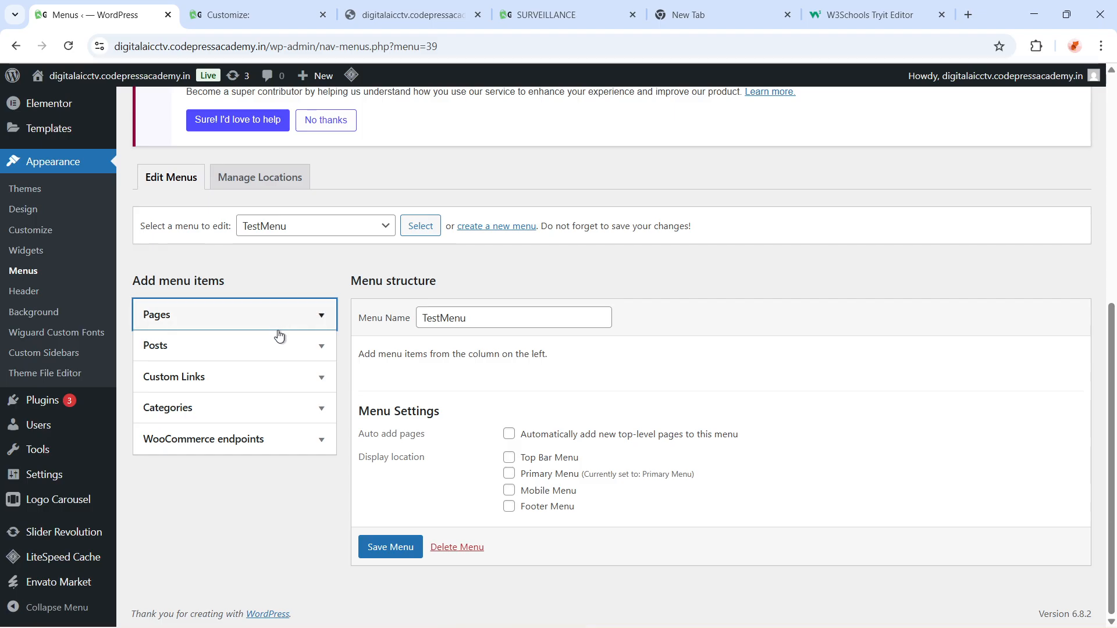
pyautogui.click(323, 321)
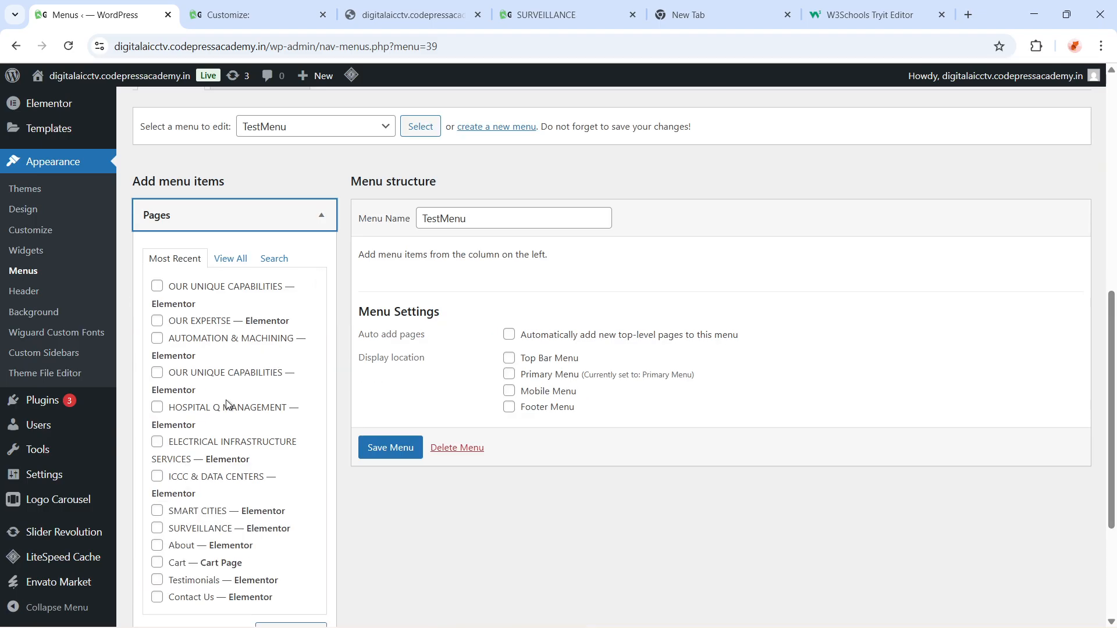
pyautogui.click(274, 261)
pyautogui.write('a')
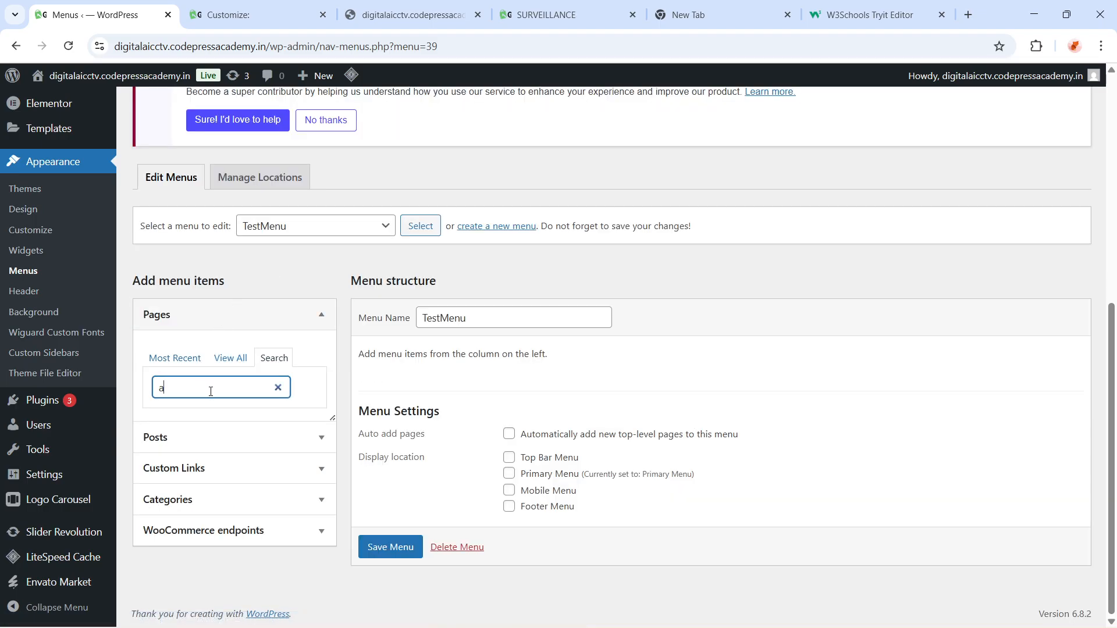
pyautogui.write('bout')
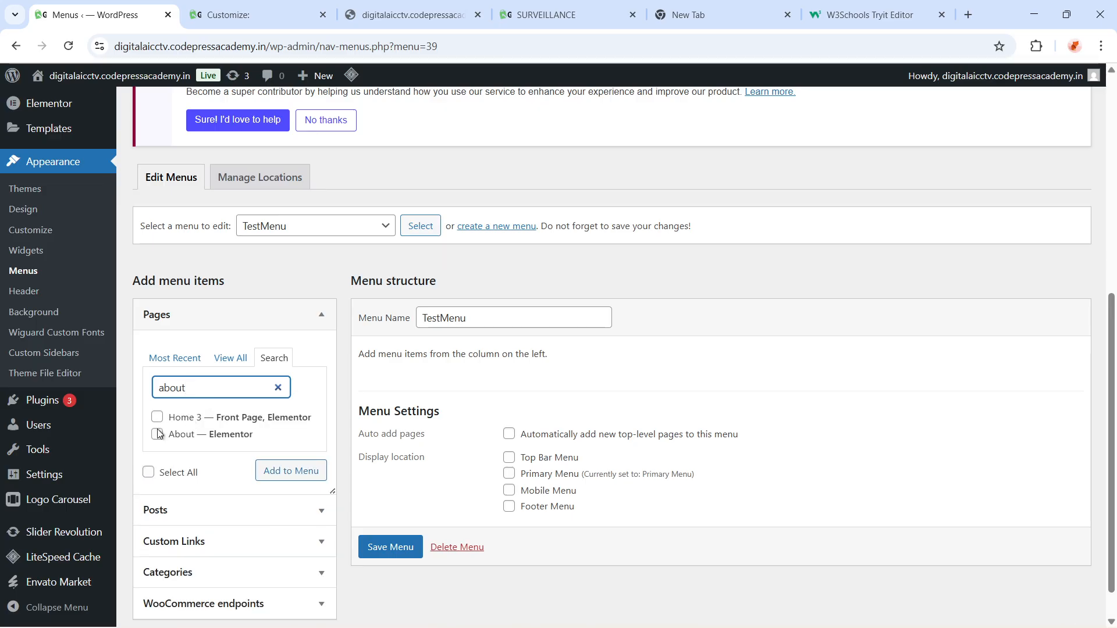
pyautogui.click(157, 441)
pyautogui.moveTo(217, 391); pyautogui.dragTo(141, 385)
pyautogui.click(274, 473)
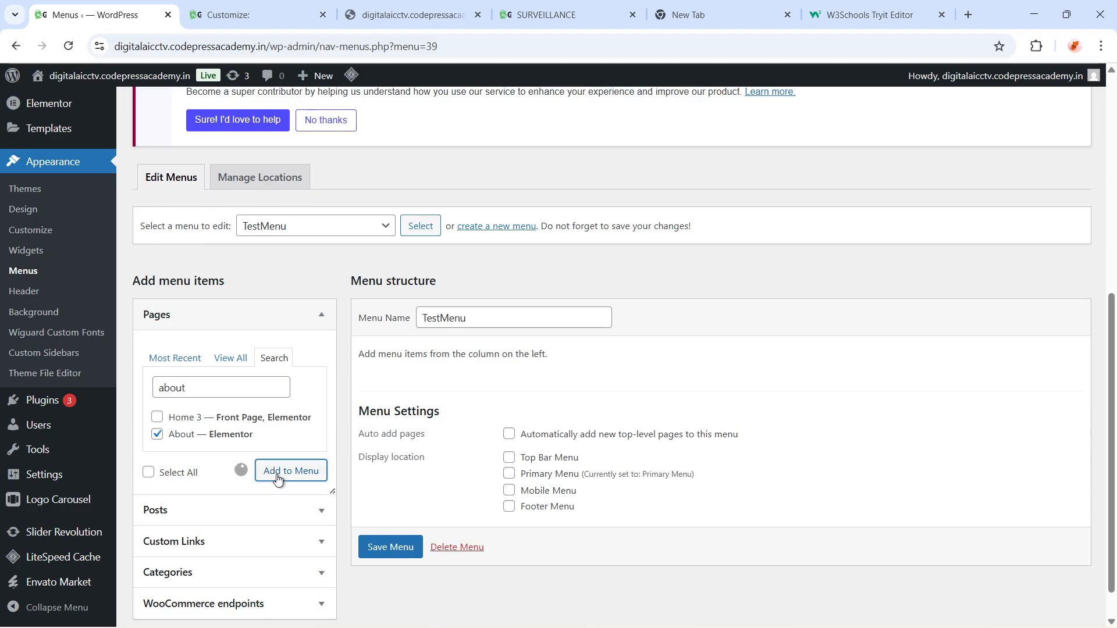
# Search the pages for contact and add the Contact Us page to TestMenu
pyautogui.doubleClick(198, 386)
pyautogui.write('contact')
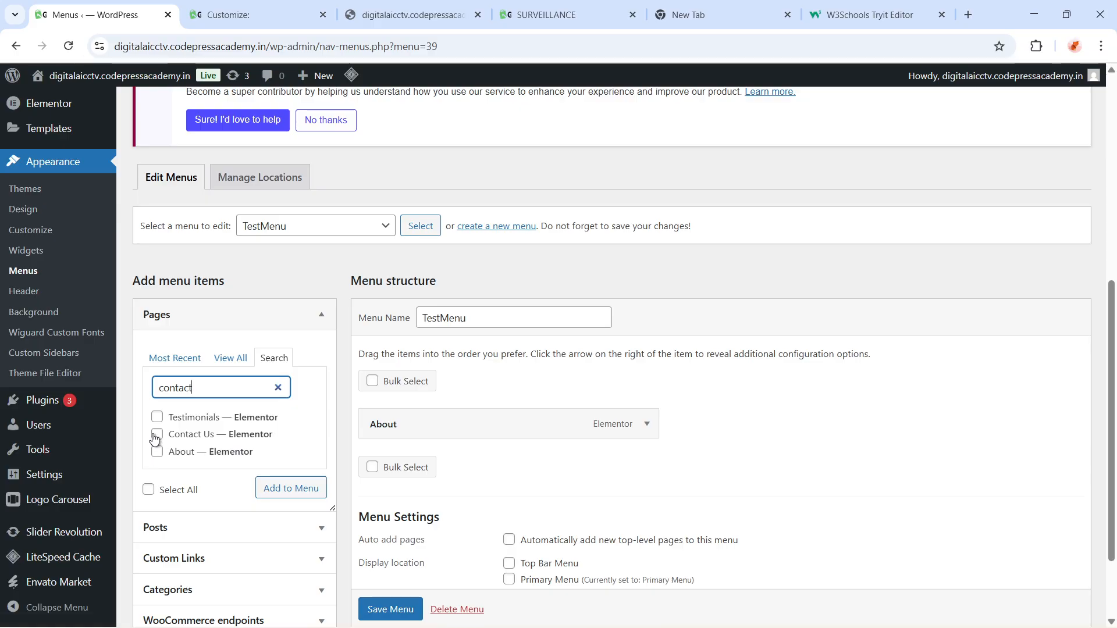
pyautogui.click(157, 434)
pyautogui.click(297, 491)
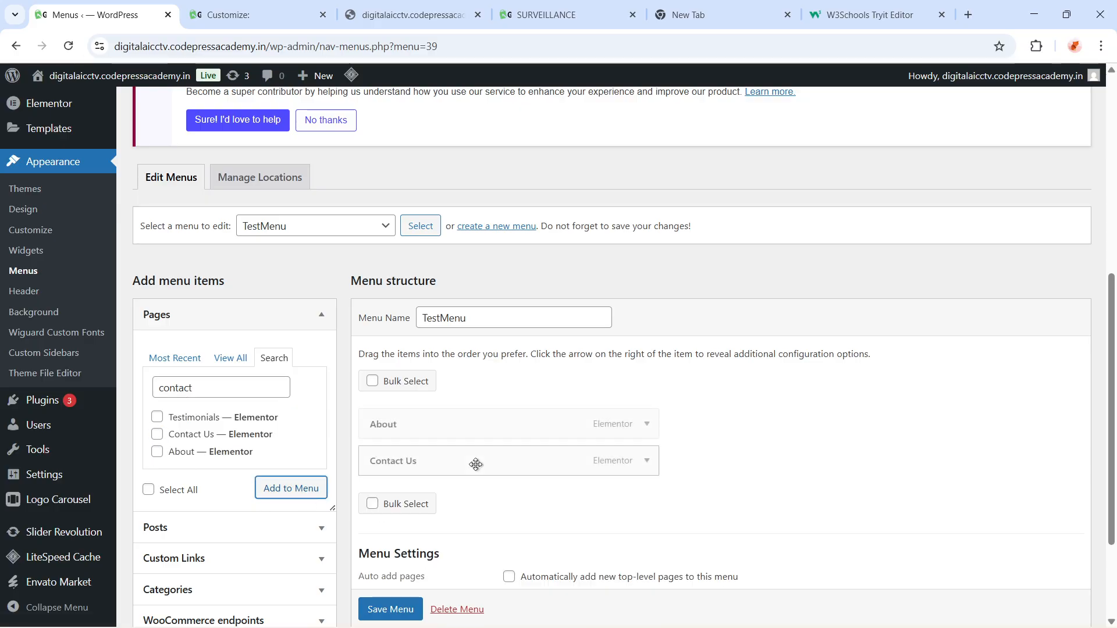
# Delete the TestMenu menu, confirming the deletion
pyautogui.scroll(-2, 430, 445)
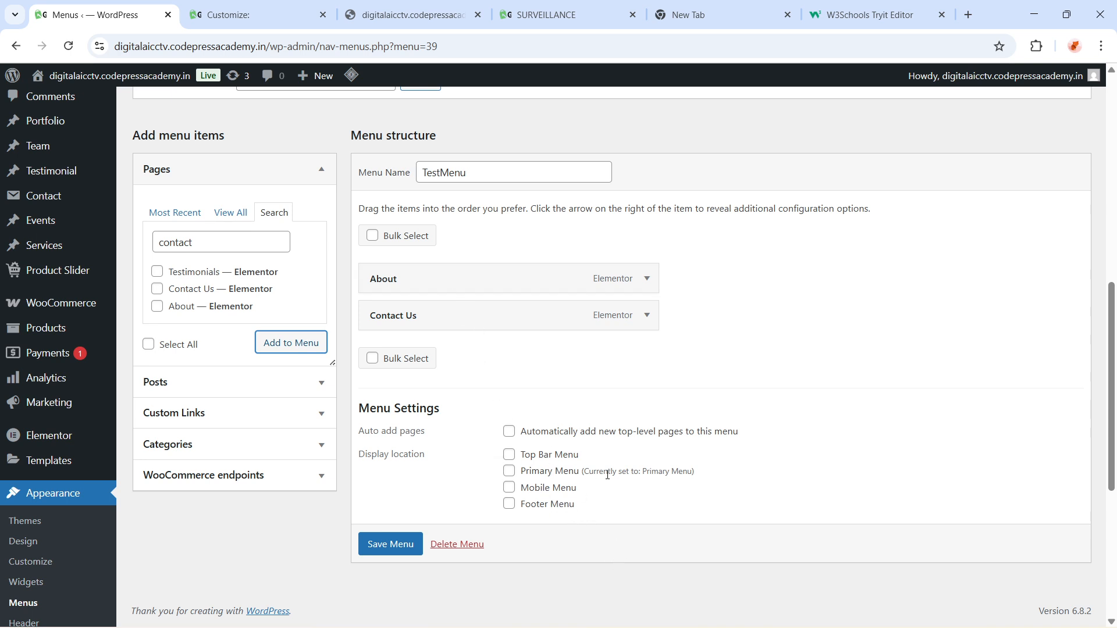
pyautogui.moveTo(580, 455); pyautogui.dragTo(384, 476)
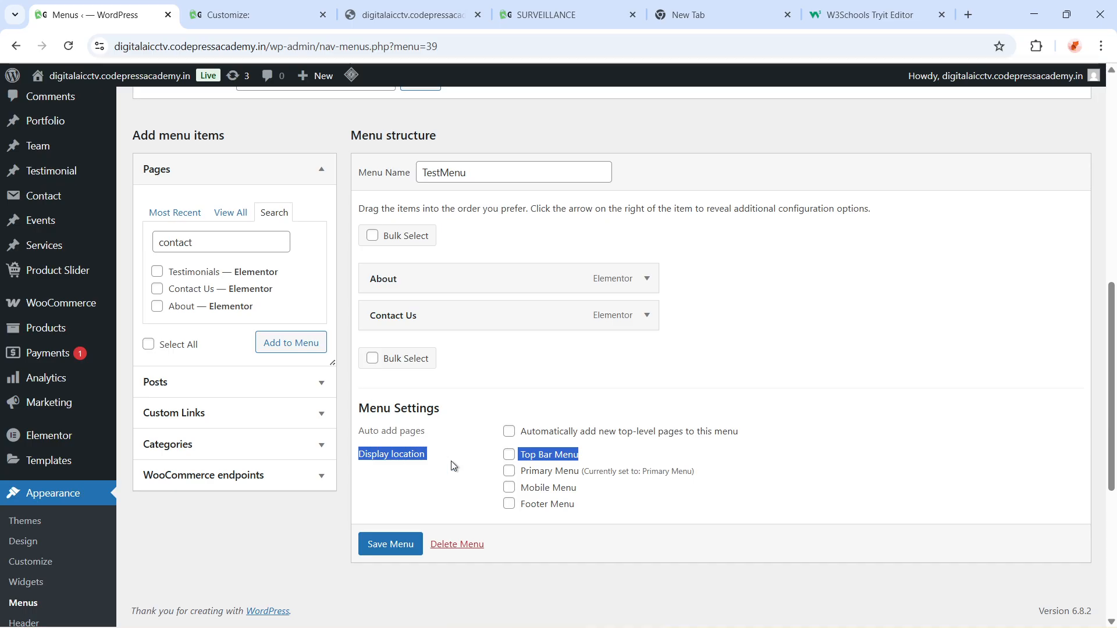
pyautogui.moveTo(452, 460); pyautogui.dragTo(363, 457)
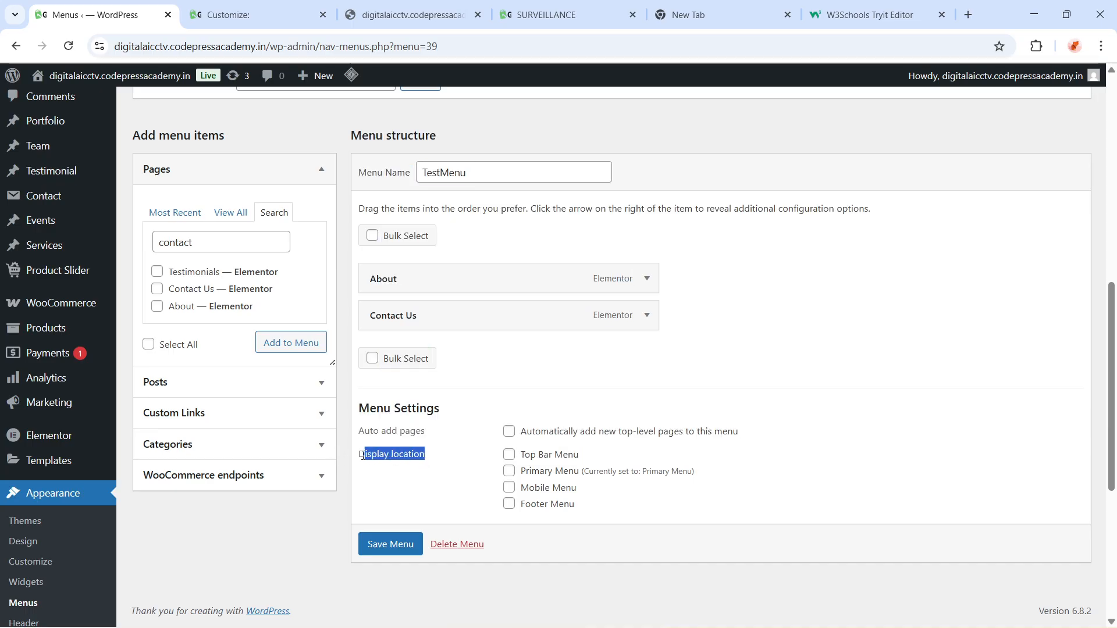
pyautogui.click(389, 494)
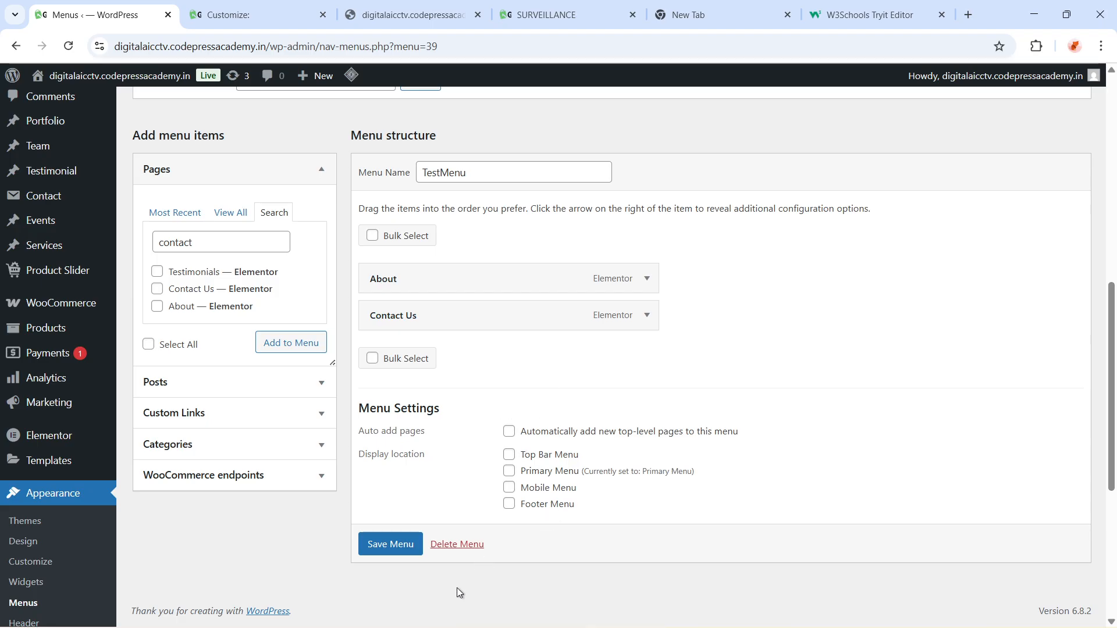
pyautogui.scroll(2, 424, 252)
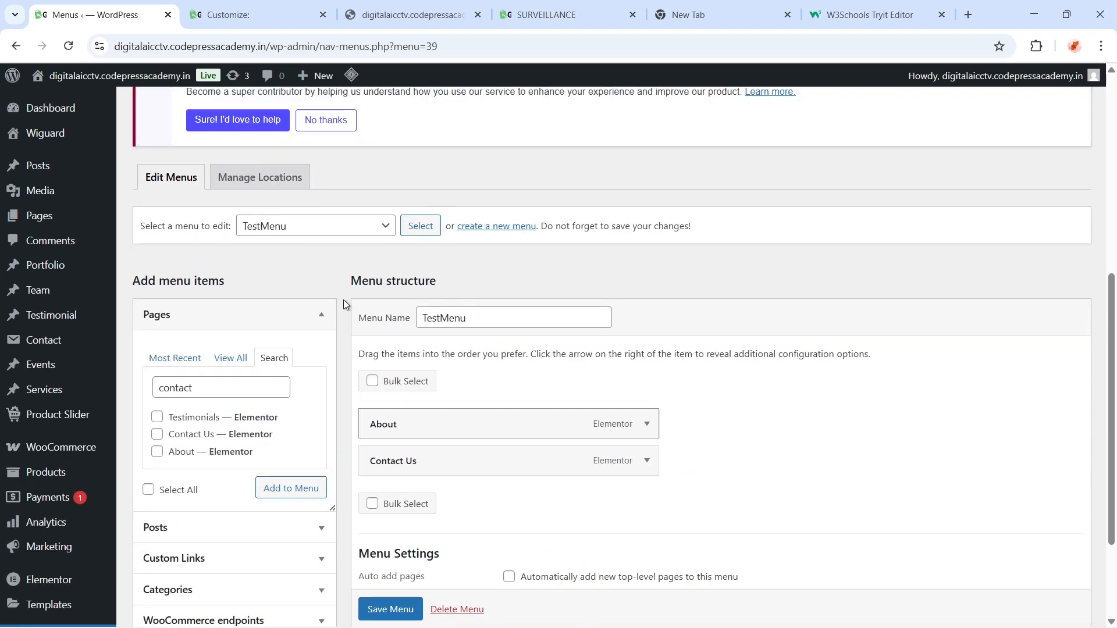
pyautogui.scroll(-1, 519, 368)
pyautogui.scroll(-2, 519, 368)
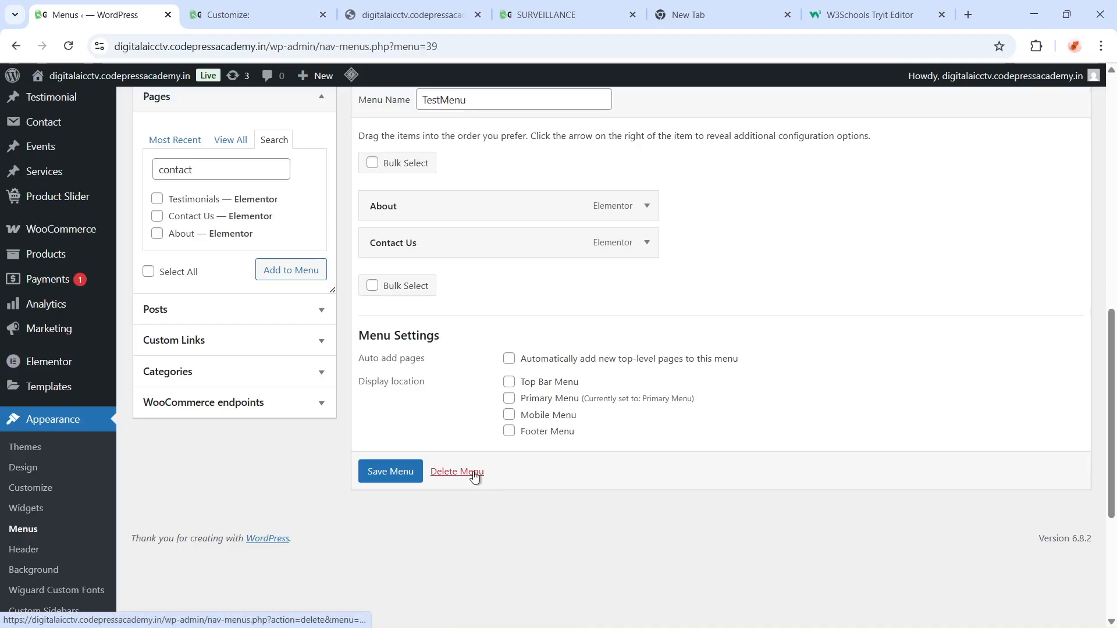
pyautogui.click(465, 473)
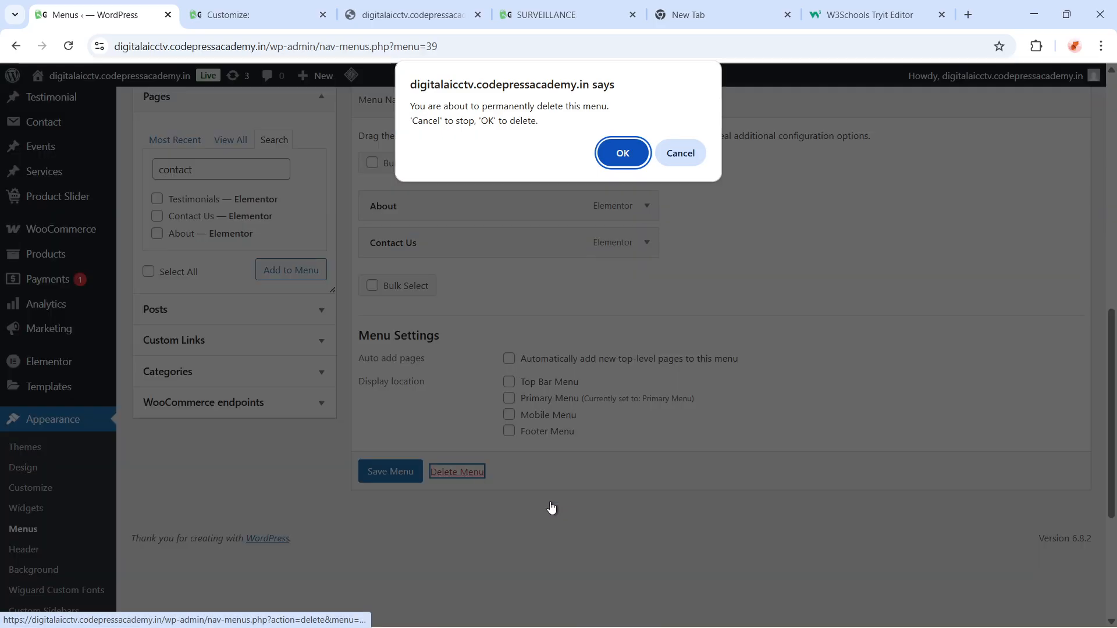
pyautogui.click(623, 153)
# Compare the live Surveillance page's header with the remaining menus on the menus screen
pyautogui.scroll(-8, 613, 474)
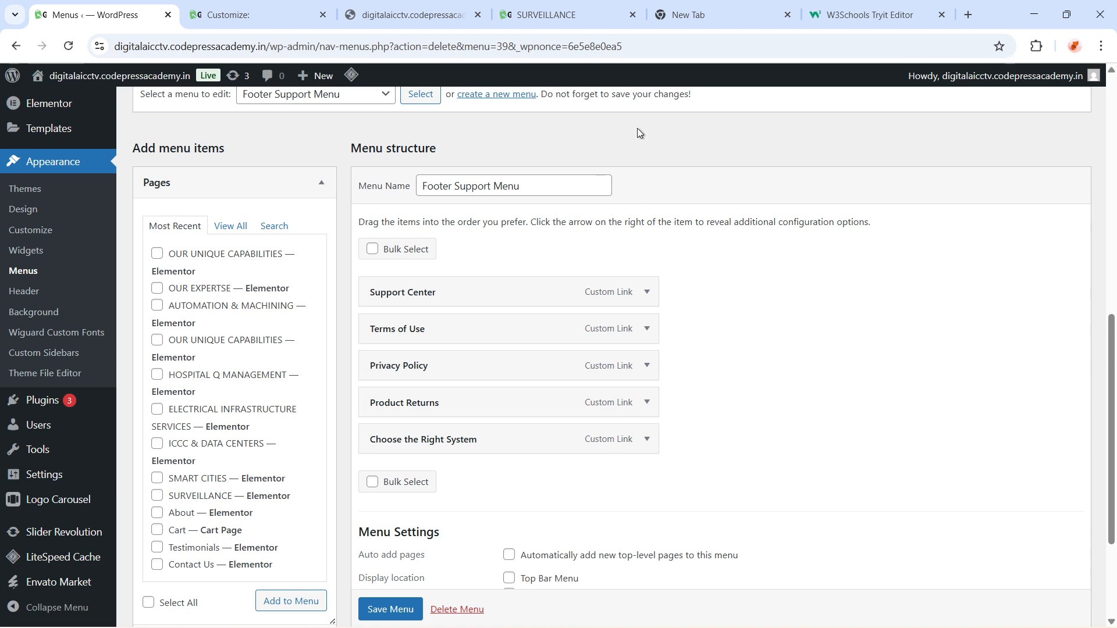
pyautogui.click(544, 15)
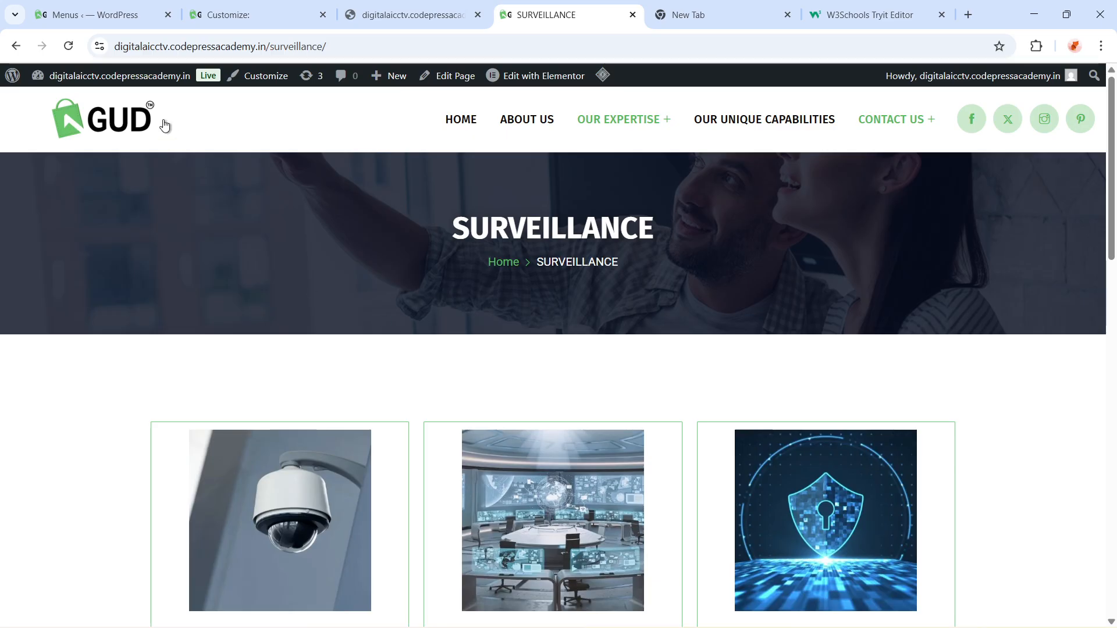
pyautogui.click(118, 15)
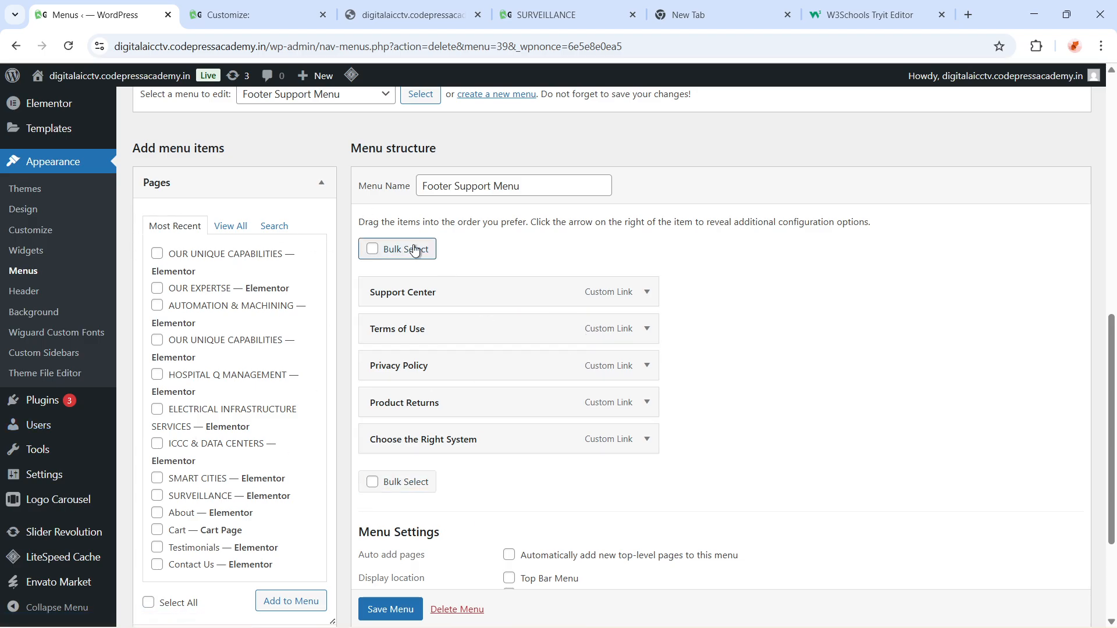
pyautogui.scroll(-1, 515, 504)
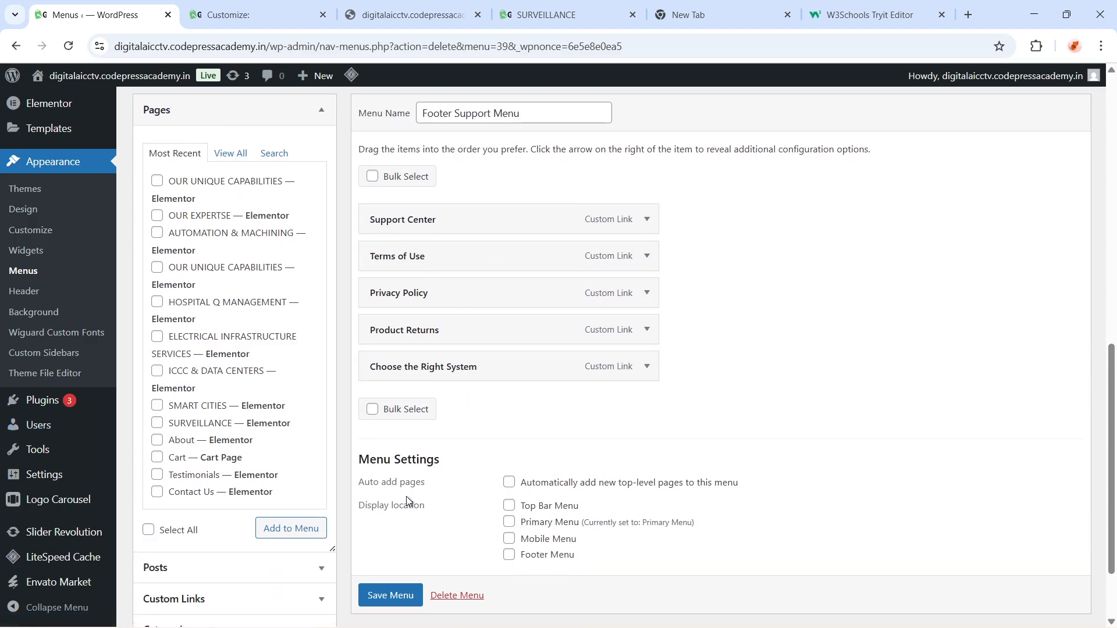
pyautogui.scroll(4, 550, 487)
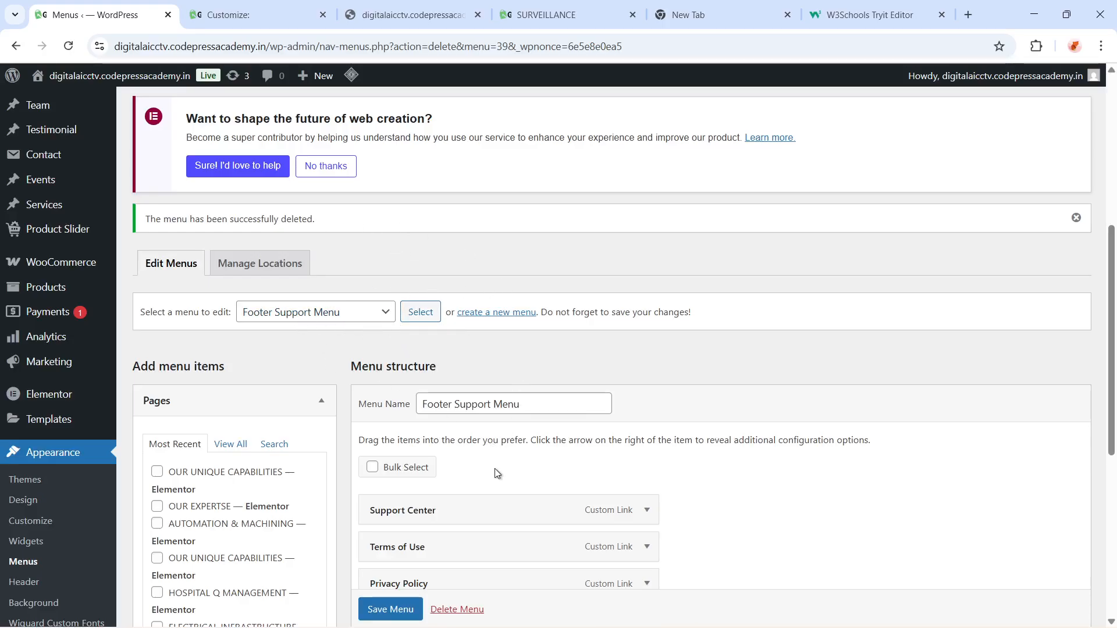
pyautogui.scroll(-3, 498, 473)
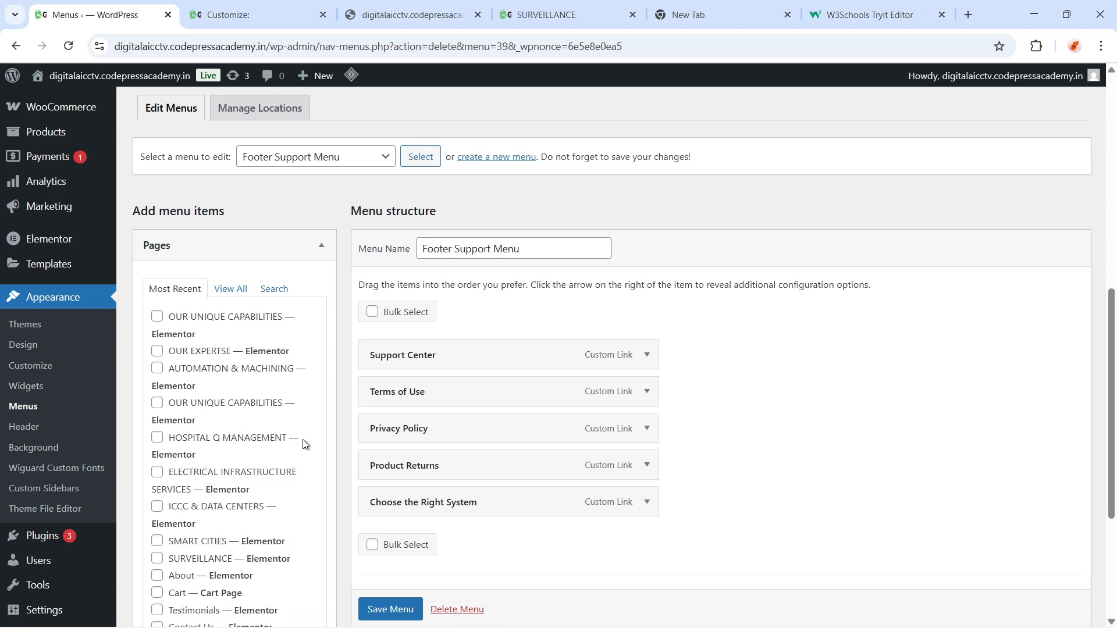
pyautogui.scroll(-2, 314, 448)
pyautogui.scroll(5, 407, 486)
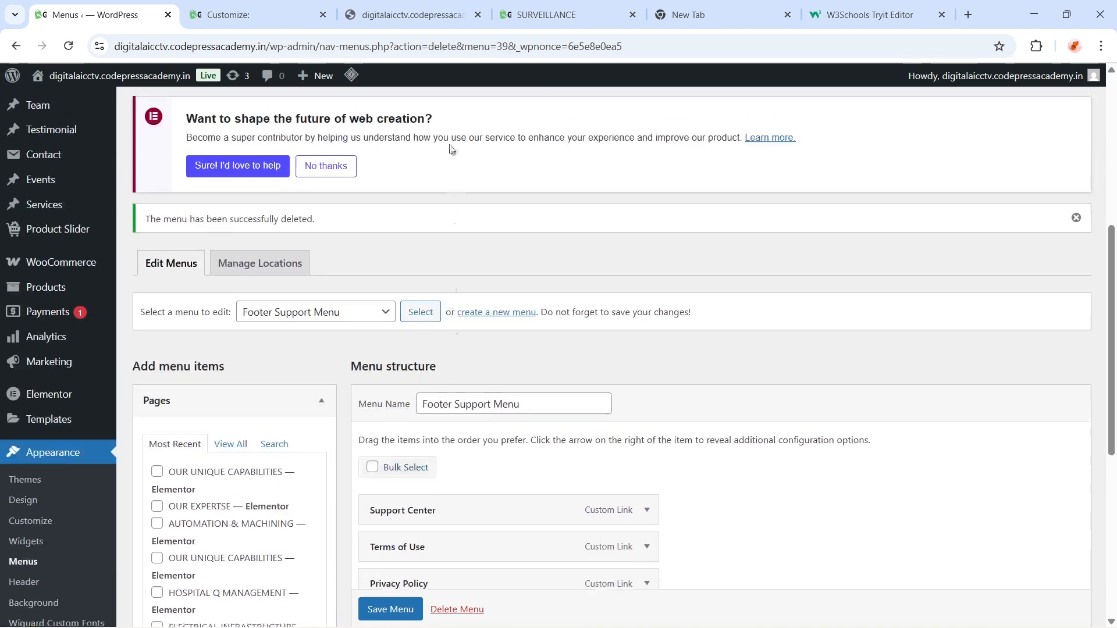
# View the live Surveillance page's header again
pyautogui.click(550, 14)
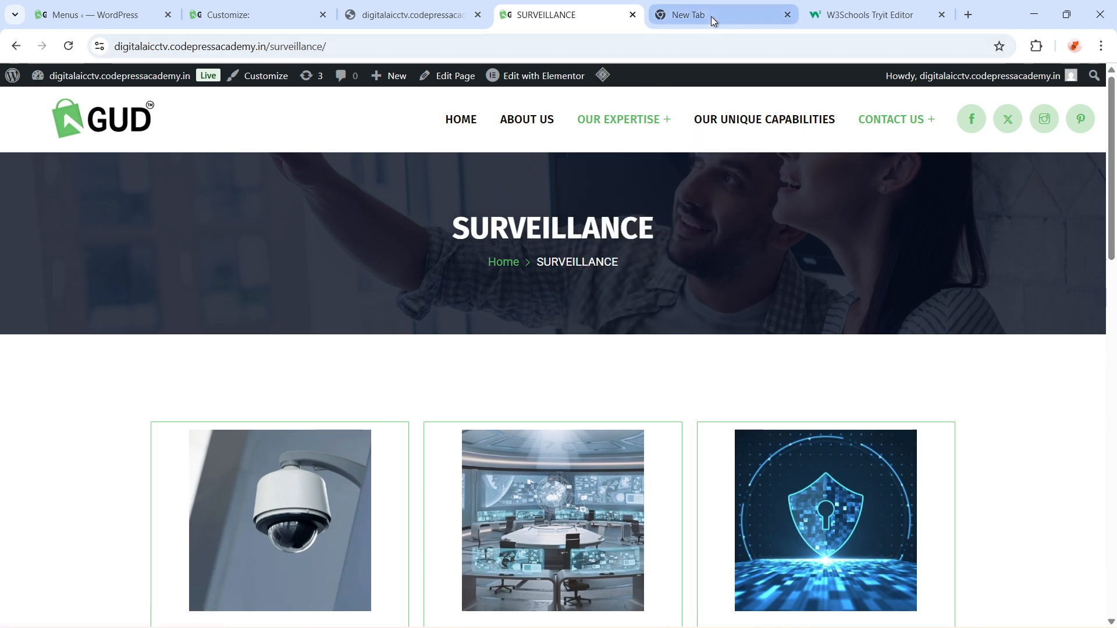
pyautogui.moveTo(712, 18)
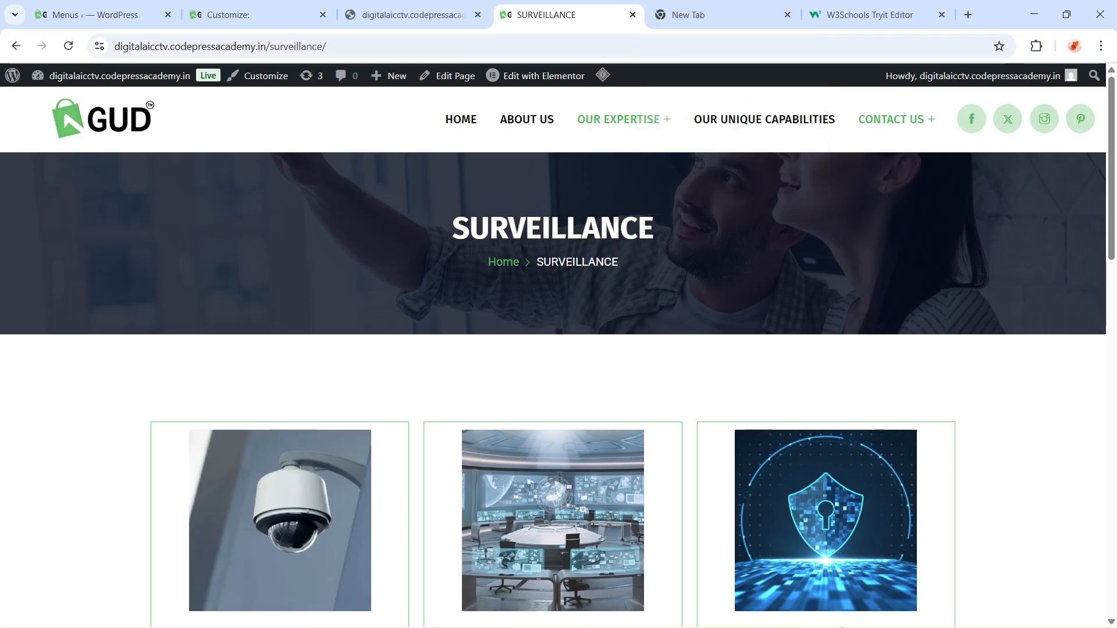
pyautogui.moveTo(949, 626)
pyautogui.moveTo(679, 627)
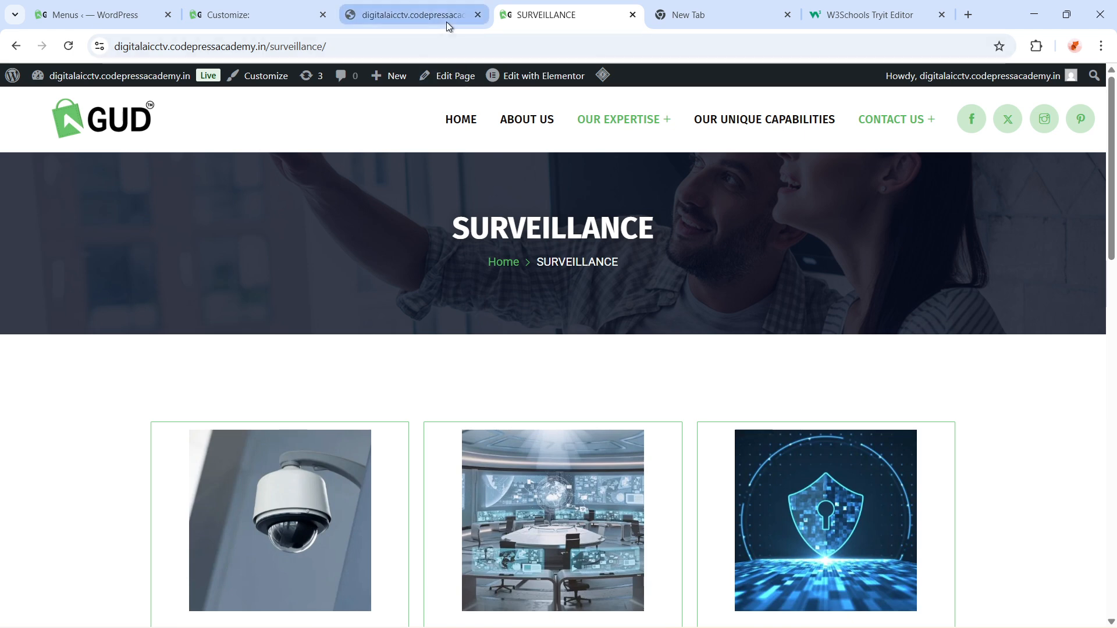
pyautogui.moveTo(446, 23)
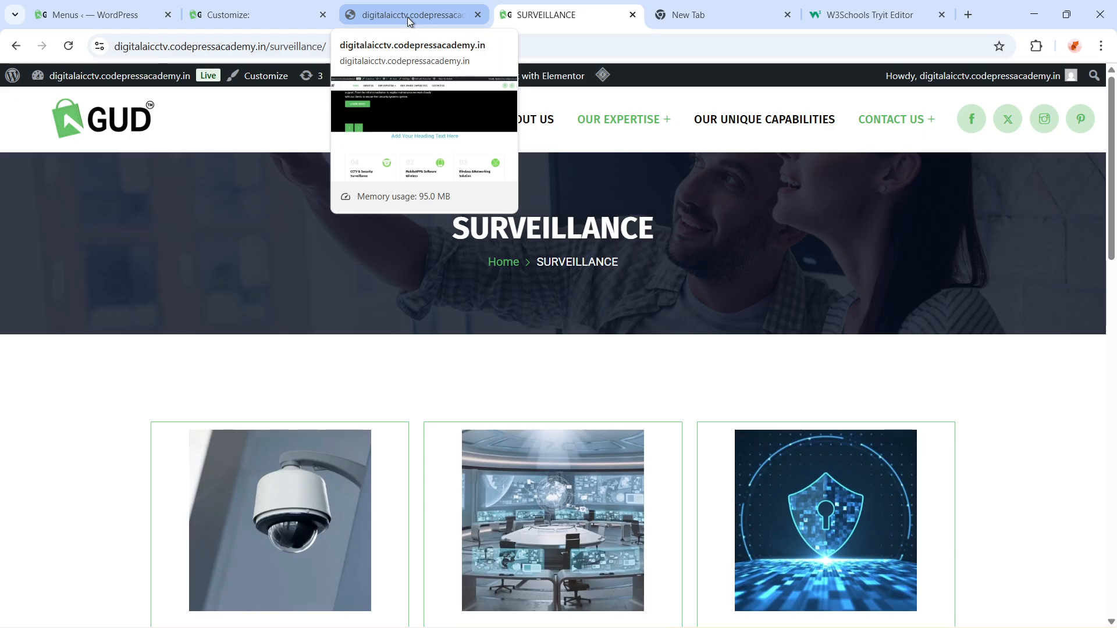
pyautogui.moveTo(578, 627)
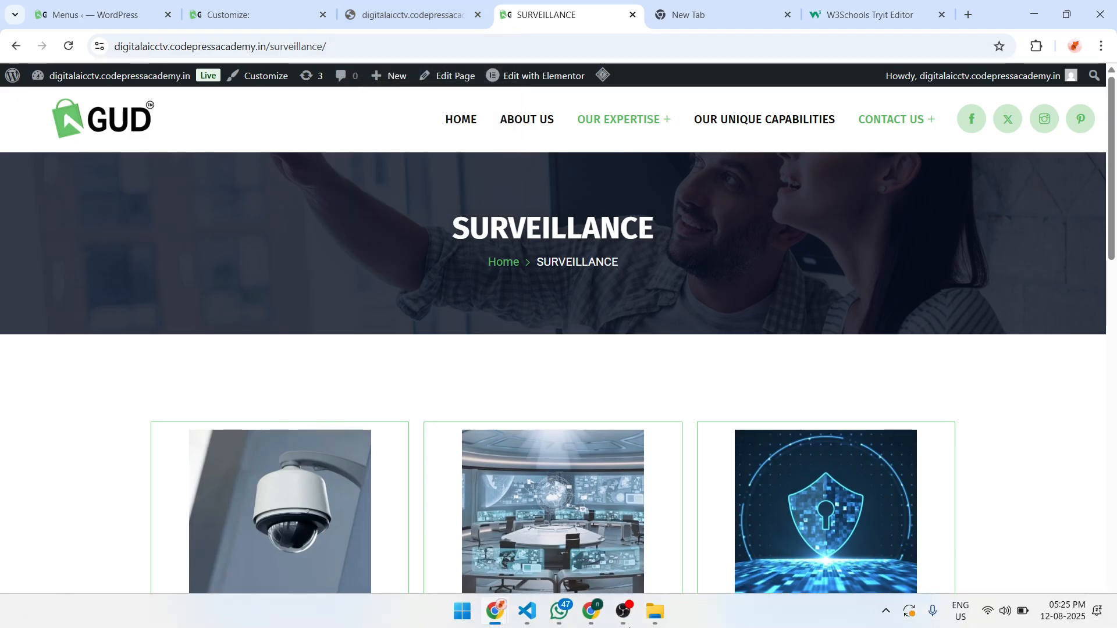